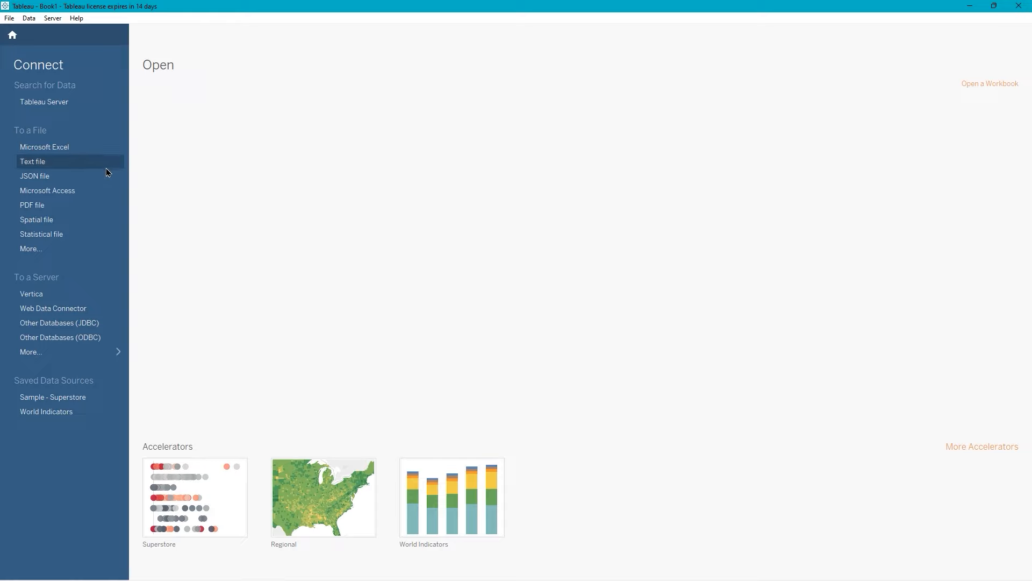
# - Connect to the Northwind Microsoft Access database in the Files for Video Description folder
pyautogui.click(72, 196)
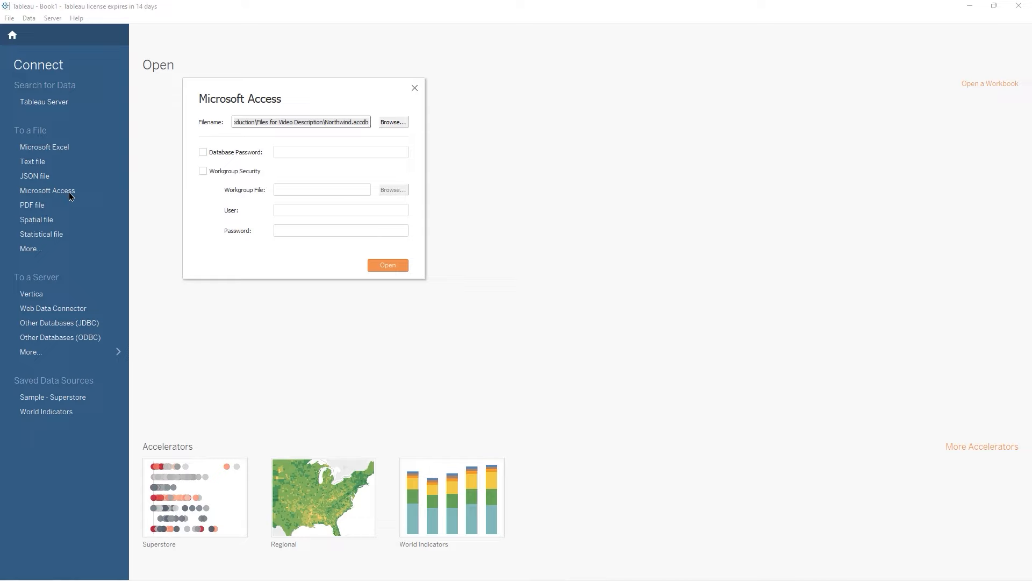
pyautogui.click(392, 122)
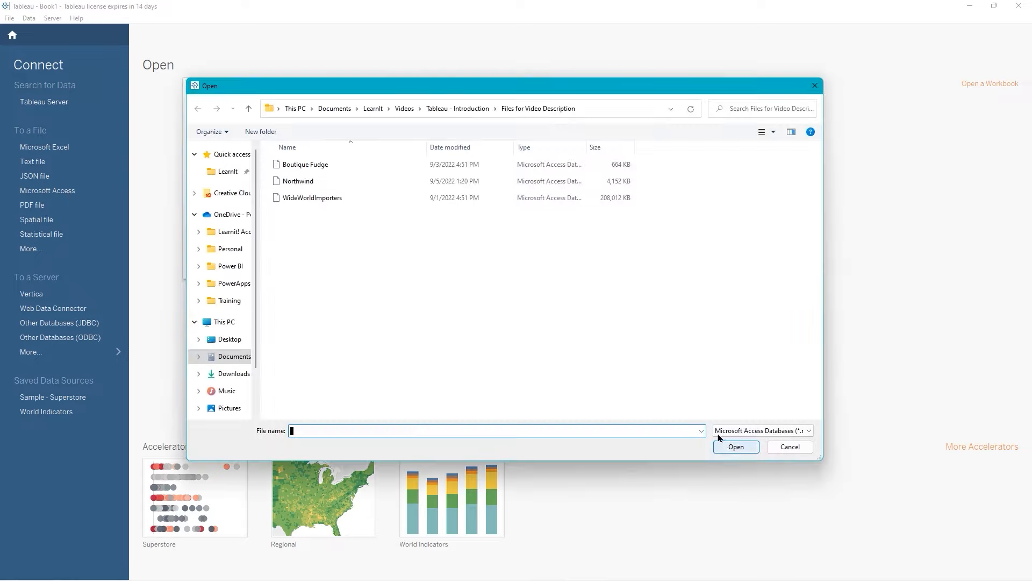
pyautogui.click(299, 181)
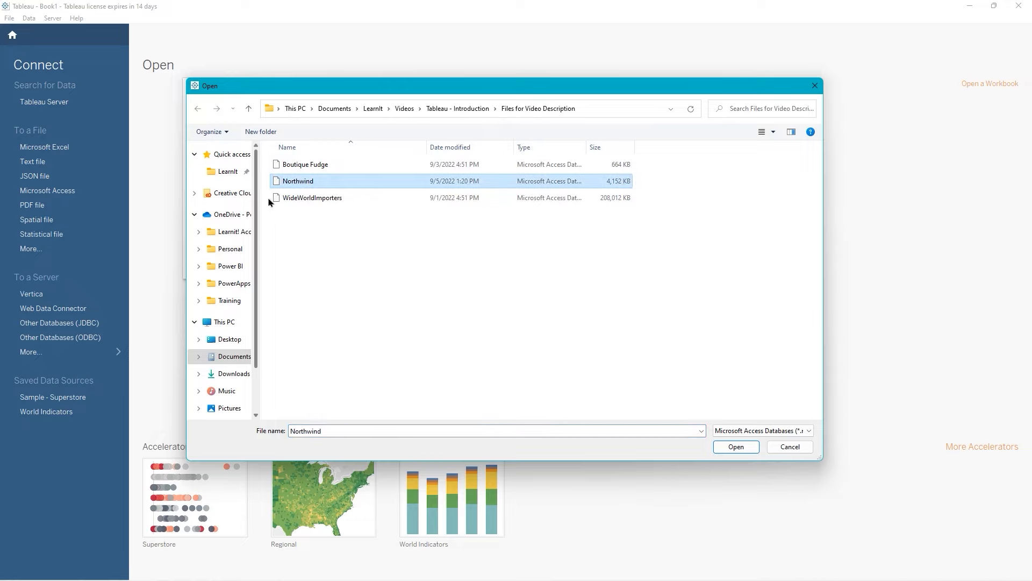
pyautogui.doubleClick(295, 182)
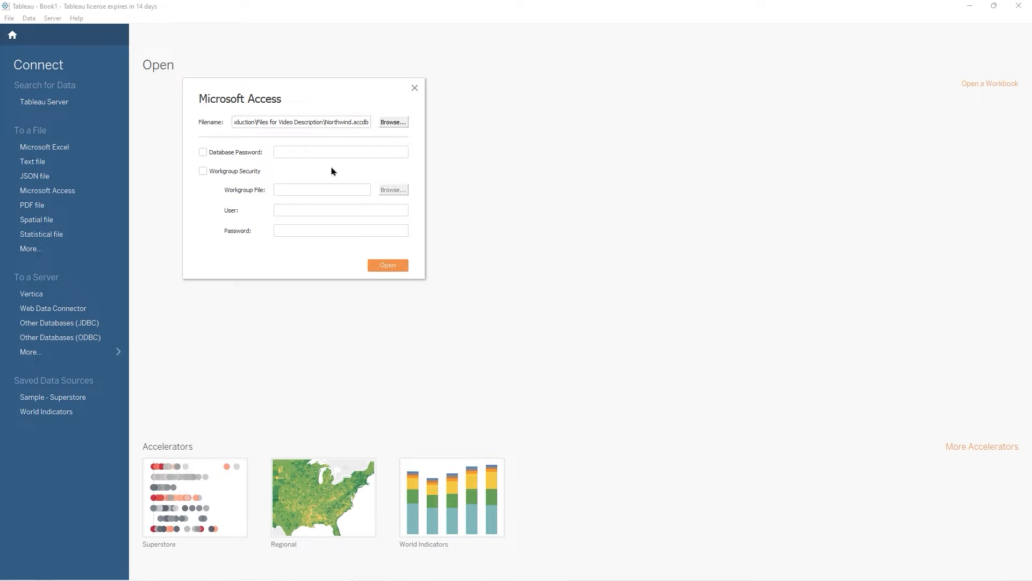
pyautogui.click(388, 266)
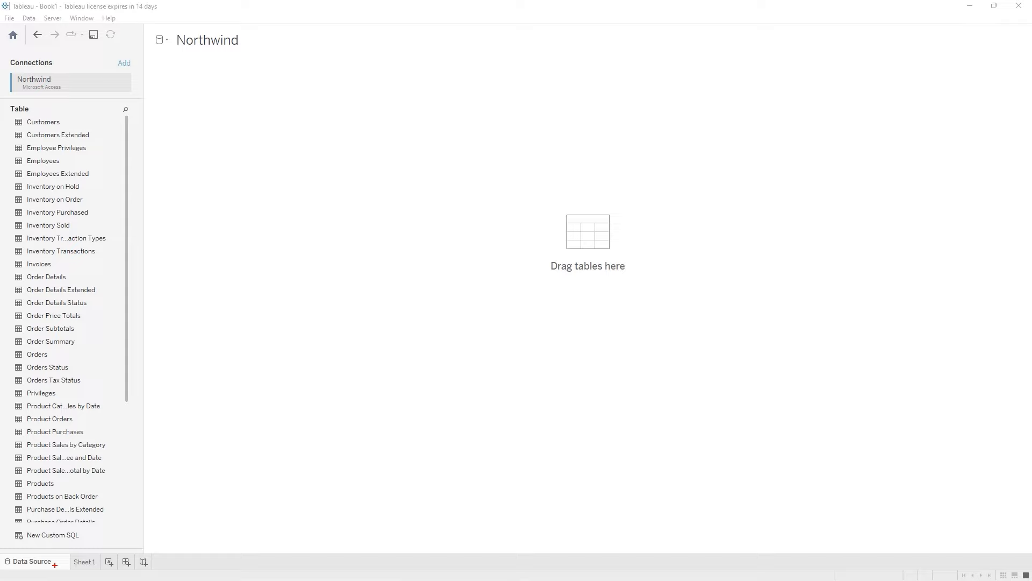
# - Add the Orders table from the Northwind connection to the data source canvas
pyautogui.moveTo(55, 564); pyautogui.dragTo(78, 580)
pyautogui.moveTo(93, 86); pyautogui.dragTo(125, 148)
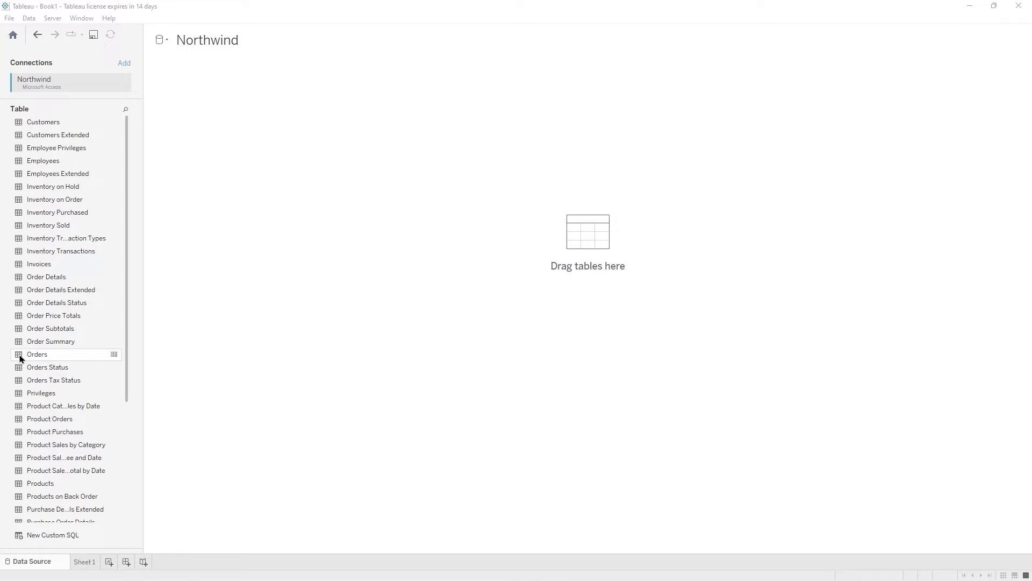
pyautogui.moveTo(22, 358); pyautogui.dragTo(523, 235)
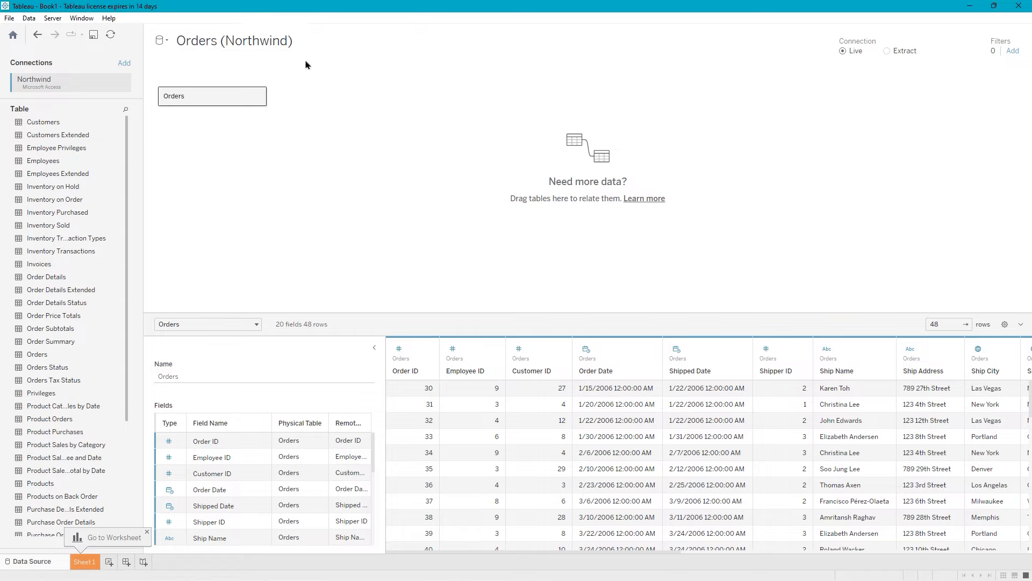
# - Open the Orders table's physical layer to view which tables it is made of, and close it again
pyautogui.doubleClick(206, 100)
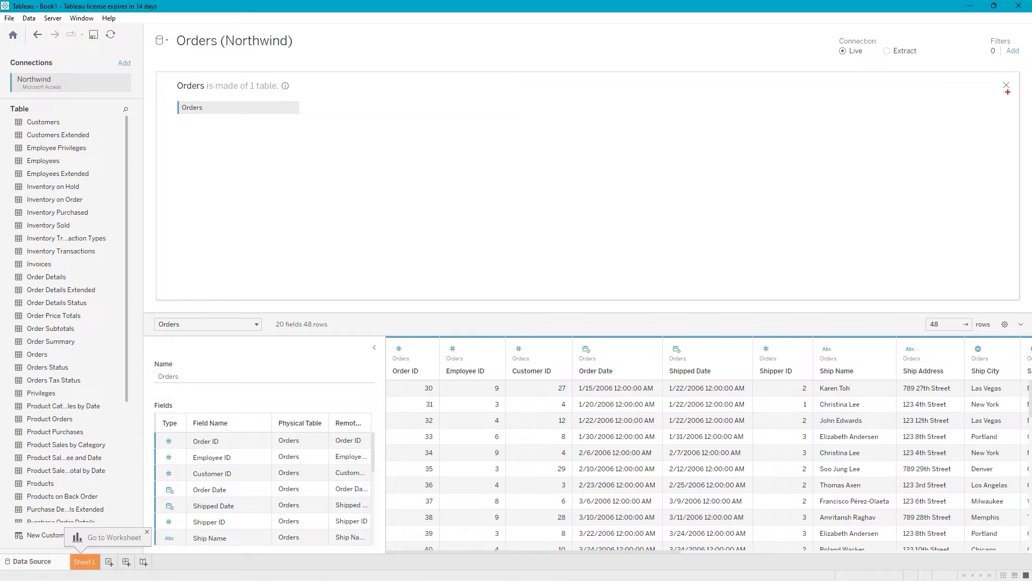
pyautogui.moveTo(1008, 92); pyautogui.dragTo(1008, 165)
pyautogui.press('Escape')
pyautogui.click(1007, 89)
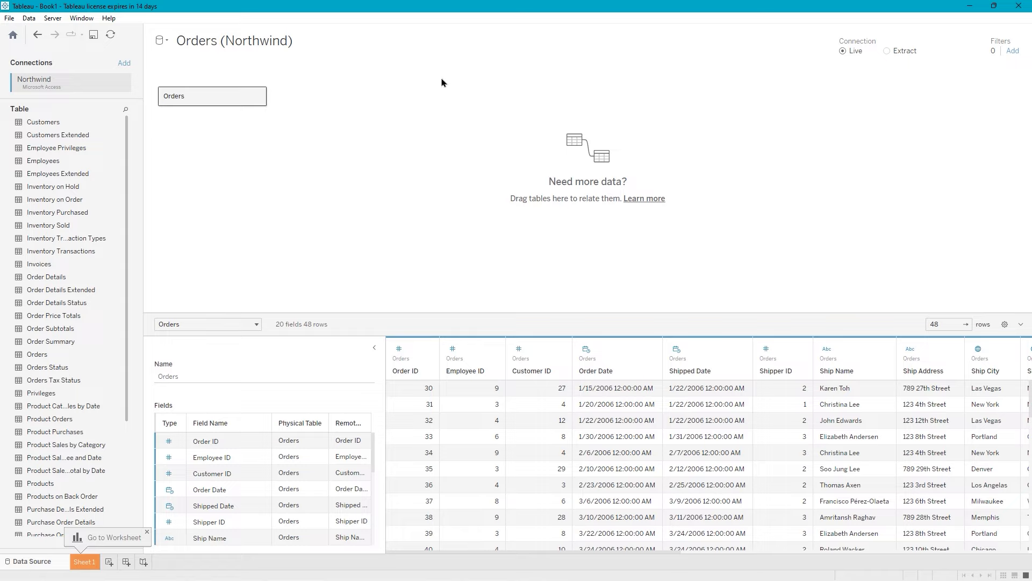
# - Try to relate the Order Details Extended table to Orders in the logical layer
pyautogui.moveTo(31, 569)
pyautogui.moveTo(60, 294); pyautogui.dragTo(417, 149)
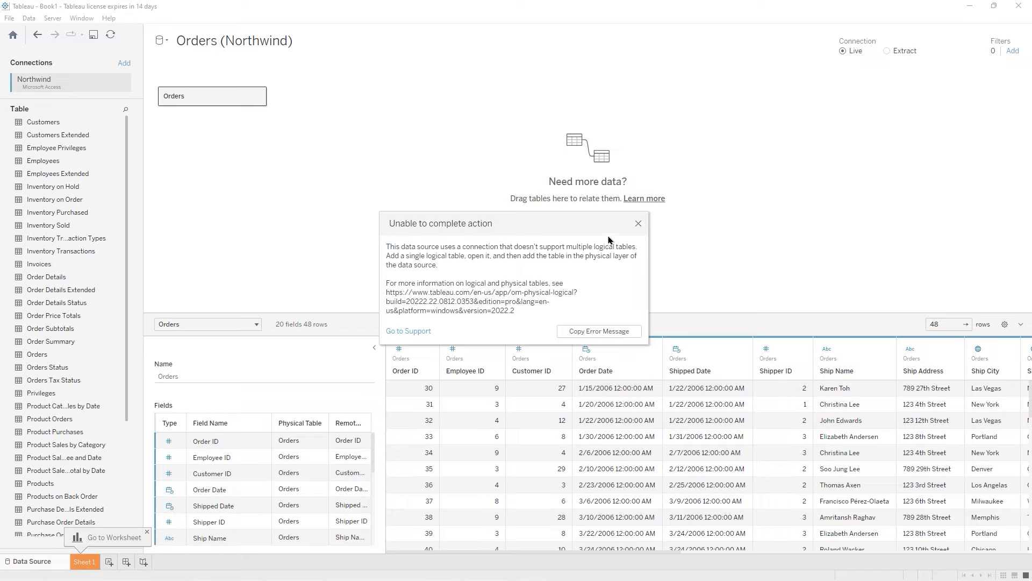
pyautogui.click(638, 223)
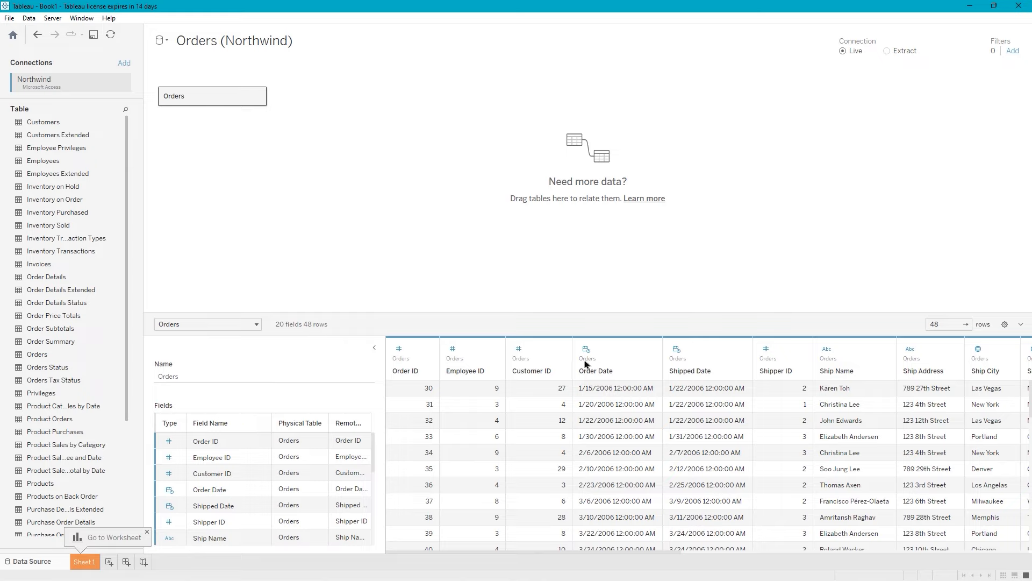
# - Open the Orders table's physical layer and join the Order Details Extended table to it, checking the joined columns in the preview
pyautogui.scroll(-5, 919, 476)
pyautogui.scroll(-1, 919, 476)
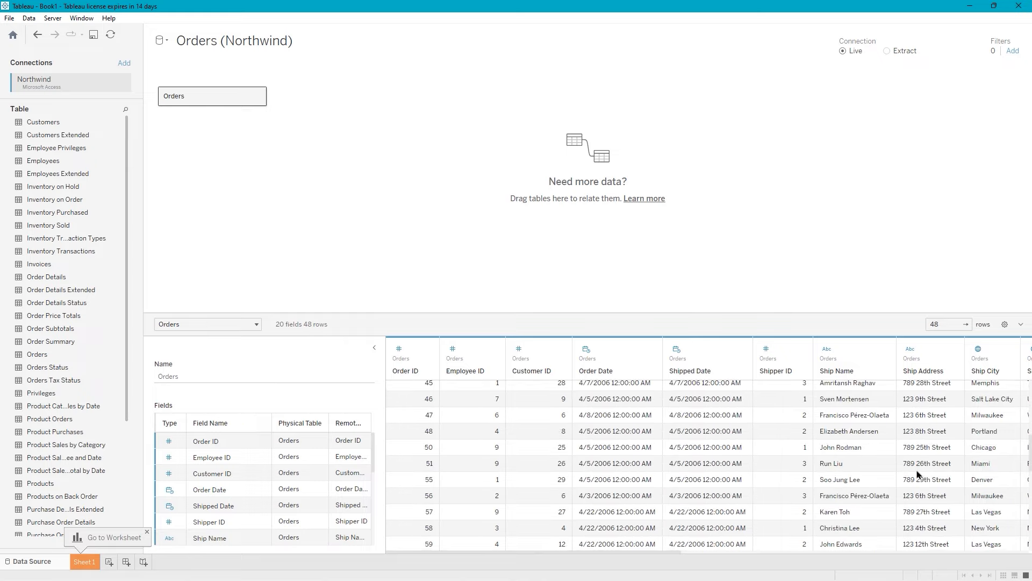
pyautogui.scroll(5, 903, 463)
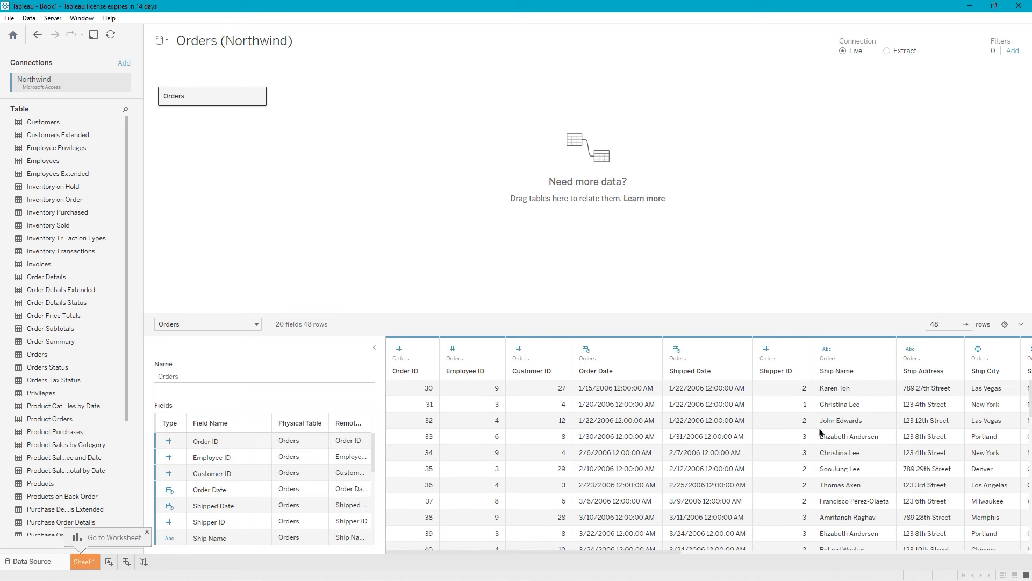
pyautogui.doubleClick(200, 101)
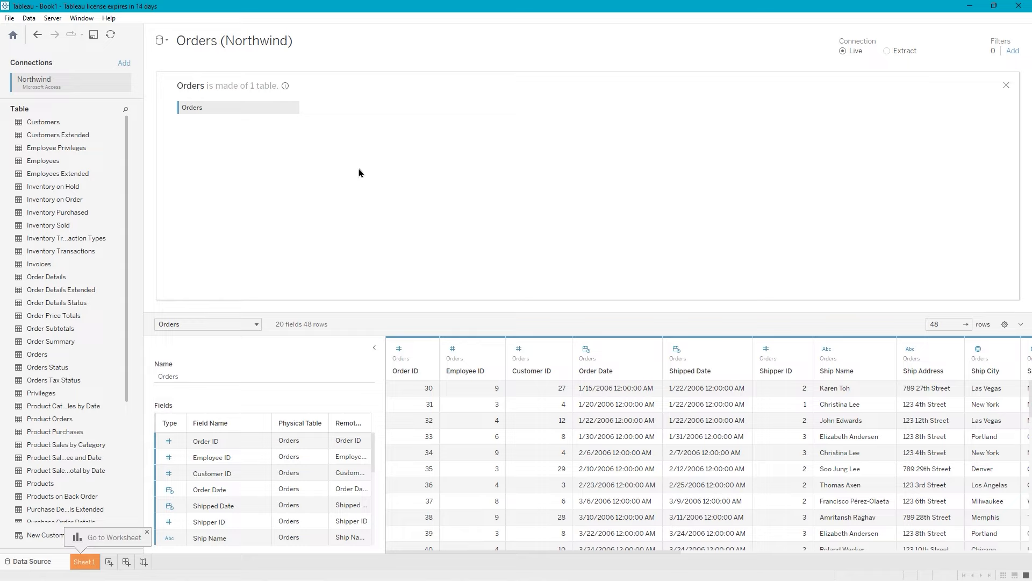
pyautogui.moveTo(60, 292); pyautogui.dragTo(356, 105)
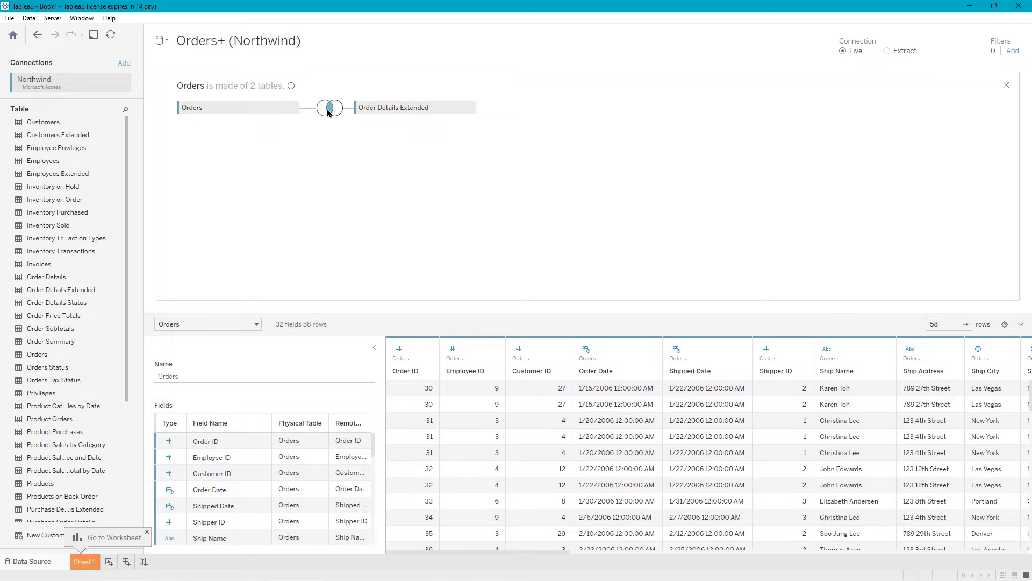
pyautogui.moveTo(331, 113)
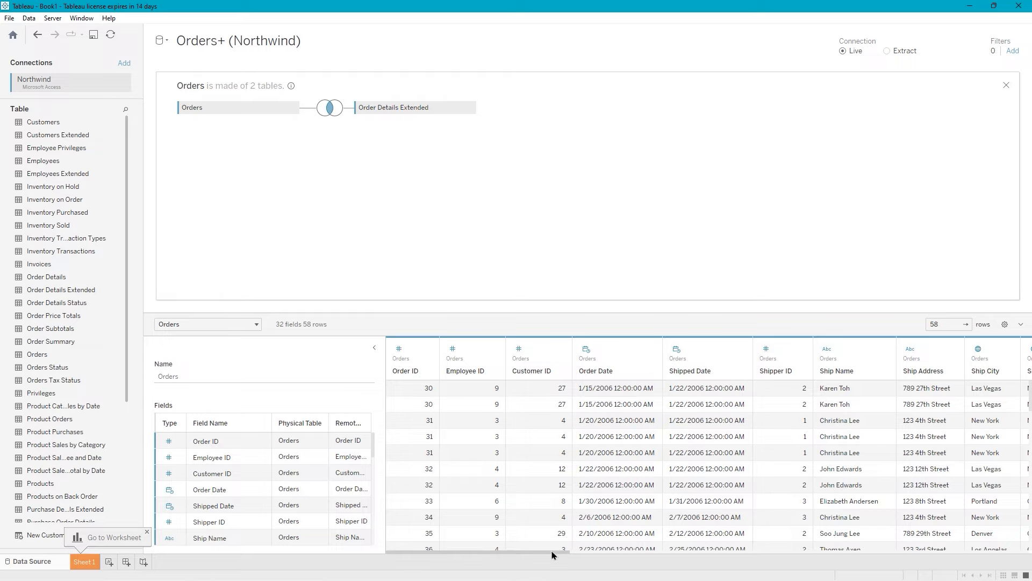
pyautogui.moveTo(552, 555); pyautogui.dragTo(906, 558)
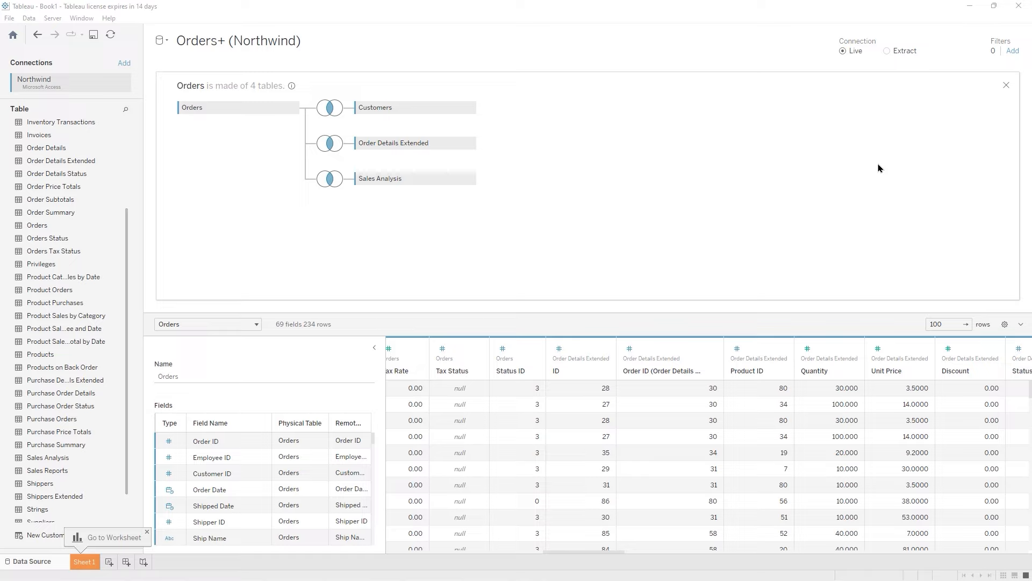
# - Close the Orders physical layer and enlarge the data preview so that more rows are shown
pyautogui.click(1007, 87)
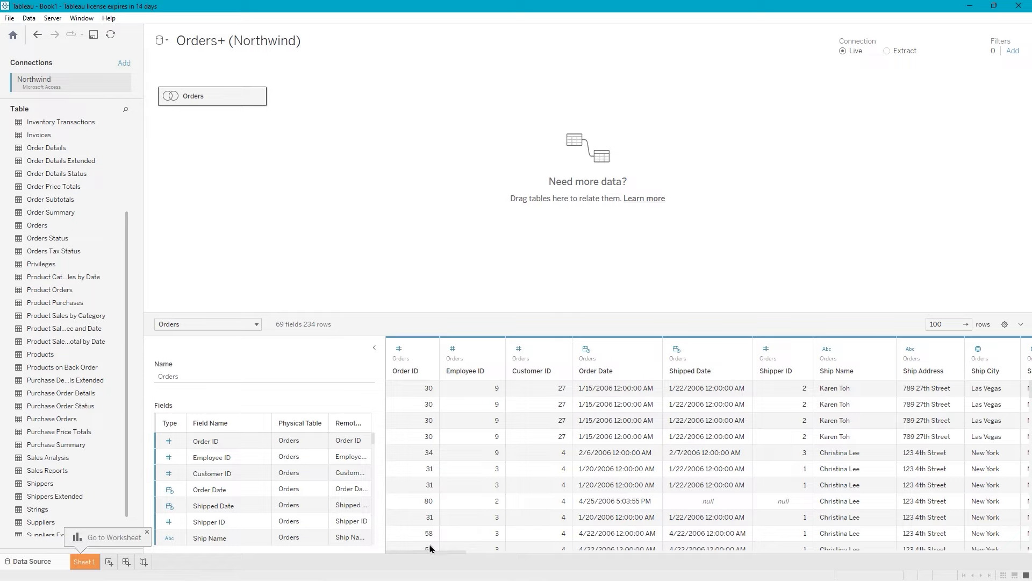
pyautogui.moveTo(432, 555); pyautogui.dragTo(398, 559)
pyautogui.moveTo(572, 313); pyautogui.dragTo(546, 115)
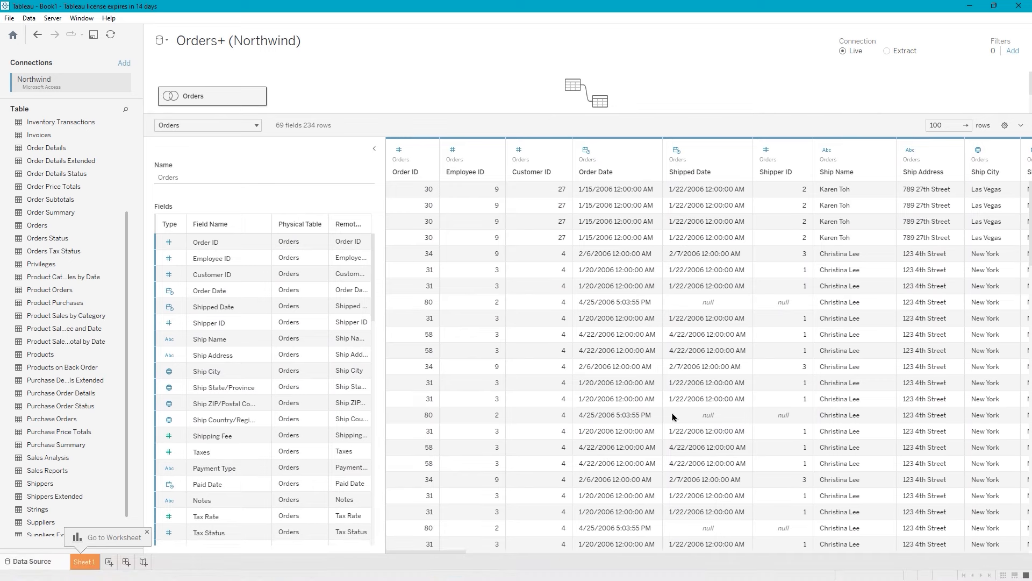
pyautogui.scroll(-1, 666, 416)
pyautogui.scroll(1, 661, 417)
# - Examine the data preview's row count and field sorting options, and collapse and expand the preview
pyautogui.click(966, 124)
pyautogui.click(931, 125)
pyautogui.click(946, 122)
pyautogui.moveTo(944, 123); pyautogui.dragTo(929, 126)
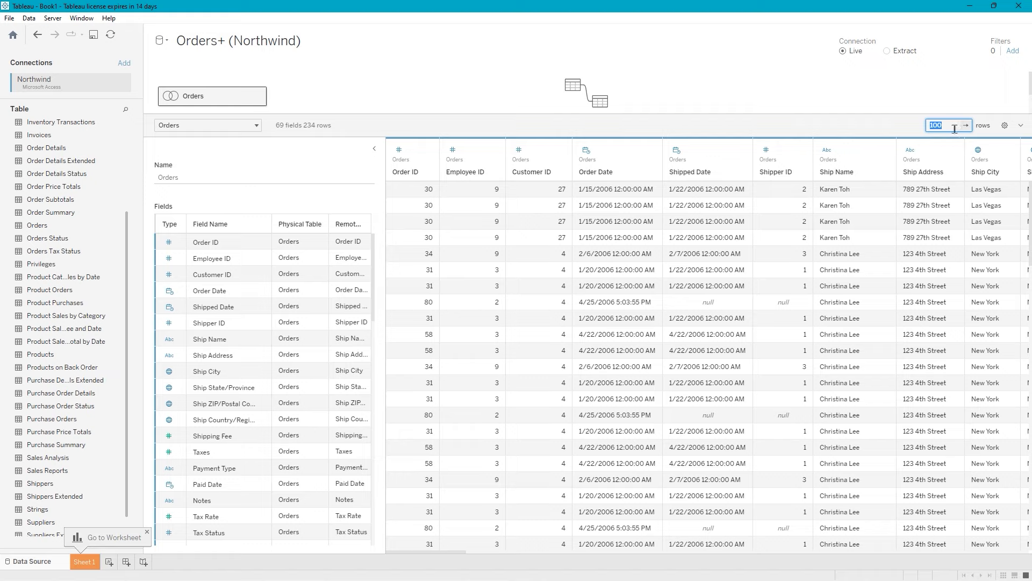
pyautogui.click(1004, 127)
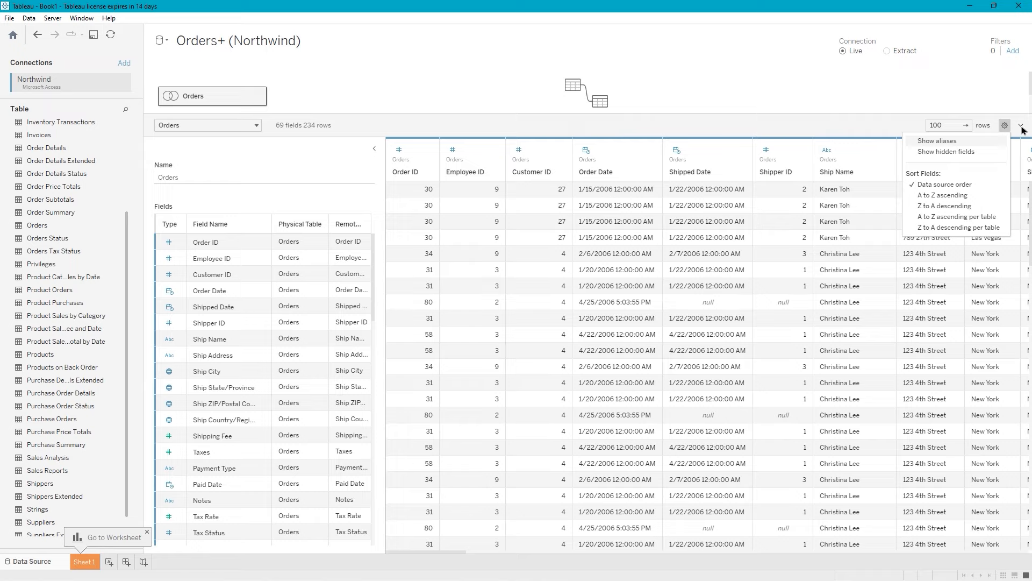
pyautogui.click(1021, 127)
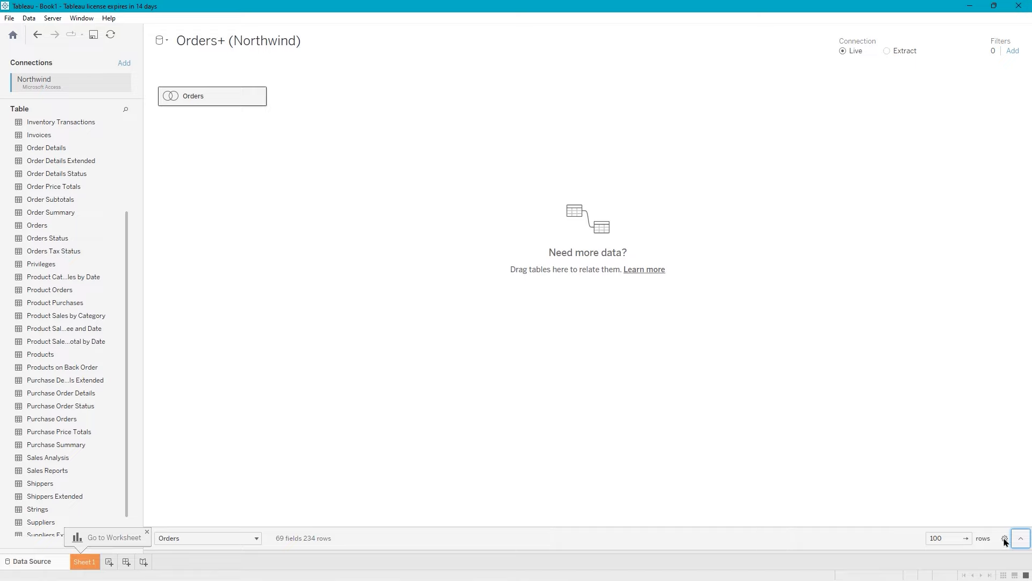
pyautogui.click(1021, 539)
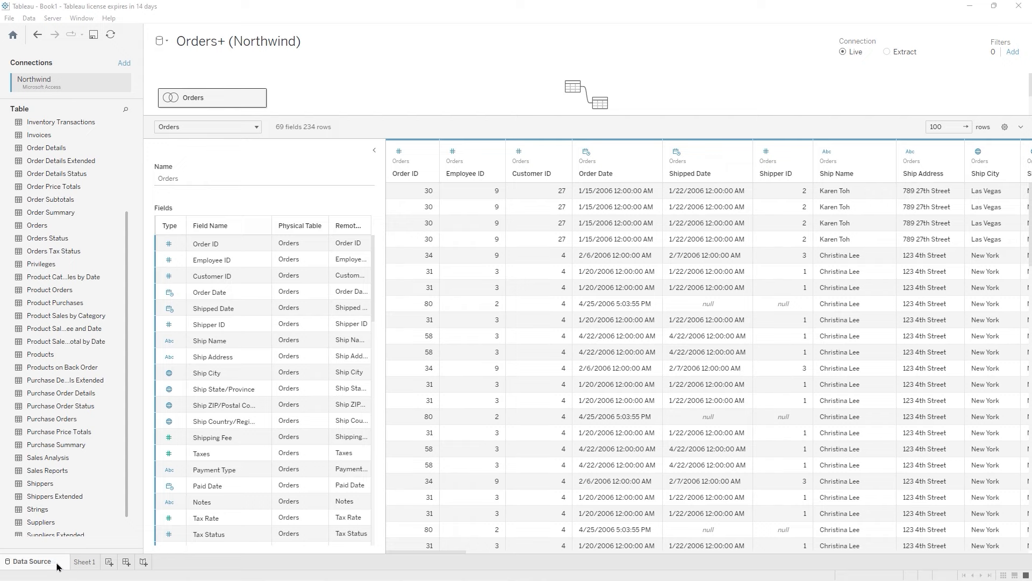
# - Open Sheet 1 and view its Analytics options, ending on the list of data fields
pyautogui.click(85, 562)
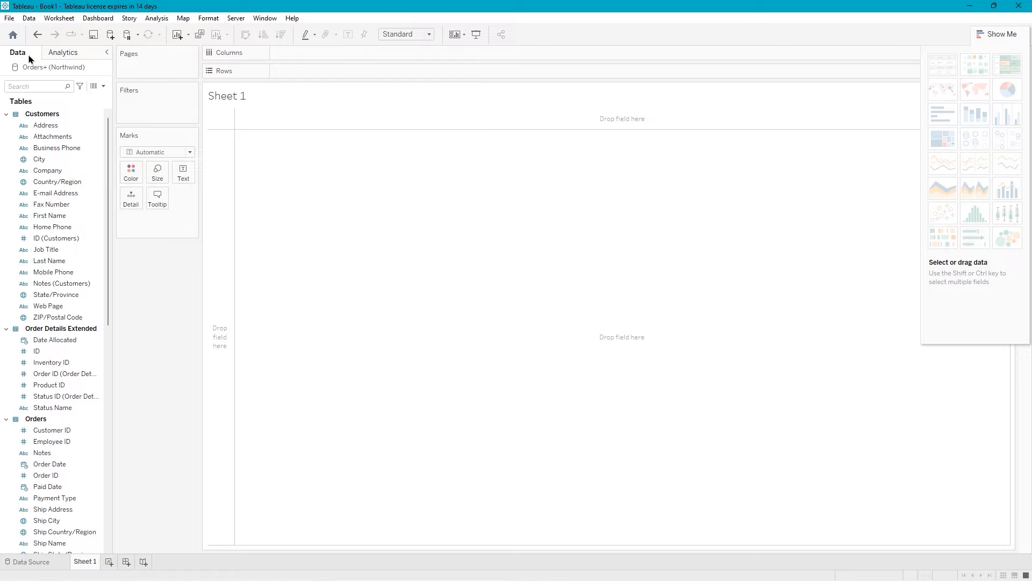
pyautogui.click(74, 56)
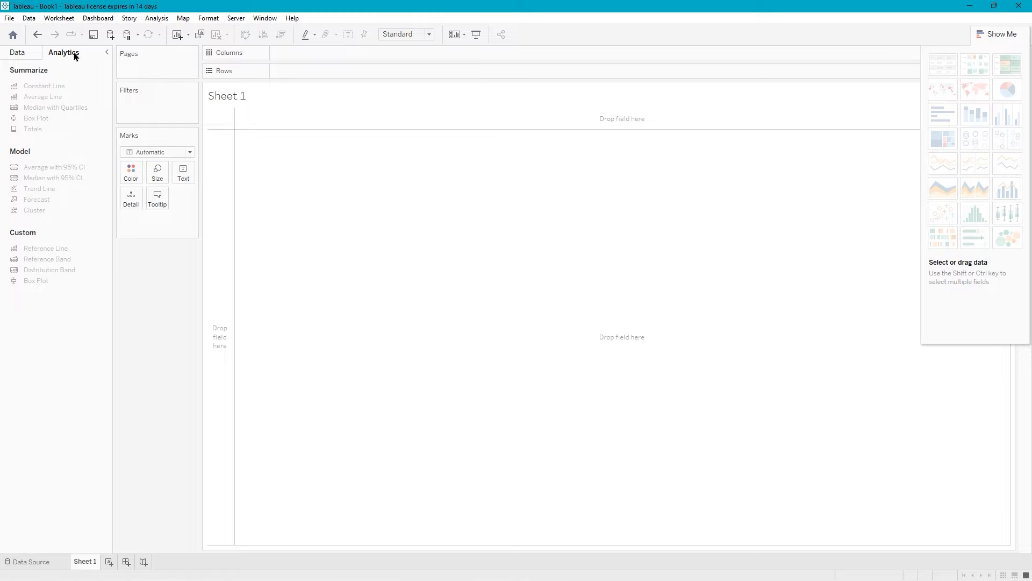
pyautogui.click(32, 53)
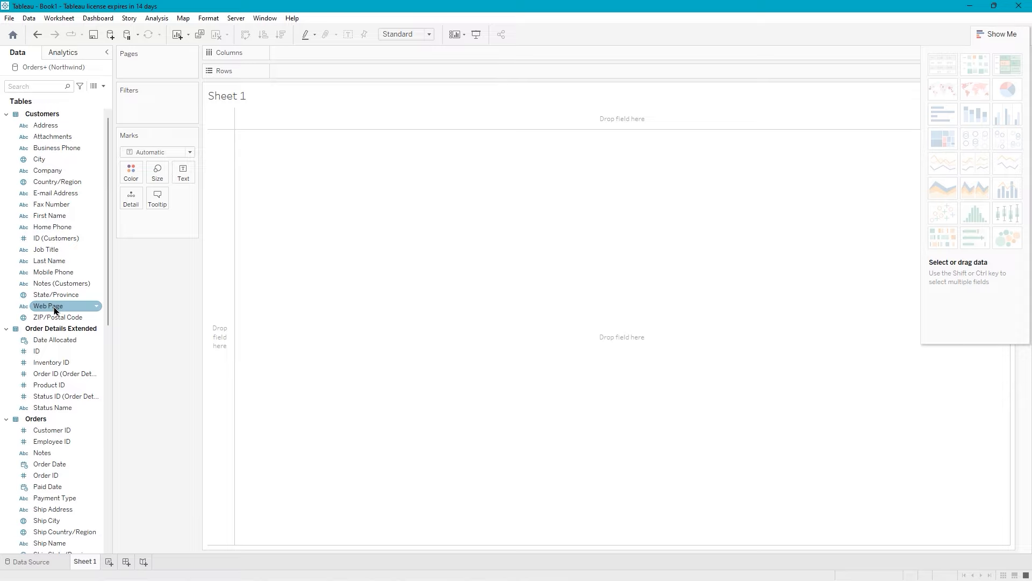
# - Examine the dimensions and measures listed under the Customers, Order Details Extended, Orders and Sales Analysis tables
pyautogui.scroll(-1, 54, 310)
pyautogui.scroll(-4, 54, 310)
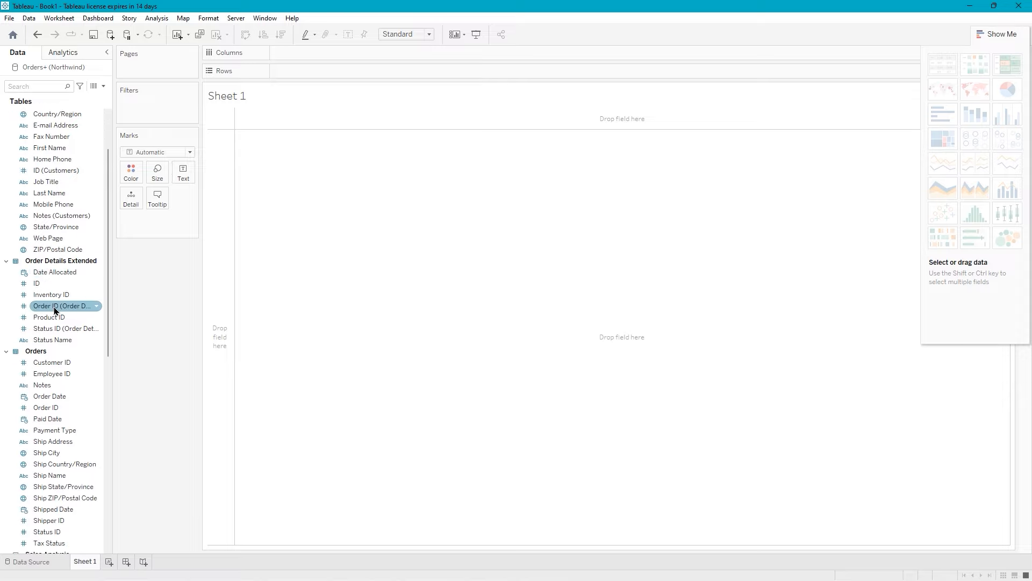
pyautogui.scroll(-6, 54, 312)
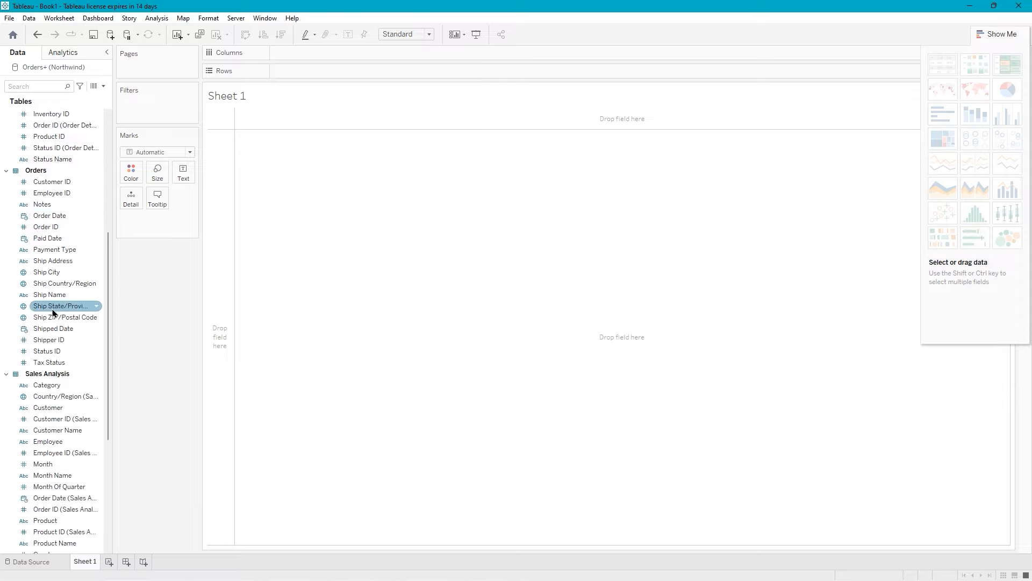
pyautogui.scroll(-1, 53, 313)
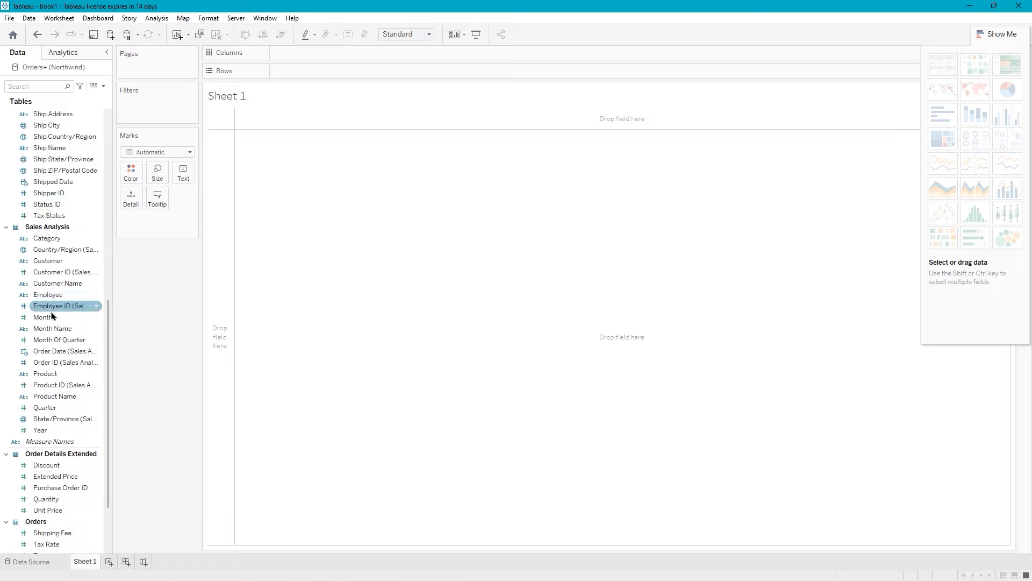
pyautogui.scroll(-1, 51, 315)
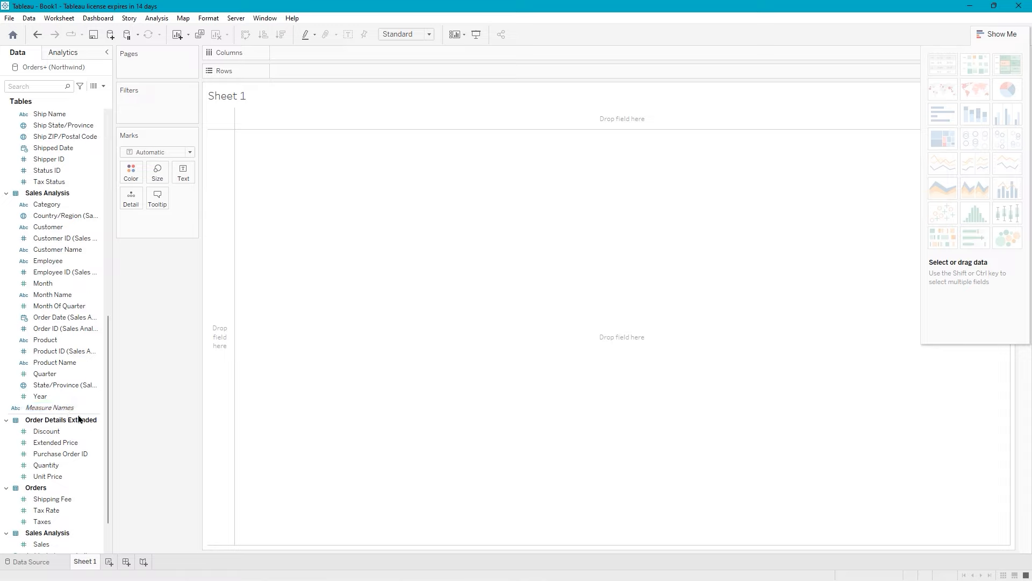
pyautogui.moveTo(63, 410)
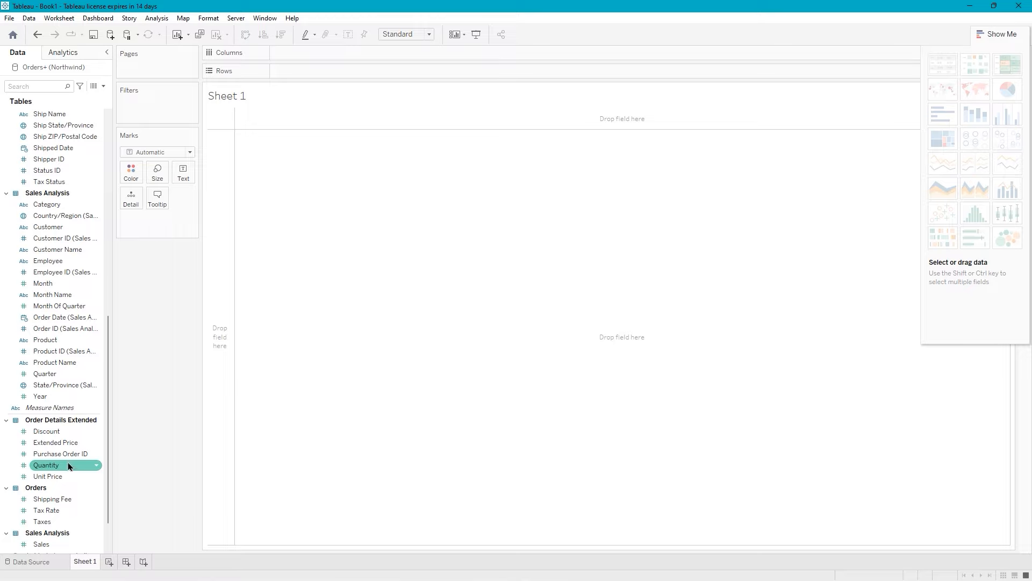
pyautogui.scroll(2, 109, 322)
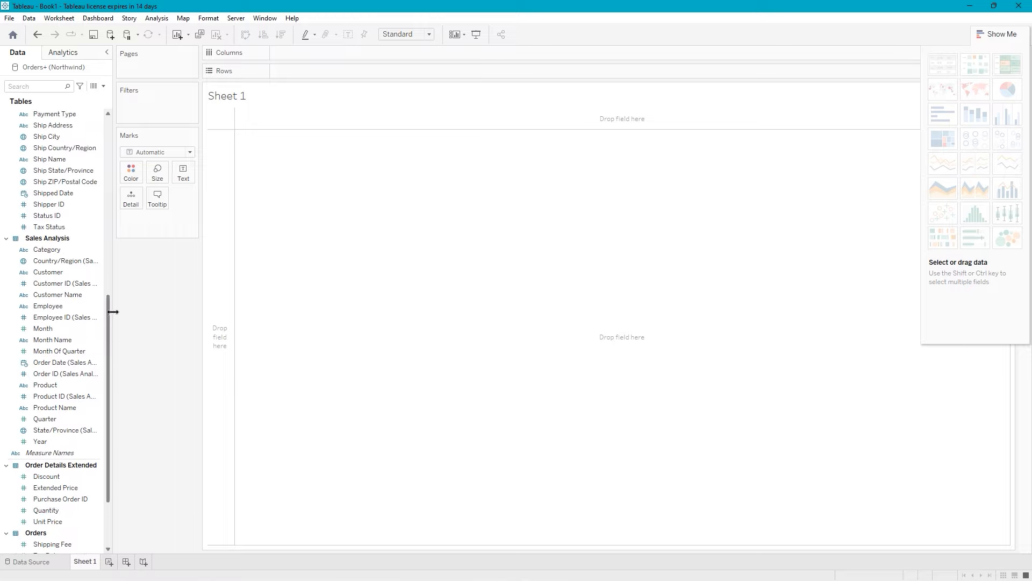
pyautogui.scroll(4, 110, 266)
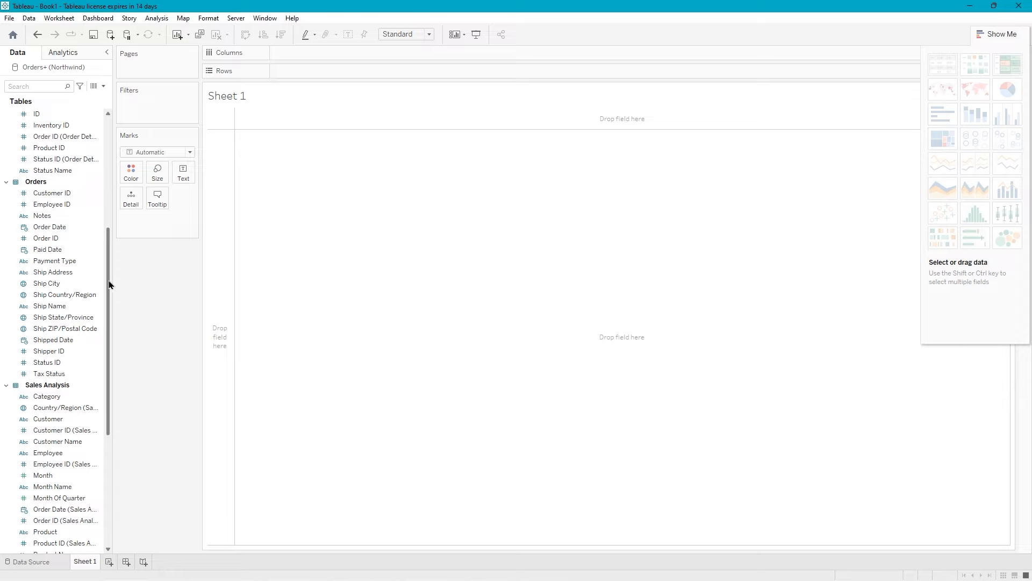
pyautogui.scroll(4, 109, 269)
pyautogui.scroll(3, 106, 207)
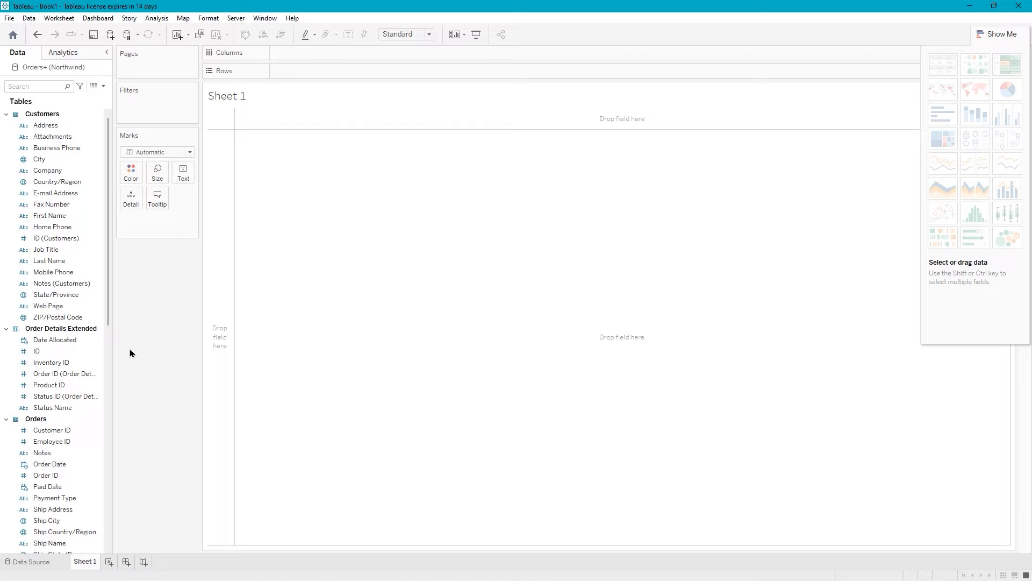
pyautogui.scroll(-1, 106, 330)
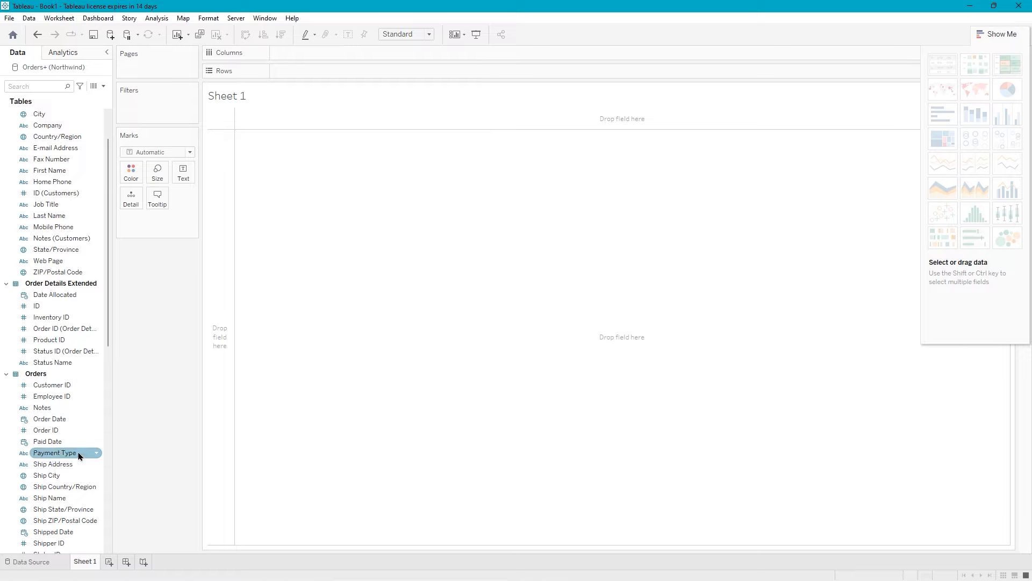
# - Build a filled map of Ship State/Province with the Orders table's Order Date on Columns
pyautogui.click(48, 423)
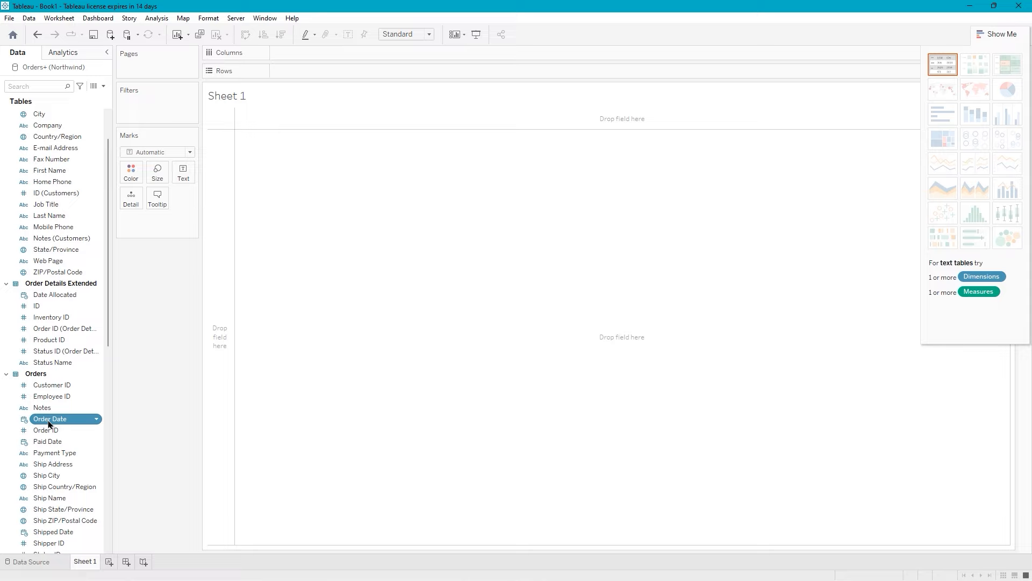
pyautogui.moveTo(81, 415); pyautogui.dragTo(285, 53)
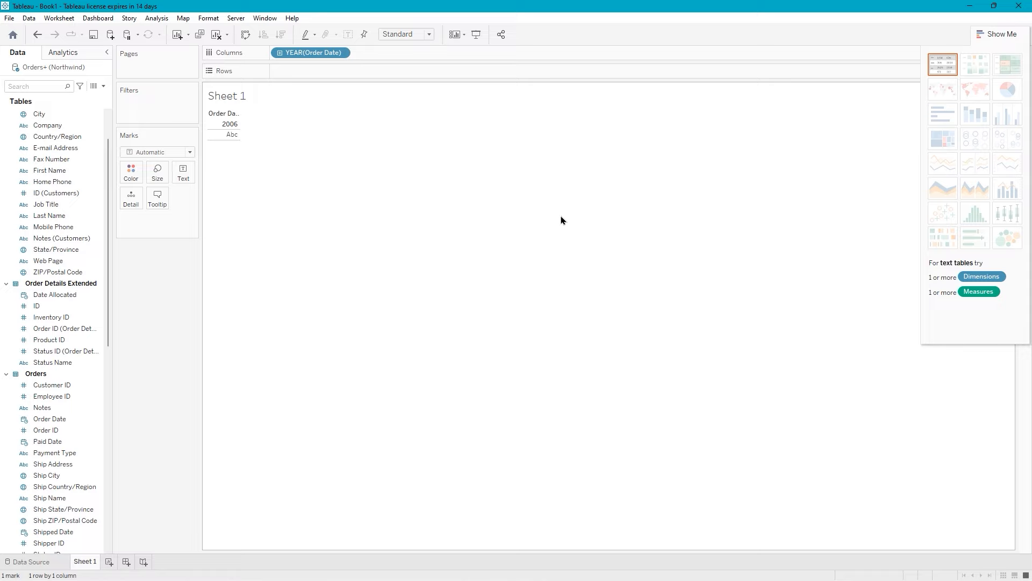
pyautogui.scroll(-4, 62, 306)
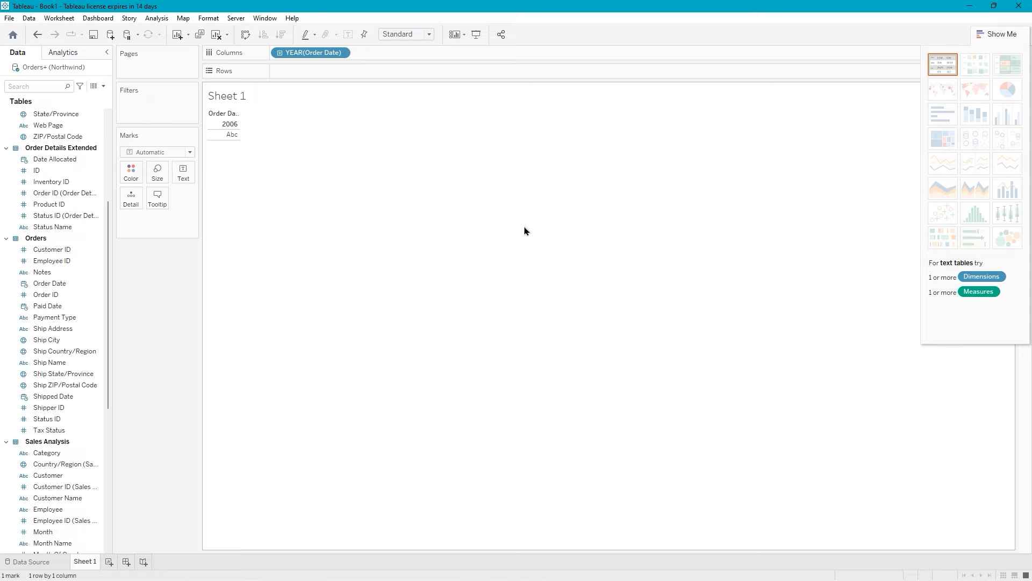
pyautogui.doubleClick(40, 375)
pyautogui.moveTo(40, 375); pyautogui.dragTo(285, 71)
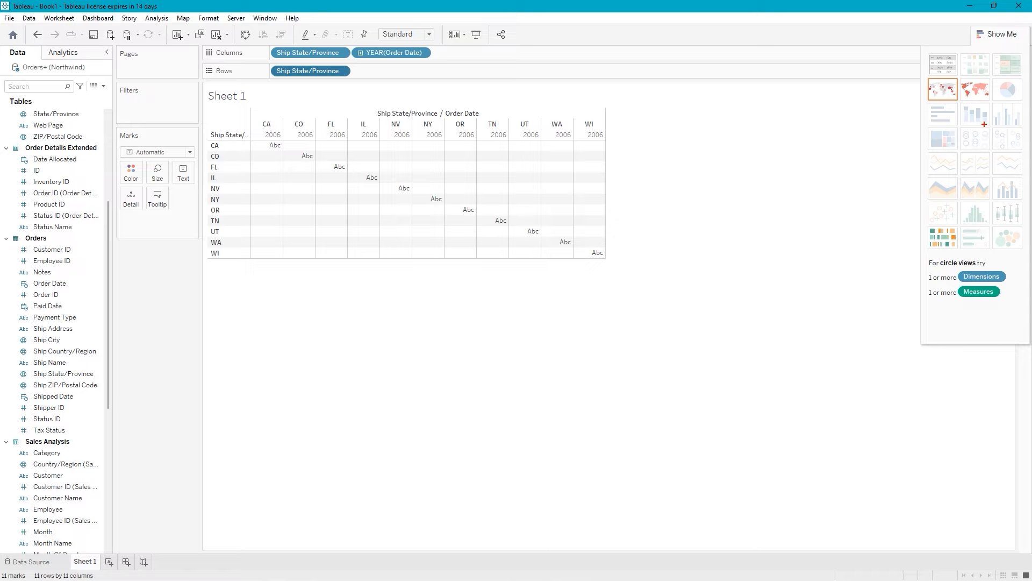
pyautogui.moveTo(978, 100); pyautogui.dragTo(978, 148)
pyautogui.click(974, 92)
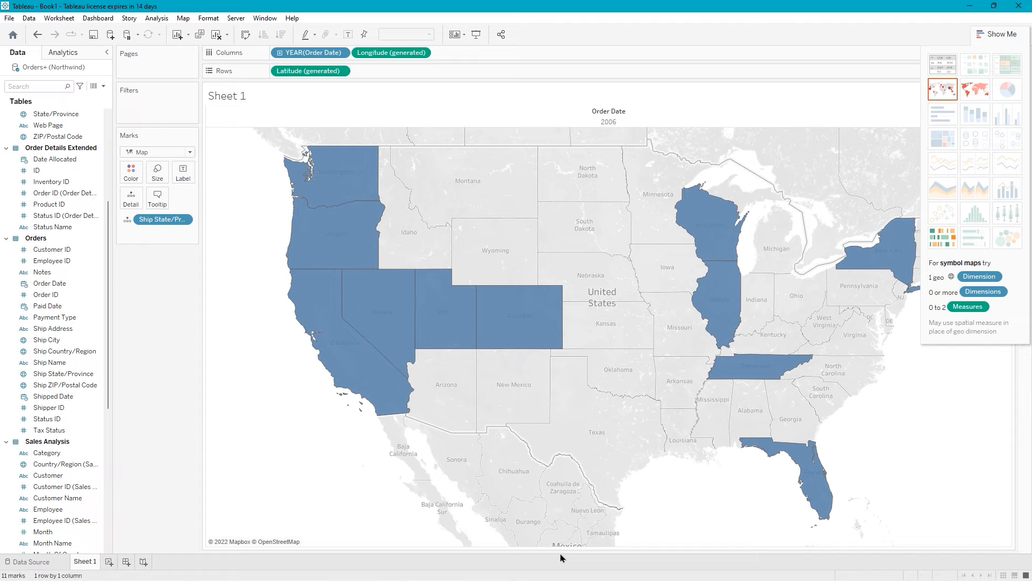
# - Replace the map worksheet's title with "Order Map"
pyautogui.doubleClick(236, 100)
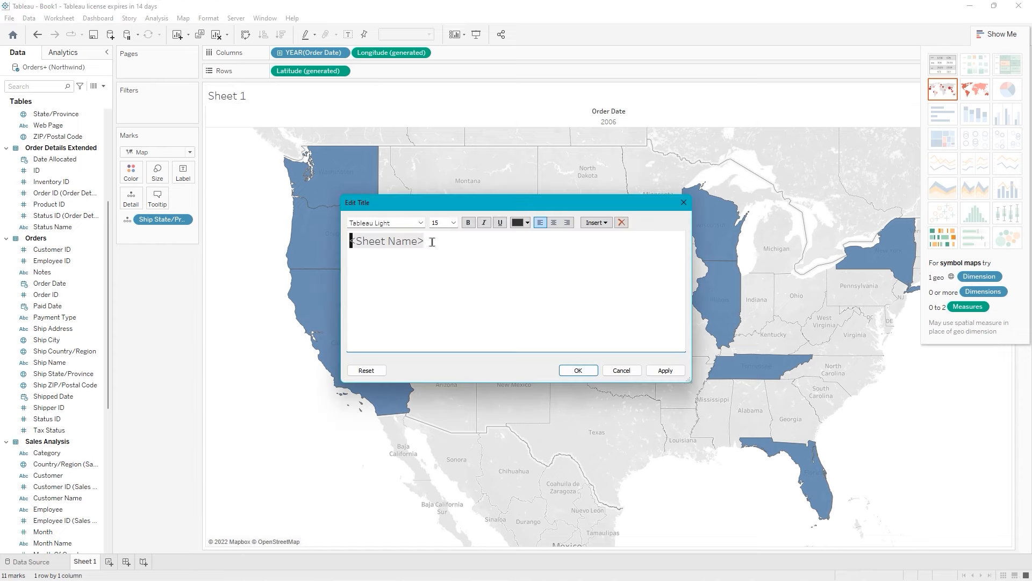
pyautogui.moveTo(426, 242); pyautogui.dragTo(351, 240)
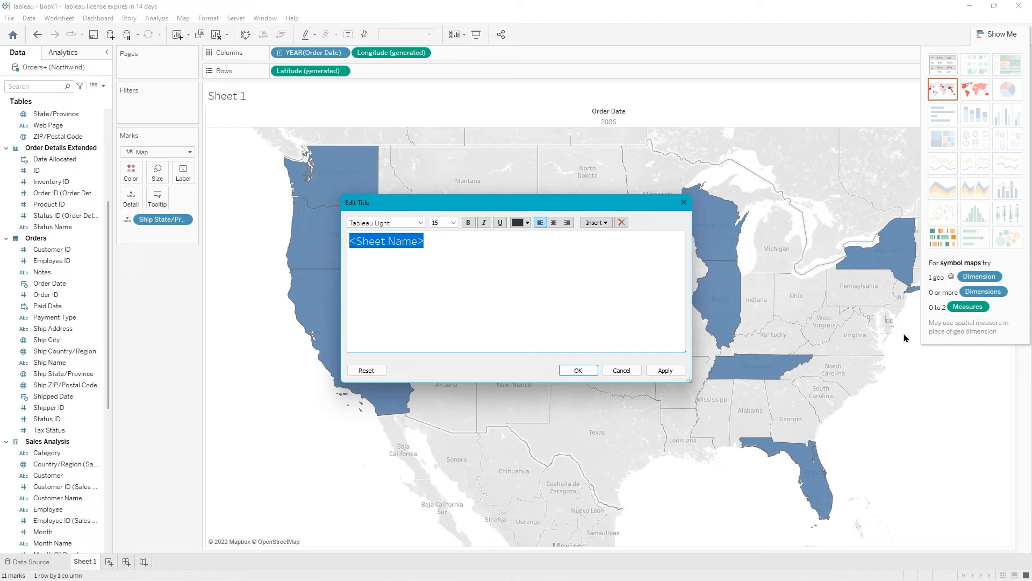
pyautogui.write('Order')
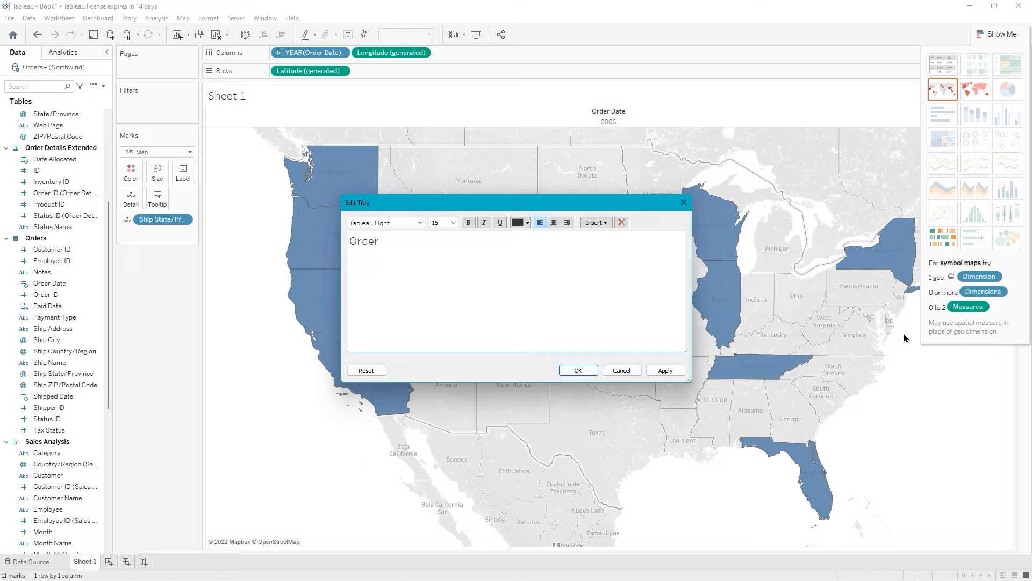
pyautogui.write(' Map')
pyautogui.click(664, 369)
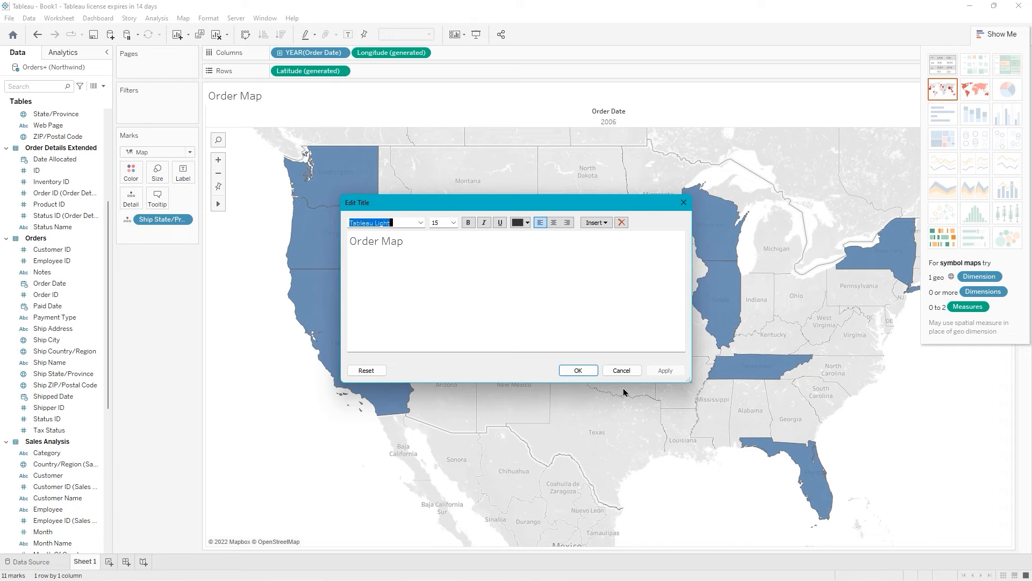
pyautogui.click(577, 371)
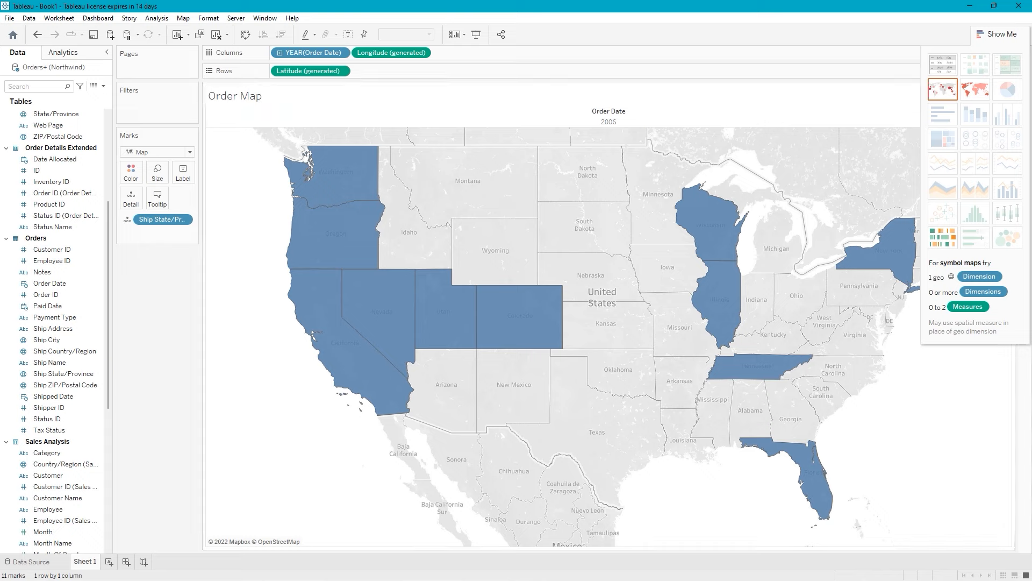
# - Rename the Sheet 1 worksheet as Map
pyautogui.doubleClick(85, 565)
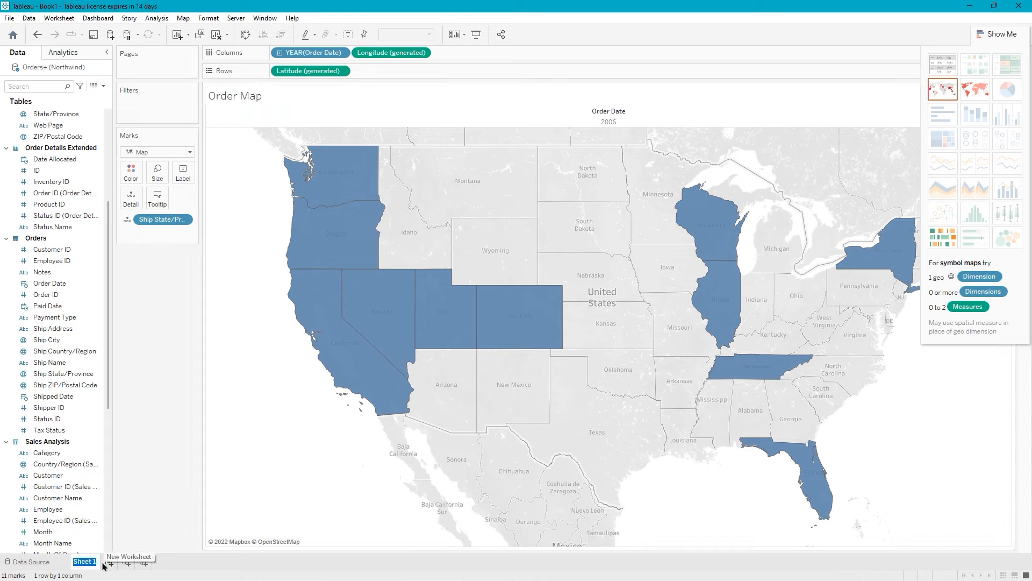
pyautogui.write('Map')
pyautogui.press('Return')
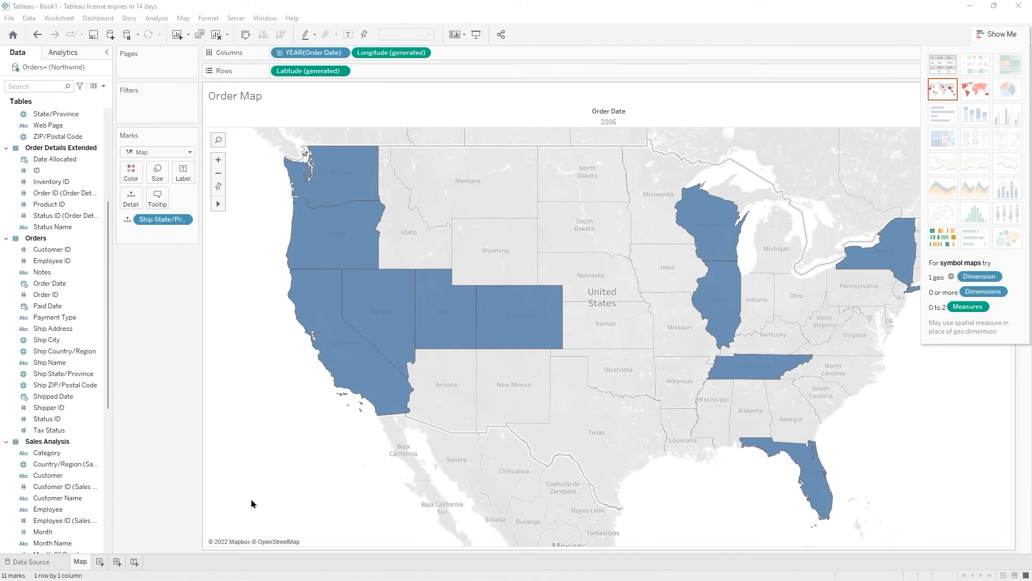
# - Create a new worksheet and place the Orders table's Order Date on Columns as a continuous Day value
pyautogui.click(100, 563)
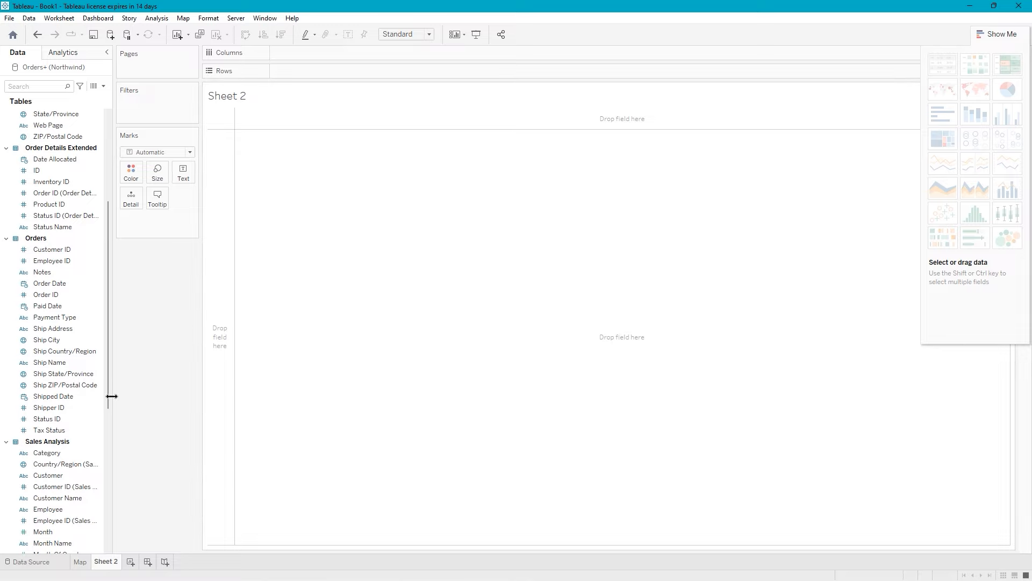
pyautogui.click(52, 284)
pyautogui.moveTo(54, 285); pyautogui.dragTo(301, 47)
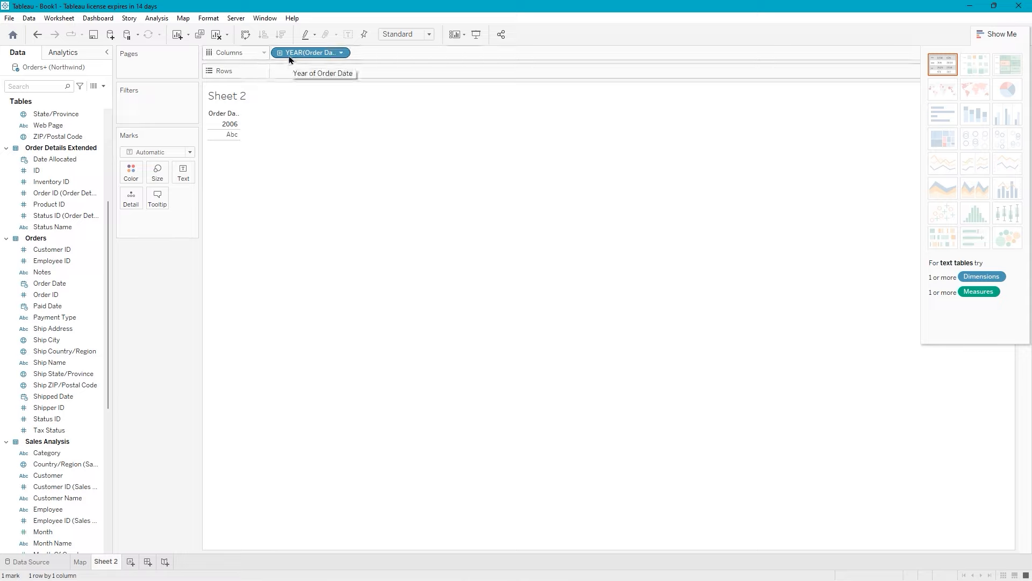
pyautogui.click(340, 54)
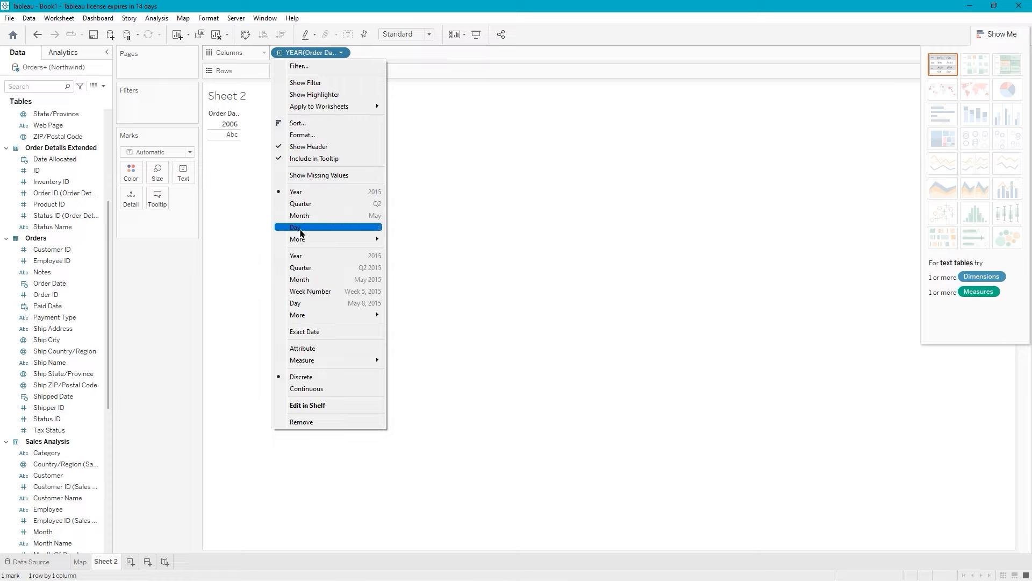
pyautogui.moveTo(302, 241)
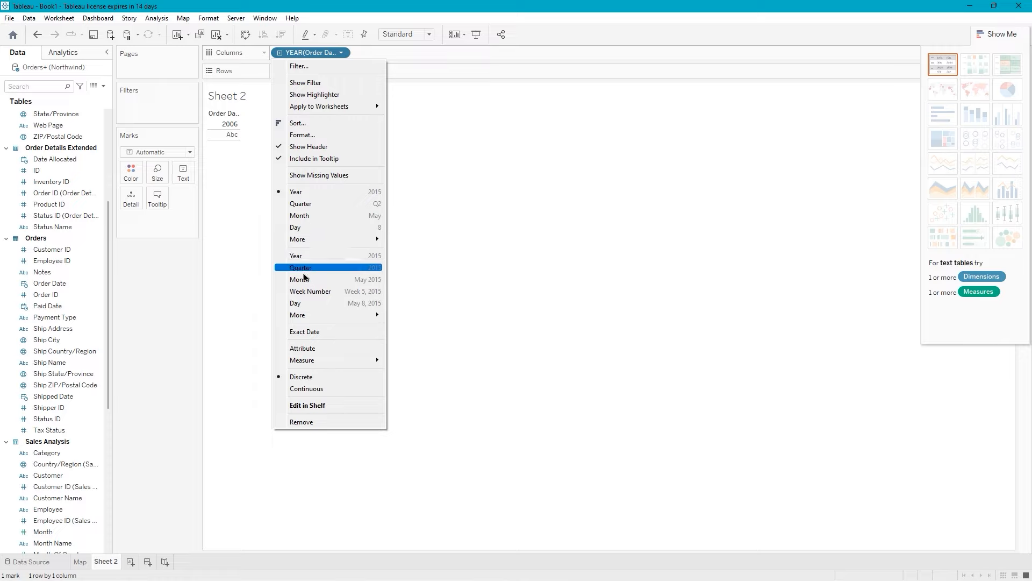
pyautogui.click(310, 304)
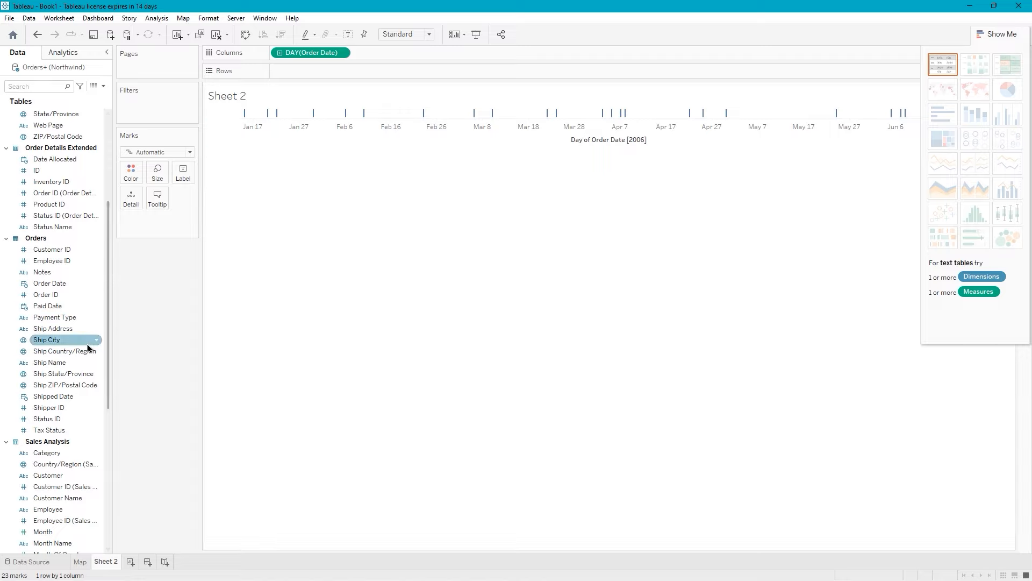
# - Plot the Sales measure from Sales Analysis on Rows as a line over the order dates and inspect its data points
pyautogui.scroll(-7, 86, 352)
pyautogui.scroll(-6, 84, 362)
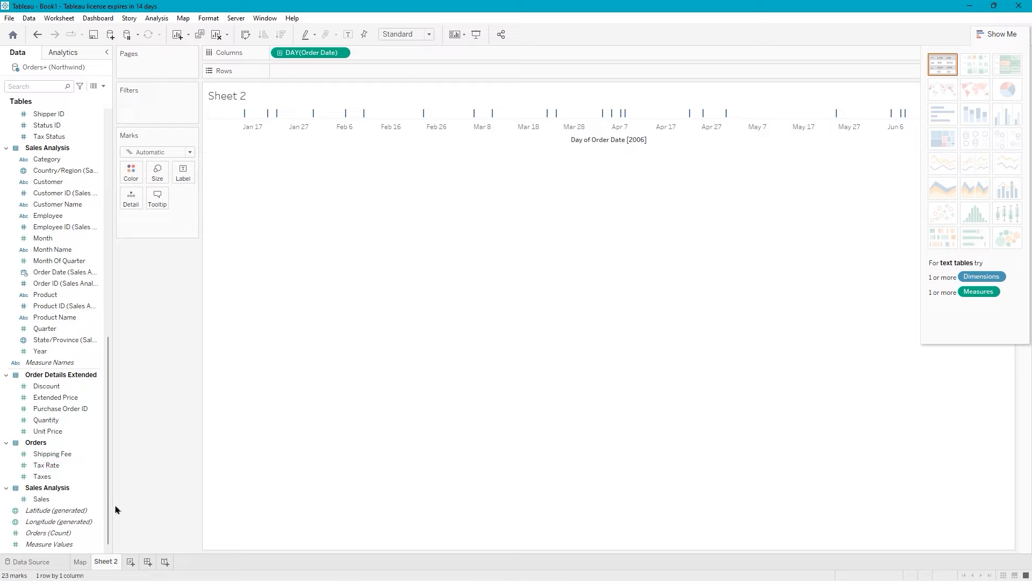
pyautogui.click(48, 510)
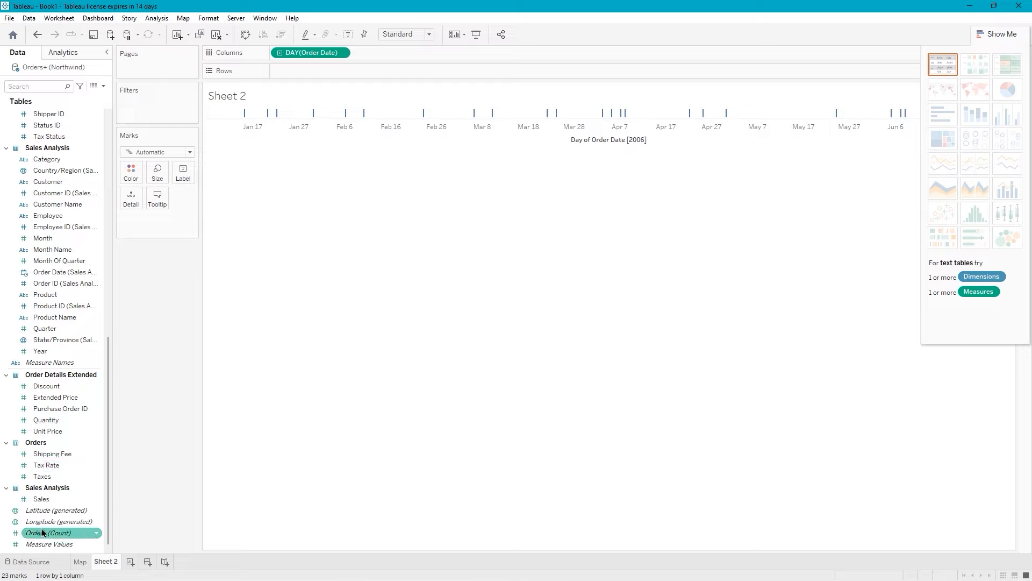
pyautogui.click(40, 499)
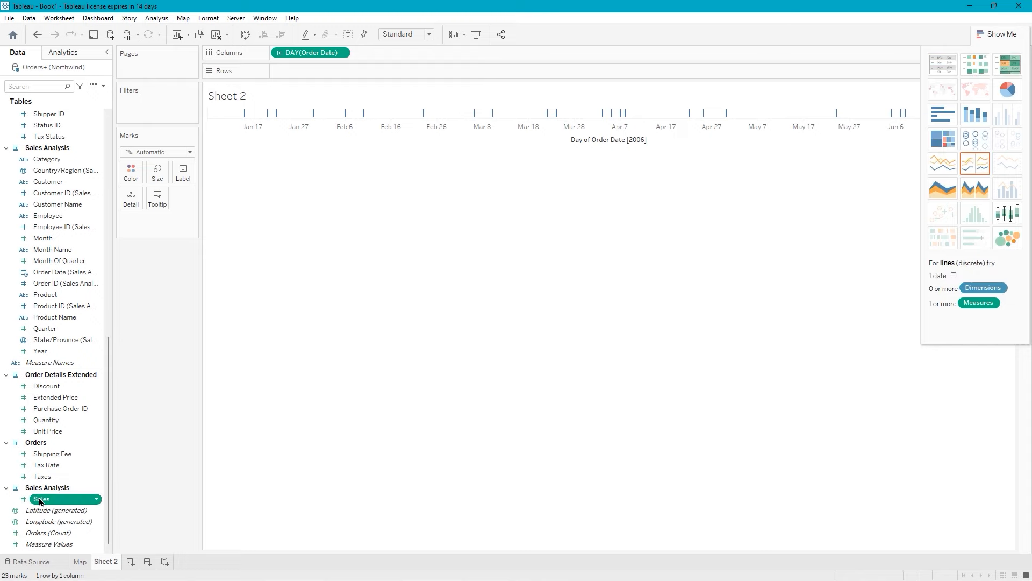
pyautogui.moveTo(41, 499); pyautogui.dragTo(298, 67)
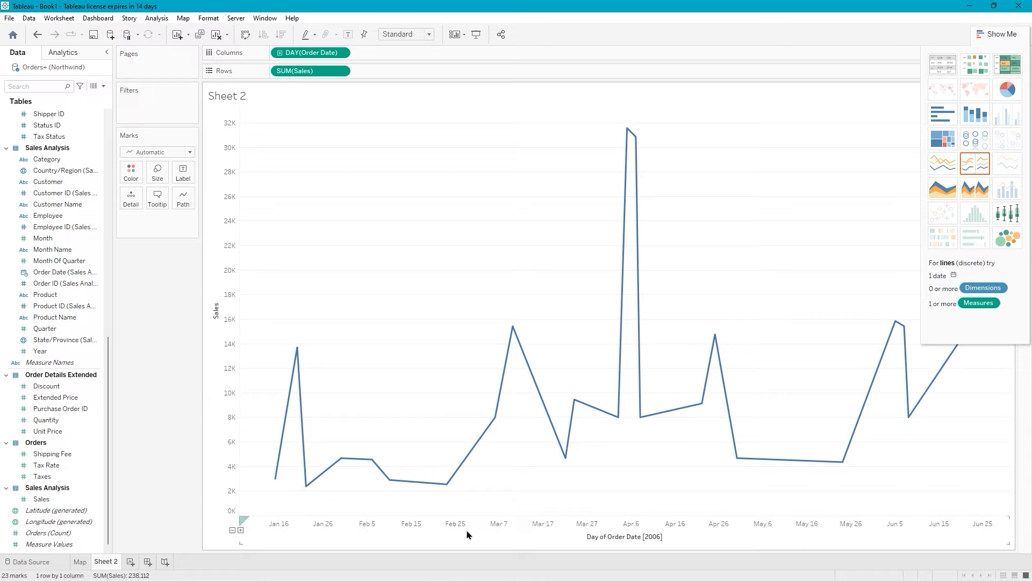
pyautogui.moveTo(286, 438)
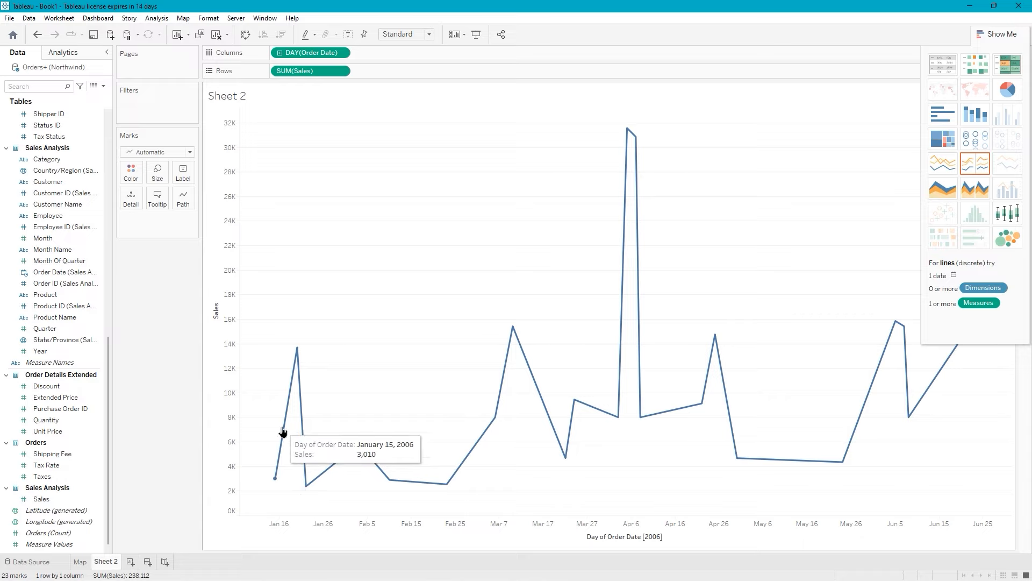
pyautogui.moveTo(297, 349)
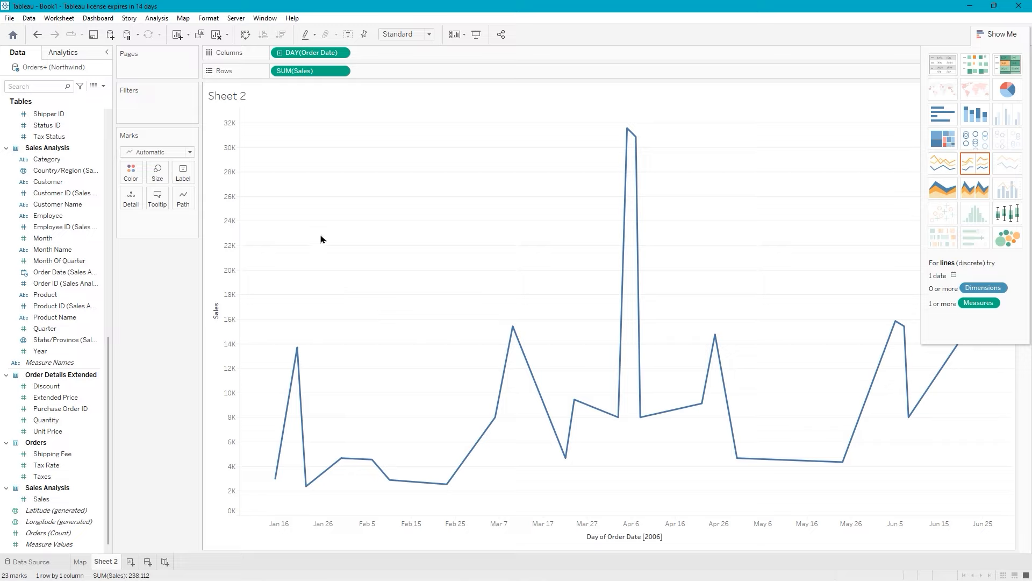
# - Replace the line chart worksheet's title with "Sales Amounts by Date"
pyautogui.doubleClick(237, 98)
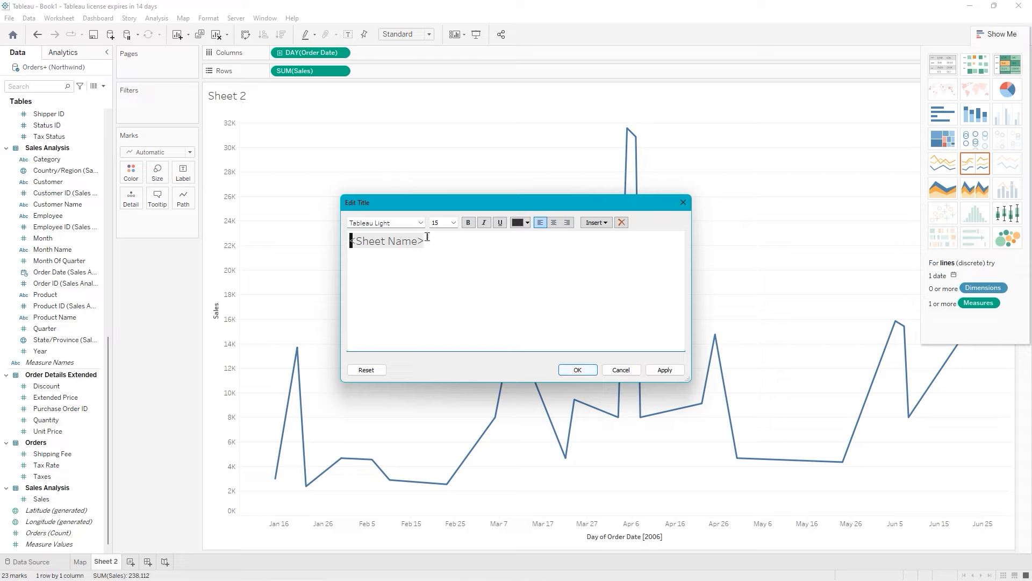
pyautogui.moveTo(426, 242); pyautogui.dragTo(341, 242)
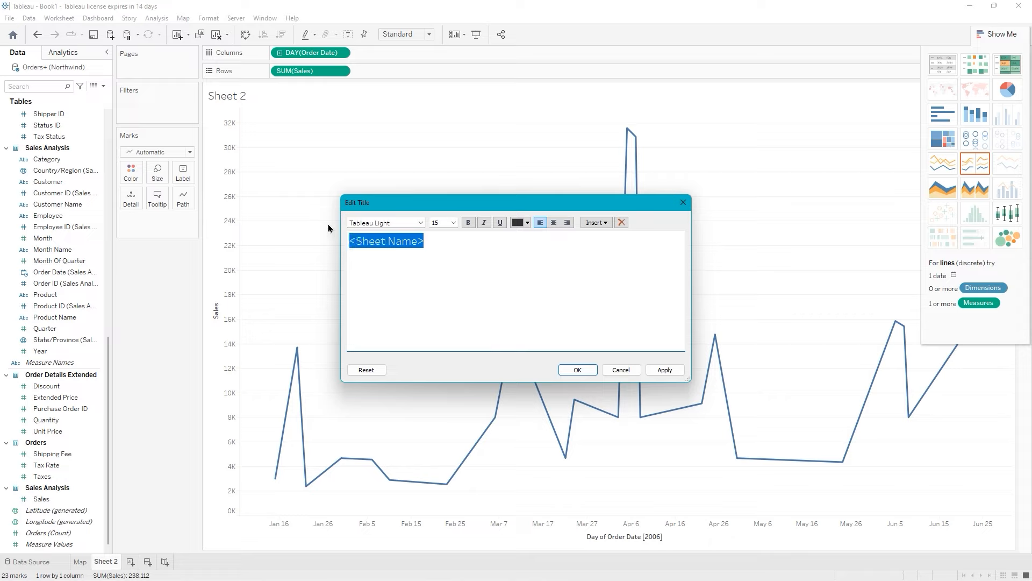
pyautogui.press('BackSpace')
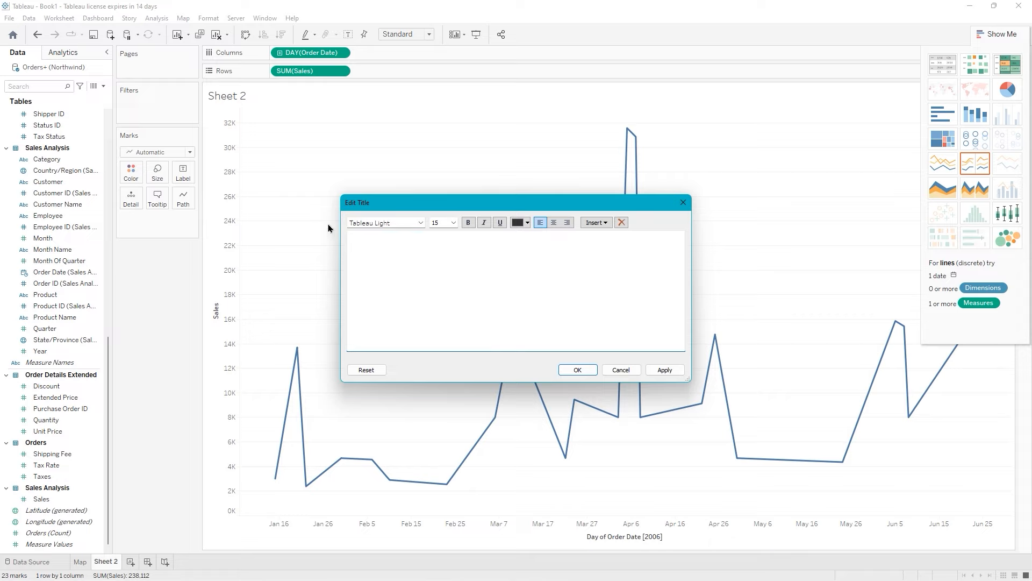
pyautogui.write('Sales Amounts by Date')
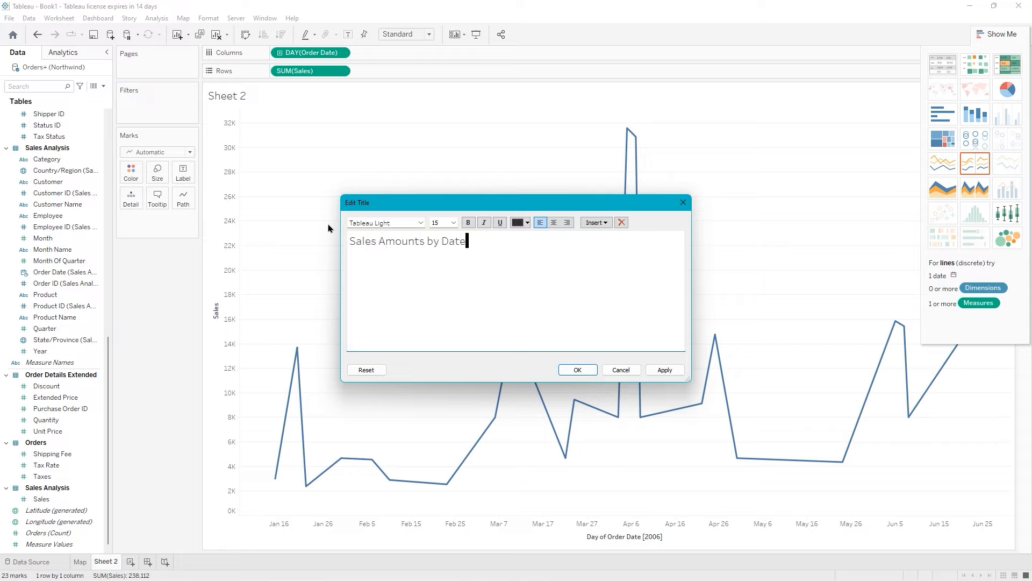
pyautogui.click(665, 370)
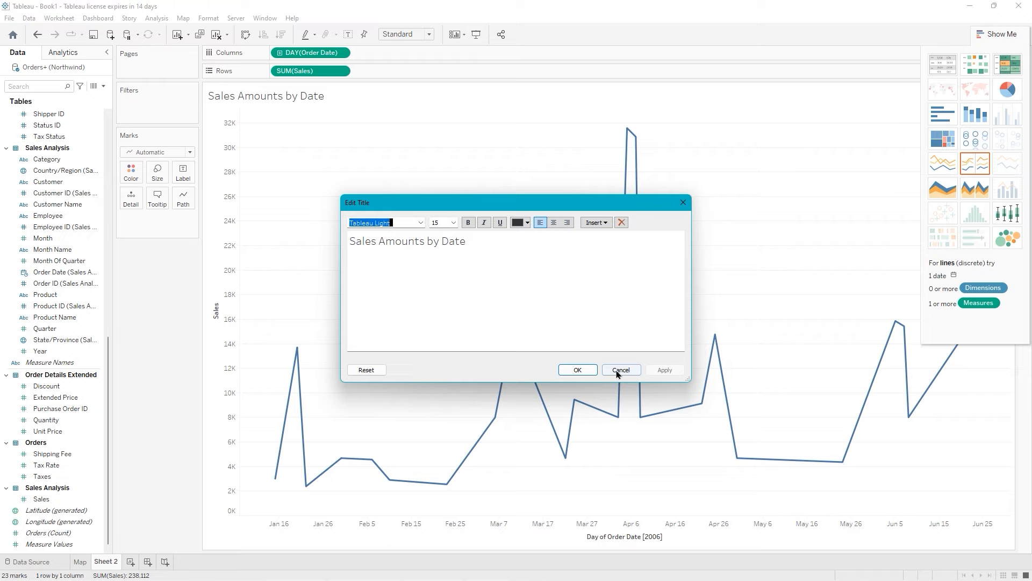
pyautogui.click(578, 371)
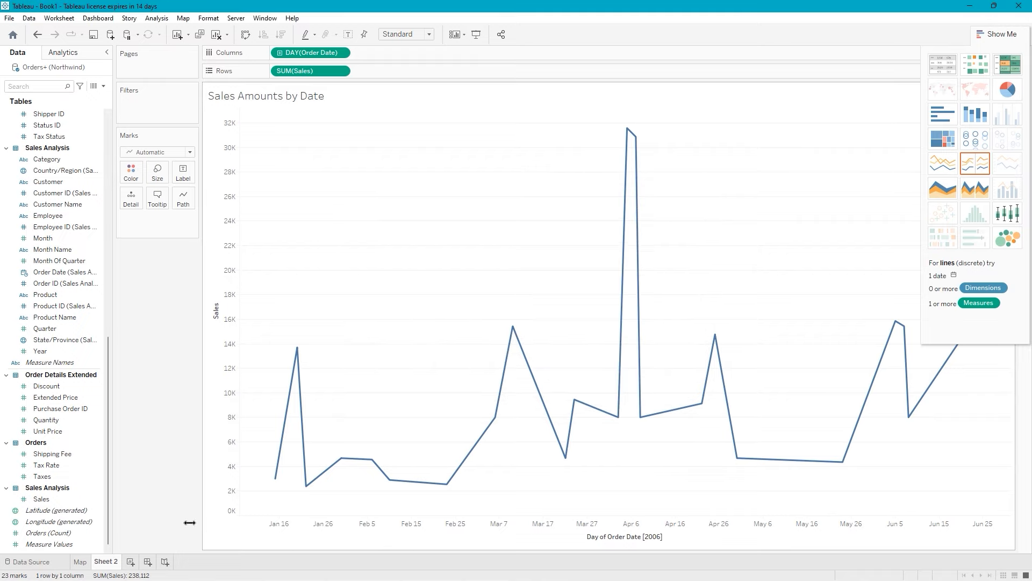
# - Rename the Sheet 2 worksheet as Sales
pyautogui.doubleClick(104, 562)
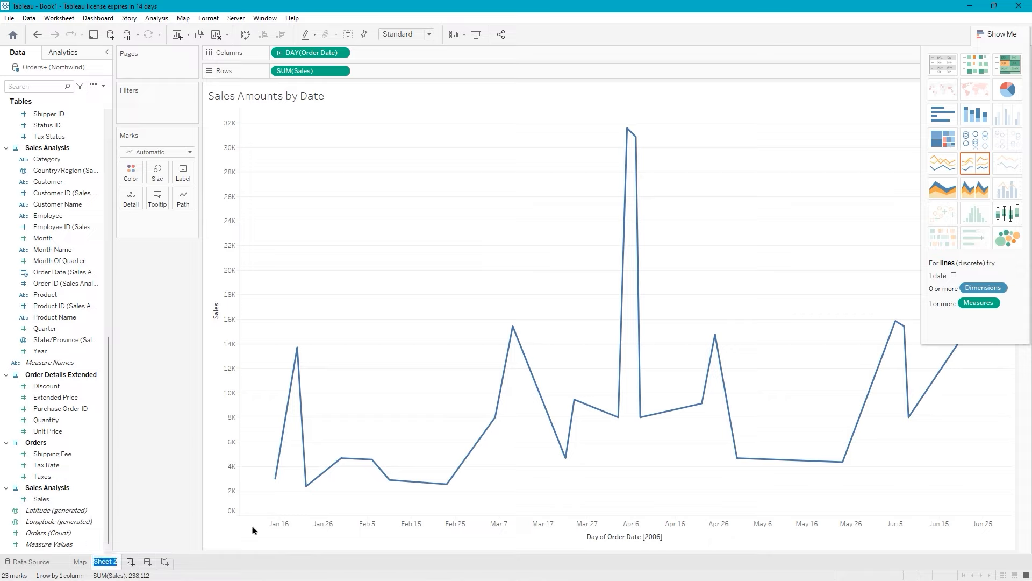
pyautogui.write('Sale')
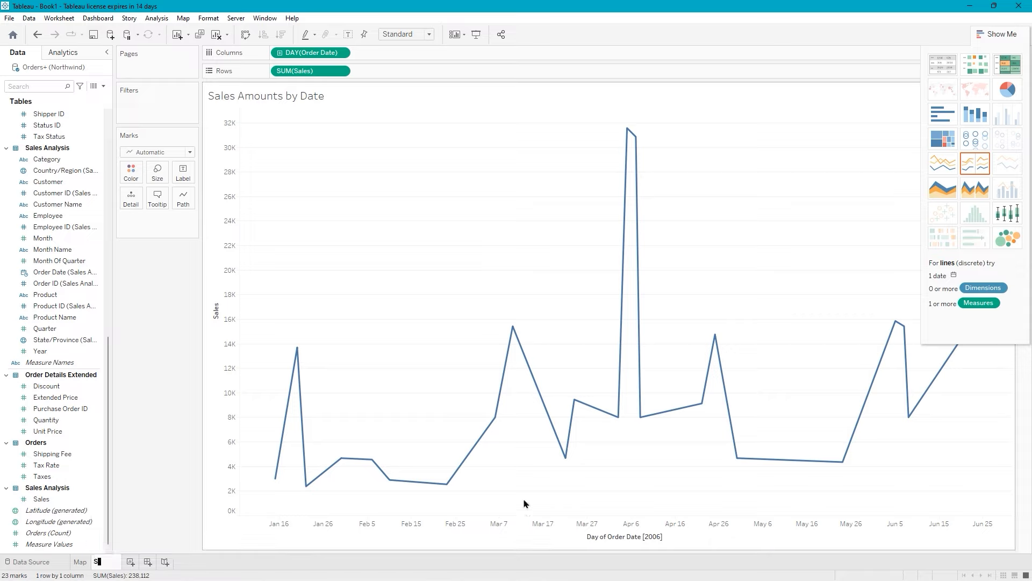
pyautogui.write('s')
pyautogui.press('Return')
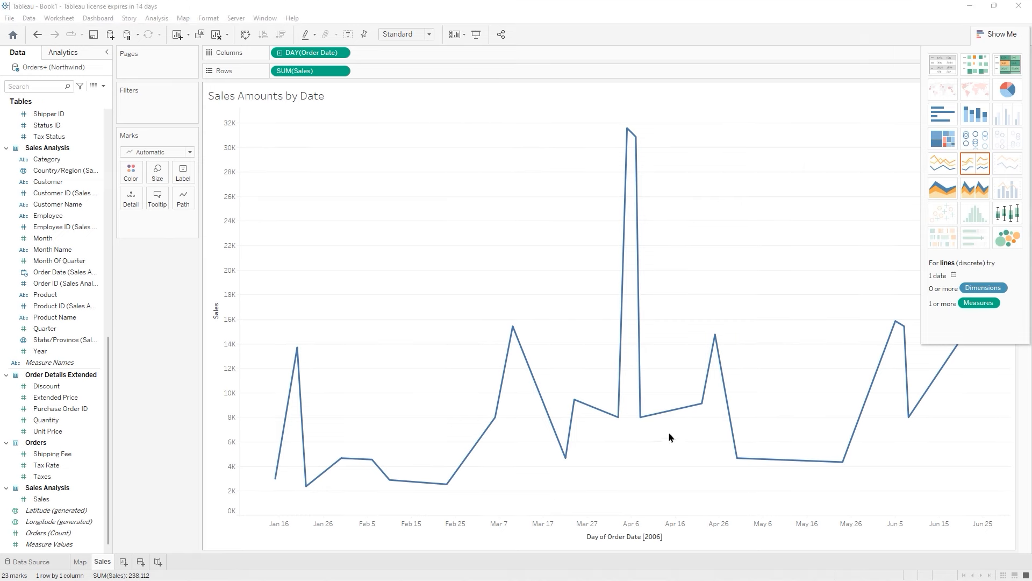
# - Add a new blank dashboard to the workbook
pyautogui.moveTo(663, 411)
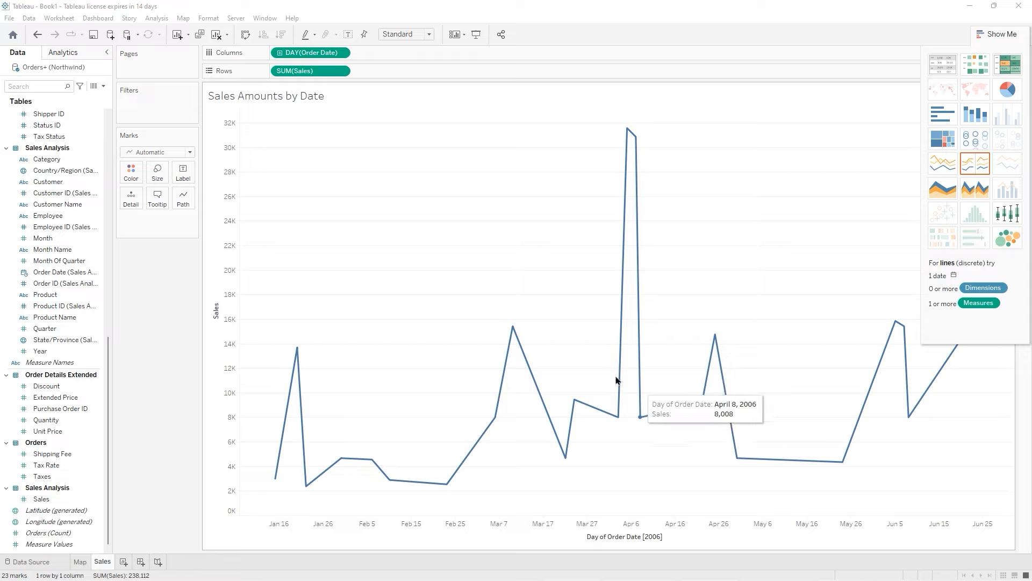
pyautogui.rightClick(125, 563)
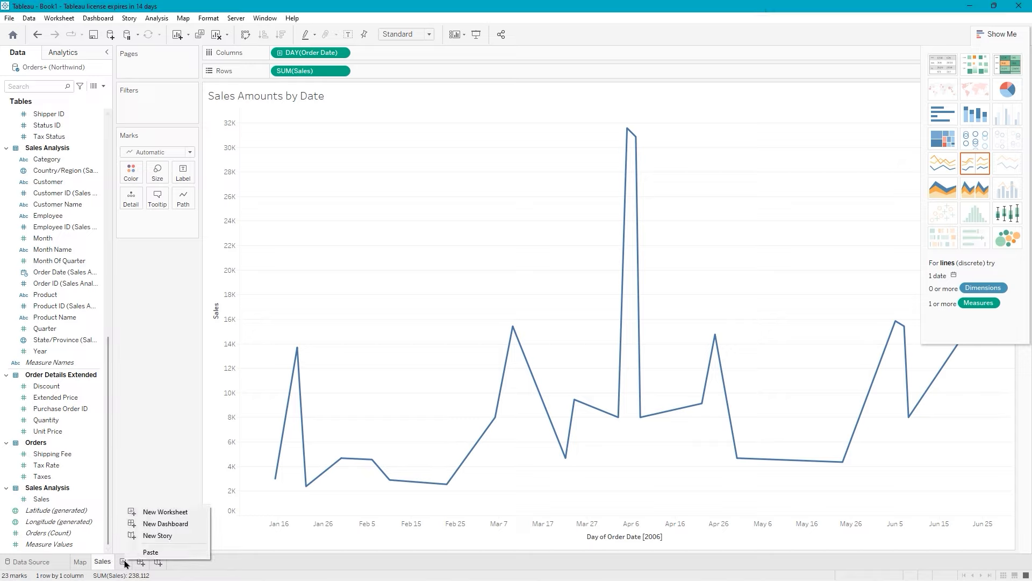
pyautogui.click(154, 526)
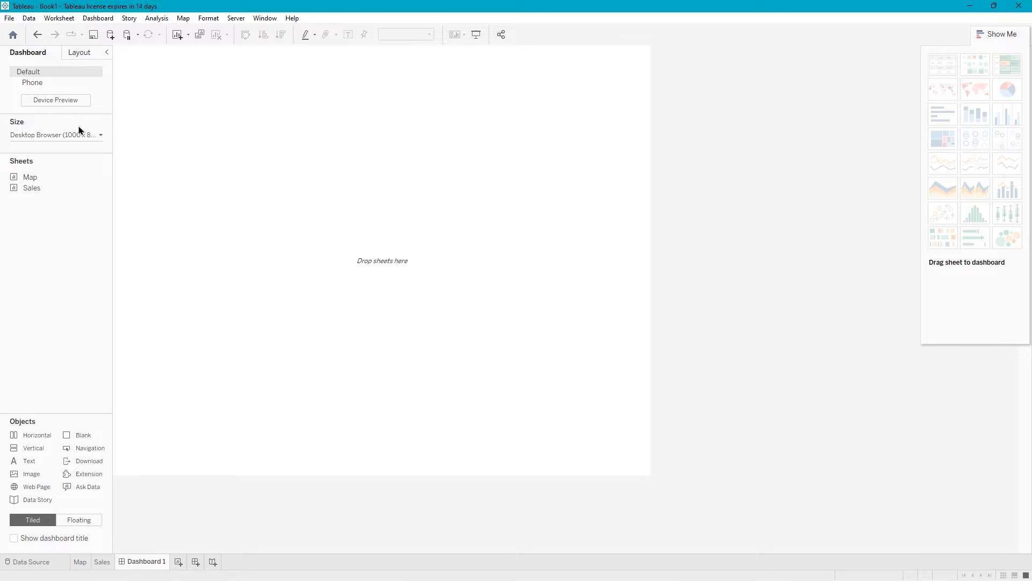
# - Place the Map and Sales worksheets on the blank dashboard
pyautogui.moveTo(32, 192)
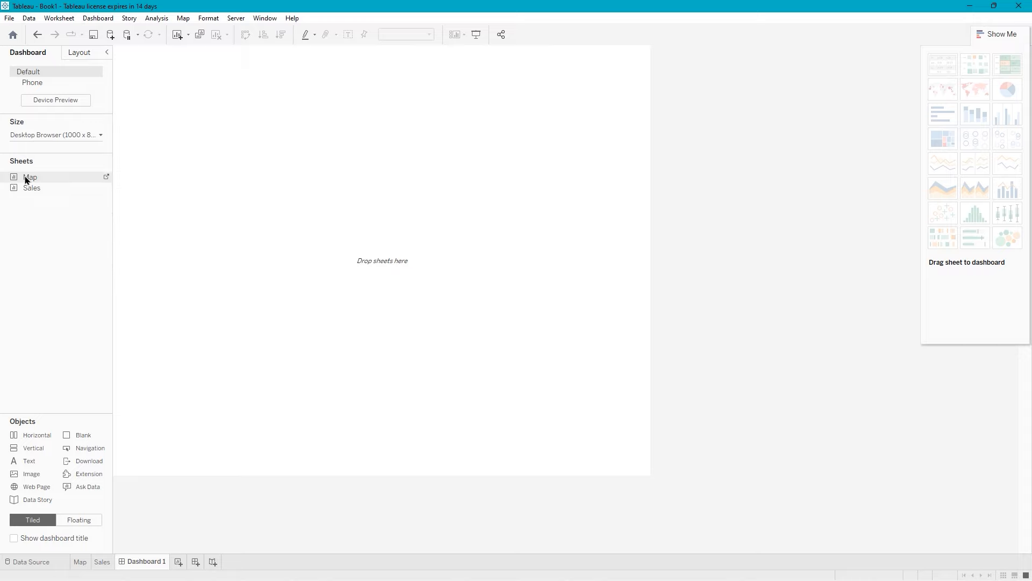
pyautogui.moveTo(56, 175); pyautogui.dragTo(141, 171)
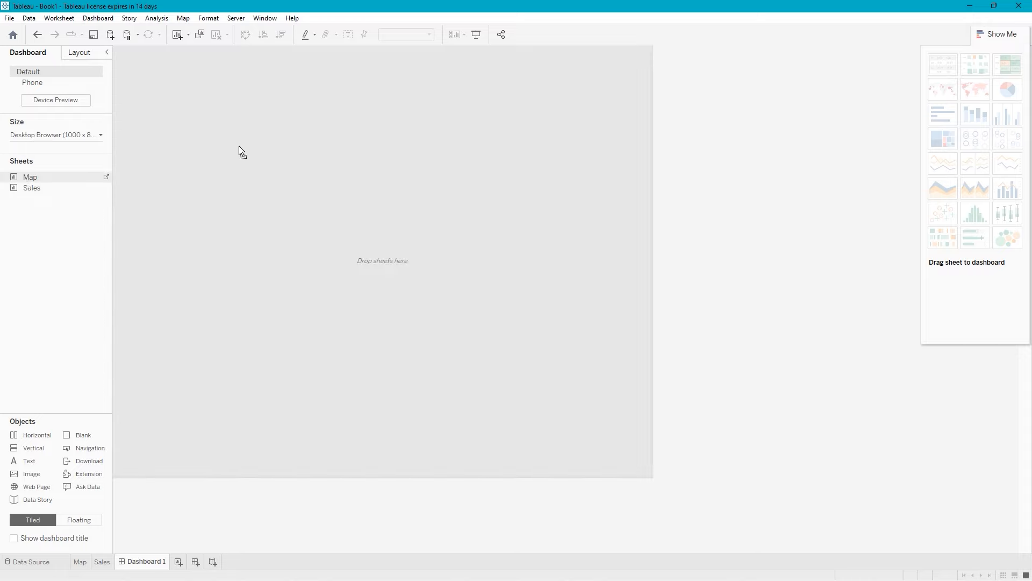
pyautogui.moveTo(239, 146); pyautogui.dragTo(238, 150)
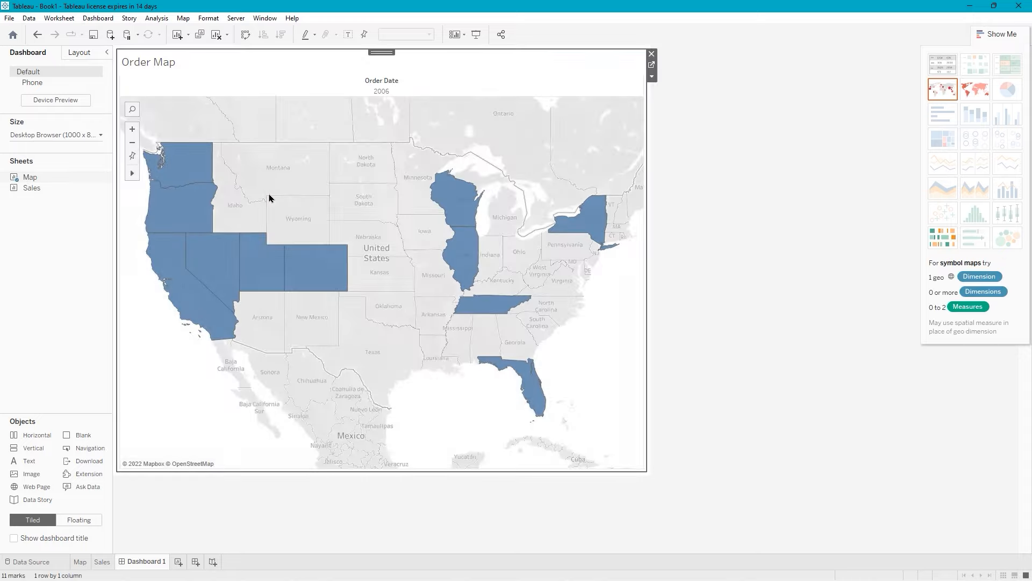
pyautogui.doubleClick(25, 190)
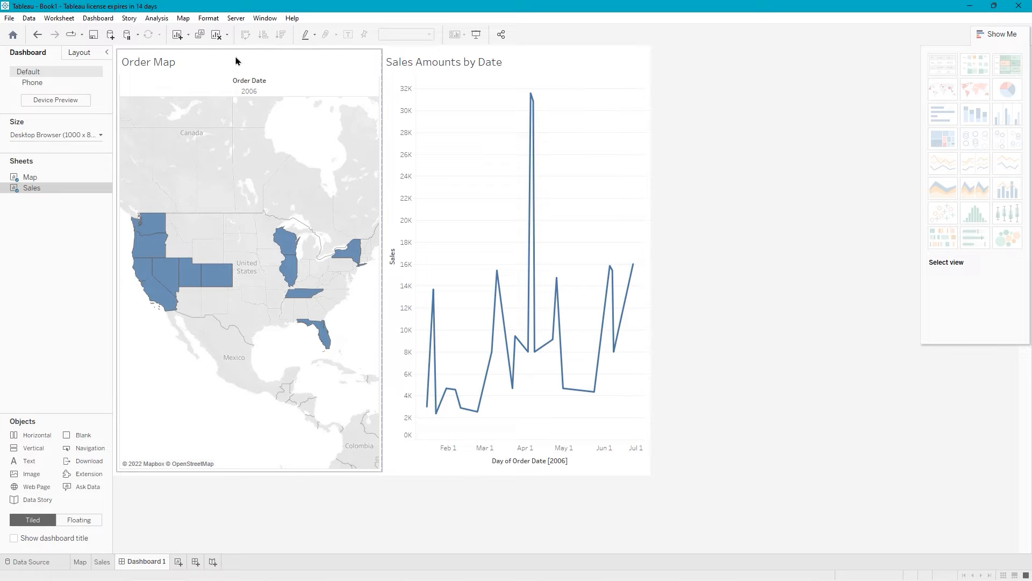
# - Move the Order Map view so that it spans the dashboard above the Sales Amounts by Date chart
pyautogui.click(271, 62)
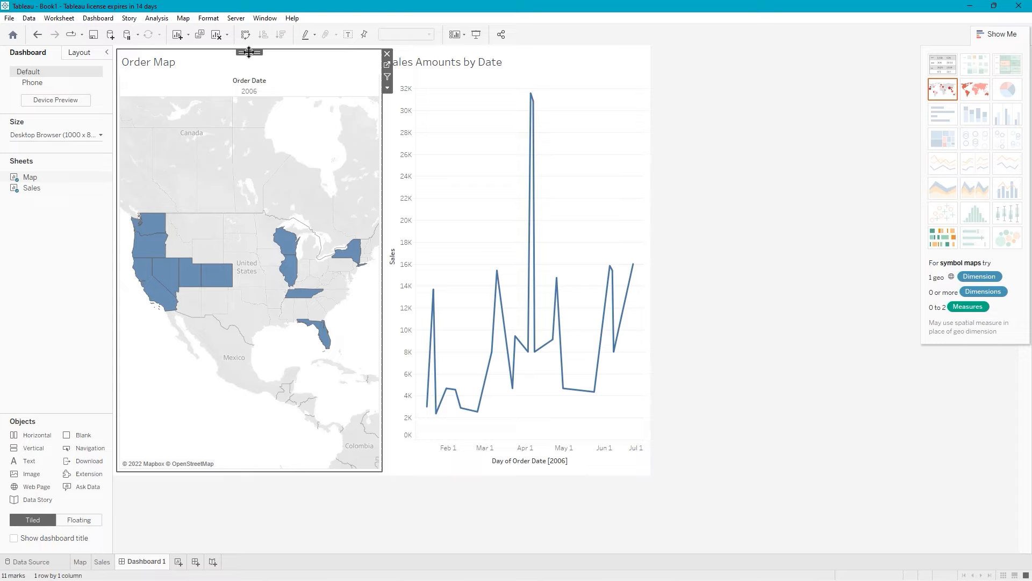
pyautogui.moveTo(231, 62); pyautogui.dragTo(202, 66)
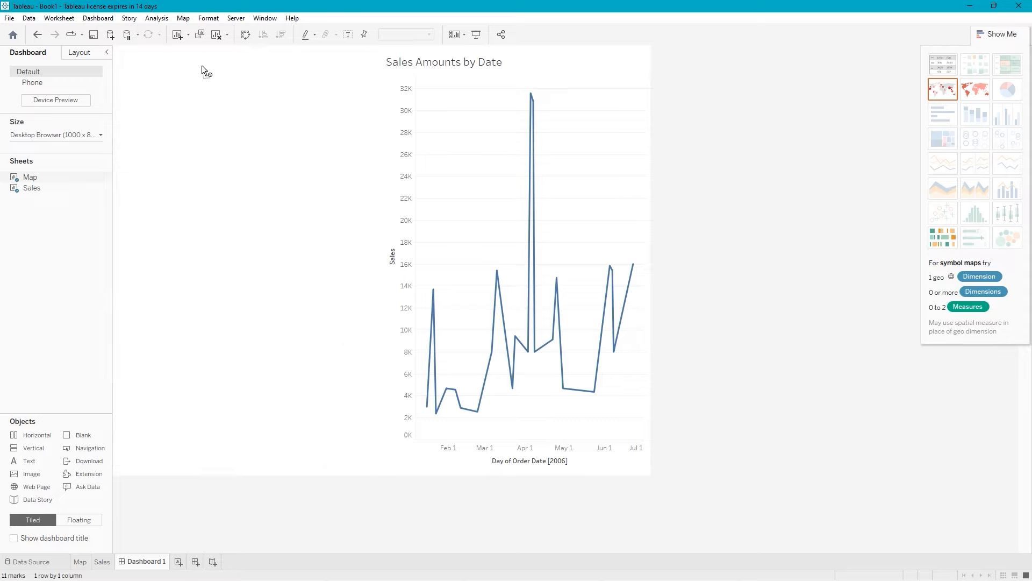
pyautogui.moveTo(124, 52); pyautogui.dragTo(207, 50)
pyautogui.moveTo(135, 43); pyautogui.dragTo(128, 46)
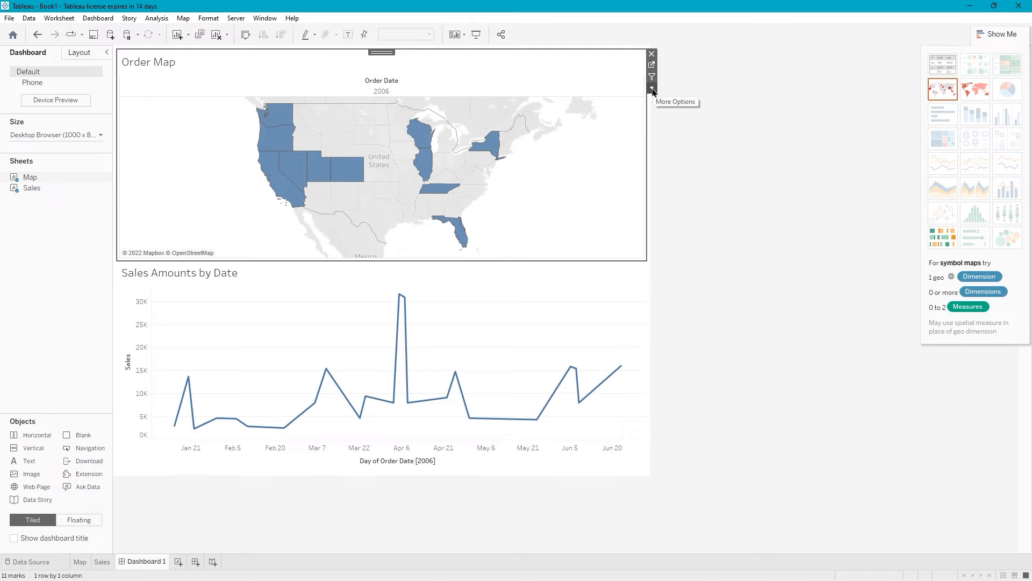
# - Show a Ship State/Province filter for the Order Map on the dashboard
pyautogui.click(651, 90)
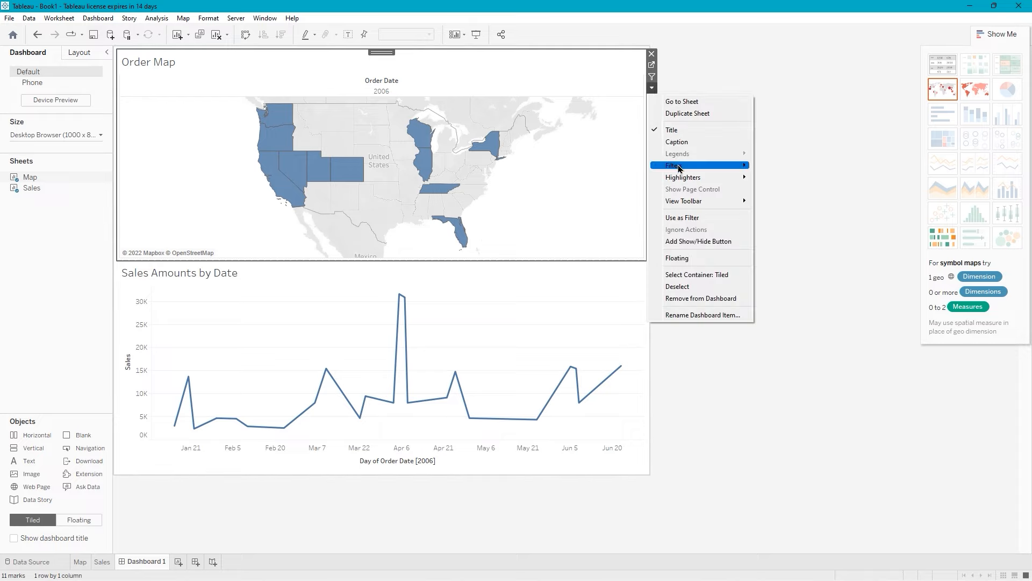
pyautogui.moveTo(680, 166)
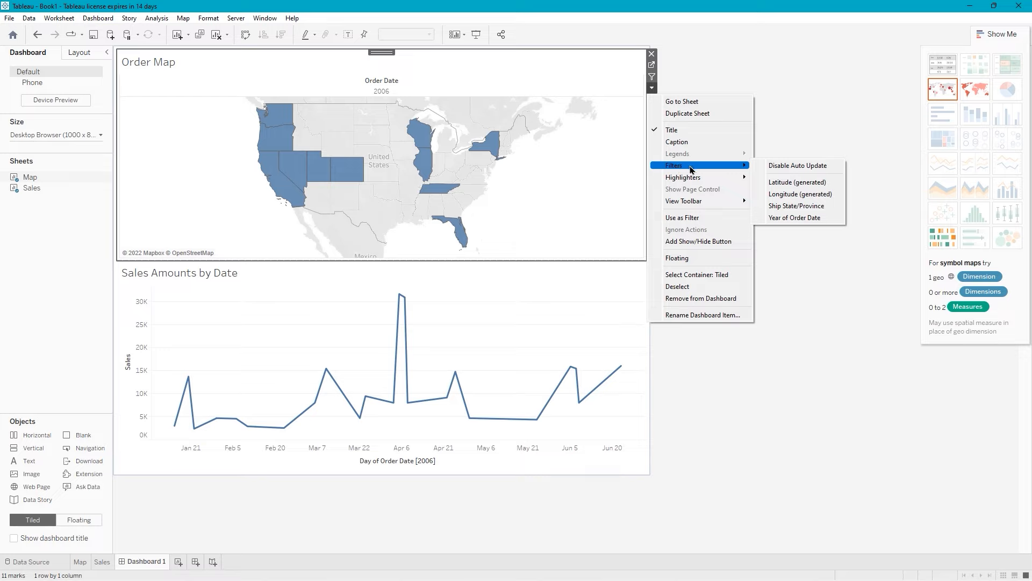
pyautogui.click(803, 212)
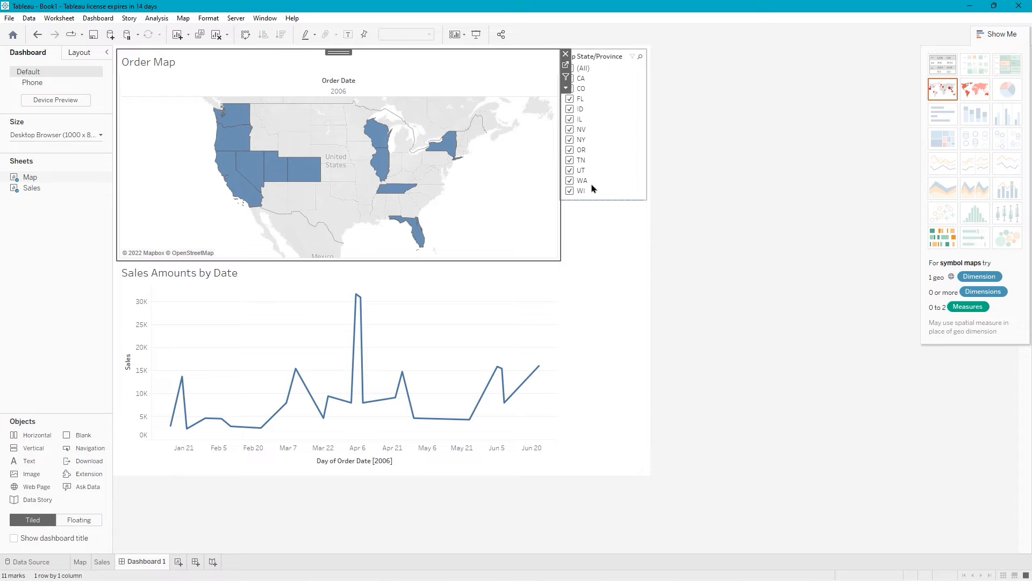
# - Test the Ship State/Province filter by showing only NY, and restore all states
pyautogui.click(573, 70)
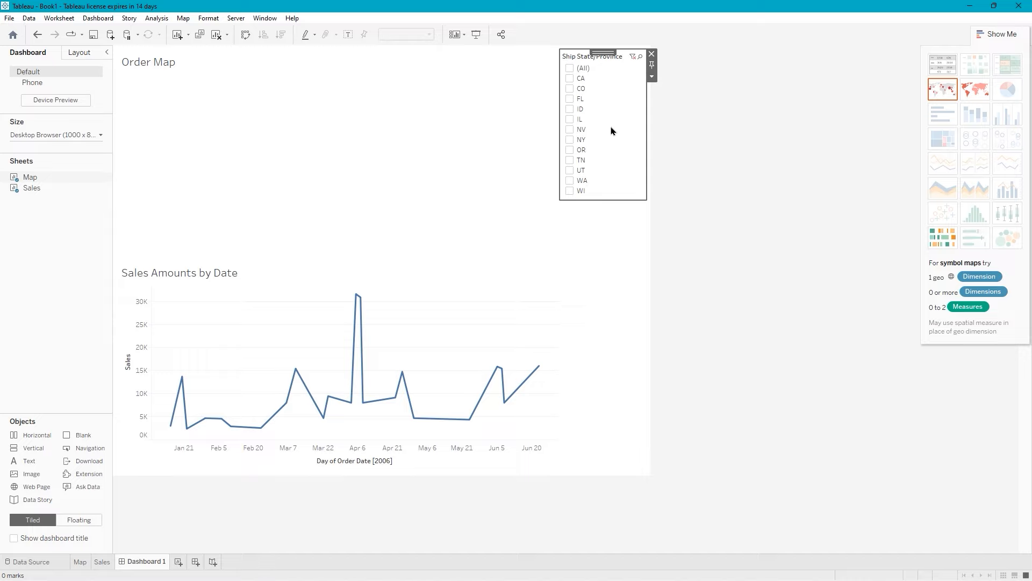
pyautogui.click(574, 141)
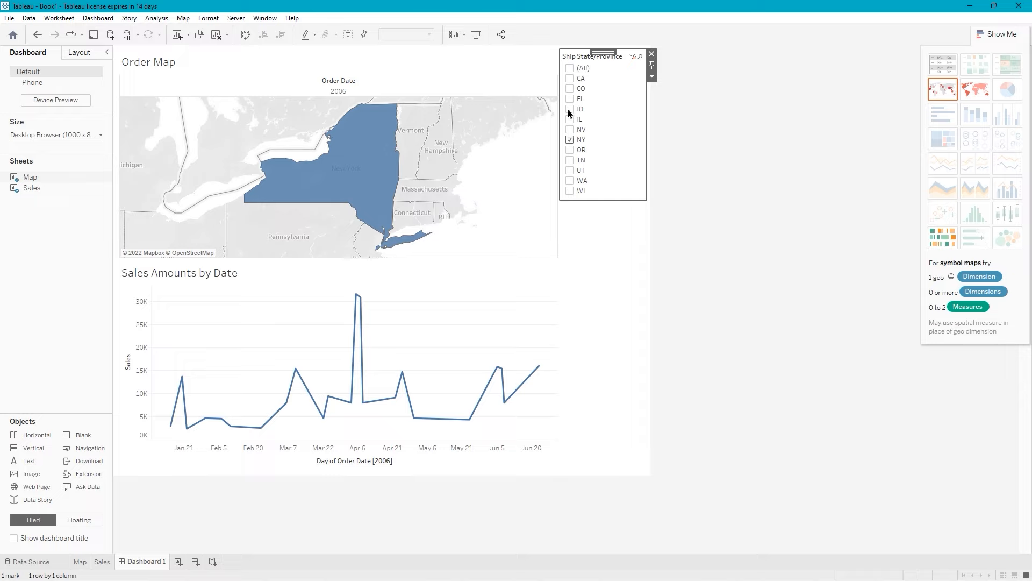
pyautogui.click(570, 68)
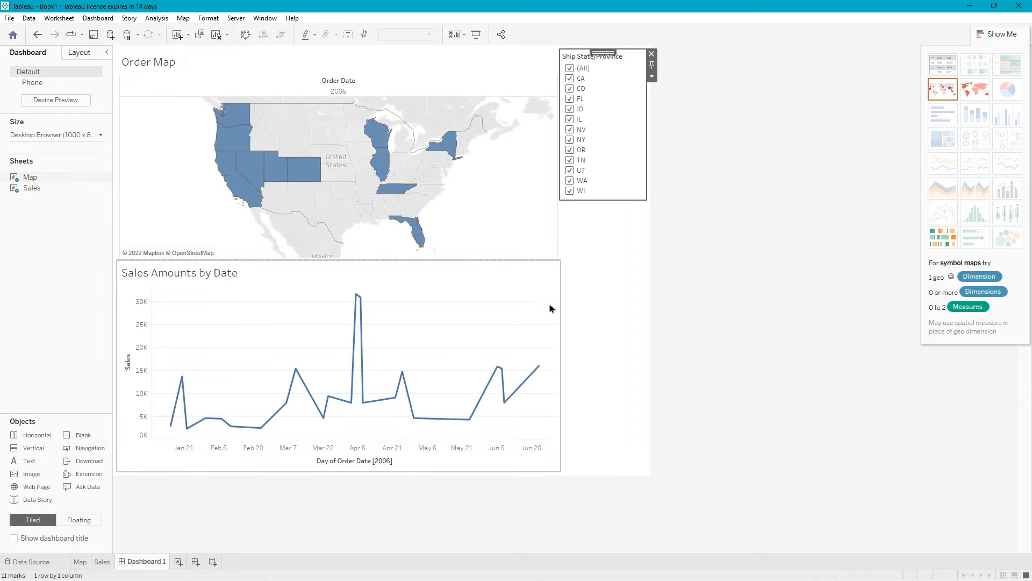
# - Show a Day of Order Date filter for the Sales Amounts by Date chart on the dashboard
pyautogui.click(551, 283)
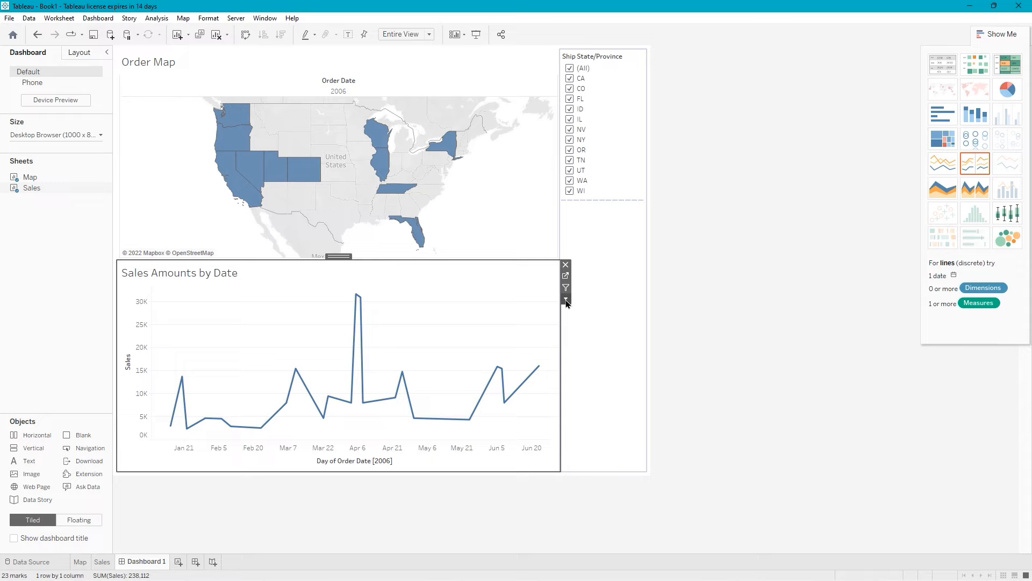
pyautogui.click(566, 302)
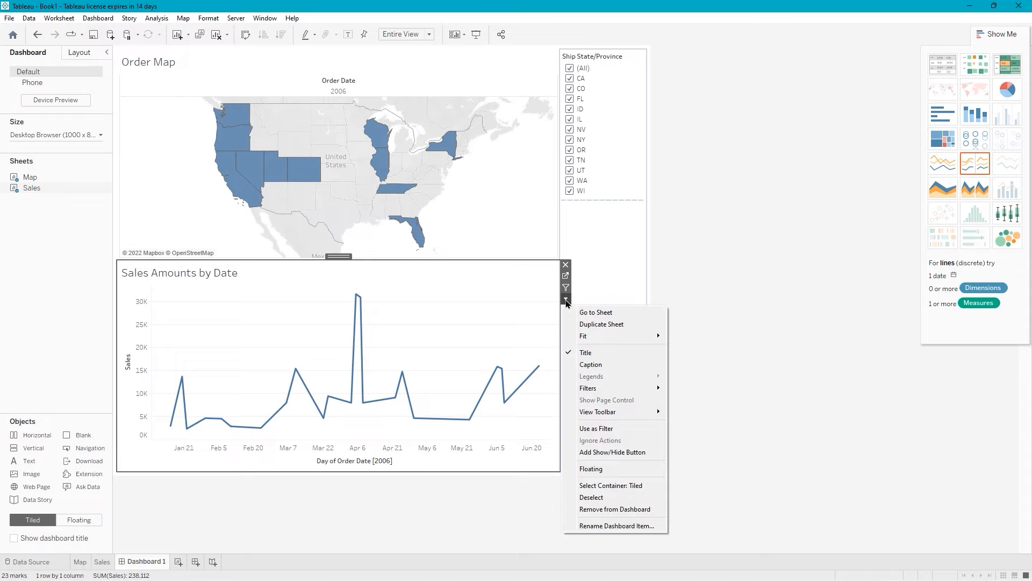
pyautogui.moveTo(591, 390)
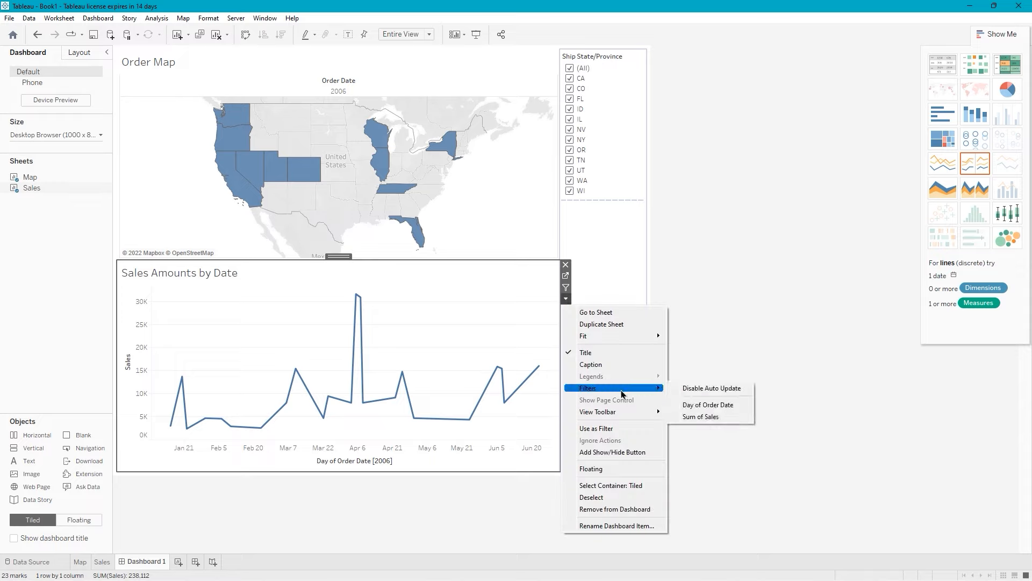
pyautogui.click(723, 413)
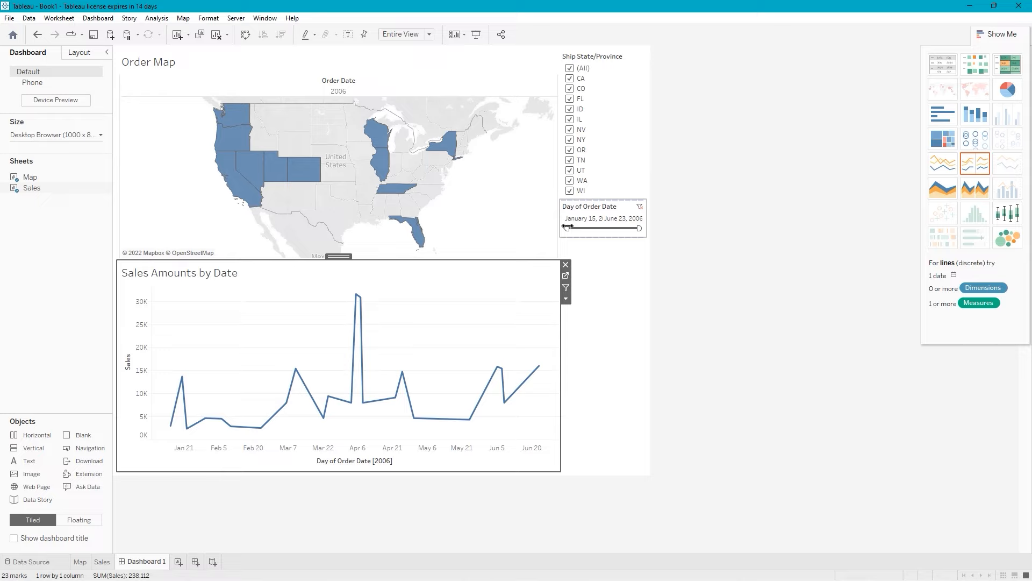
# - Test the order date filter with a start of March 6, 2006 and an end of February 15, 2006, restoring the full range each time
pyautogui.moveTo(567, 226); pyautogui.dragTo(588, 228)
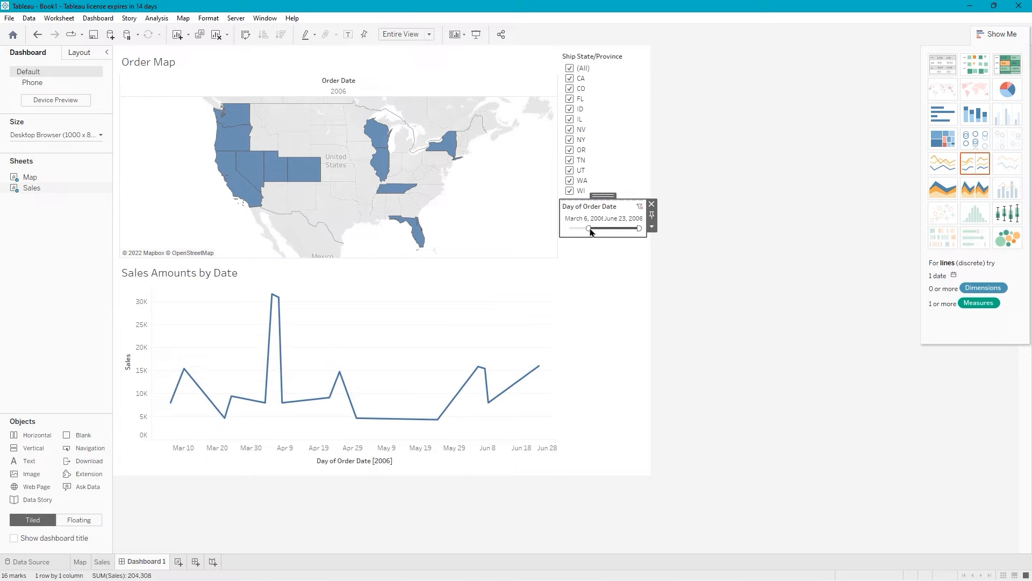
pyautogui.moveTo(588, 228); pyautogui.dragTo(554, 228)
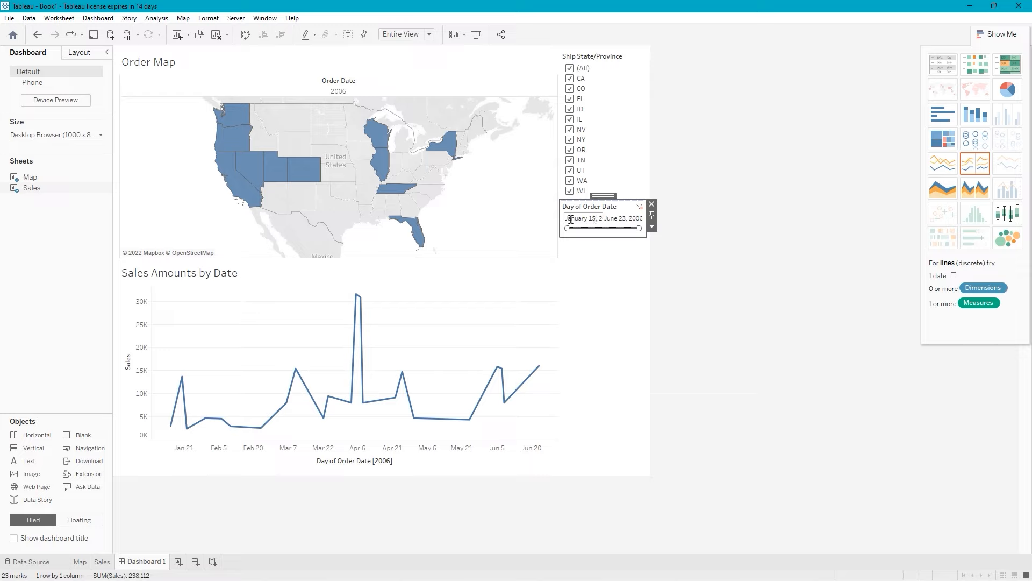
pyautogui.click(623, 218)
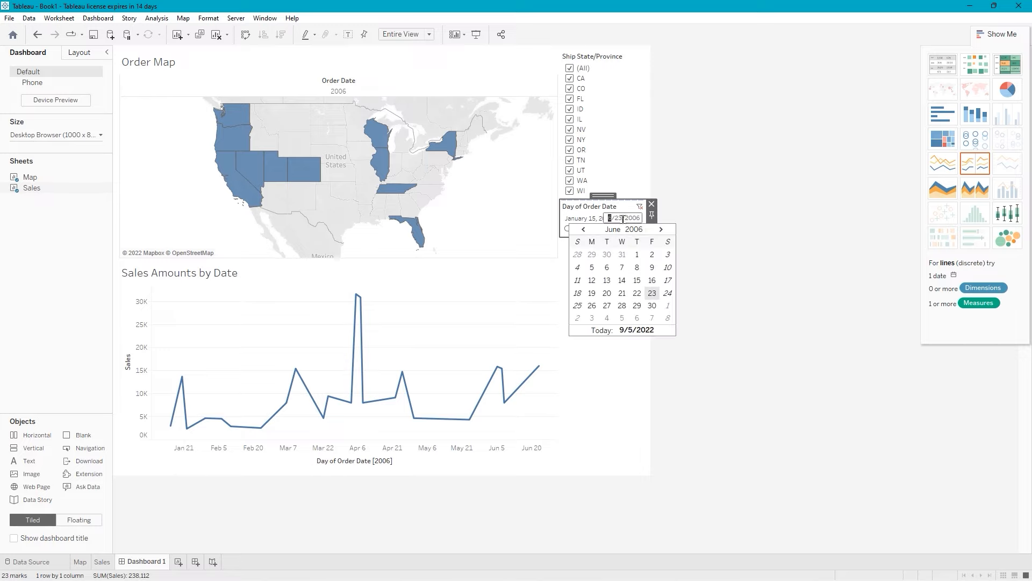
pyautogui.click(585, 229)
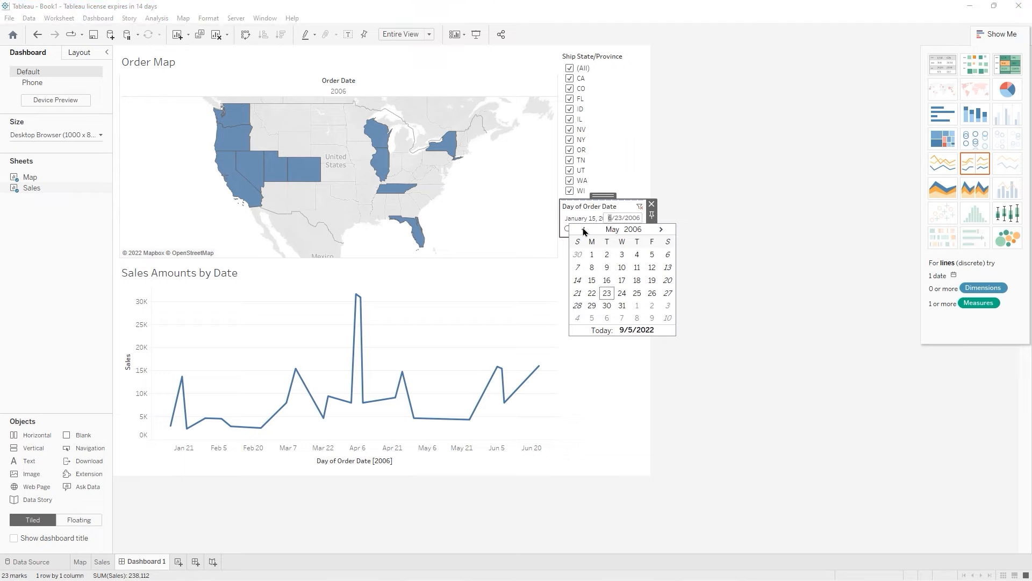
pyautogui.click(584, 229)
pyautogui.click(584, 230)
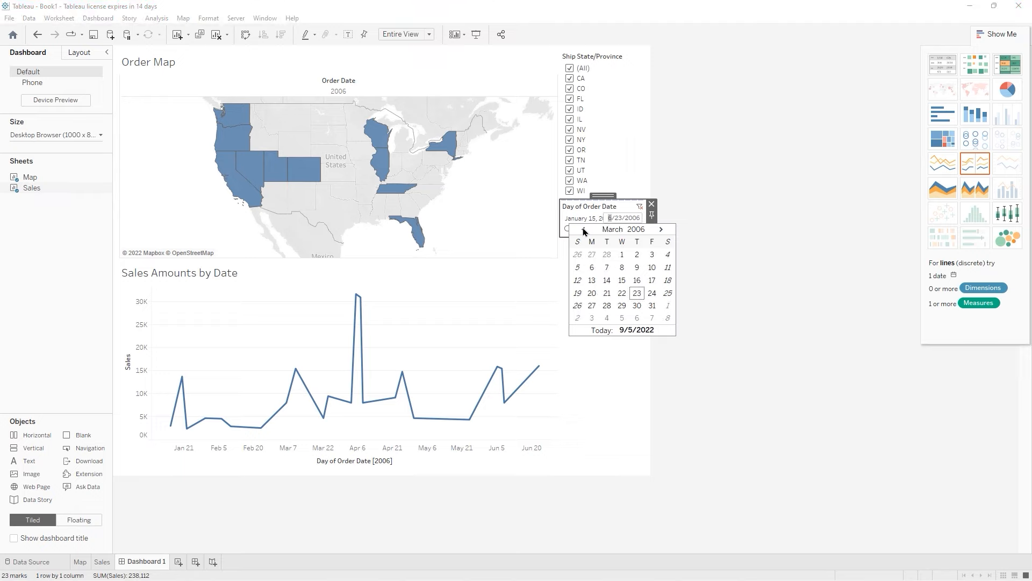
pyautogui.click(584, 230)
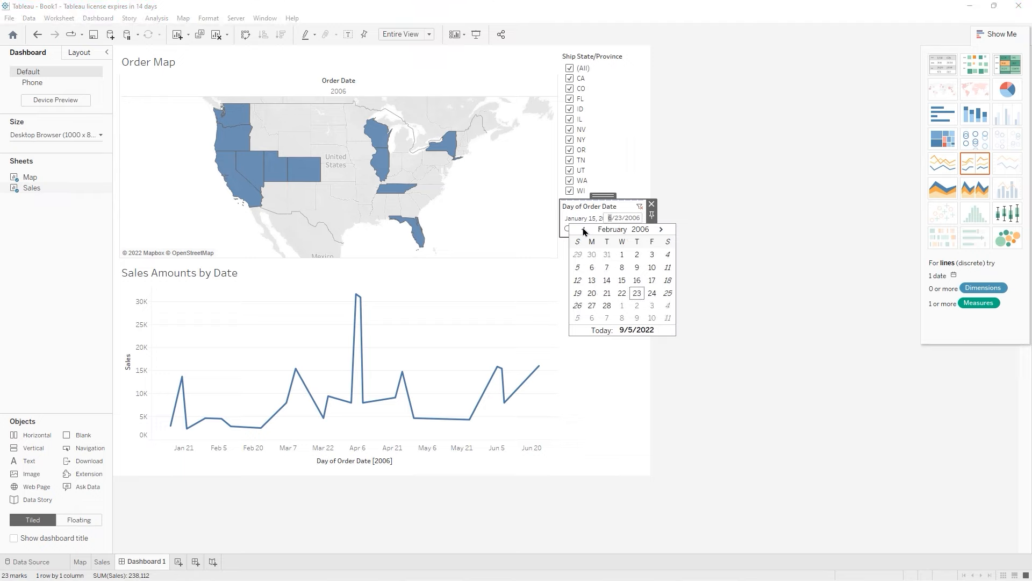
pyautogui.click(622, 280)
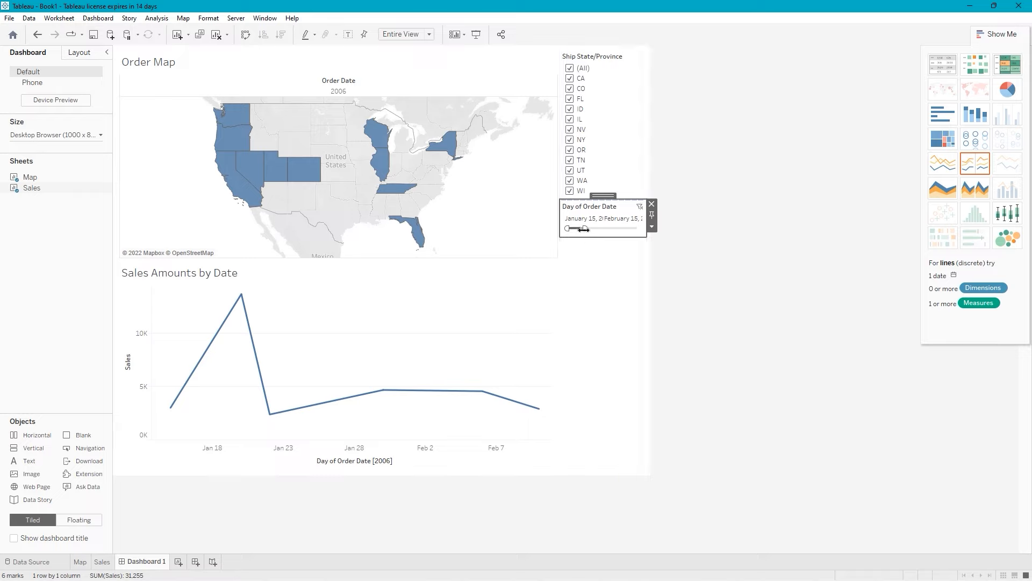
pyautogui.moveTo(584, 229); pyautogui.dragTo(646, 234)
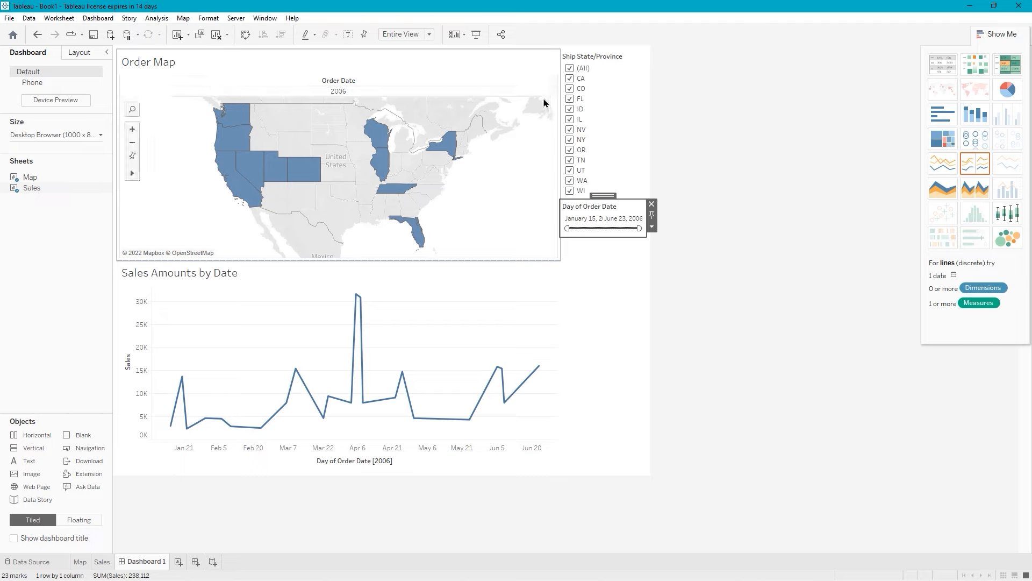
# - Set the Order Map to act as a filter for the other dashboard view
pyautogui.click(525, 79)
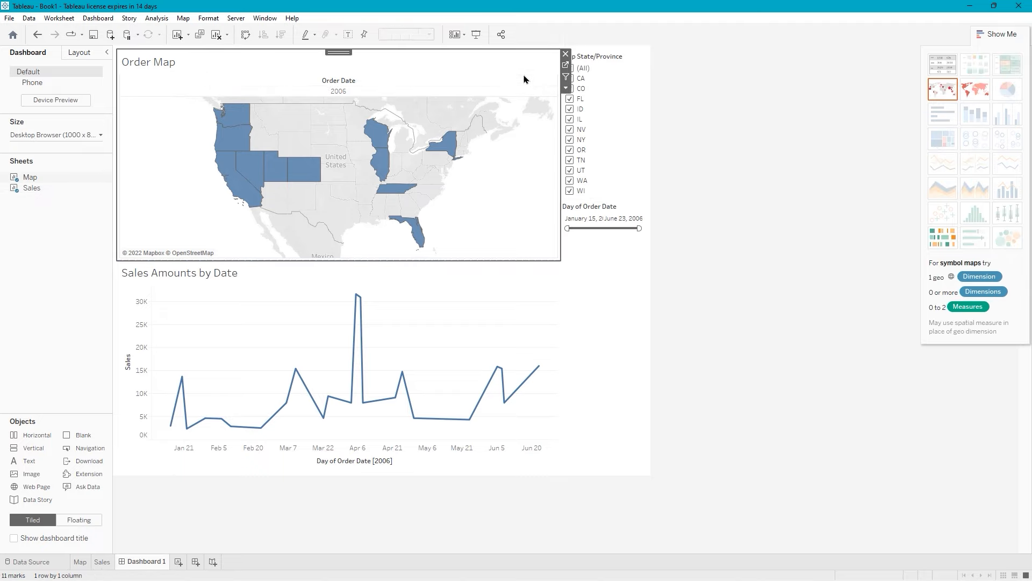
pyautogui.click(567, 89)
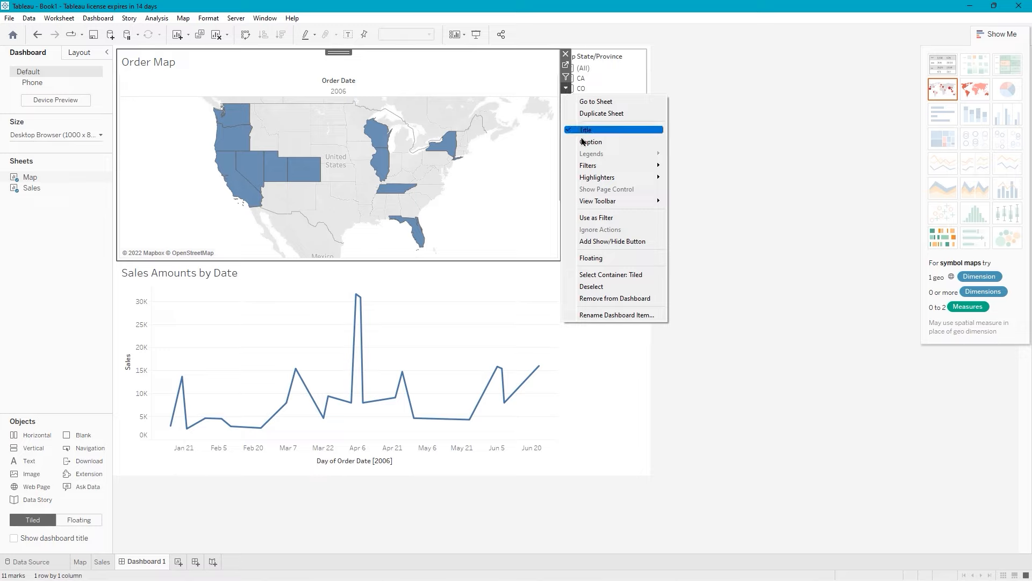
pyautogui.click(595, 218)
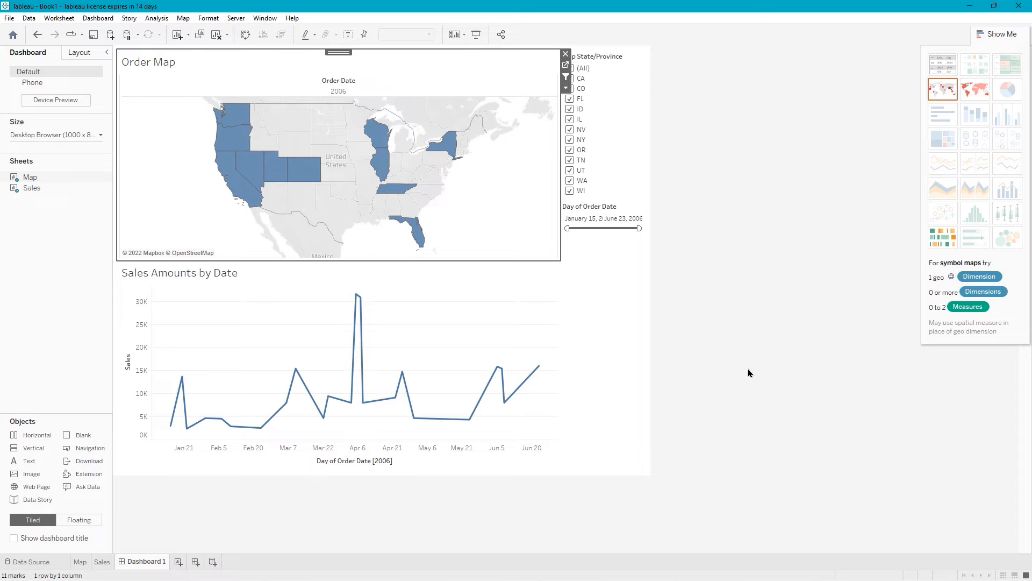
# - Check the sales chart for NY and CA individually by selecting each state on the map, clearing each selection
pyautogui.moveTo(450, 149)
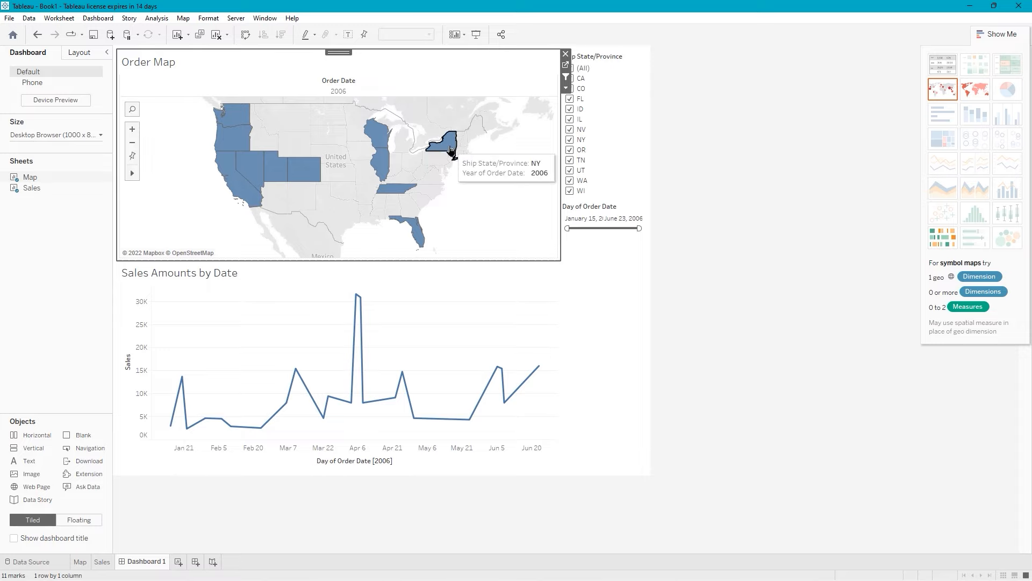
pyautogui.click(451, 149)
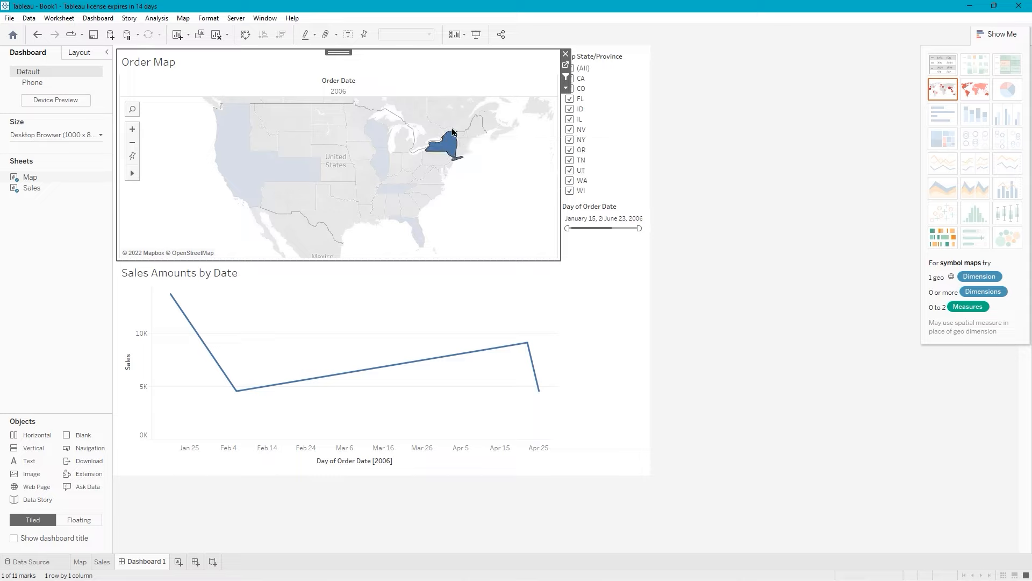
pyautogui.click(446, 145)
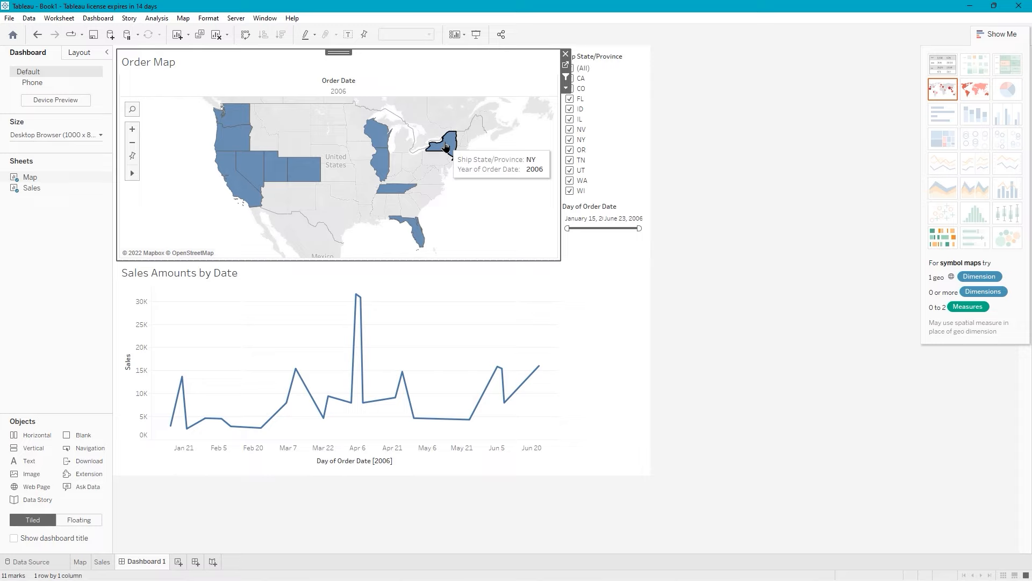
pyautogui.click(237, 183)
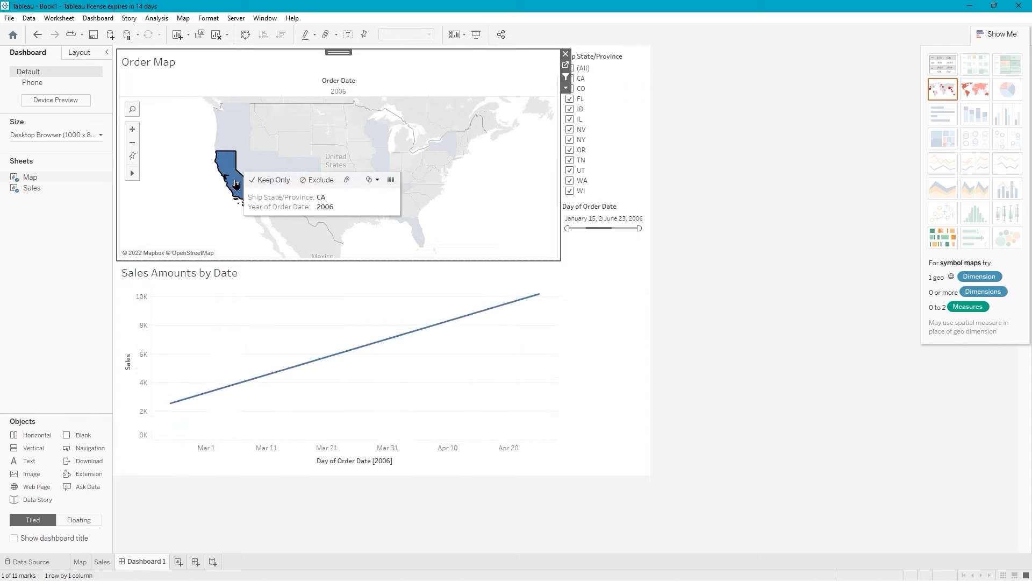
pyautogui.click(237, 184)
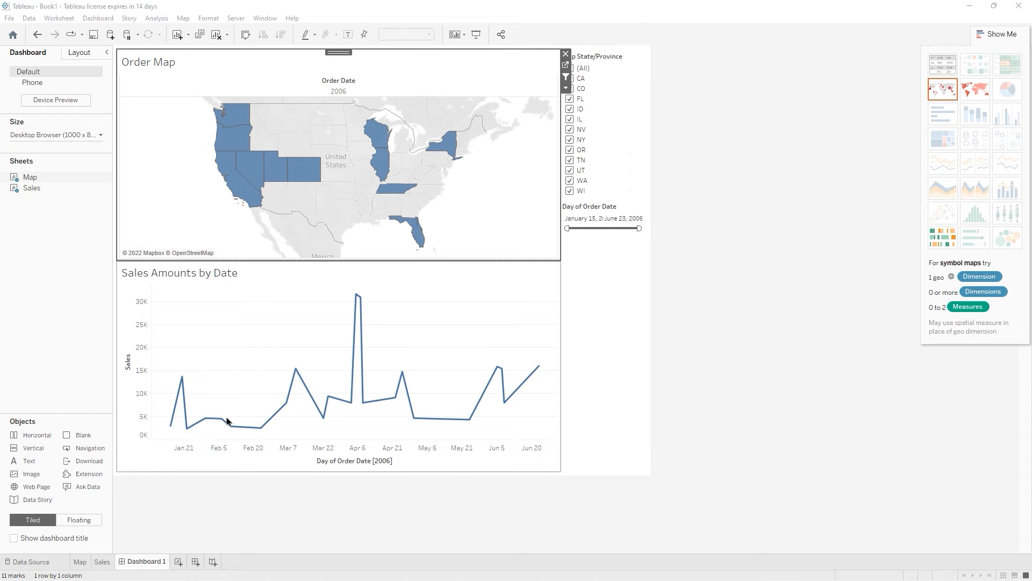
# - Rename the dashboard as Map and Sales Amounts by Date
pyautogui.moveTo(219, 439)
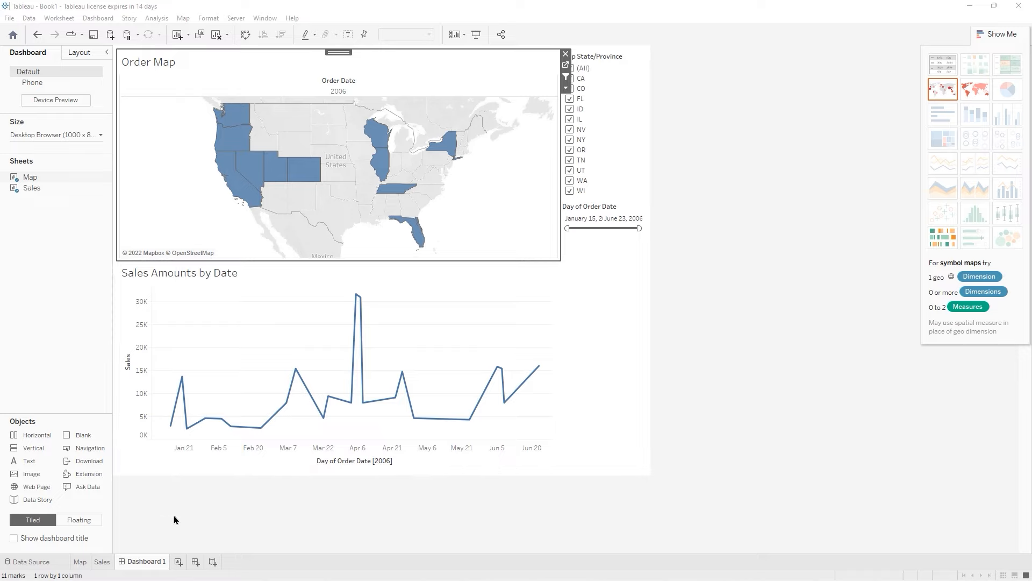
pyautogui.doubleClick(145, 560)
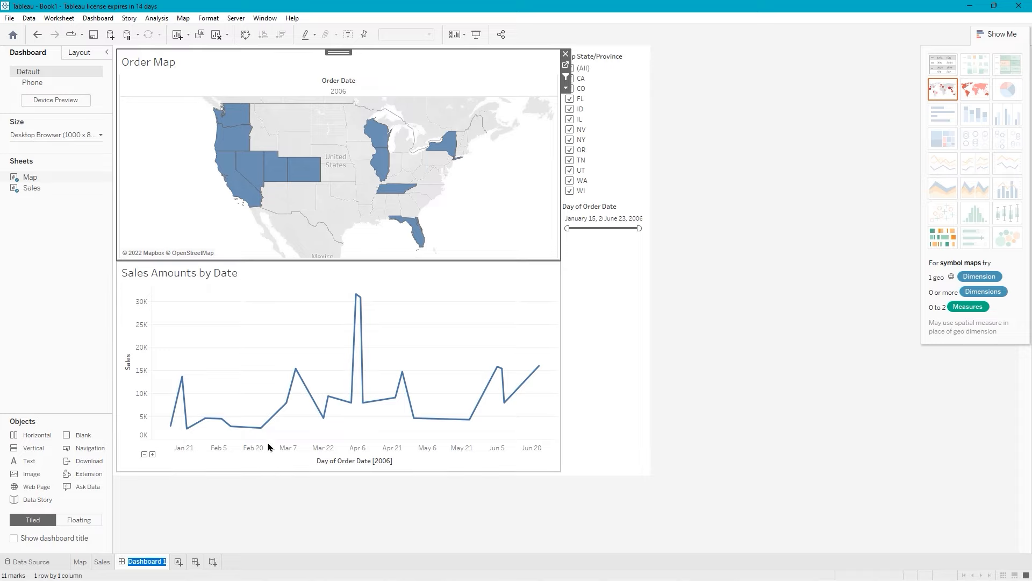
pyautogui.write('Map and Sales Amounts')
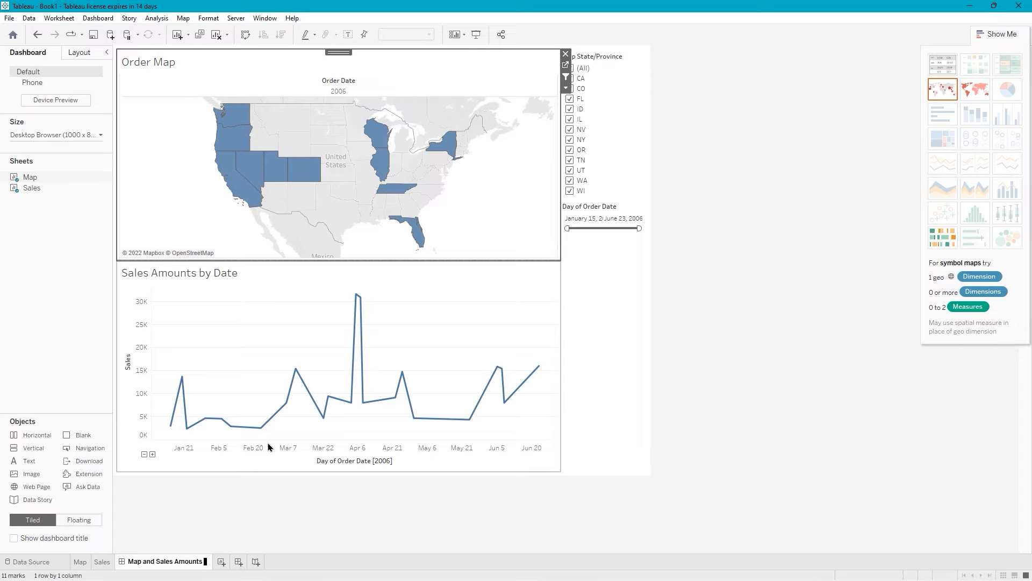
pyautogui.write(' by Date')
pyautogui.press('Return')
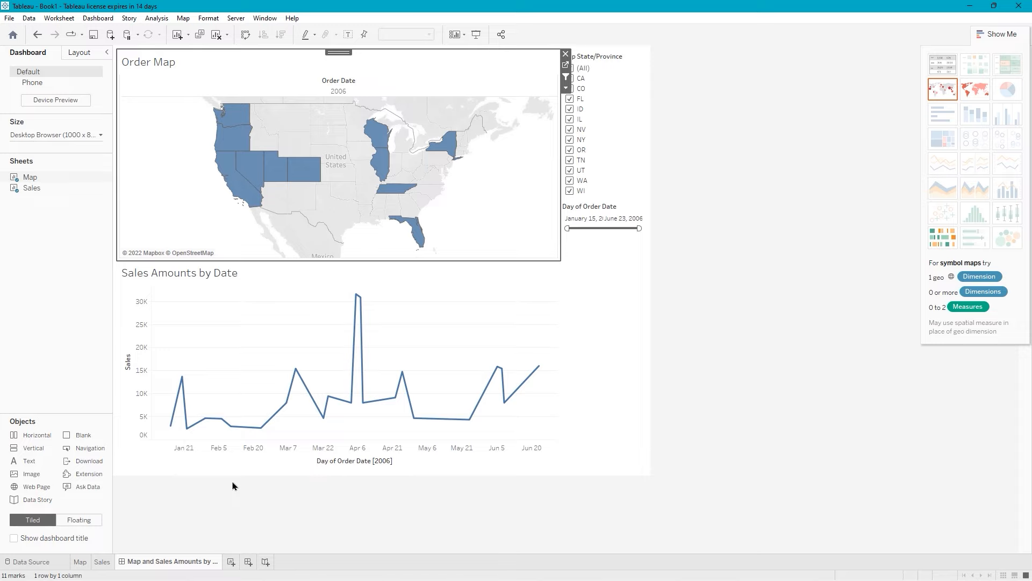
# - Save the workbook as Sales Data from Access in the Workbooks folder and close it
pyautogui.click(9, 18)
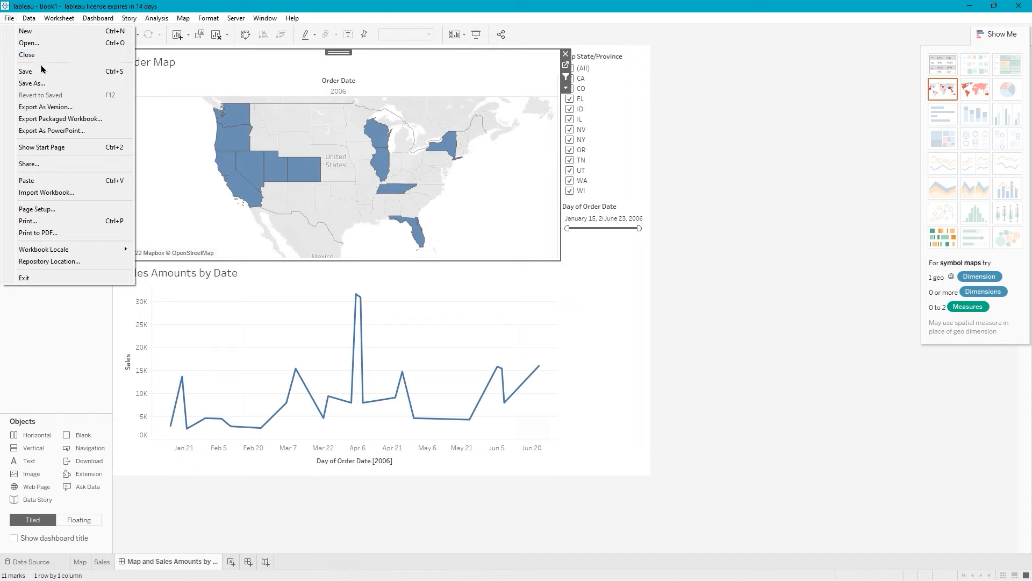
pyautogui.click(44, 83)
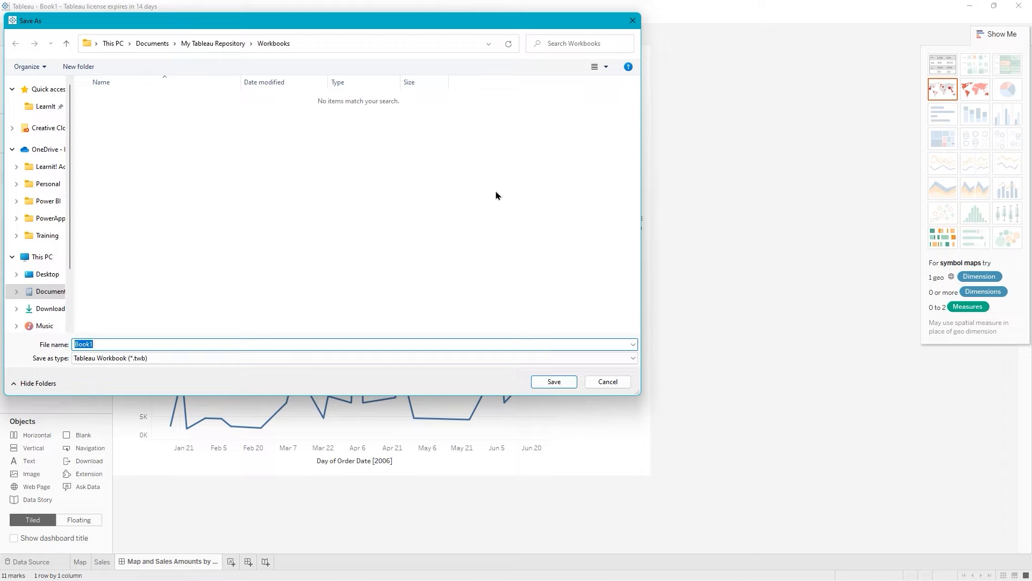
pyautogui.write('Sales Data from Access')
pyautogui.click(565, 383)
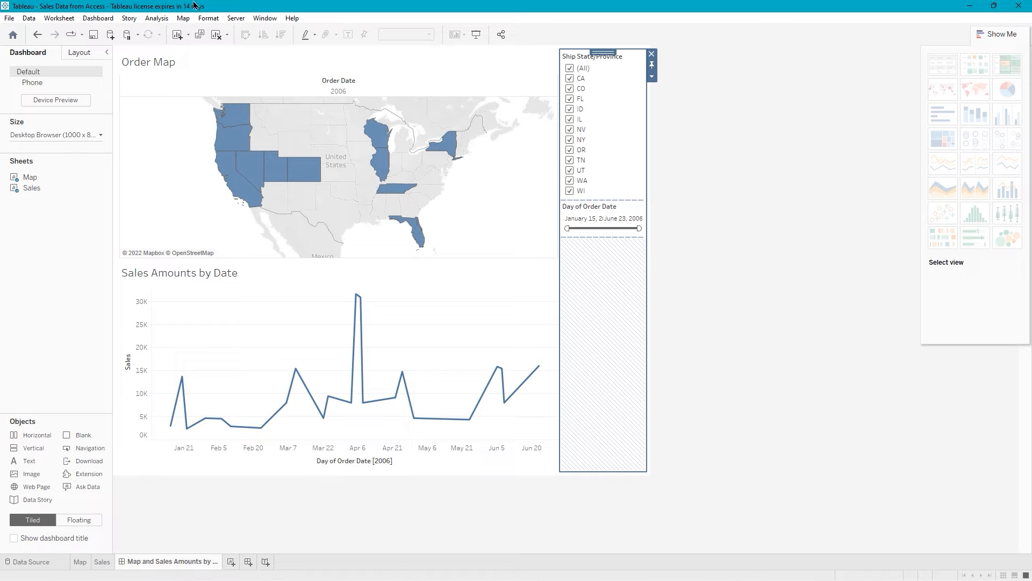
pyautogui.click(8, 20)
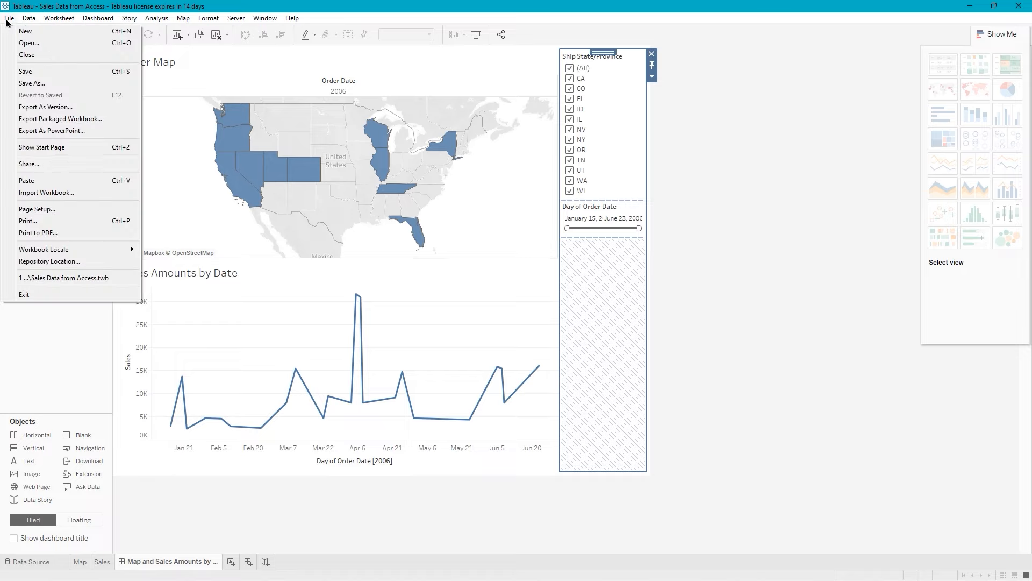
pyautogui.click(29, 56)
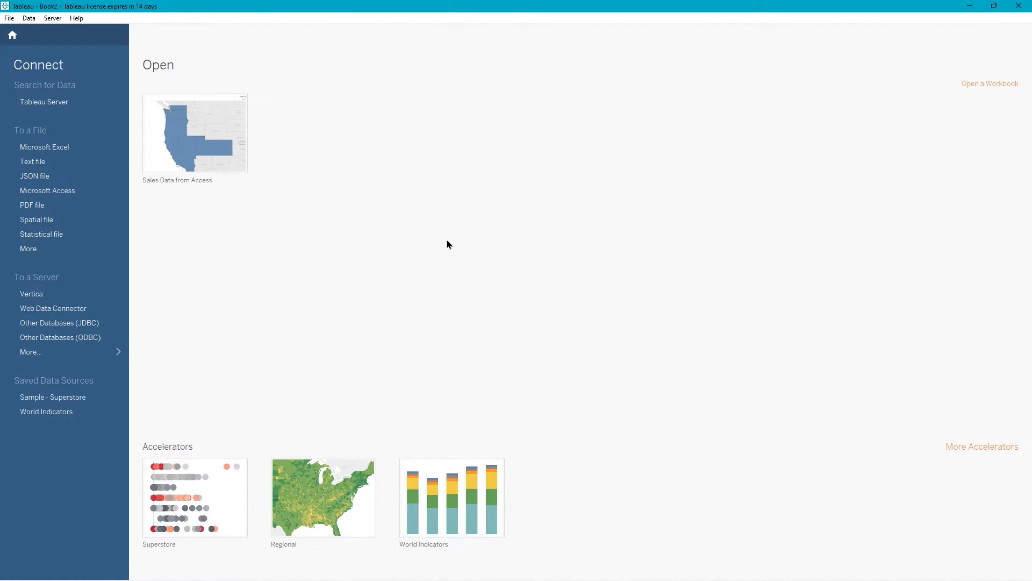
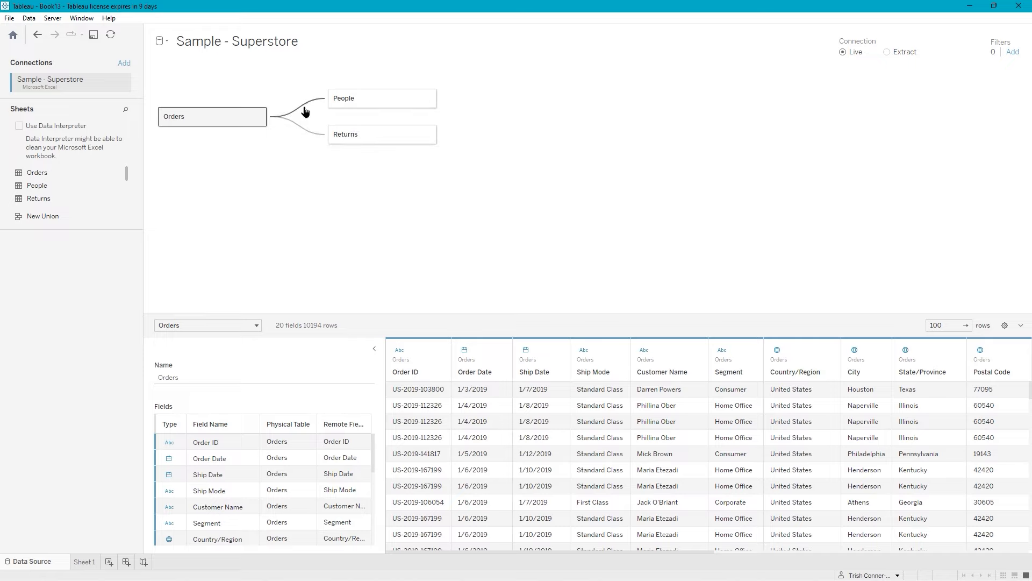
# - Switch the Sample - Superstore connection to an extract and add a range-of-dates extract filter on Order Date
pyautogui.moveTo(280, 127)
pyautogui.moveTo(295, 112)
pyautogui.click(888, 52)
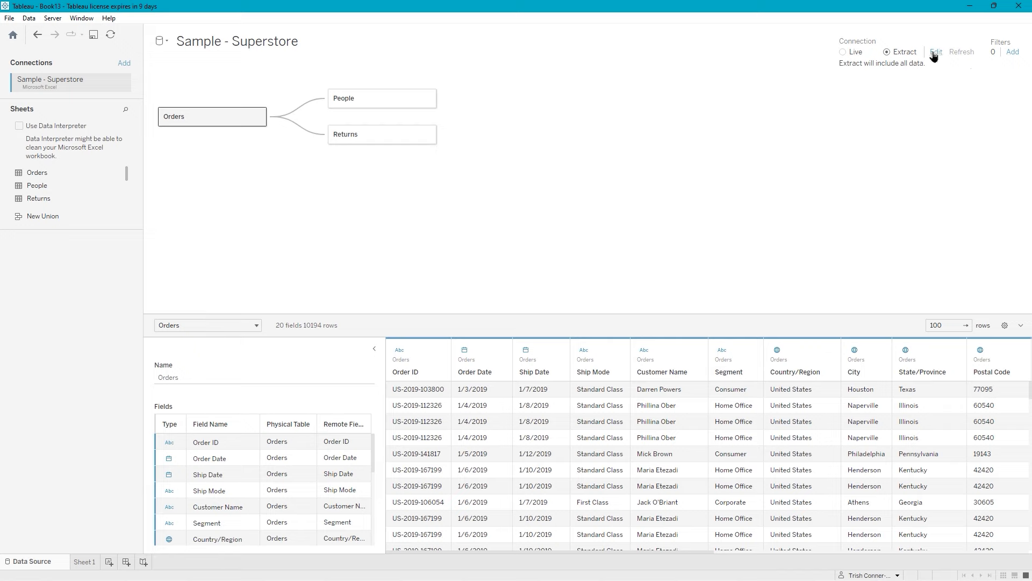
pyautogui.click(935, 52)
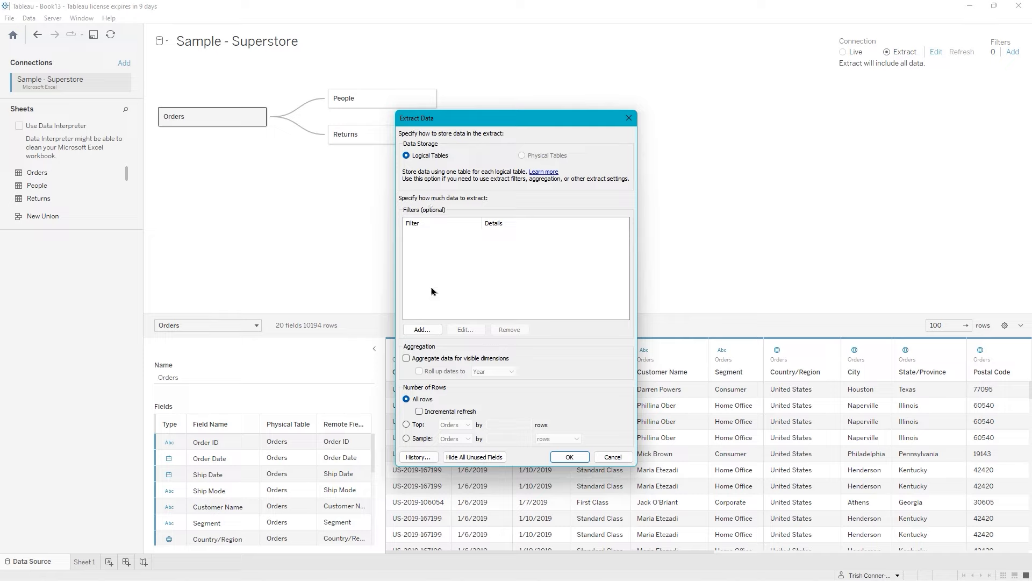
pyautogui.click(423, 330)
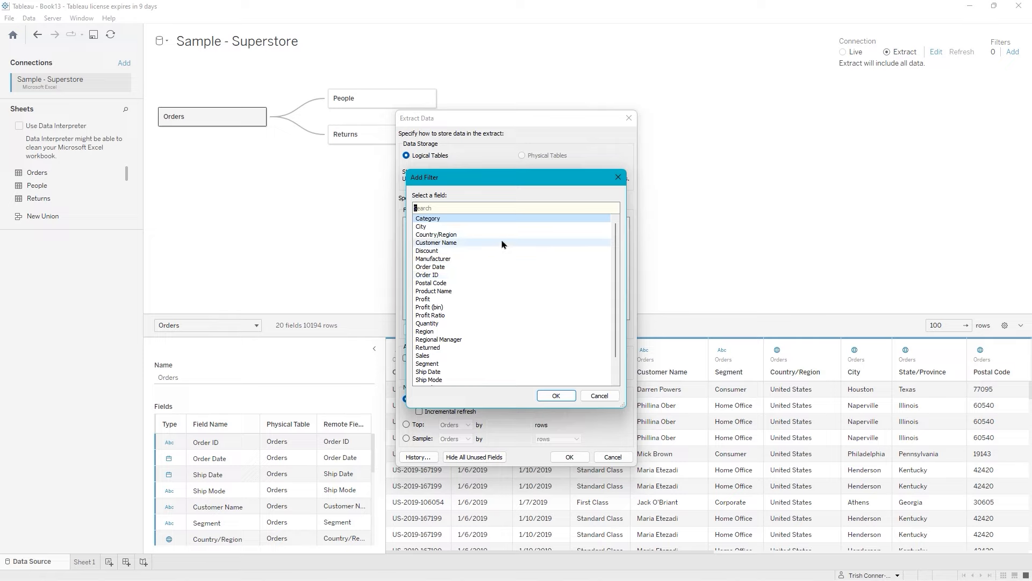
pyautogui.click(458, 268)
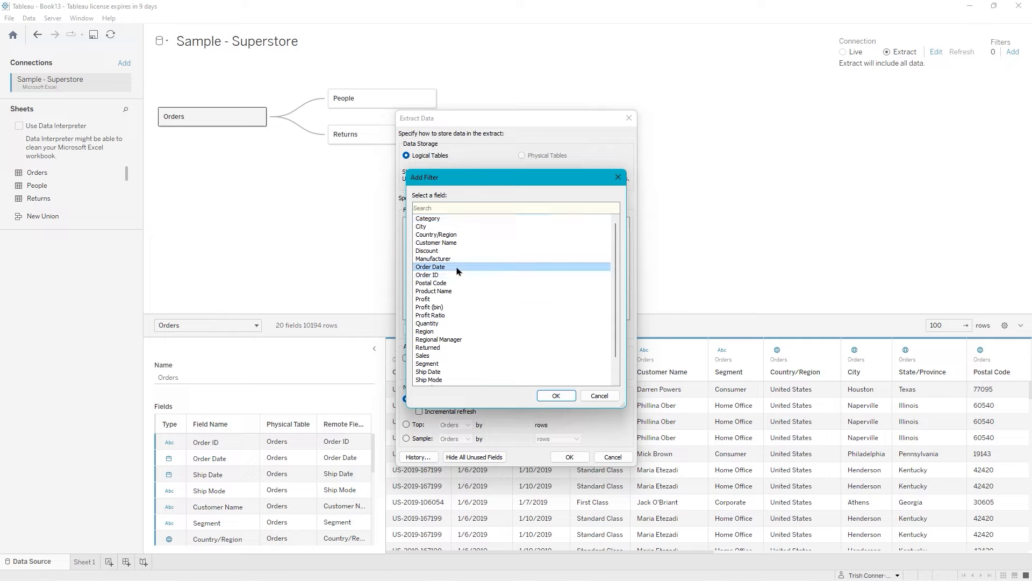
pyautogui.click(554, 396)
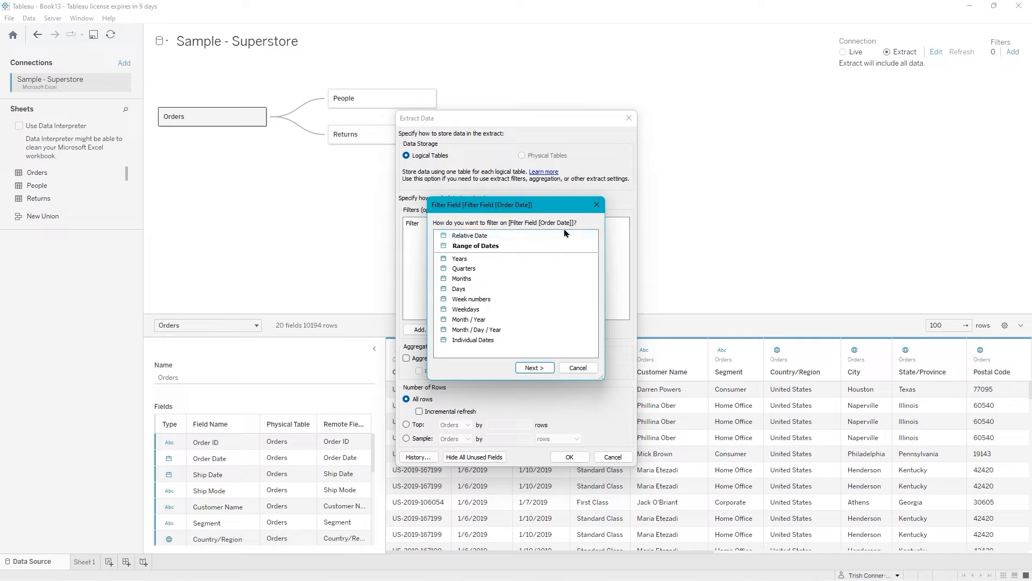
pyautogui.click(482, 247)
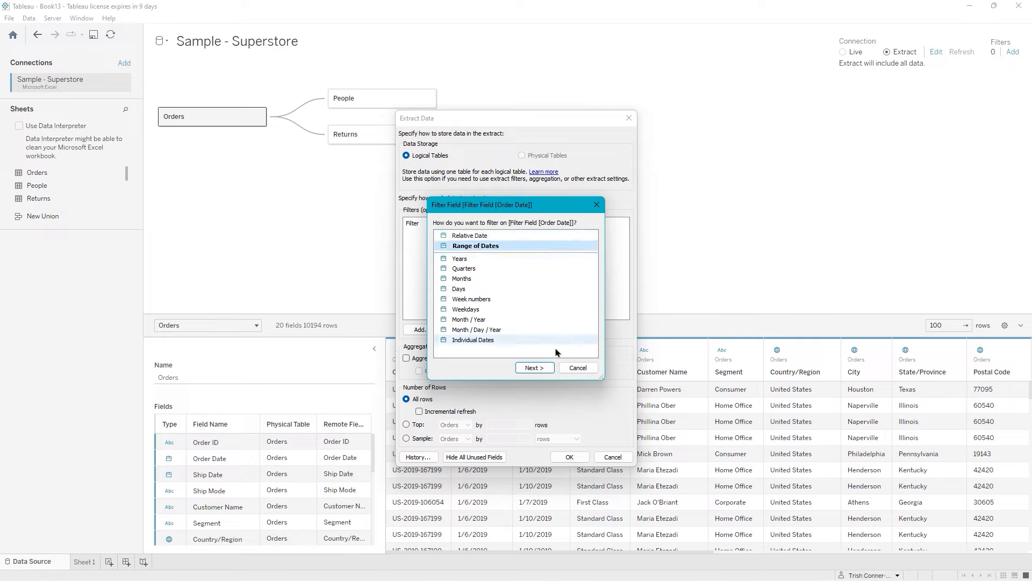
pyautogui.click(545, 367)
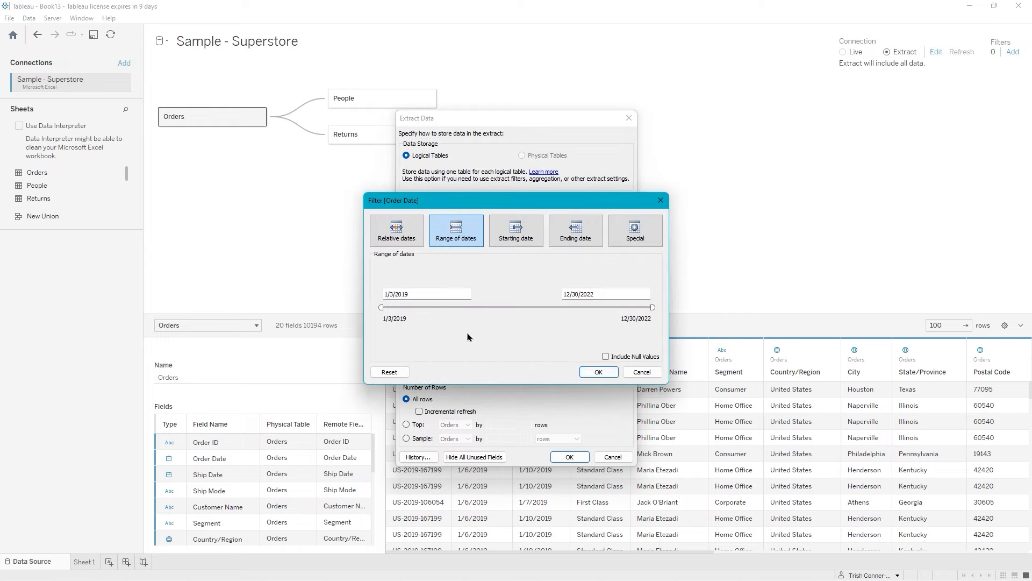
# - Set the Order Date extract filter to 1/3/2019 through 12/31/2019 and accept the extract settings
pyautogui.click(424, 296)
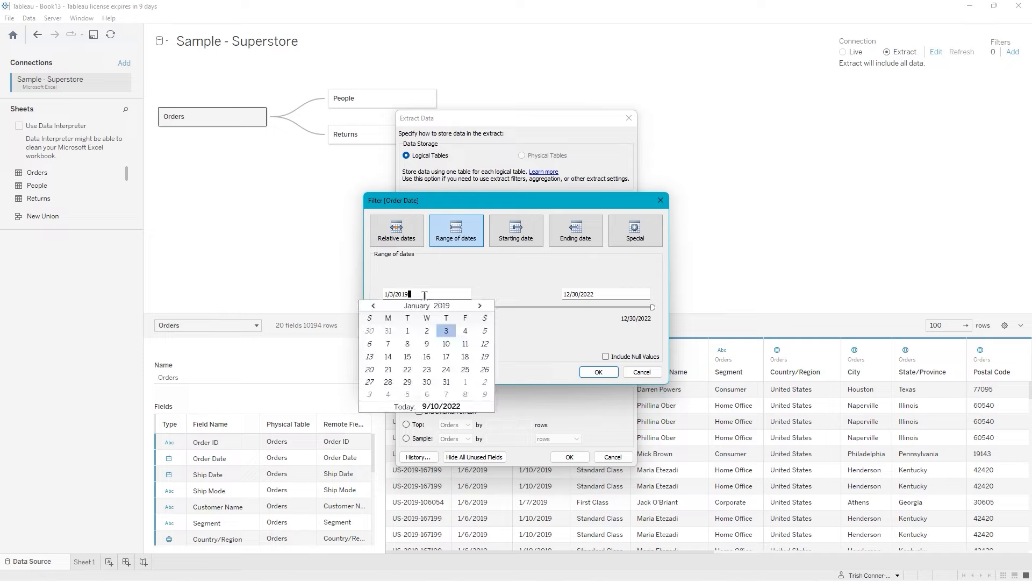
pyautogui.click(446, 331)
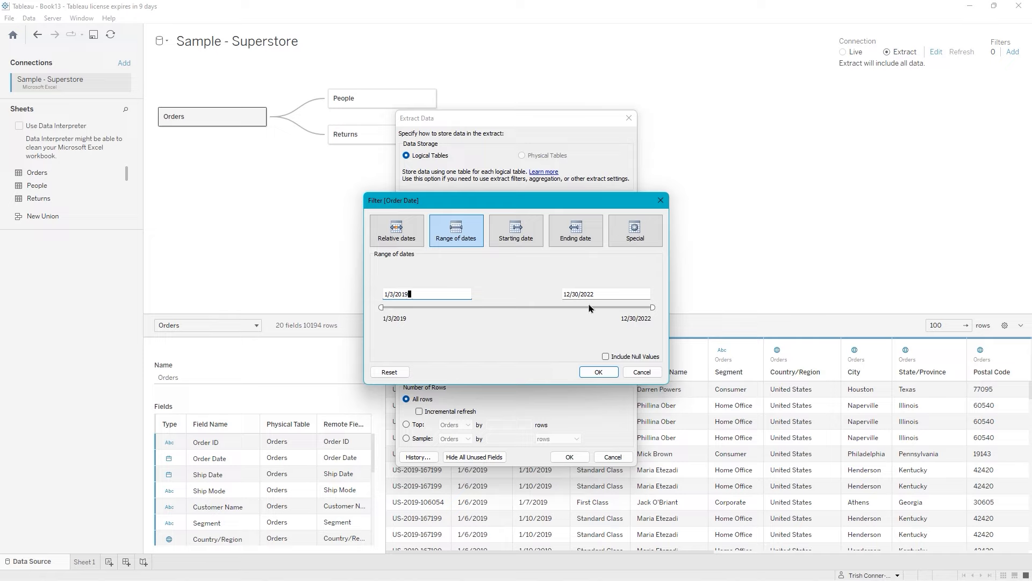
pyautogui.click(601, 293)
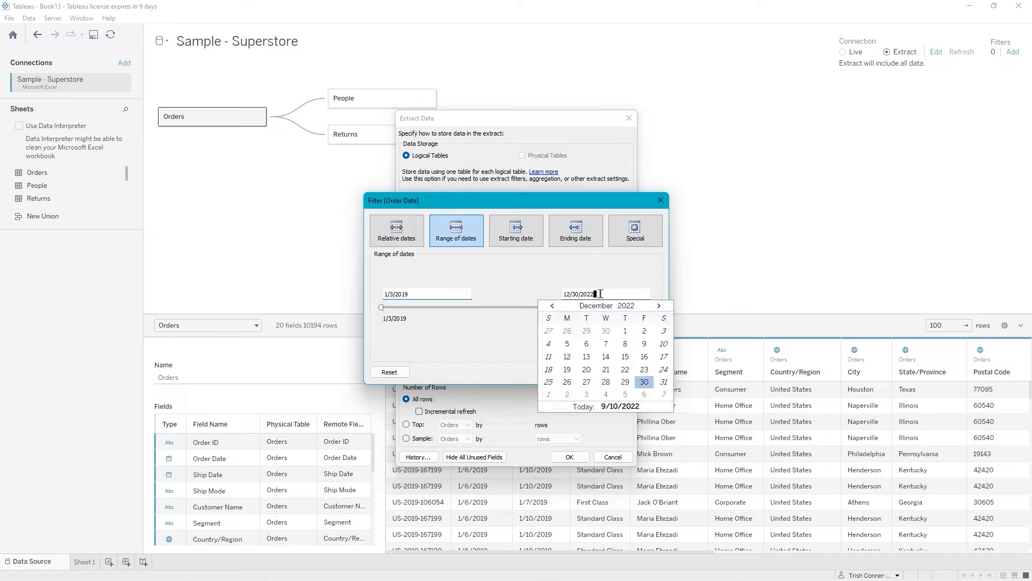
pyautogui.click(554, 307)
pyautogui.click(554, 307)
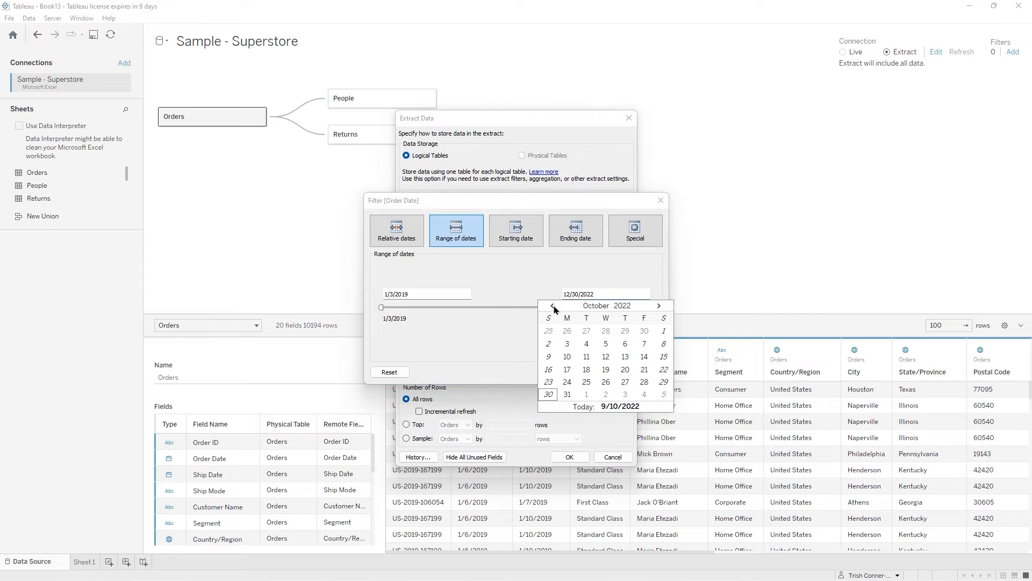
pyautogui.doubleClick(597, 296)
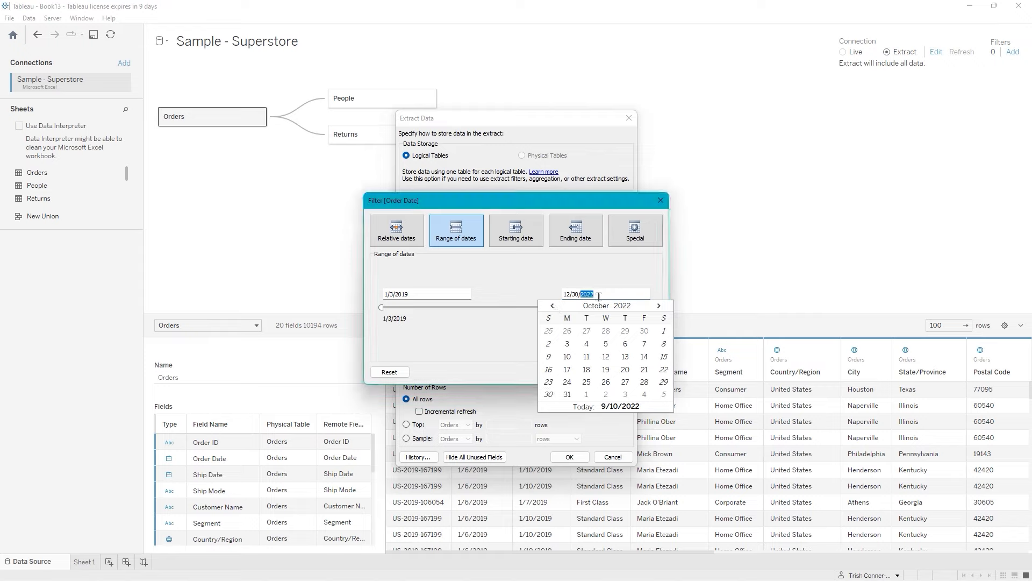
pyautogui.write('2019')
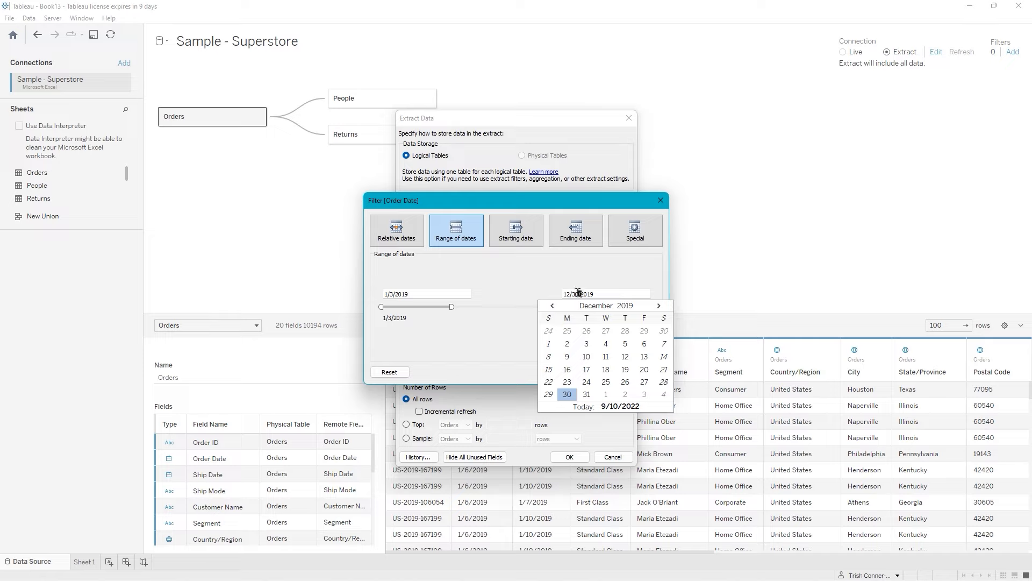
pyautogui.click(578, 292)
pyautogui.click(586, 394)
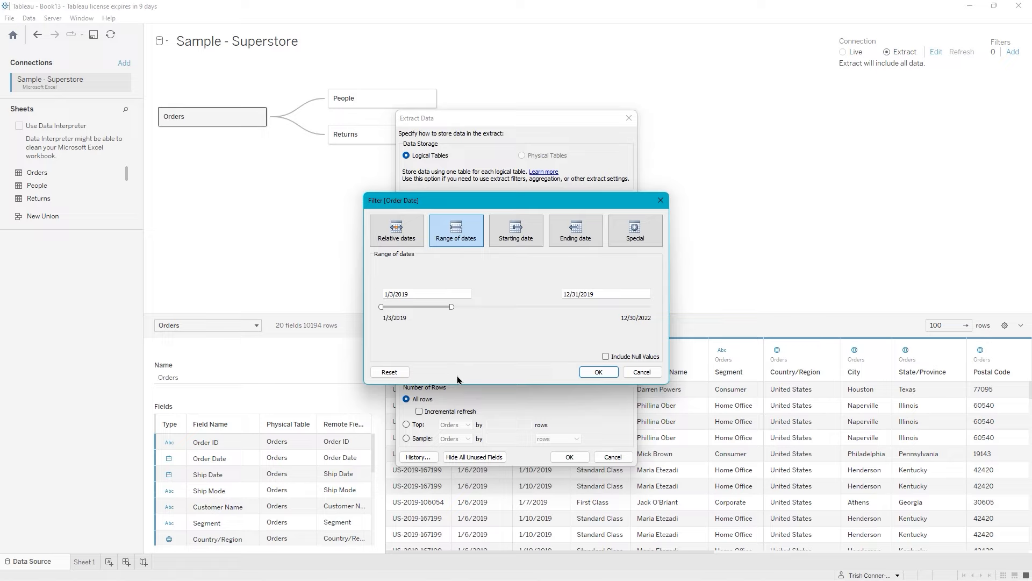
pyautogui.click(599, 372)
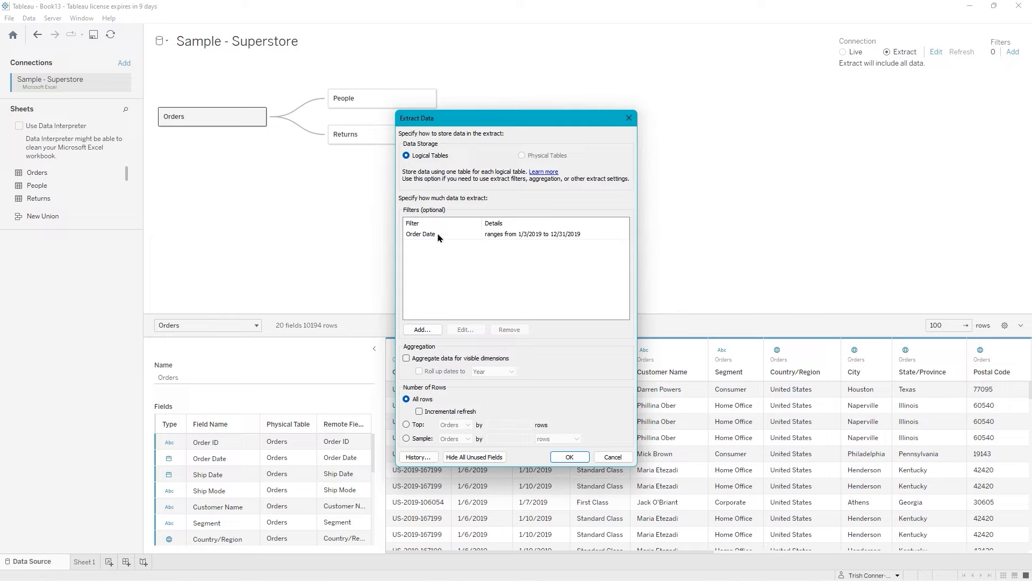
pyautogui.click(496, 236)
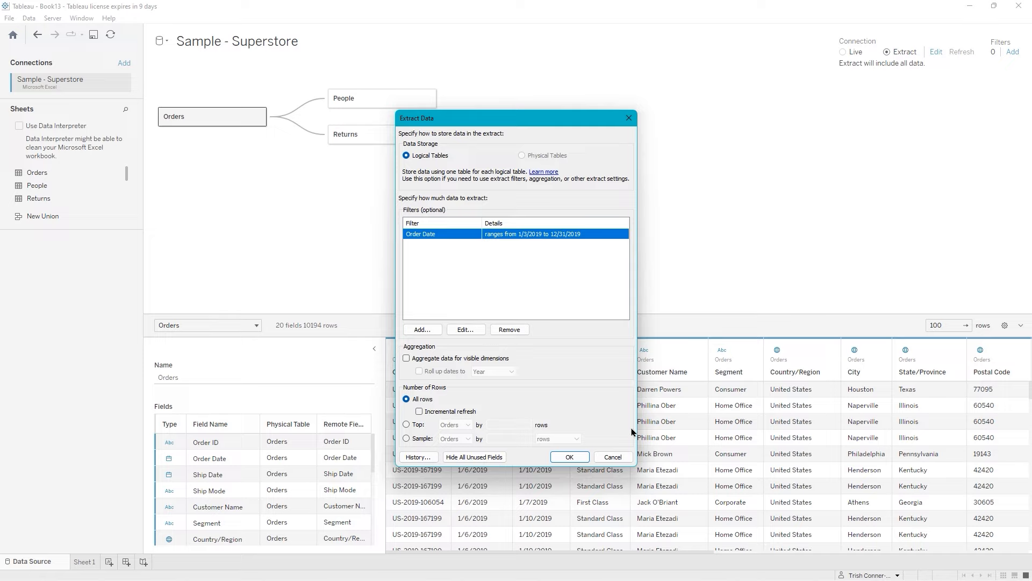
pyautogui.click(570, 457)
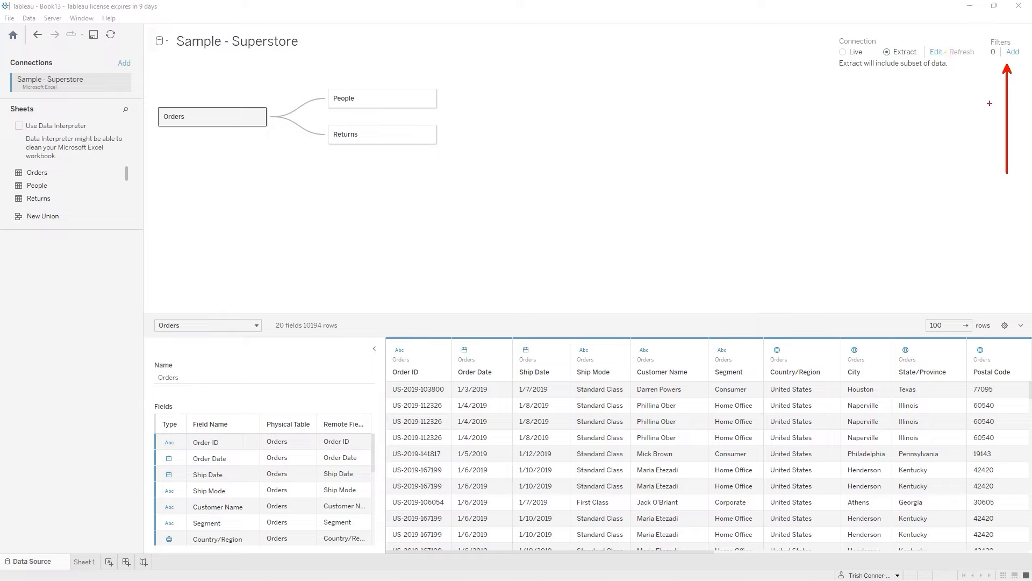
# - Add a data source filter on State/Province that keeps only California, Florida and Georgia
pyautogui.click(1013, 52)
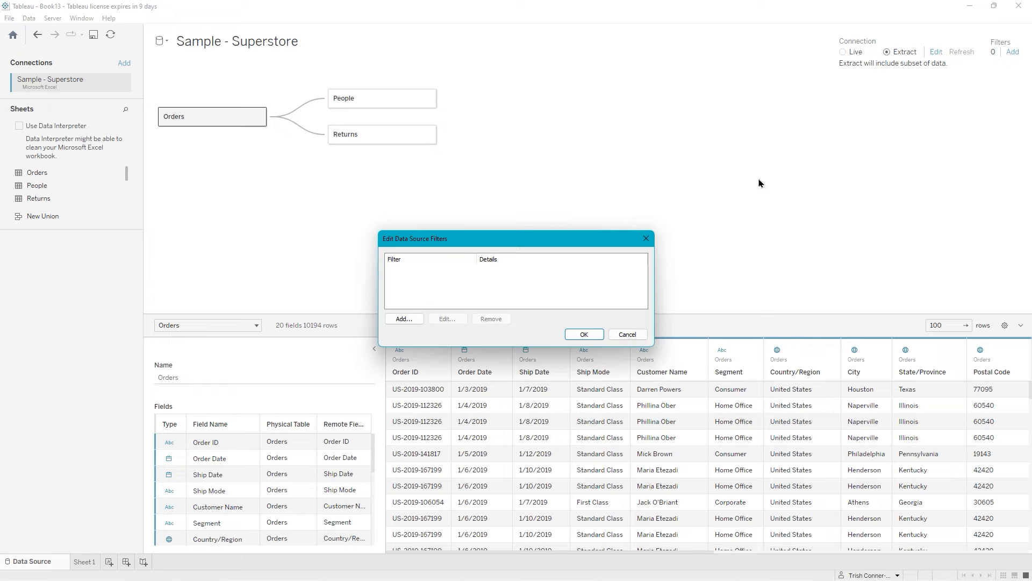
pyautogui.click(404, 319)
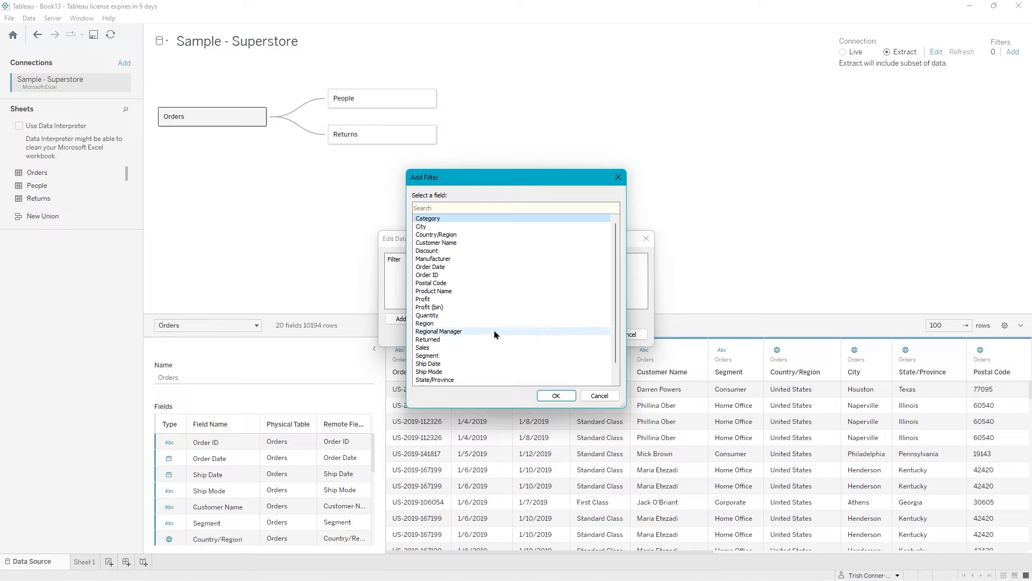
pyautogui.scroll(-1, 488, 339)
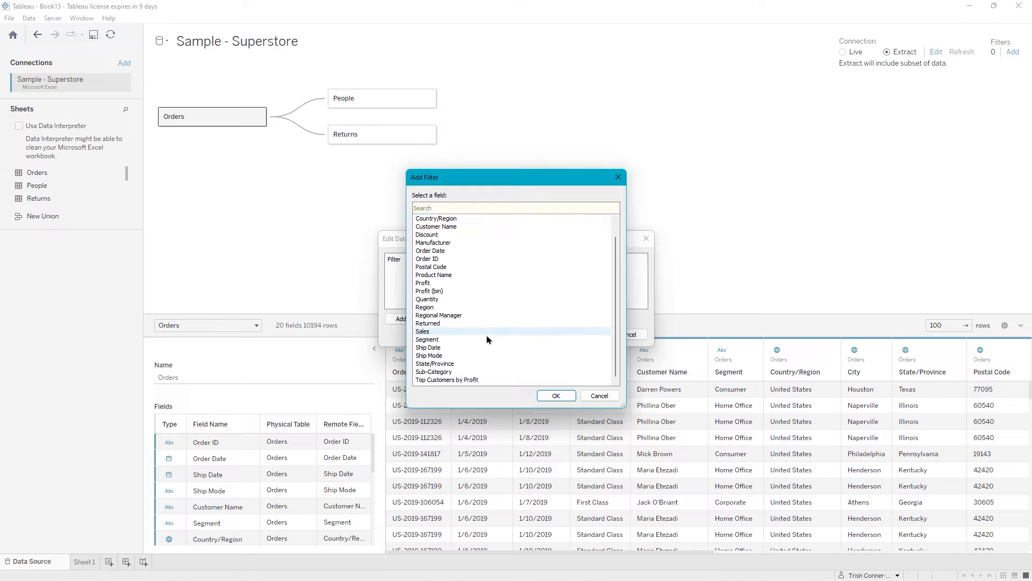
pyautogui.click(431, 365)
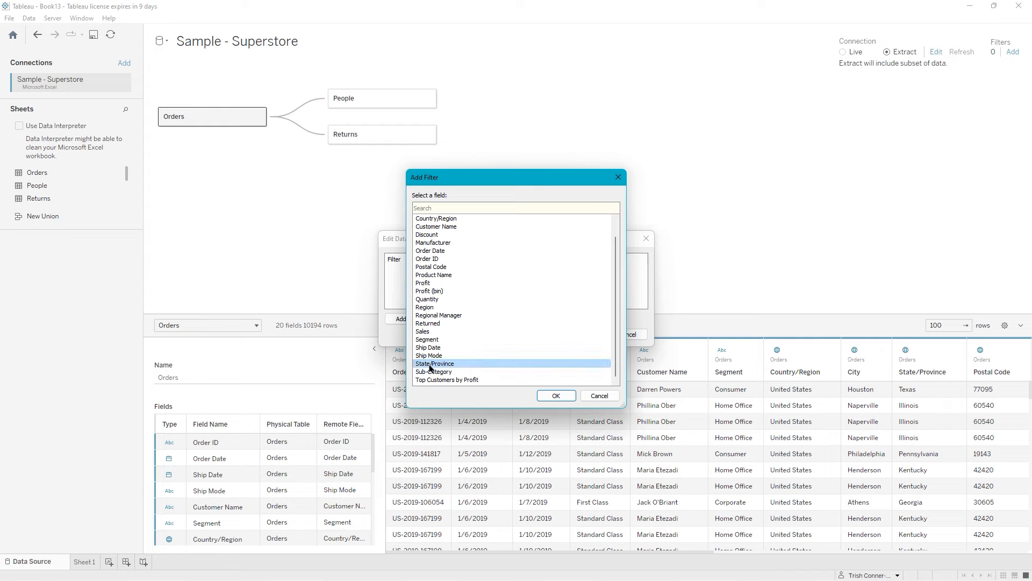
pyautogui.click(557, 396)
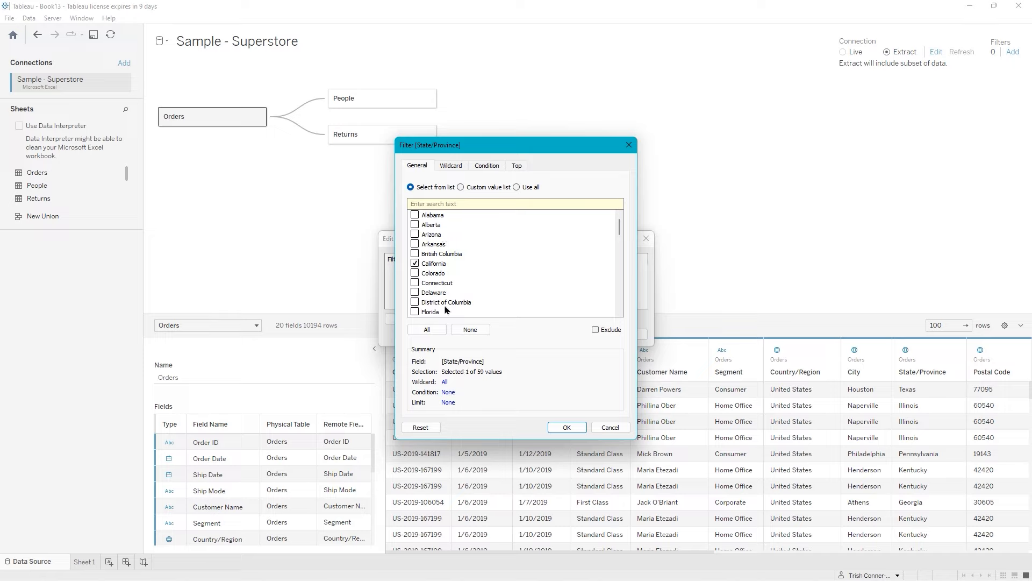
pyautogui.scroll(-1, 446, 310)
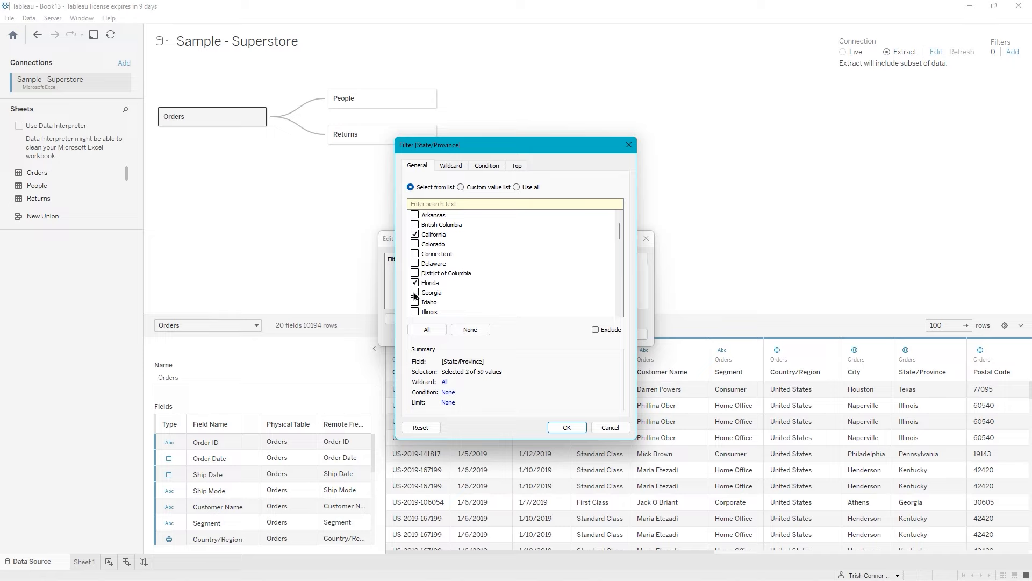
pyautogui.click(415, 293)
pyautogui.click(567, 427)
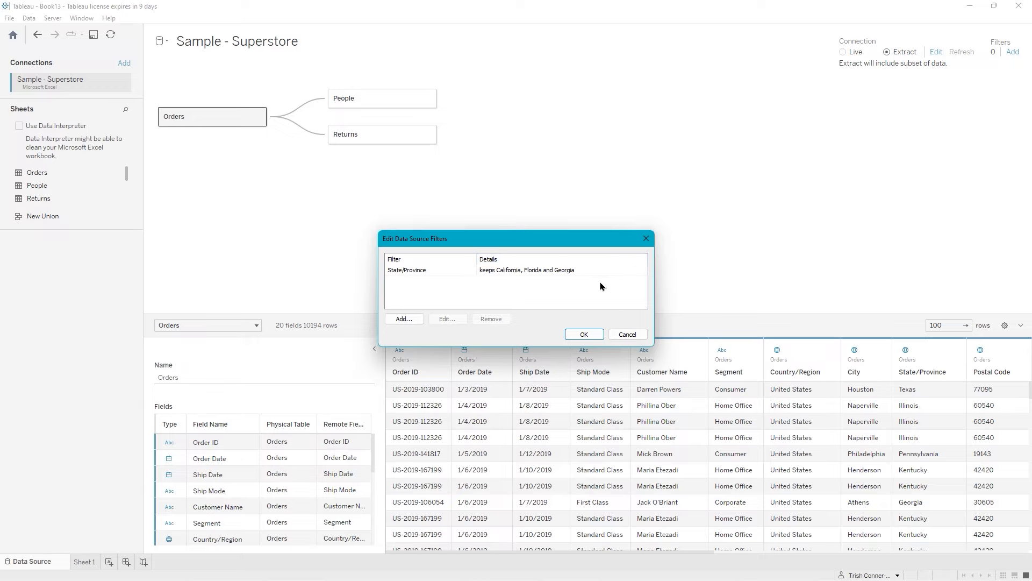
pyautogui.click(584, 334)
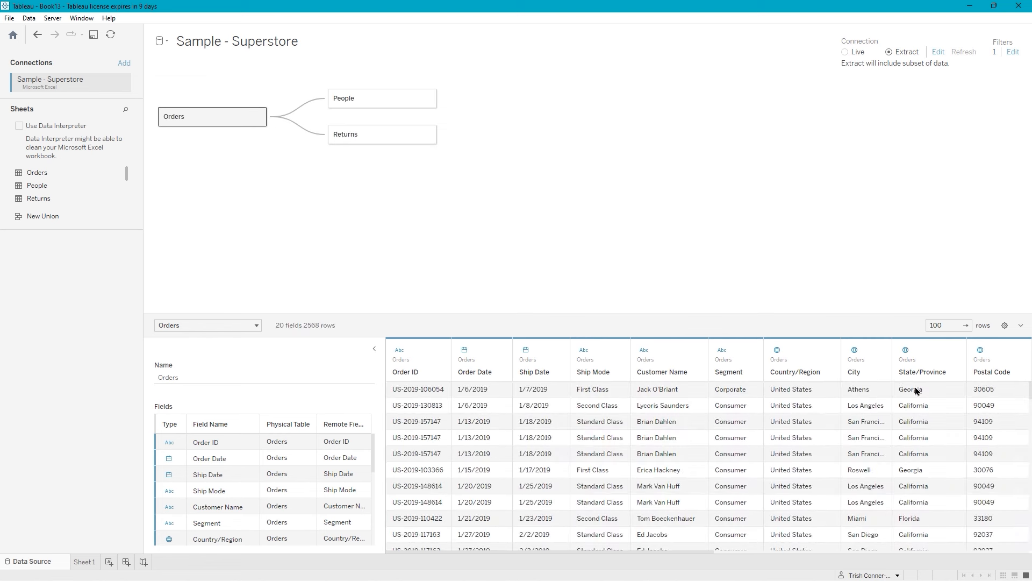
# - Remove the State/Province filter from the data source filters and accept the change
pyautogui.scroll(-2, 917, 391)
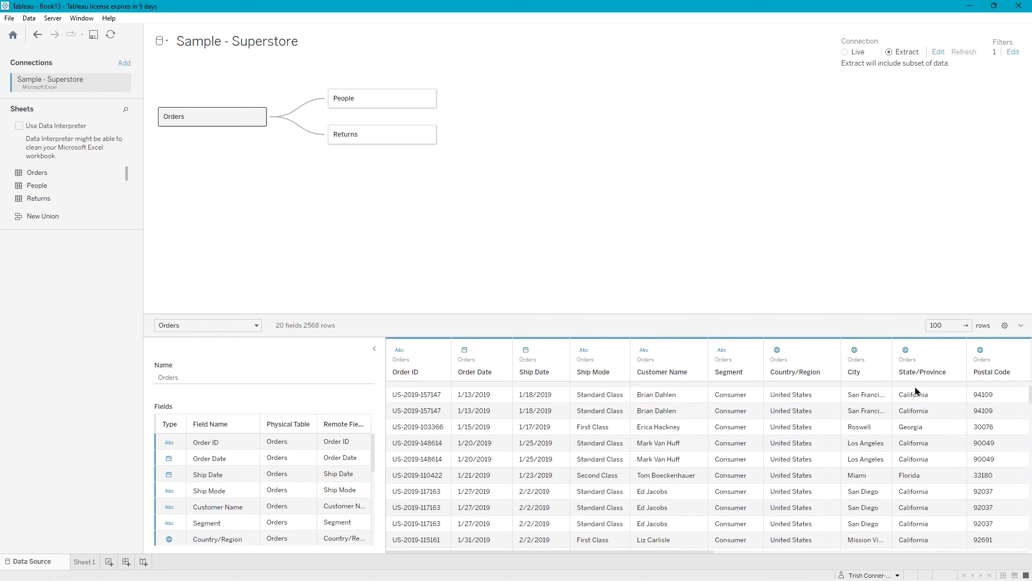
pyautogui.scroll(2, 918, 391)
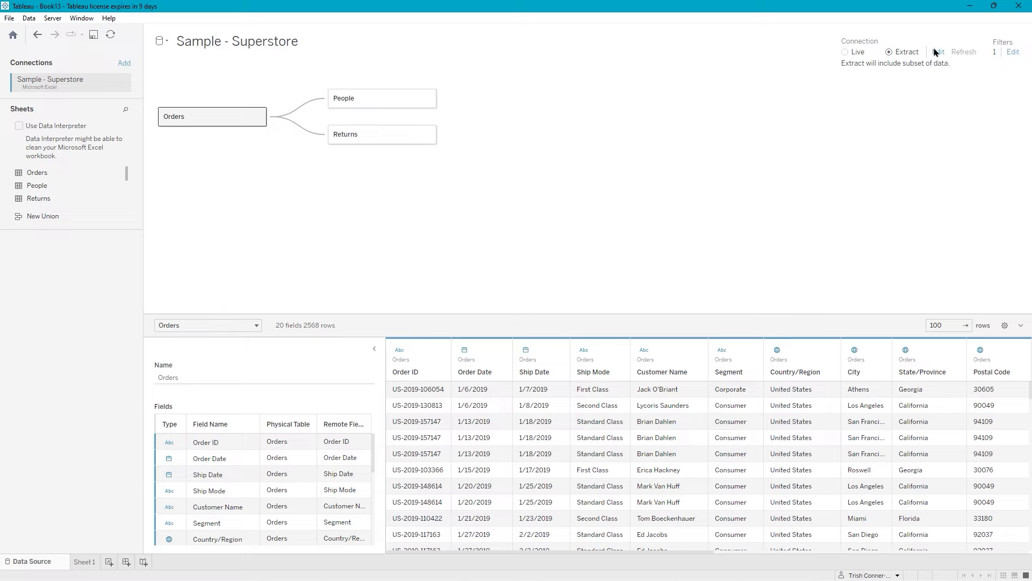
pyautogui.click(1012, 52)
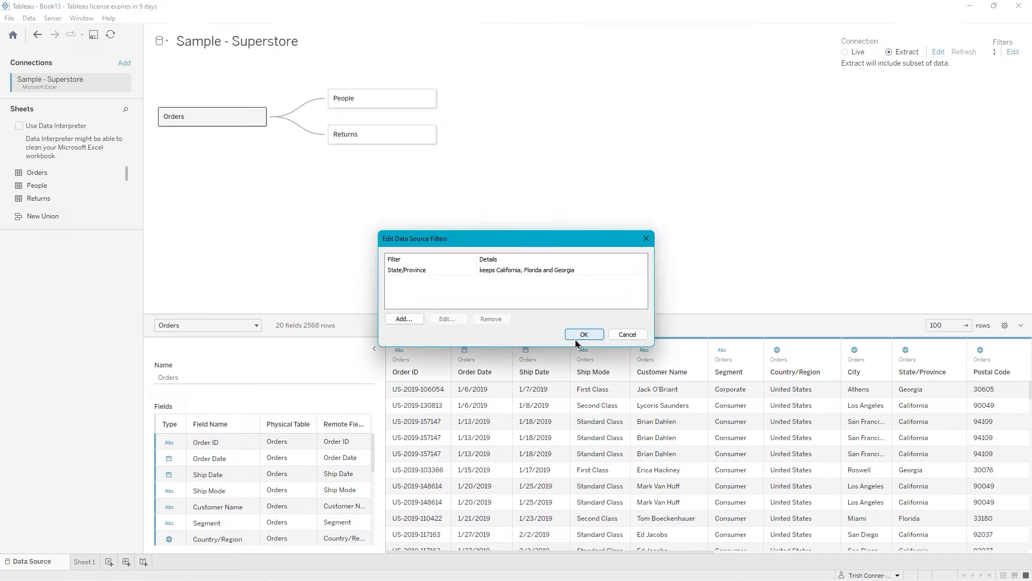
pyautogui.click(409, 271)
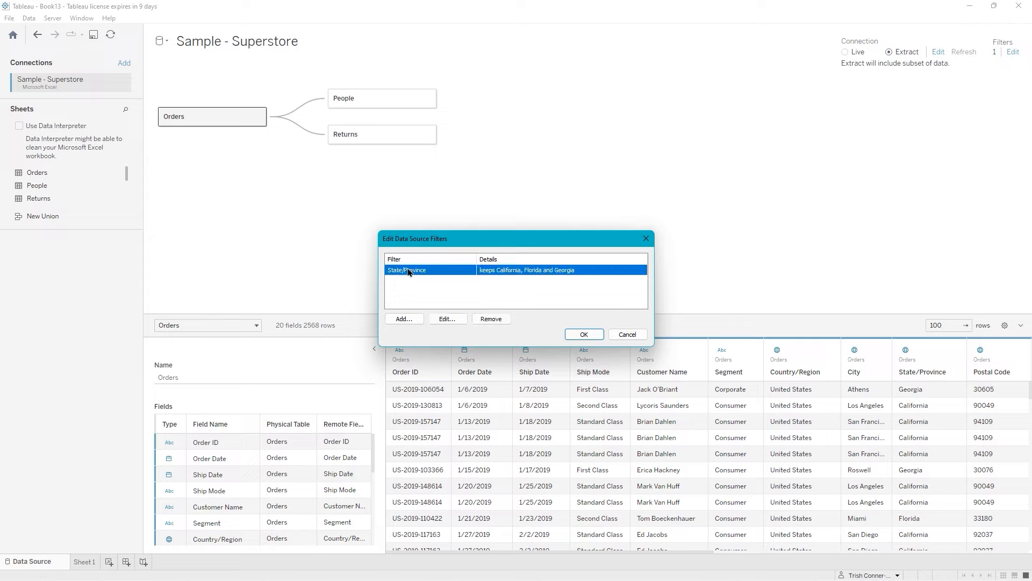
pyautogui.click(490, 320)
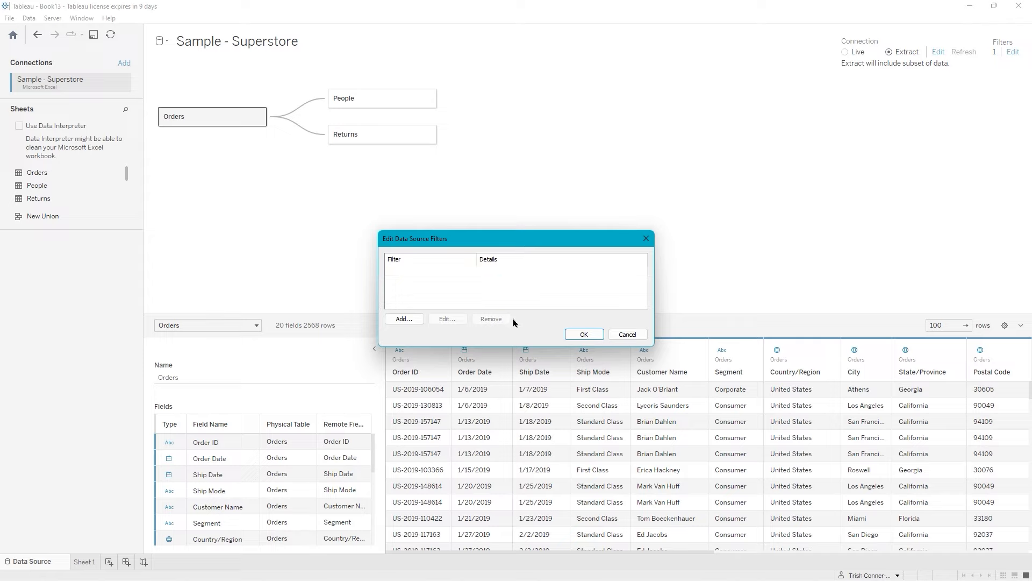
pyautogui.click(585, 334)
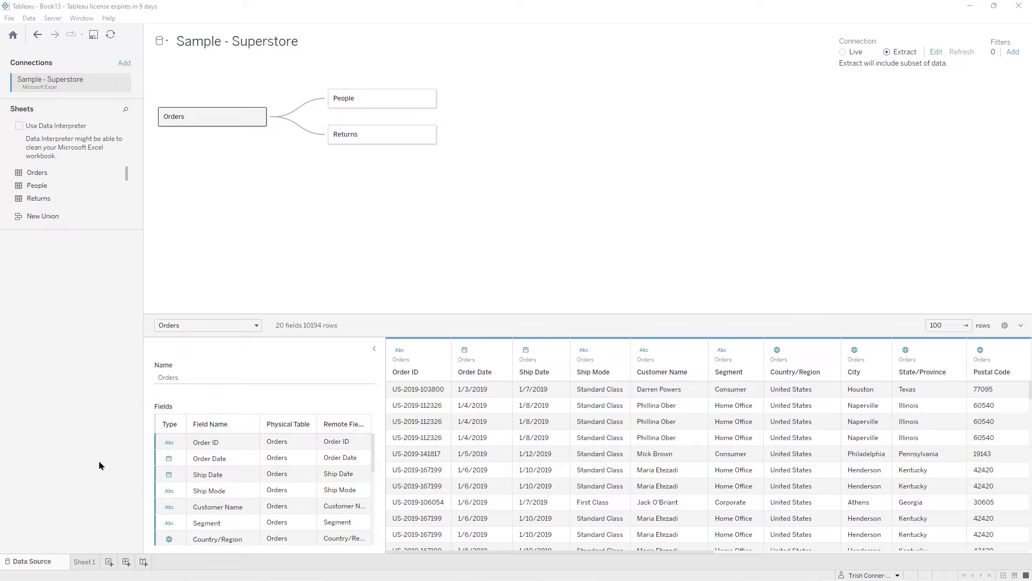
# - Save the extract as Sample - Superstore Extract in the Datasources folder and return to the data source view to check it
pyautogui.click(81, 565)
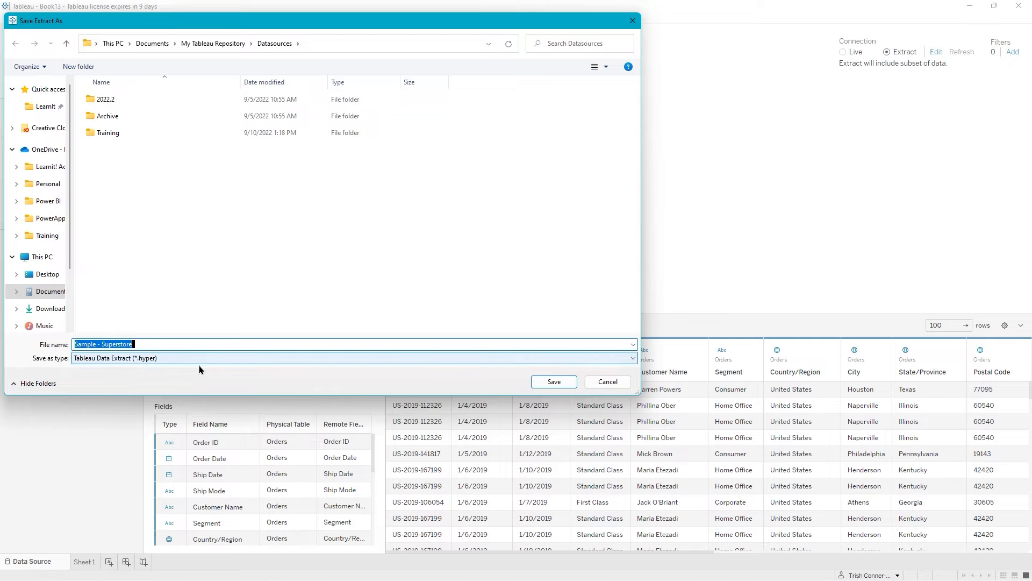
pyautogui.click(145, 345)
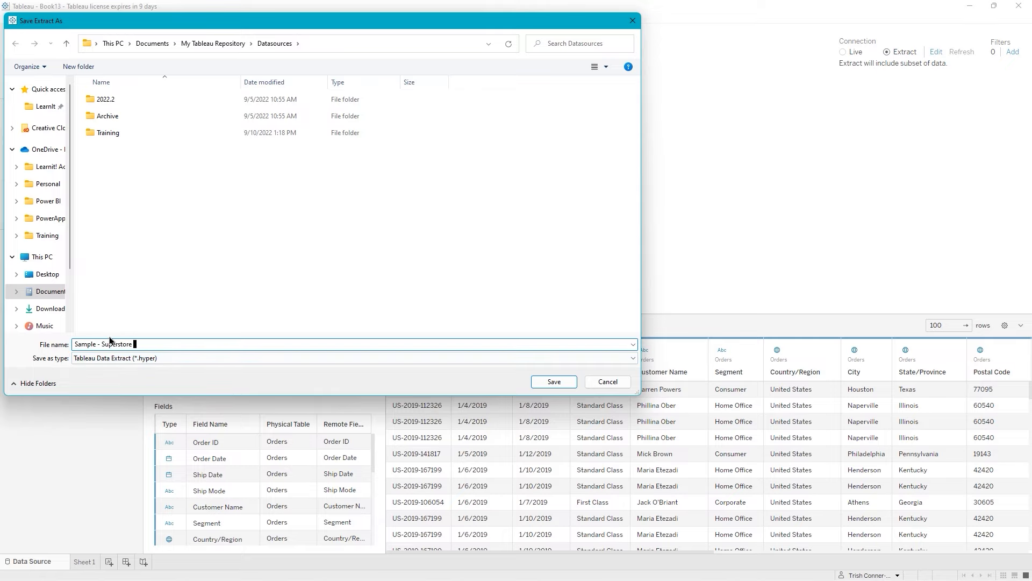
pyautogui.write('Extract')
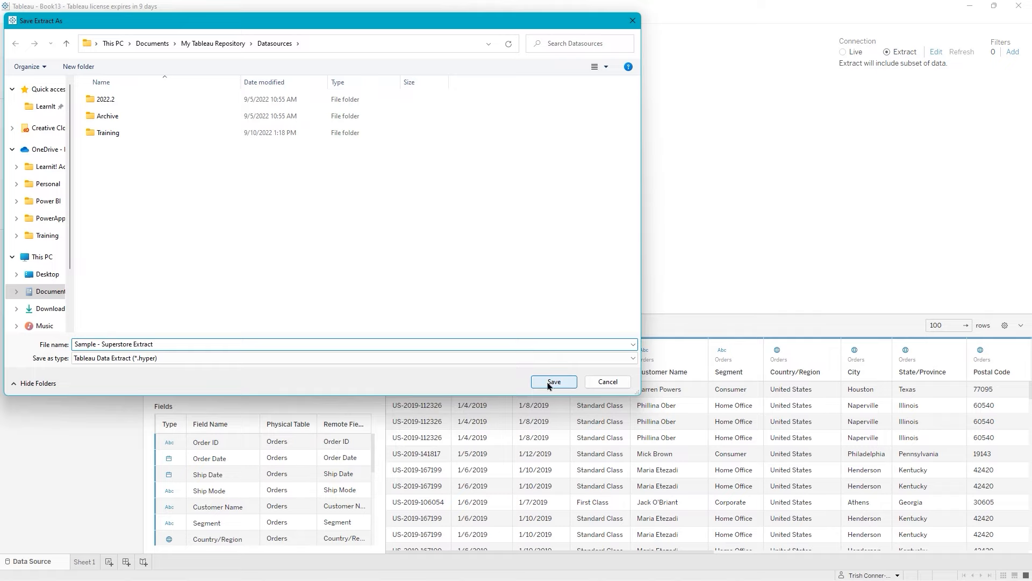
pyautogui.click(550, 383)
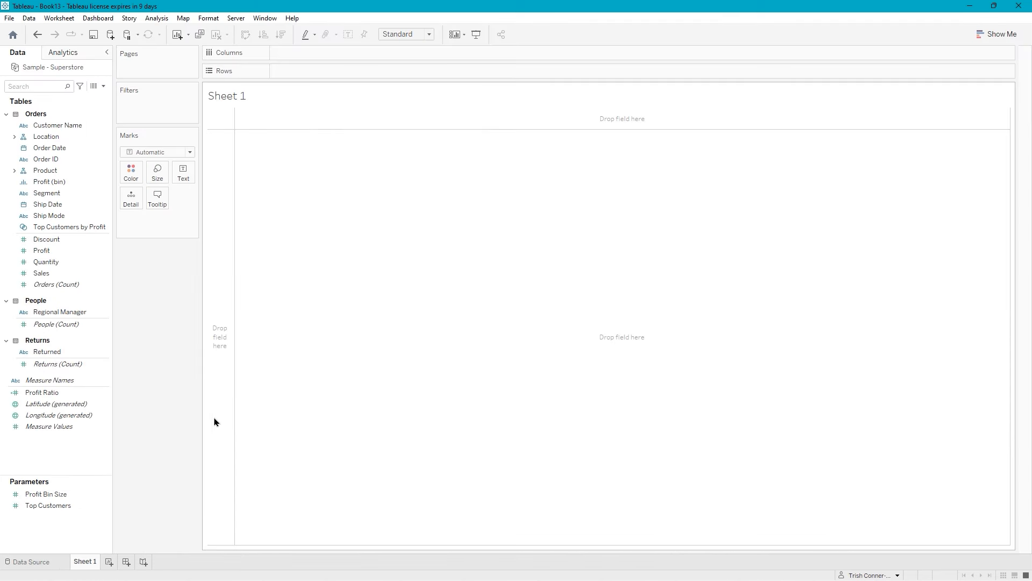
pyautogui.click(32, 562)
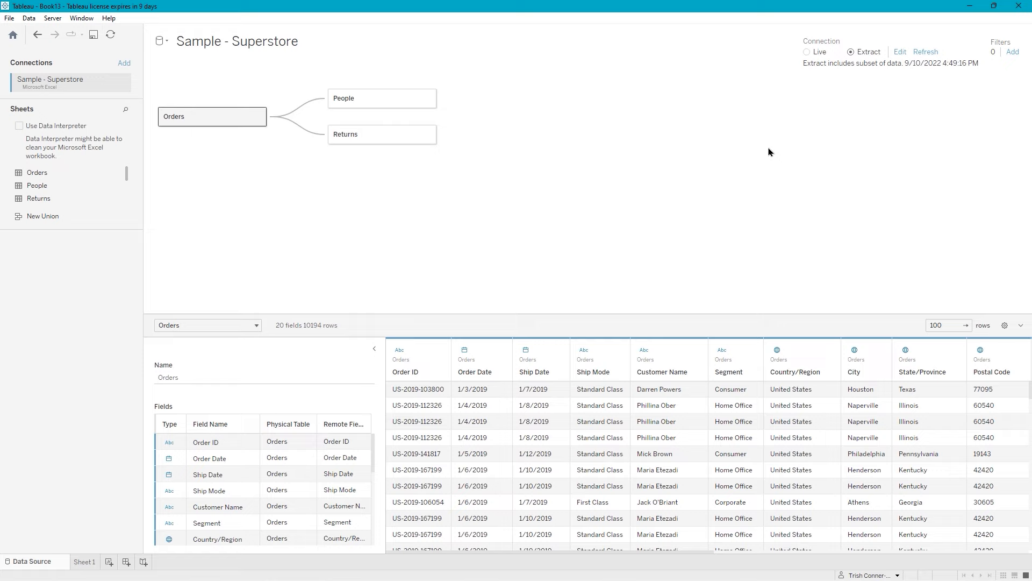
# - Add Order Date to Sheet 1 at the discrete month level and place it on Rows
pyautogui.click(84, 562)
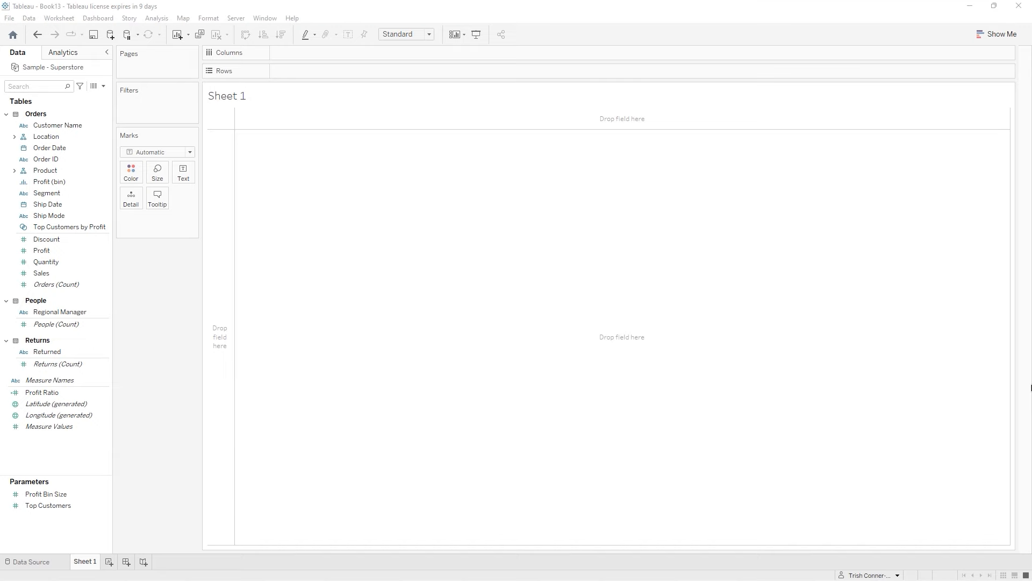
pyautogui.click(62, 161)
pyautogui.click(52, 153)
pyautogui.doubleClick(49, 149)
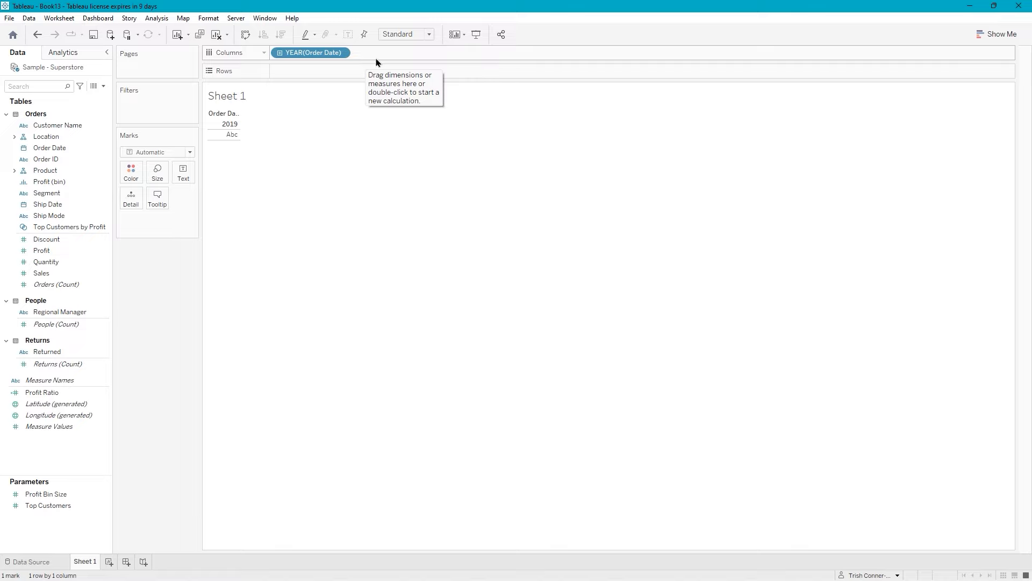
pyautogui.click(341, 54)
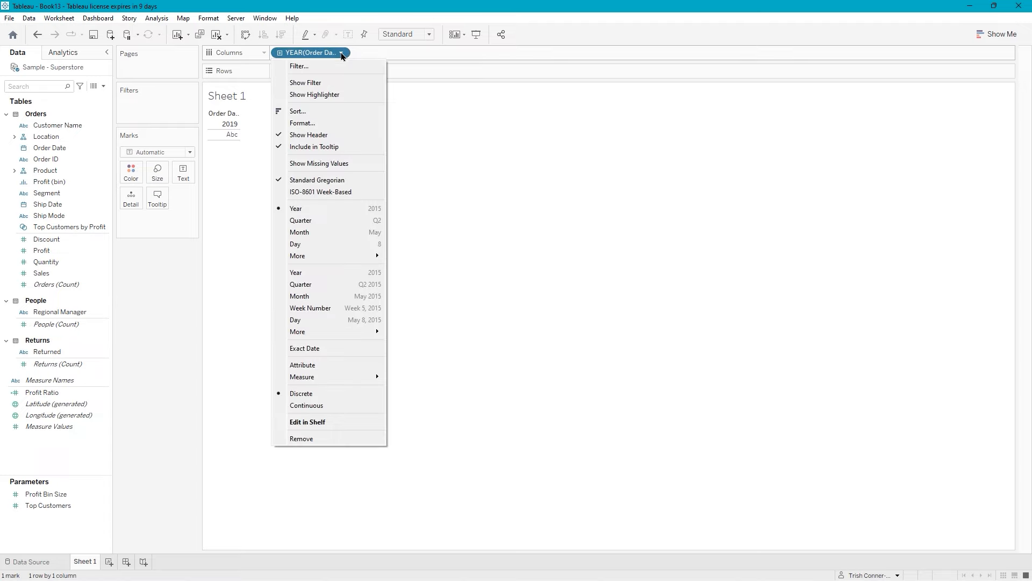
pyautogui.click(327, 232)
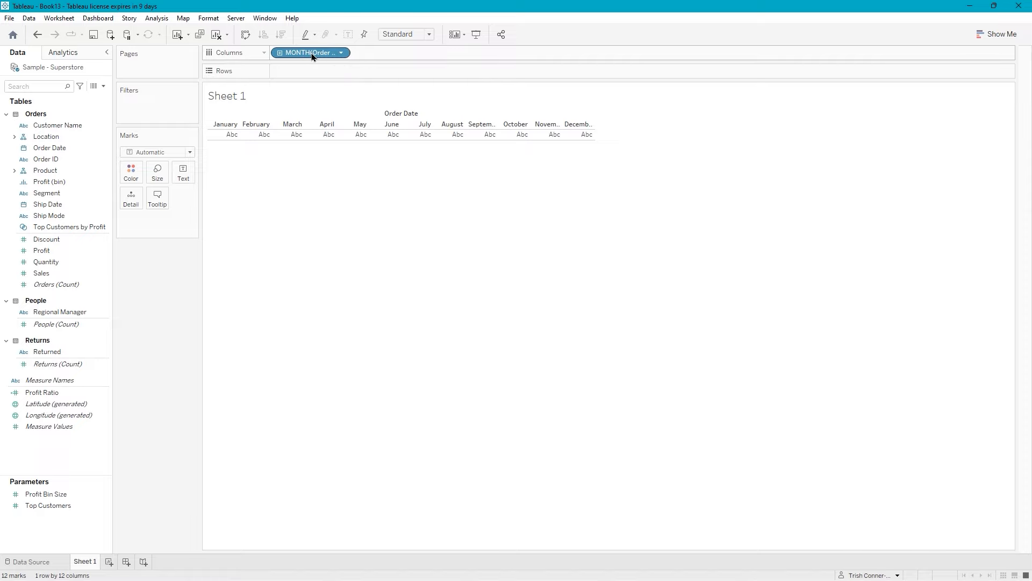
pyautogui.moveTo(312, 56)
pyautogui.mouseDown()
pyautogui.moveTo(315, 82)
pyautogui.moveTo(309, 73)
pyautogui.mouseUp()
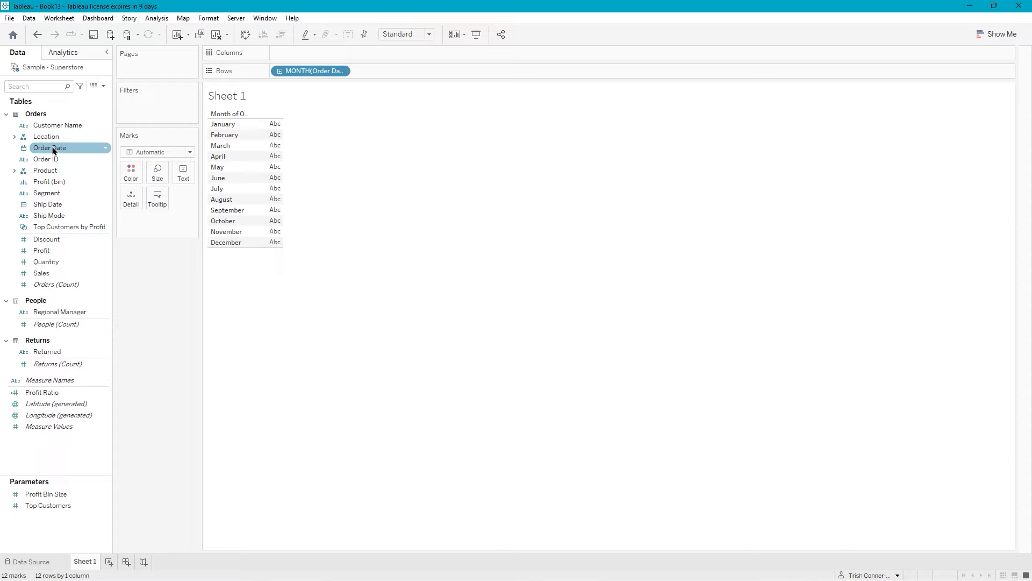
# - Add Order Date to Rows a second time, after the month field, at the discrete quarter level
pyautogui.moveTo(53, 150); pyautogui.dragTo(386, 73)
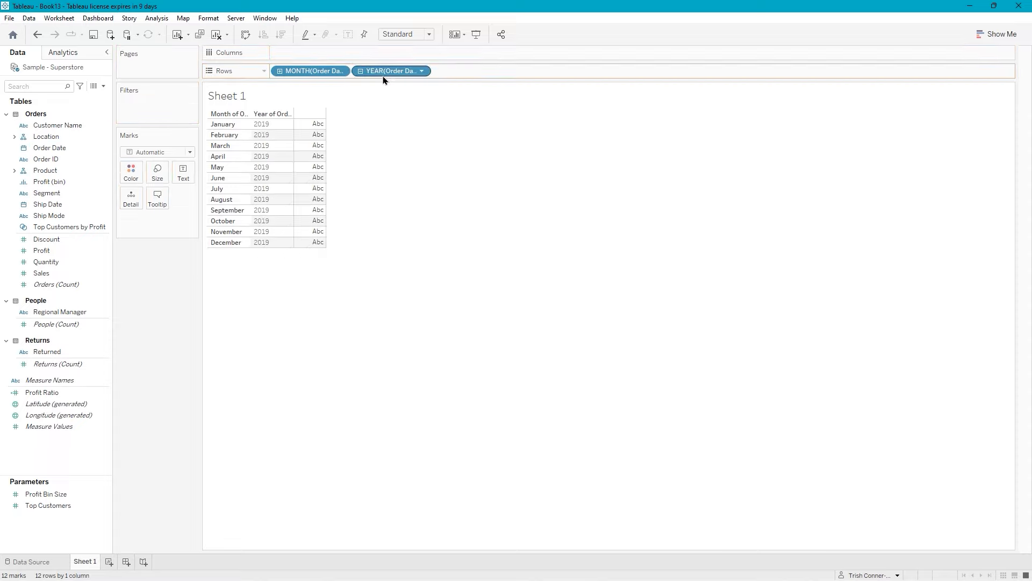
pyautogui.click(422, 71)
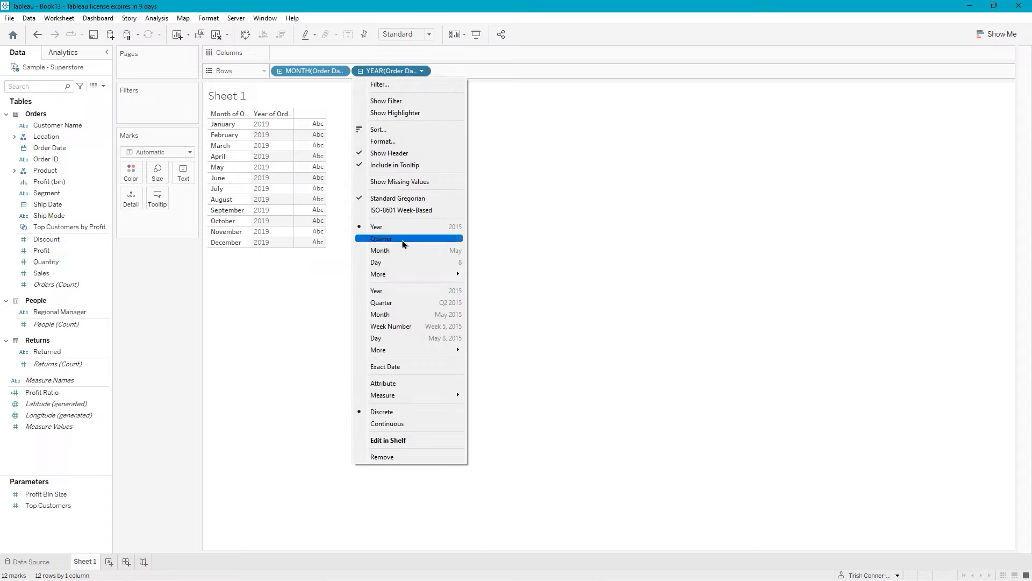
pyautogui.click(404, 239)
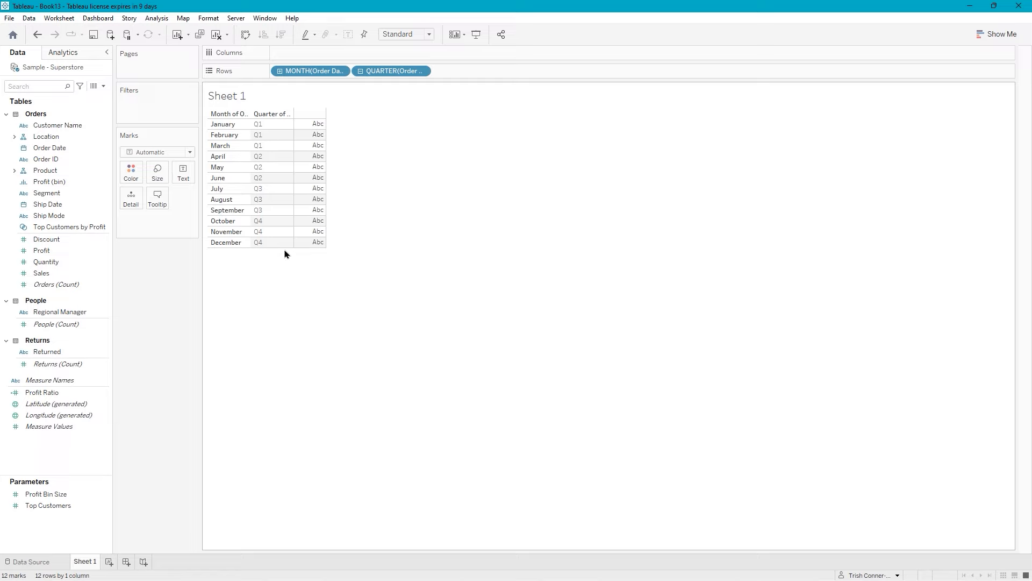
# - Add Sales to Columns and change the view to a horizontal bar chart
pyautogui.click(42, 274)
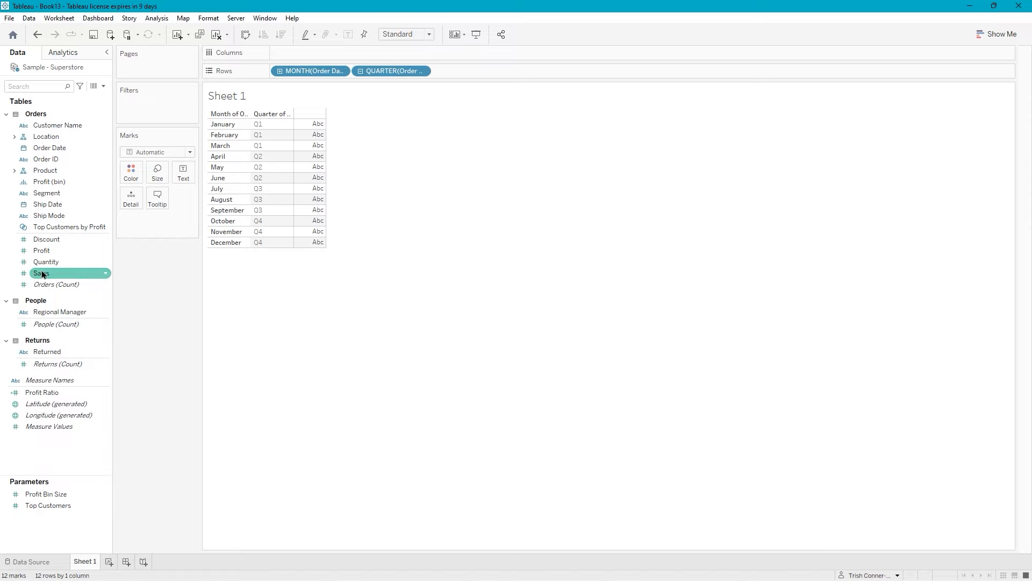
pyautogui.click(54, 275)
pyautogui.moveTo(53, 275); pyautogui.dragTo(305, 52)
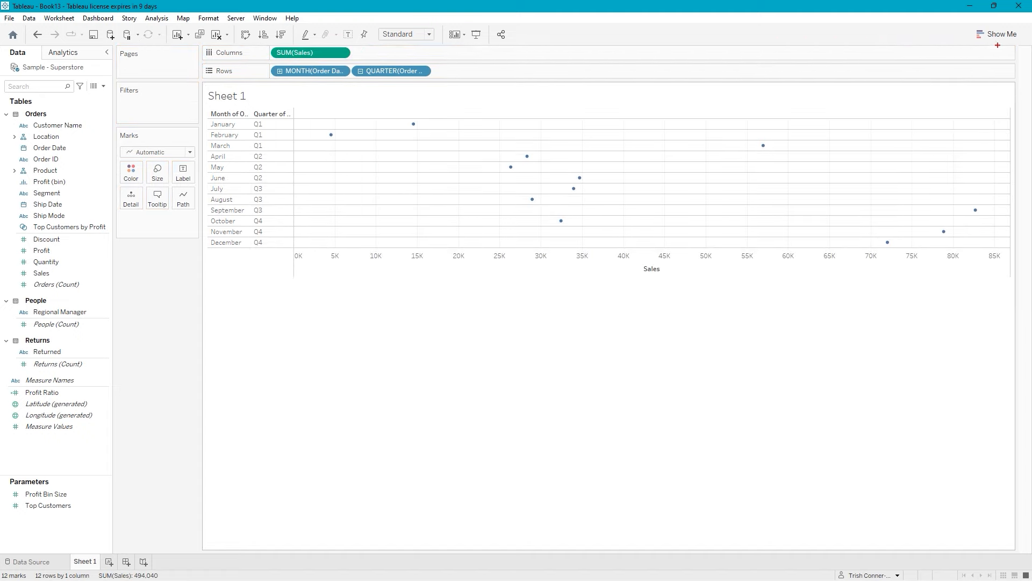
pyautogui.moveTo(998, 45)
pyautogui.mouseDown()
pyautogui.moveTo(1007, 179)
pyautogui.moveTo(998, 204)
pyautogui.mouseUp()
pyautogui.press('Escape')
pyautogui.click(999, 33)
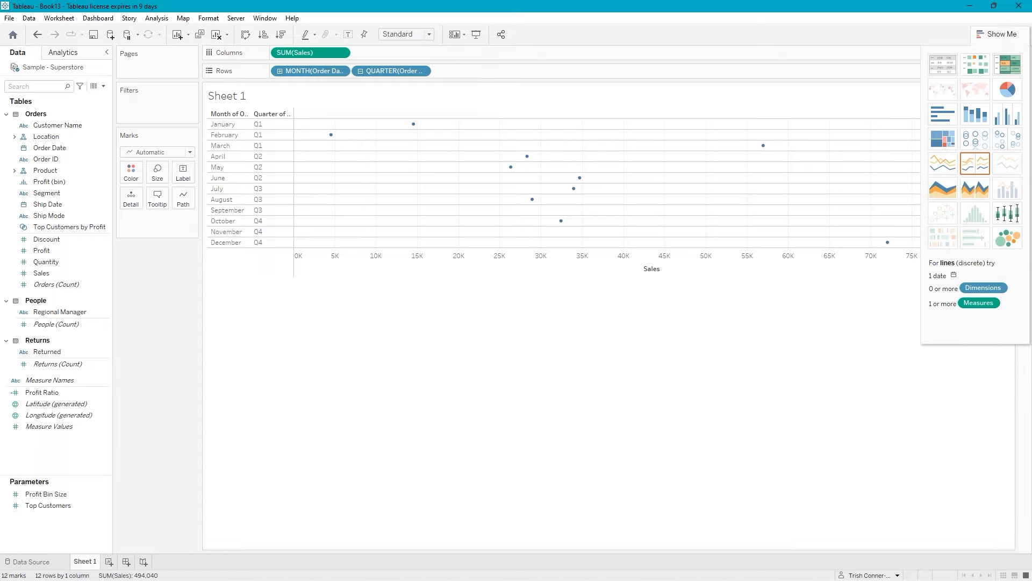
pyautogui.click(940, 114)
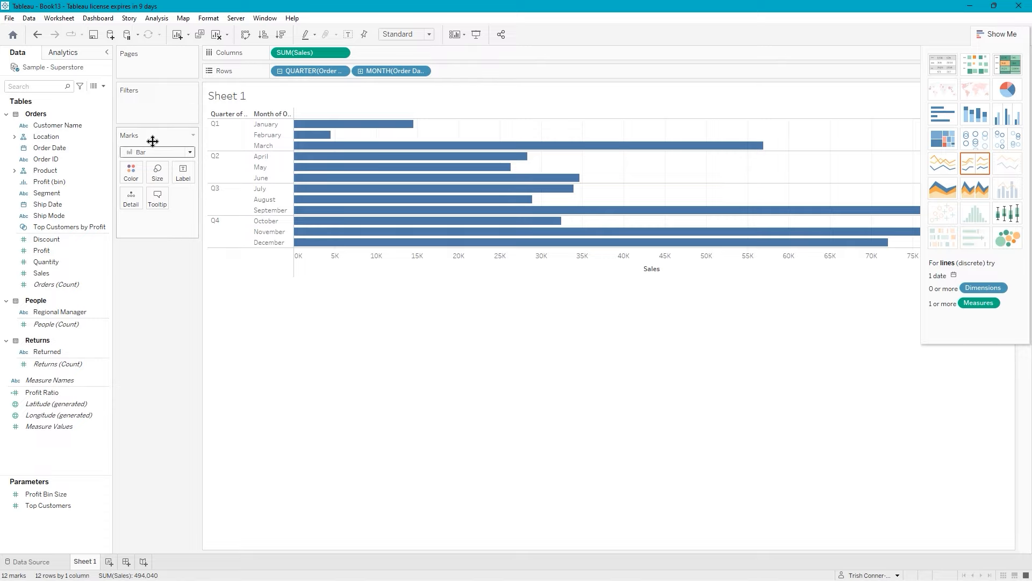
# - Color the sales bars orange and show mark labels on them
pyautogui.click(135, 174)
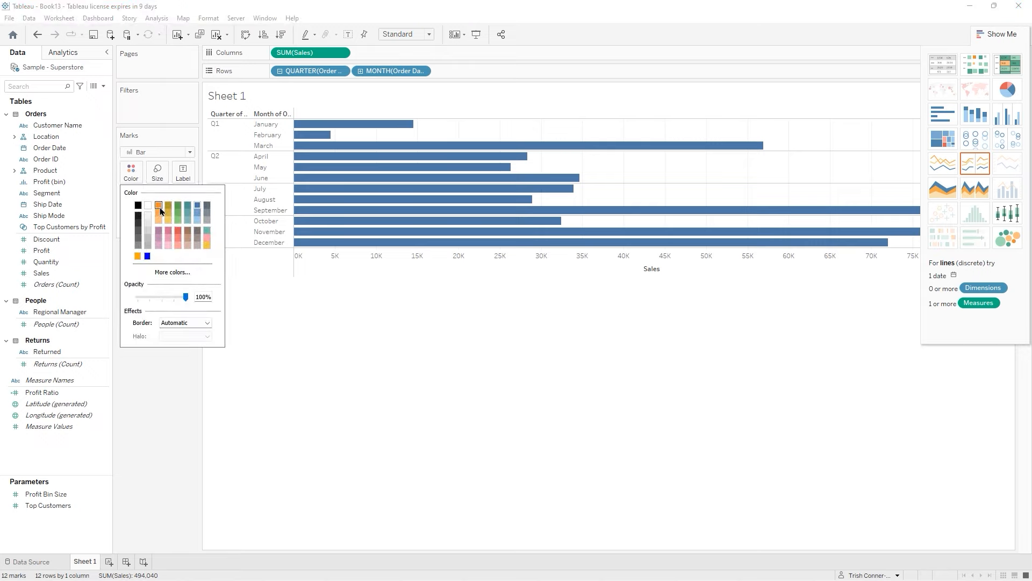
pyautogui.click(160, 209)
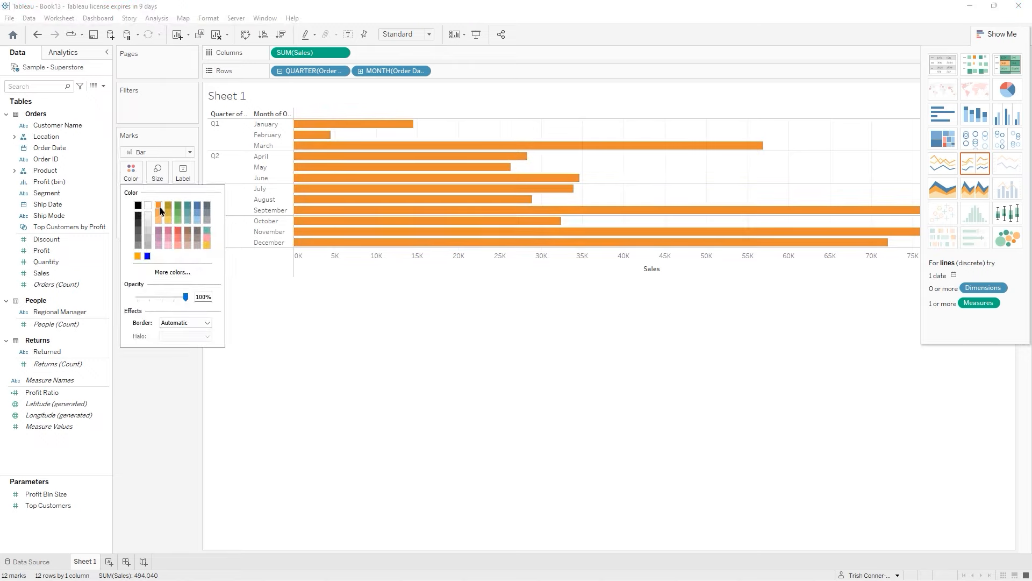
pyautogui.click(294, 346)
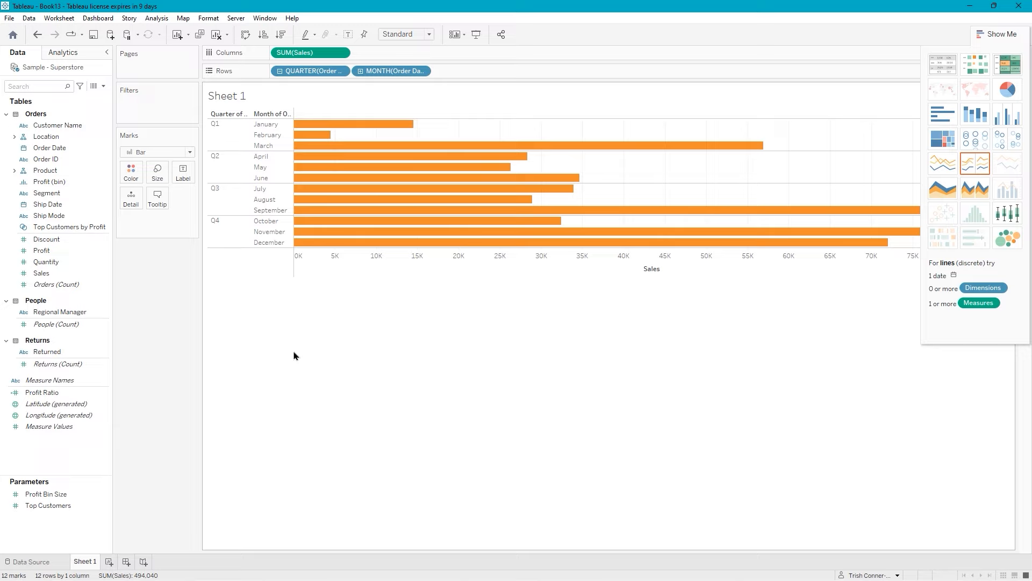
pyautogui.moveTo(360, 131)
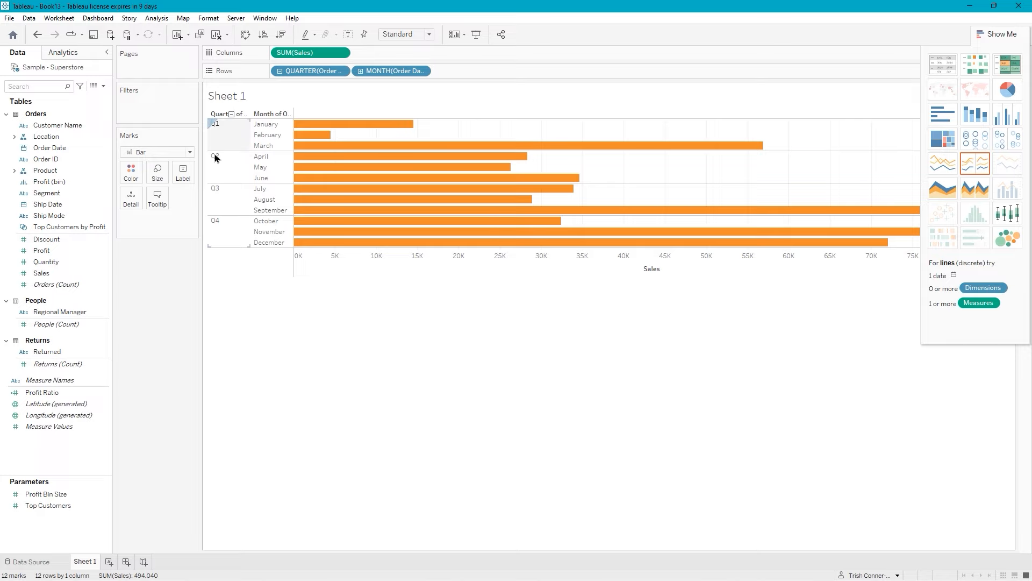
pyautogui.click(183, 173)
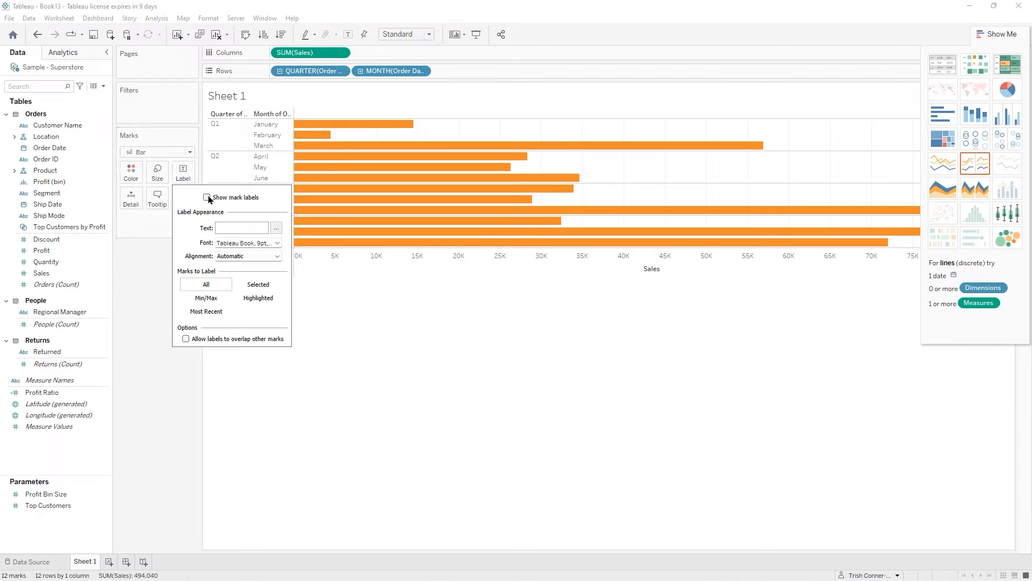
pyautogui.click(207, 198)
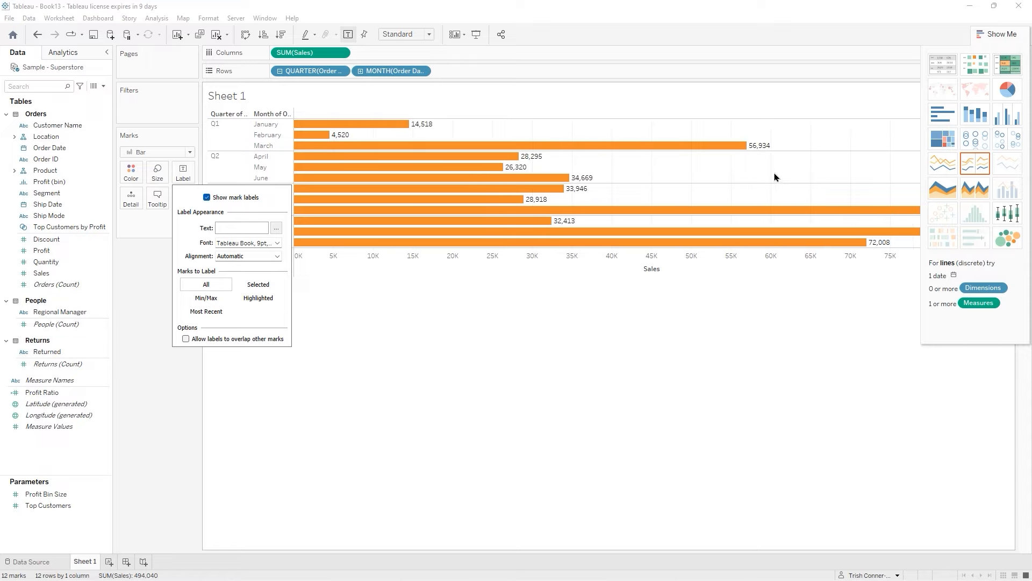
pyautogui.moveTo(742, 147)
pyautogui.click(346, 314)
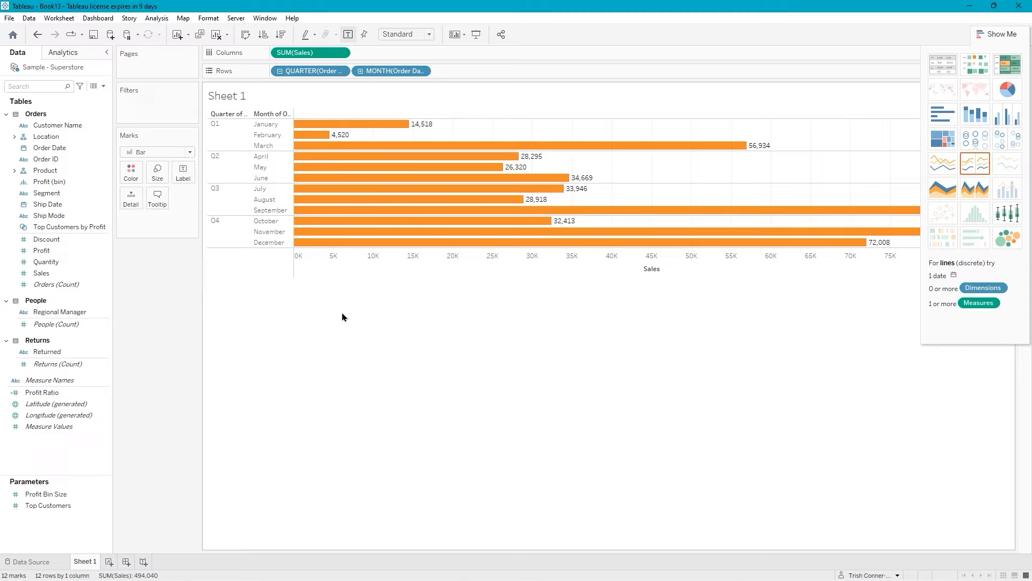
# - Rename Sheet 1 as 2019 Sales by Month and Quarter
pyautogui.doubleClick(82, 563)
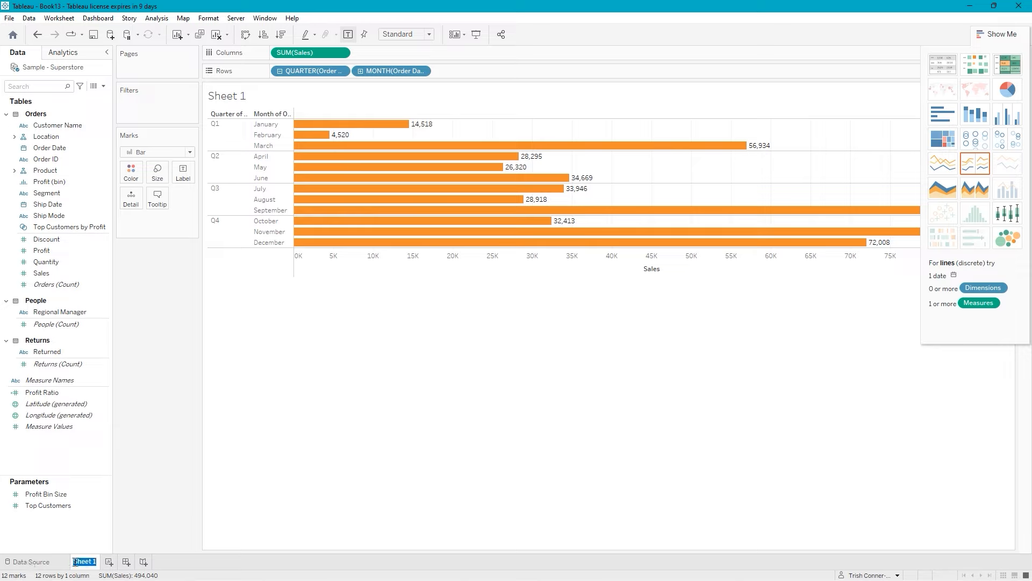
pyautogui.moveTo(75, 561)
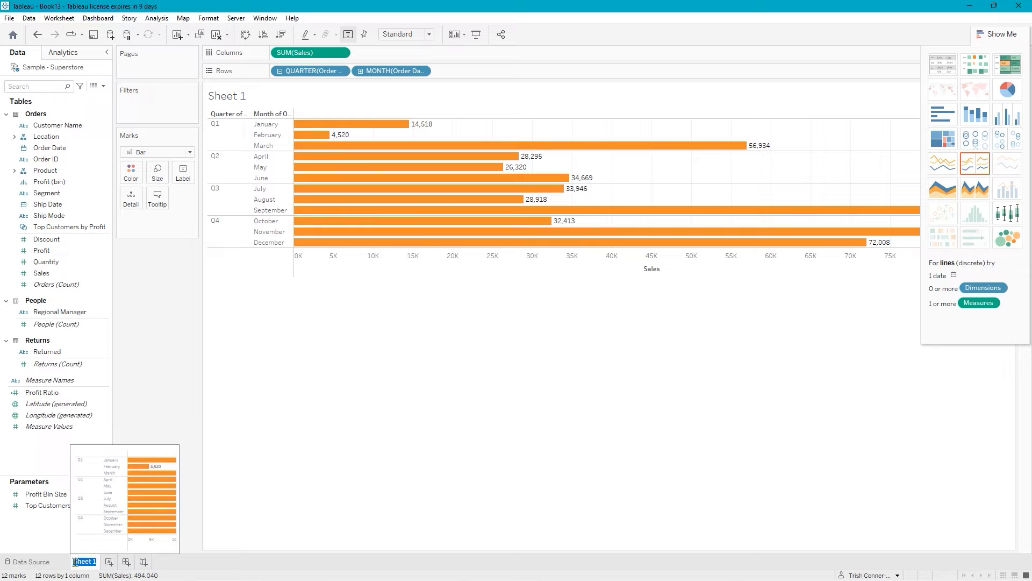
pyautogui.write('2019 Sae')
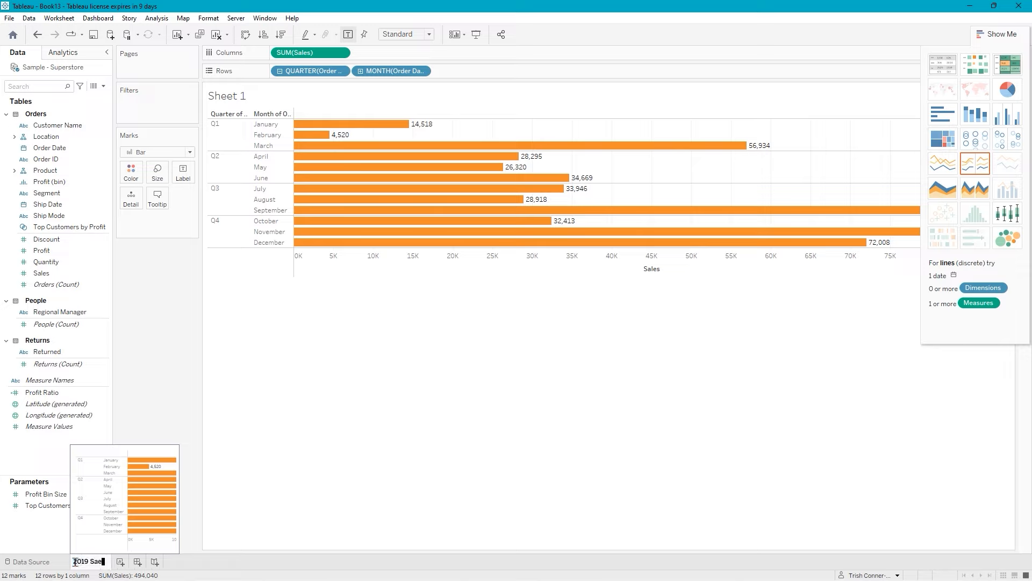
pyautogui.press('BackSpace')
pyautogui.write('les by Month a')
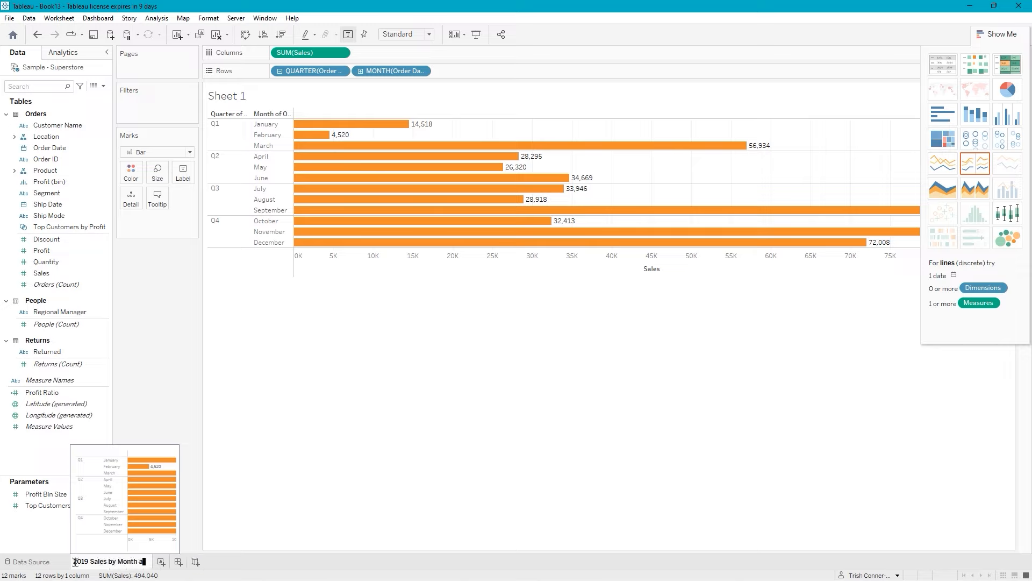
pyautogui.write('nd Quarter')
pyautogui.press('Return')
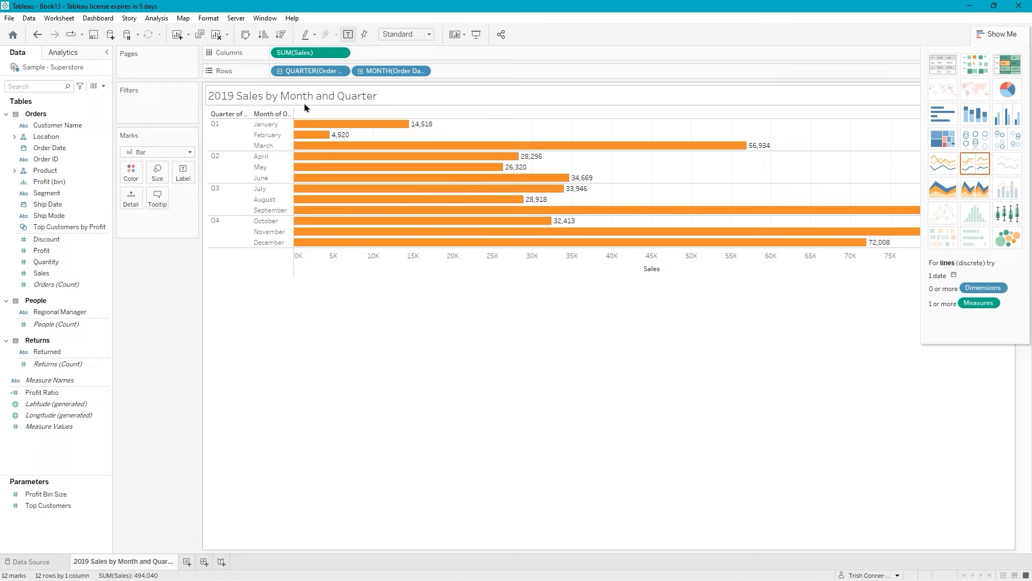
pyautogui.moveTo(306, 125)
pyautogui.rightClick(366, 100)
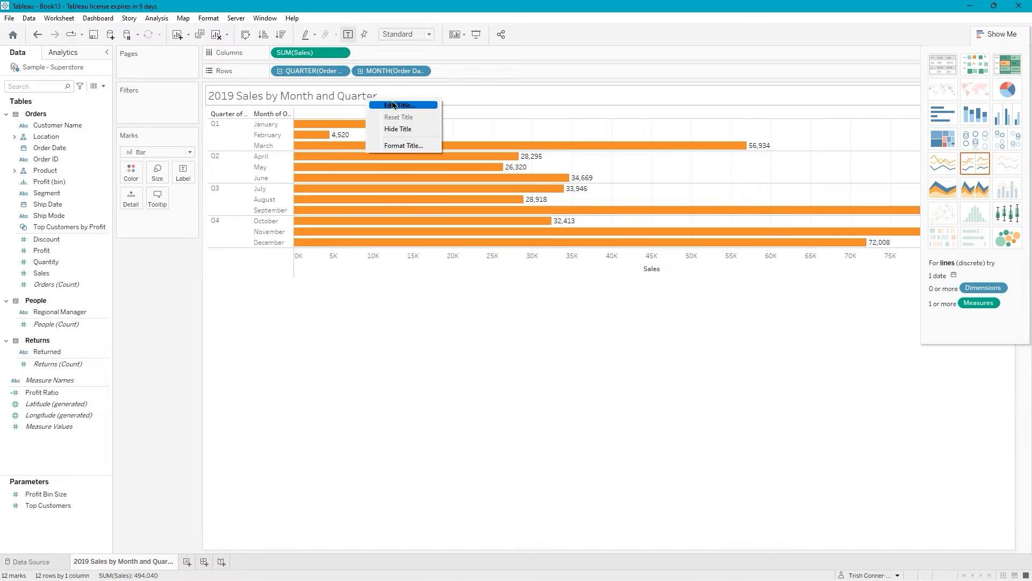
pyautogui.click(394, 106)
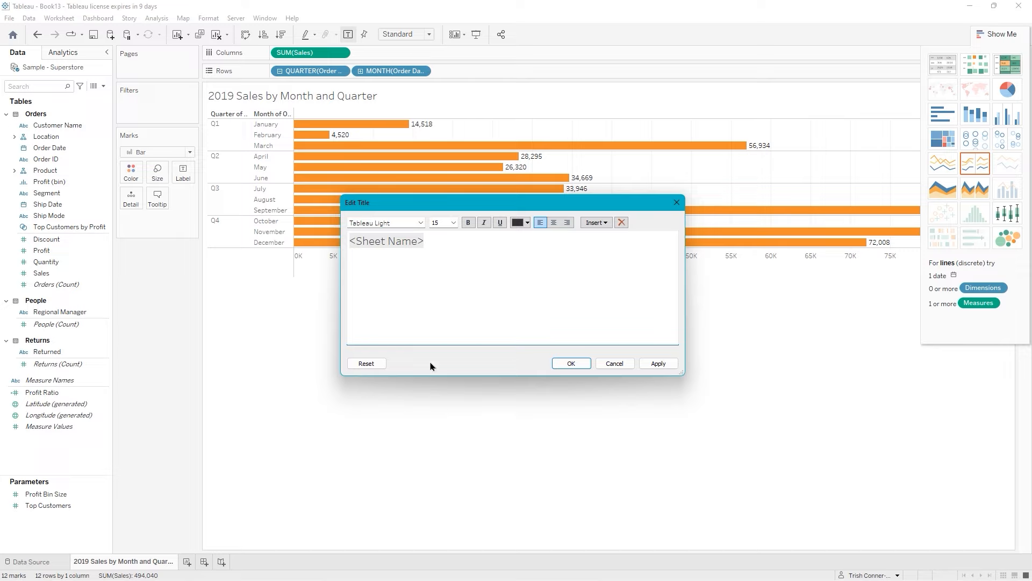
pyautogui.click(455, 241)
pyautogui.click(614, 364)
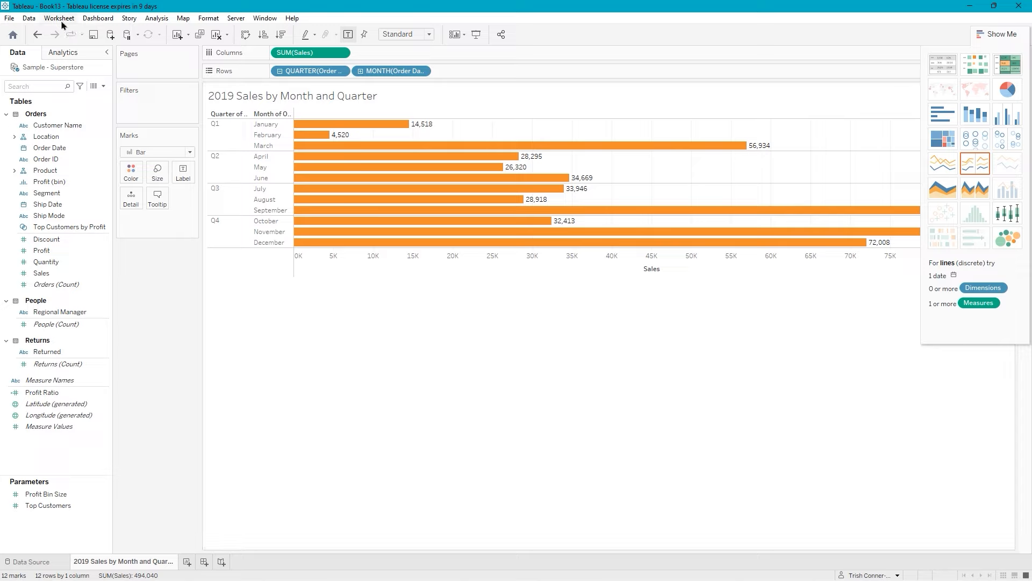
# - Save the workbook as Sample Superstore in the Workbooks folder
pyautogui.click(94, 36)
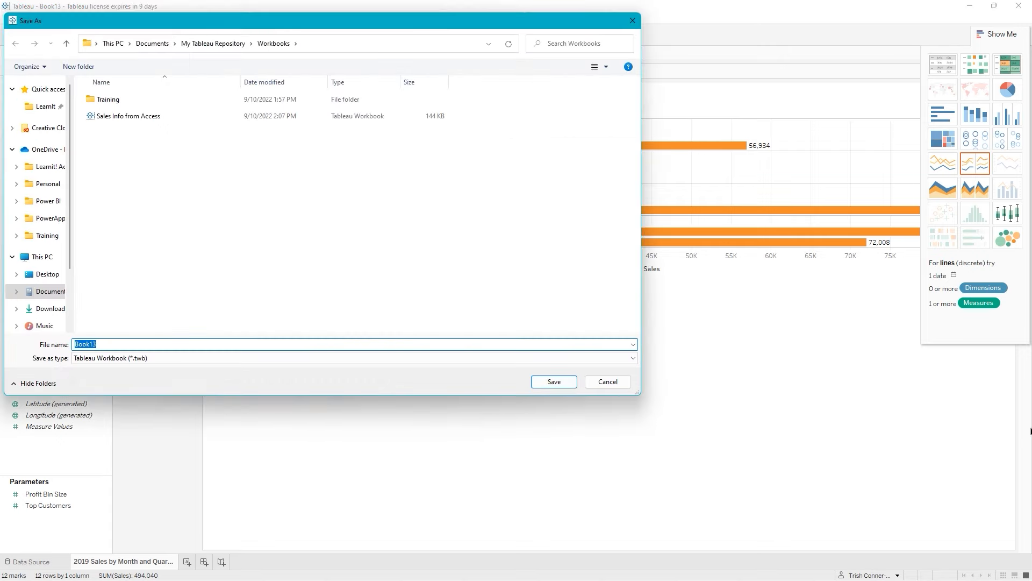
pyautogui.write('Sample - Superstore')
pyautogui.press('Return')
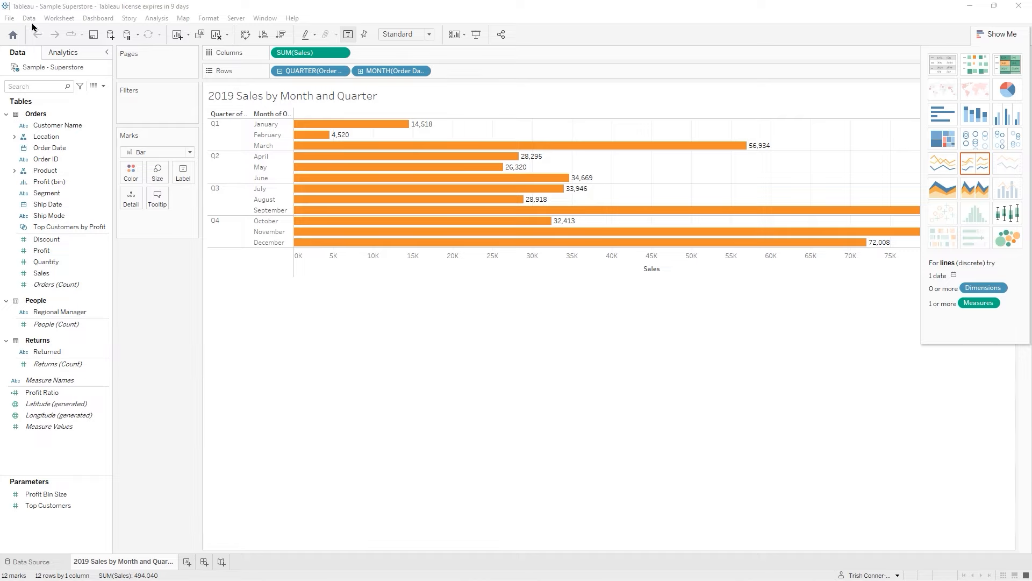
# - Close the workbook and connect to the saved data source Sample - Superstore
pyautogui.click(7, 18)
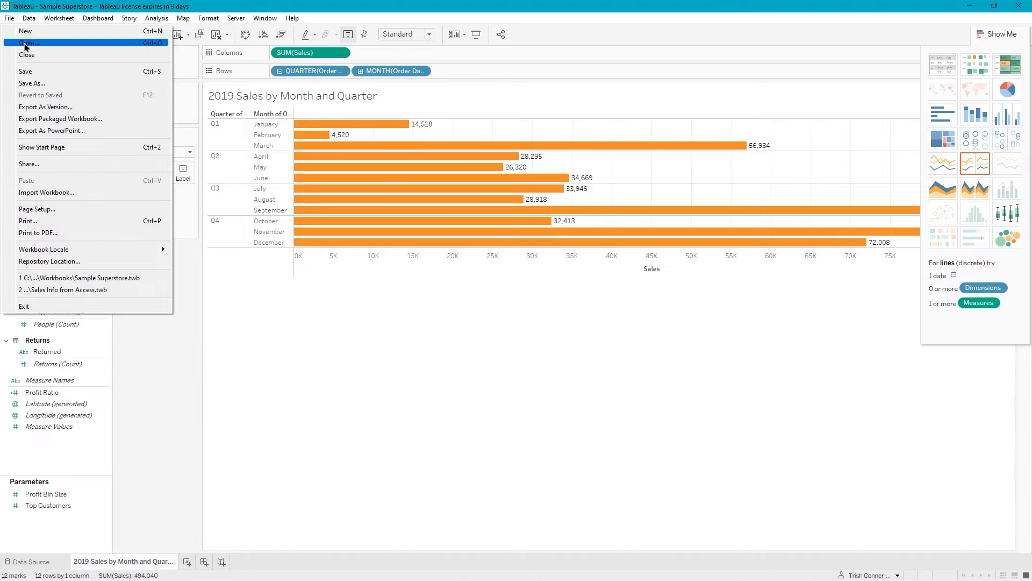
pyautogui.click(35, 54)
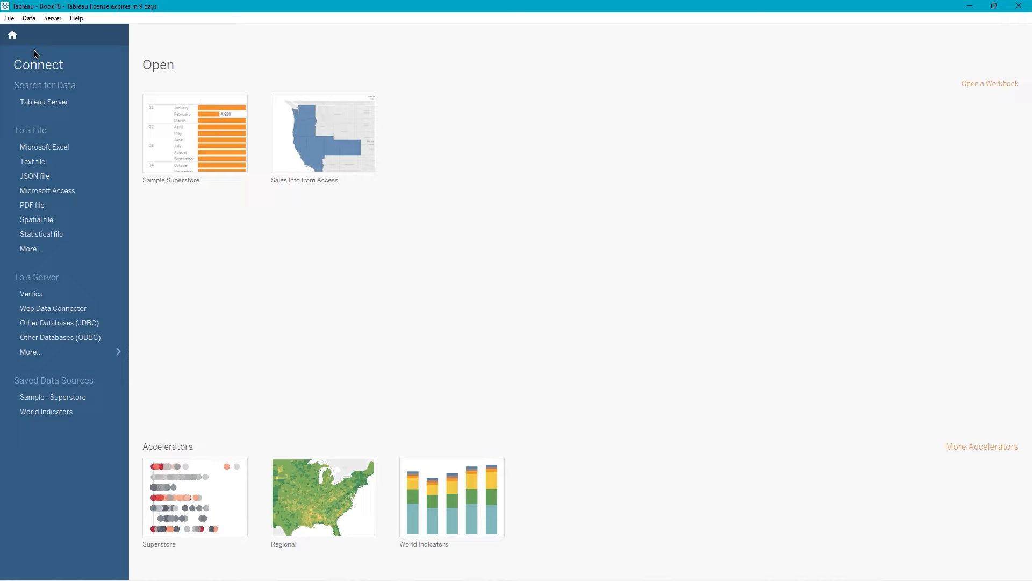
pyautogui.click(37, 401)
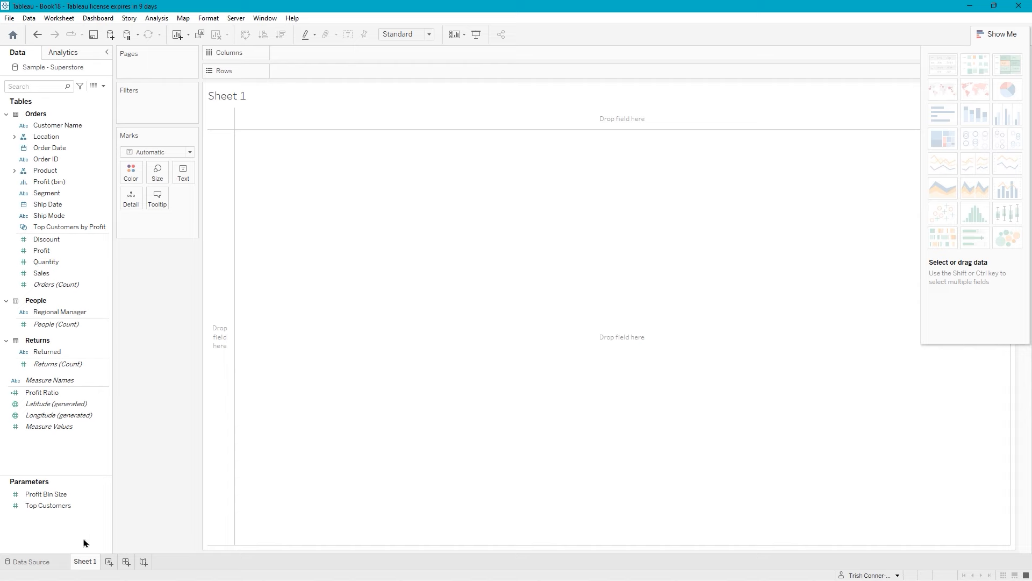
# - Split the Customer Name field of the Orders table on the data source page and bring the resulting split columns into view
pyautogui.click(34, 569)
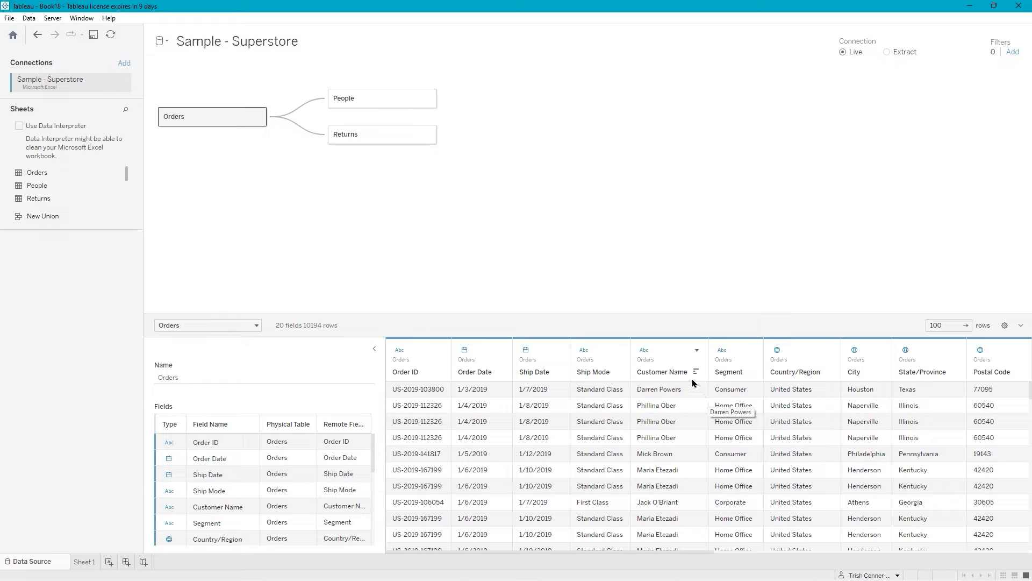
pyautogui.rightClick(663, 378)
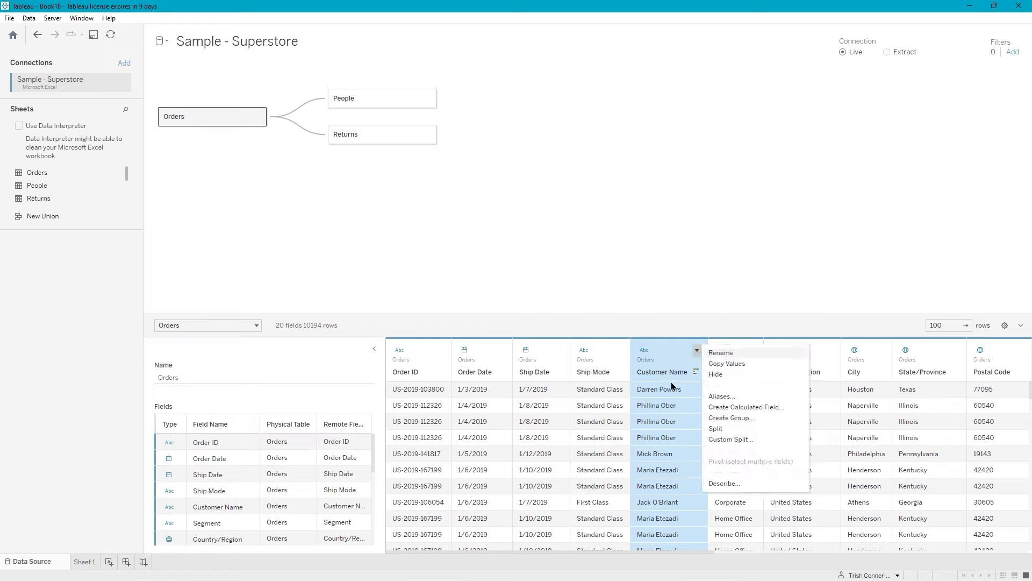
pyautogui.click(721, 428)
pyautogui.moveTo(683, 555); pyautogui.dragTo(1004, 559)
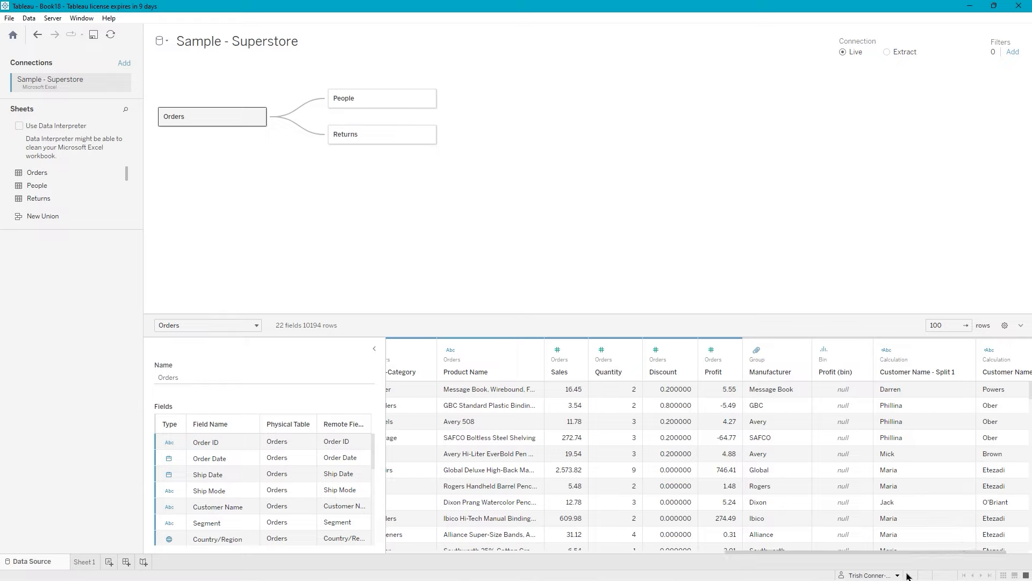
pyautogui.moveTo(828, 562)
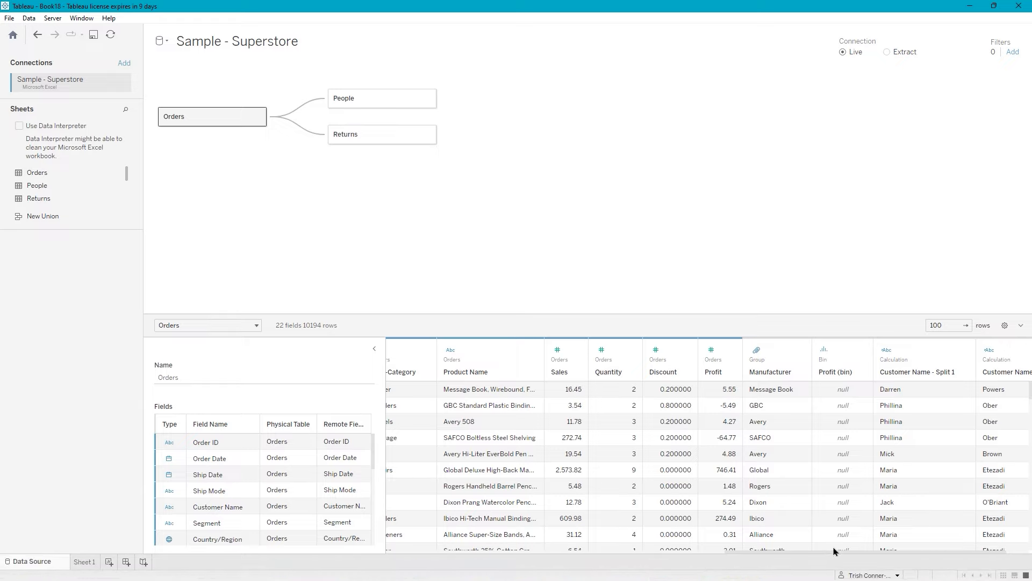
pyautogui.moveTo(829, 552); pyautogui.dragTo(897, 579)
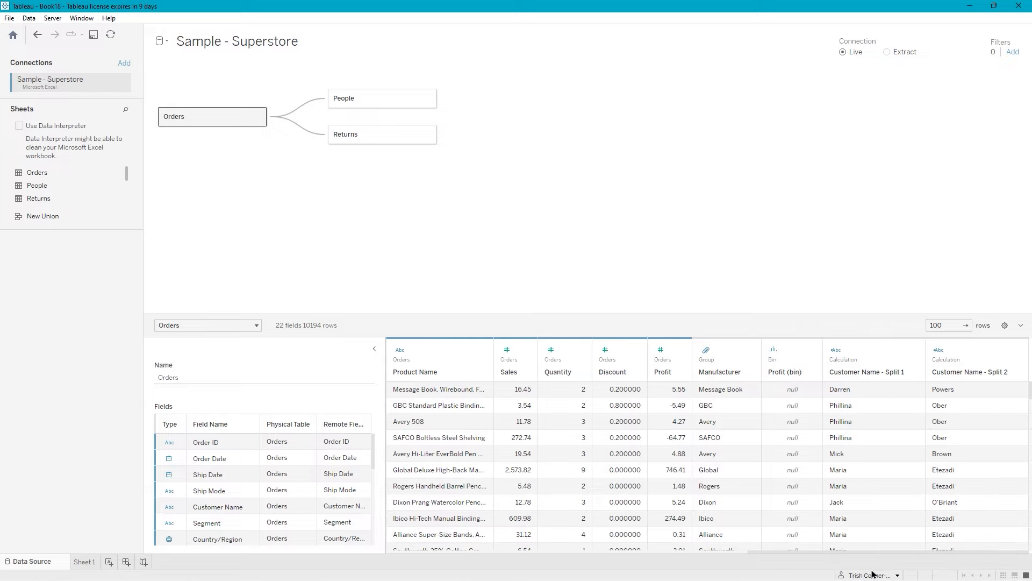
pyautogui.moveTo(863, 556); pyautogui.dragTo(993, 553)
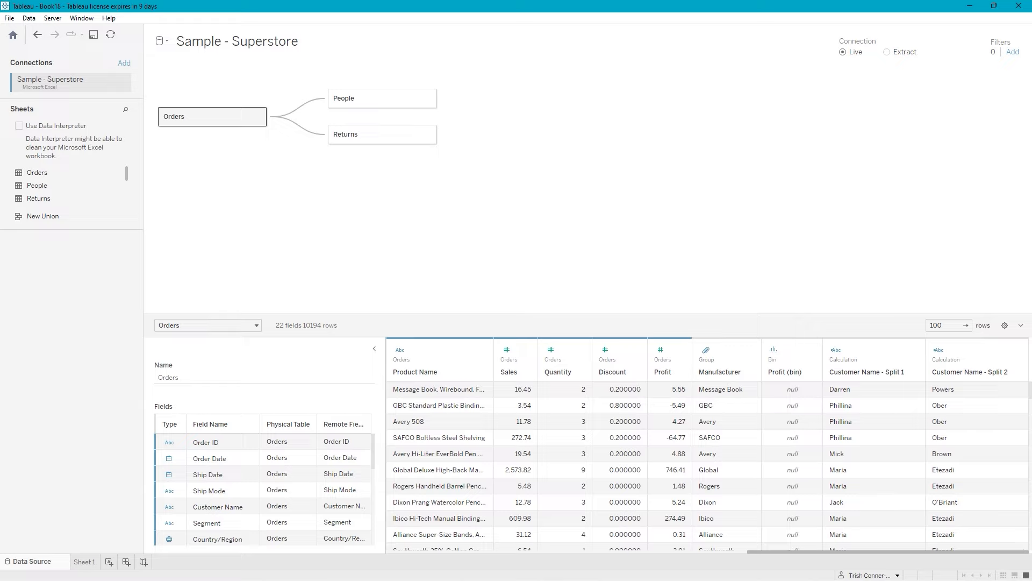
# - Rename the Customer Name - Split 1 field as Customer First
pyautogui.rightClick(852, 375)
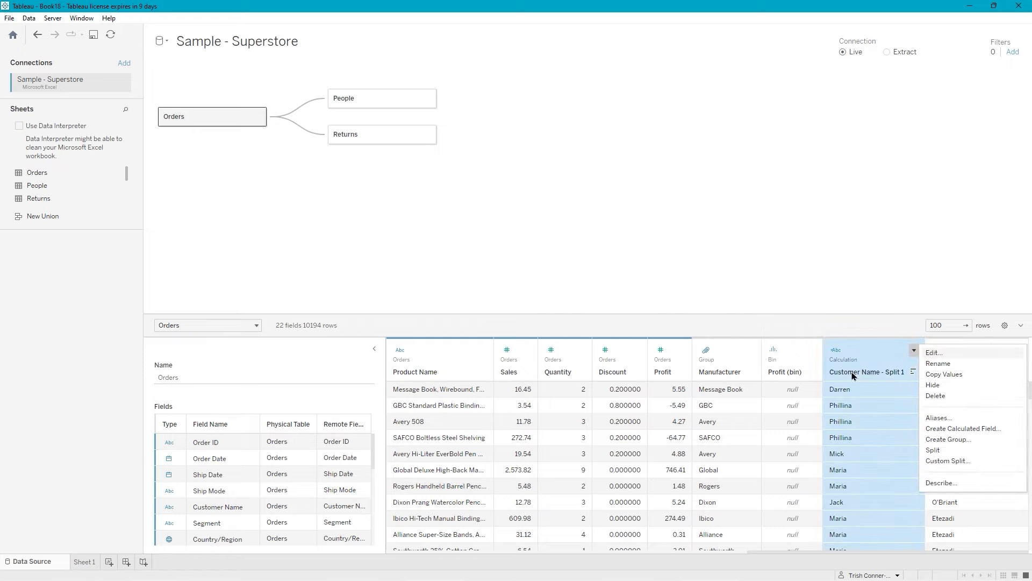
pyautogui.click(935, 365)
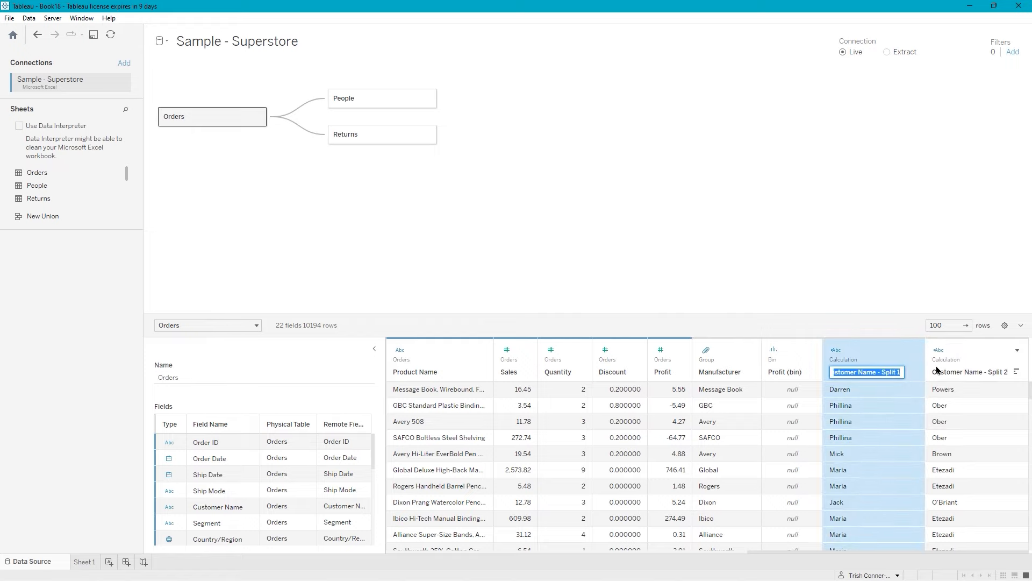
pyautogui.doubleClick(867, 372)
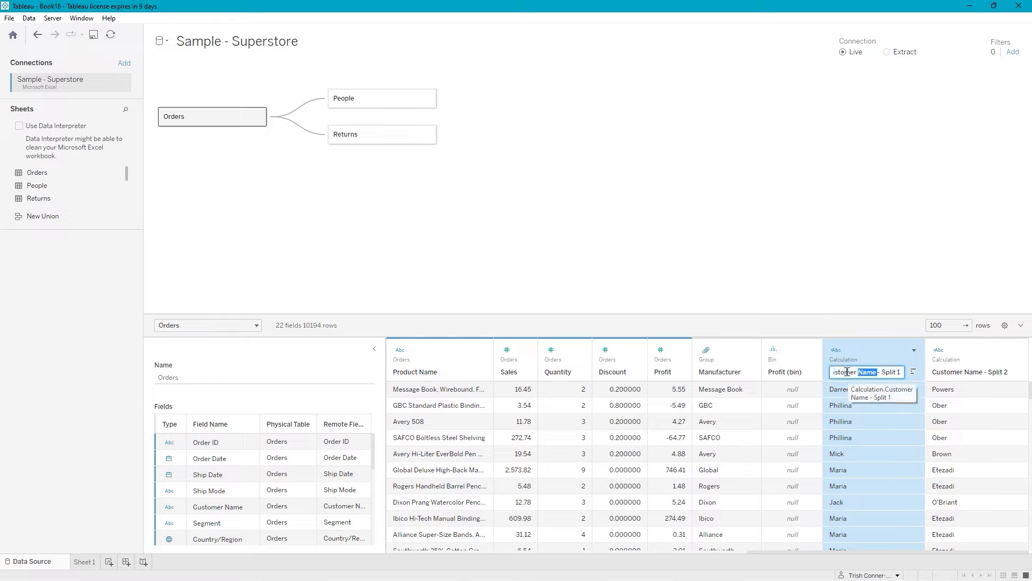
pyautogui.write('First')
pyautogui.press('Delete')
pyautogui.press('Delete')
pyautogui.press('Delete')
pyautogui.press('Delete')
pyautogui.press('Delete')
pyautogui.press('Delete')
pyautogui.press('Delete')
pyautogui.press('Delete')
pyautogui.press('Delete')
pyautogui.press('Return')
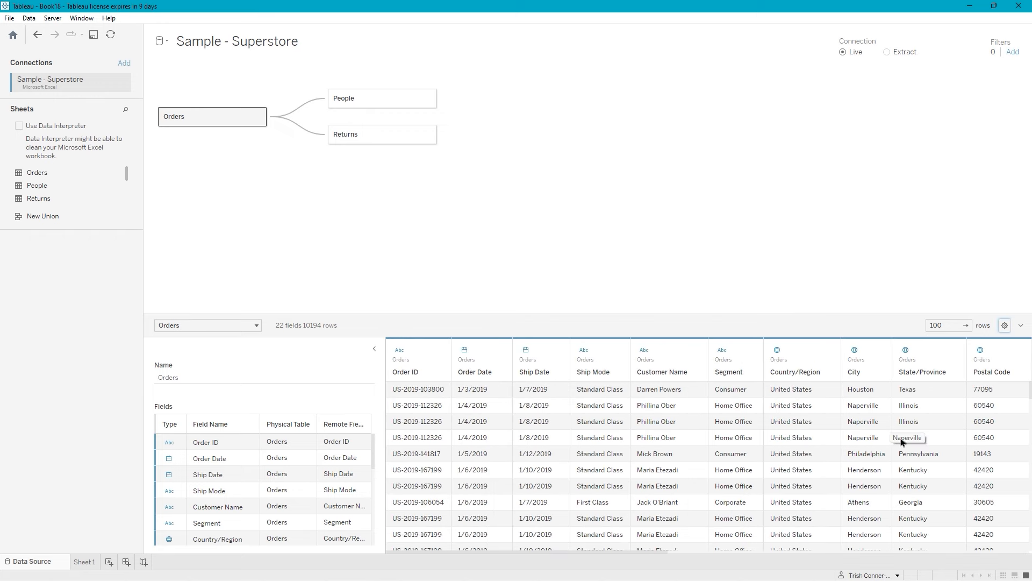
# - Hide the original Customer Name column in the Orders data grid and check the grid's display options
pyautogui.rightClick(661, 355)
pyautogui.click(722, 377)
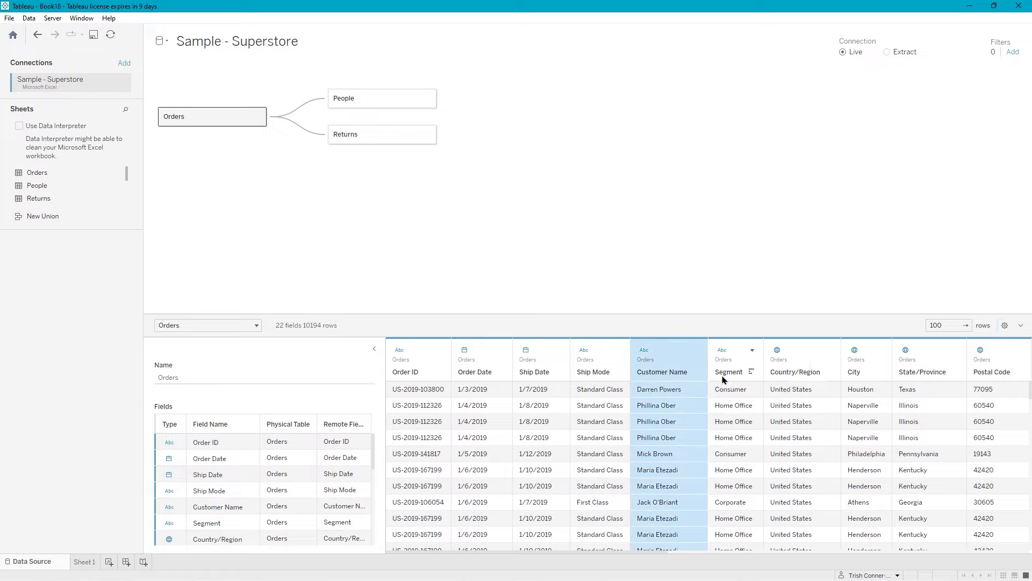
pyautogui.click(722, 376)
pyautogui.click(744, 210)
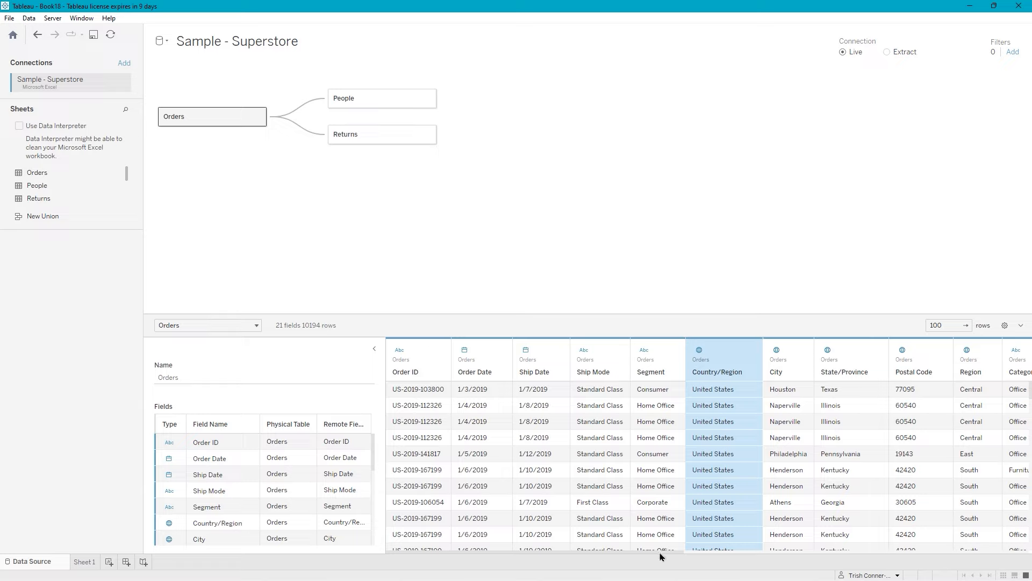
pyautogui.click(1005, 326)
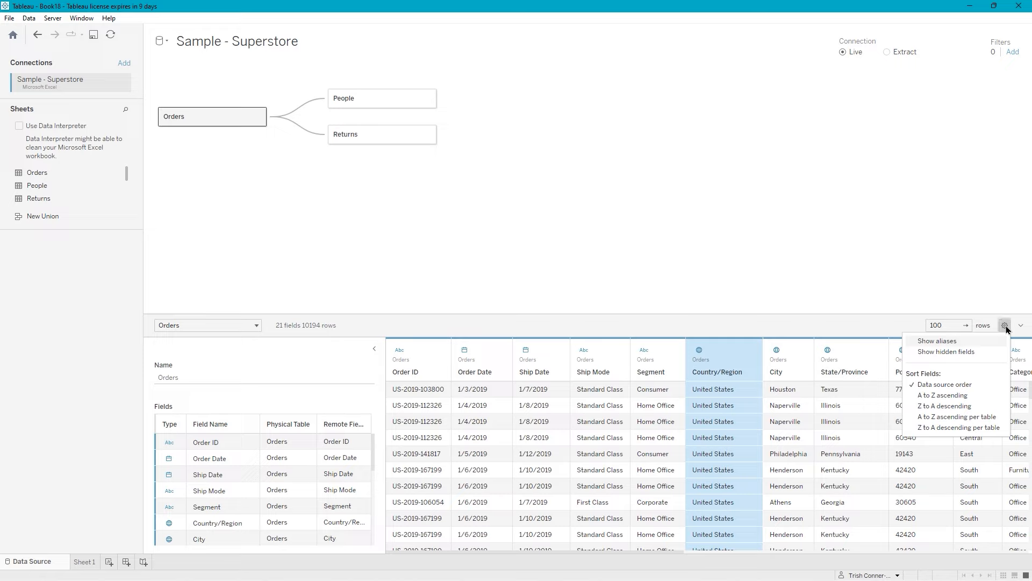
pyautogui.click(1005, 326)
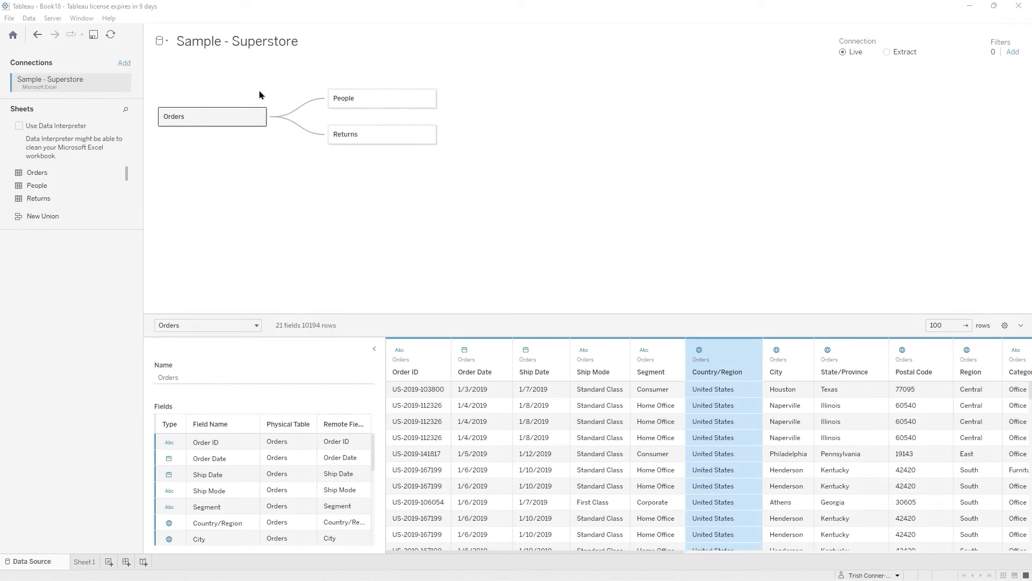
# - Save the workbook as Sample Superstore - Live in the Workbooks folder
pyautogui.click(93, 35)
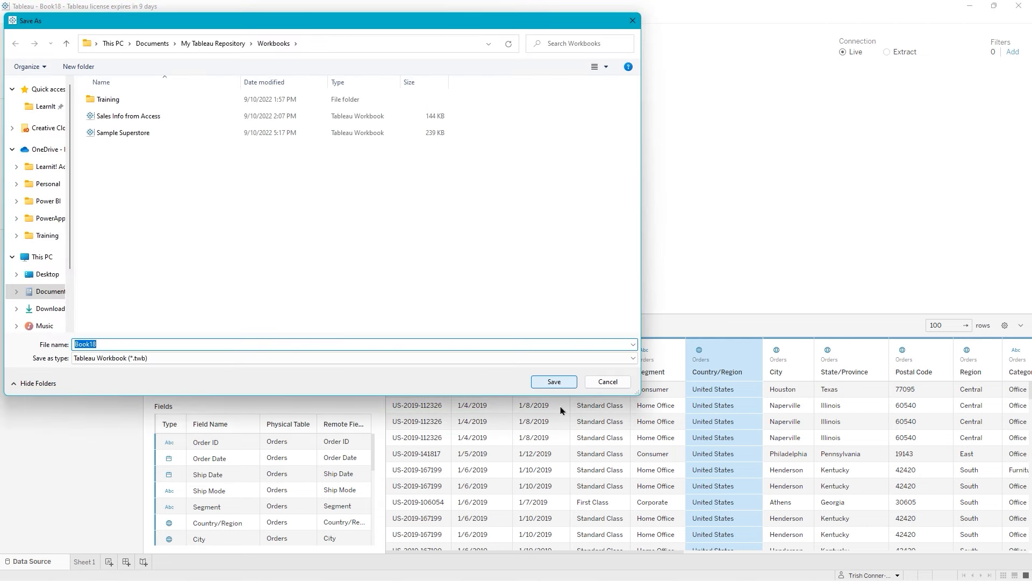
pyautogui.write('S')
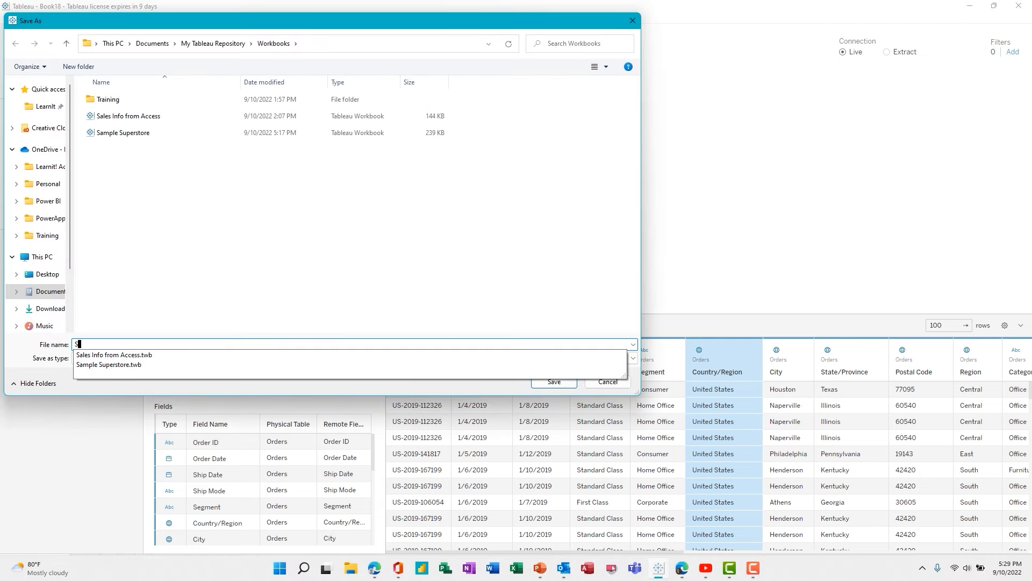
pyautogui.write('ample Super')
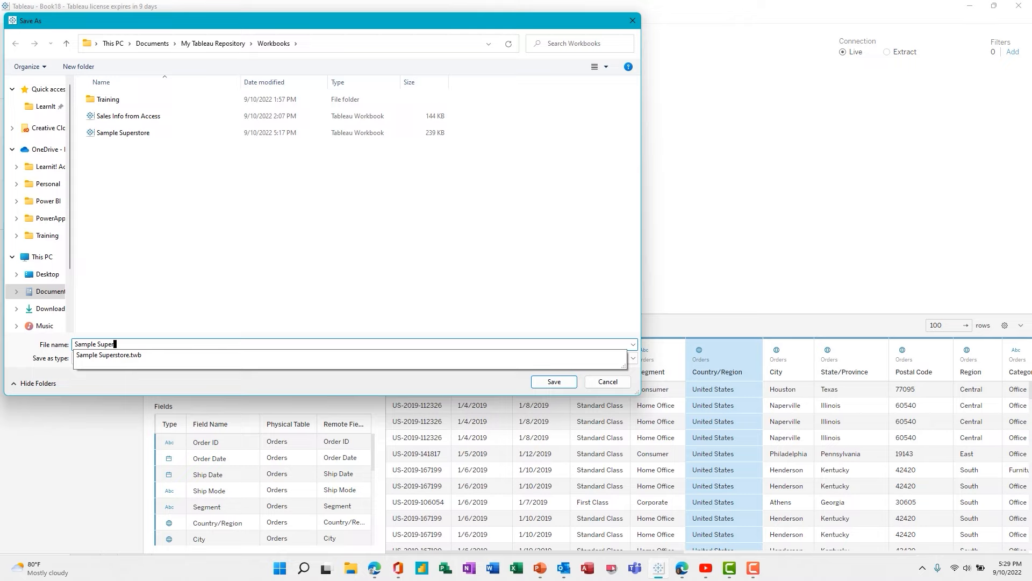
pyautogui.write('store - Live')
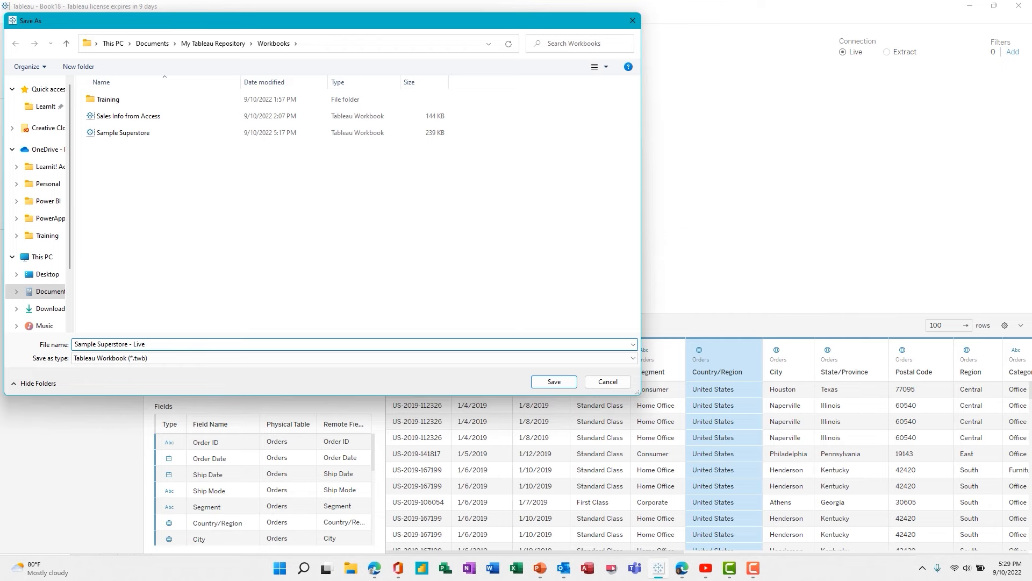
pyautogui.press('Return')
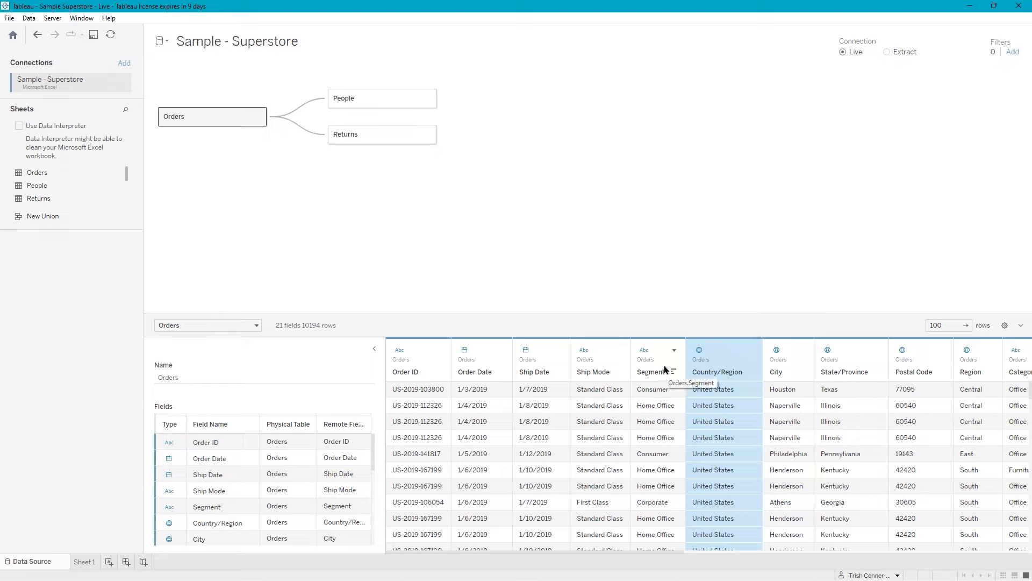
# - Rename the Segment field of the Orders table as Market Segment
pyautogui.click(253, 507)
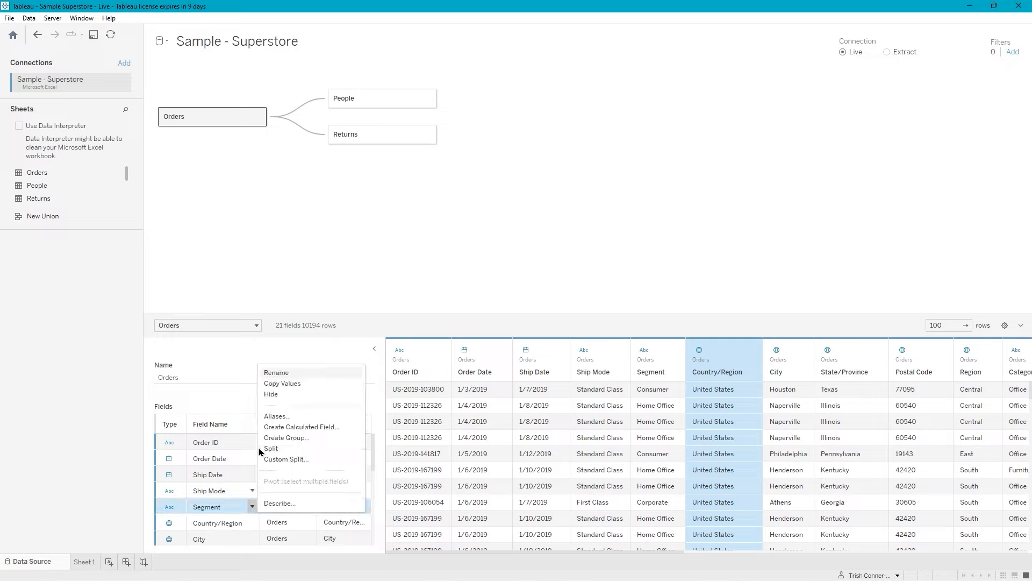
pyautogui.click(293, 380)
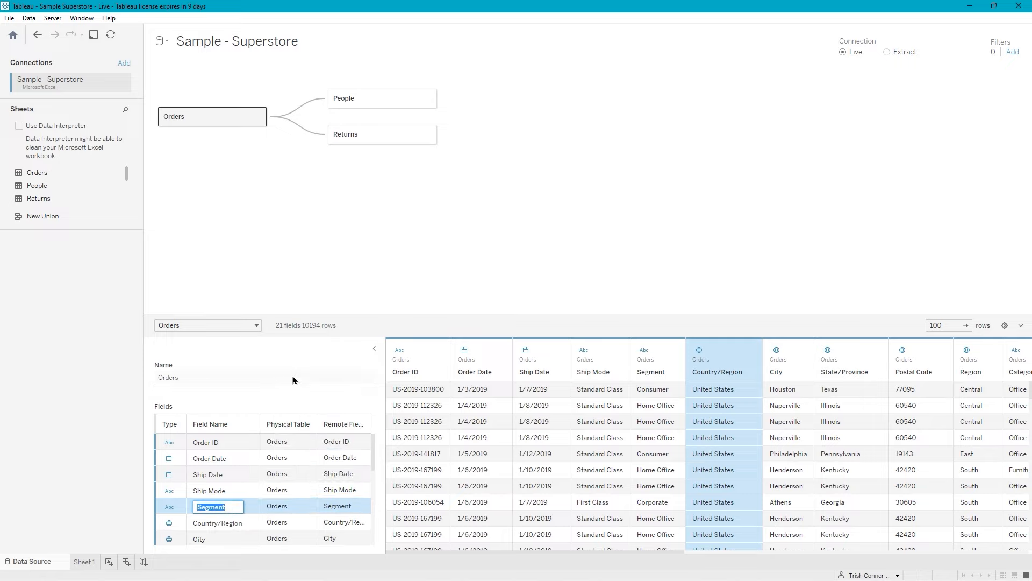
pyautogui.press('Home')
pyautogui.write('Market')
pyautogui.press('Return')
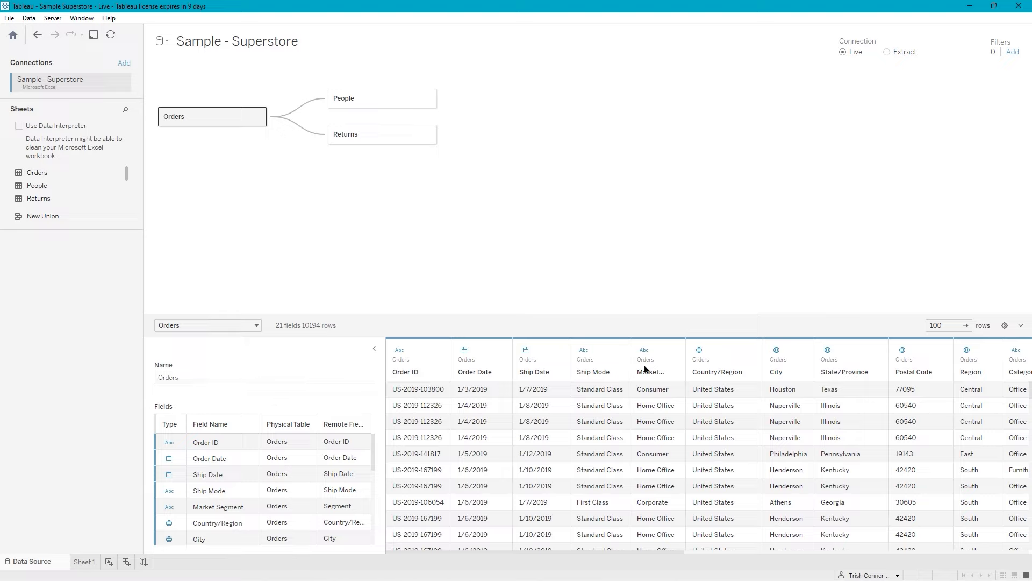
pyautogui.rightClick(908, 373)
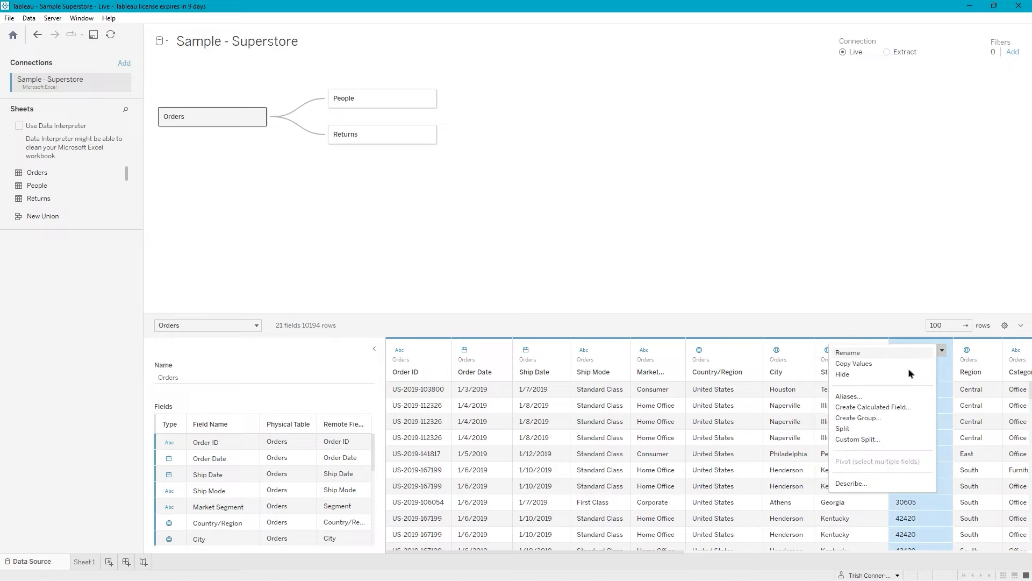
pyautogui.click(871, 399)
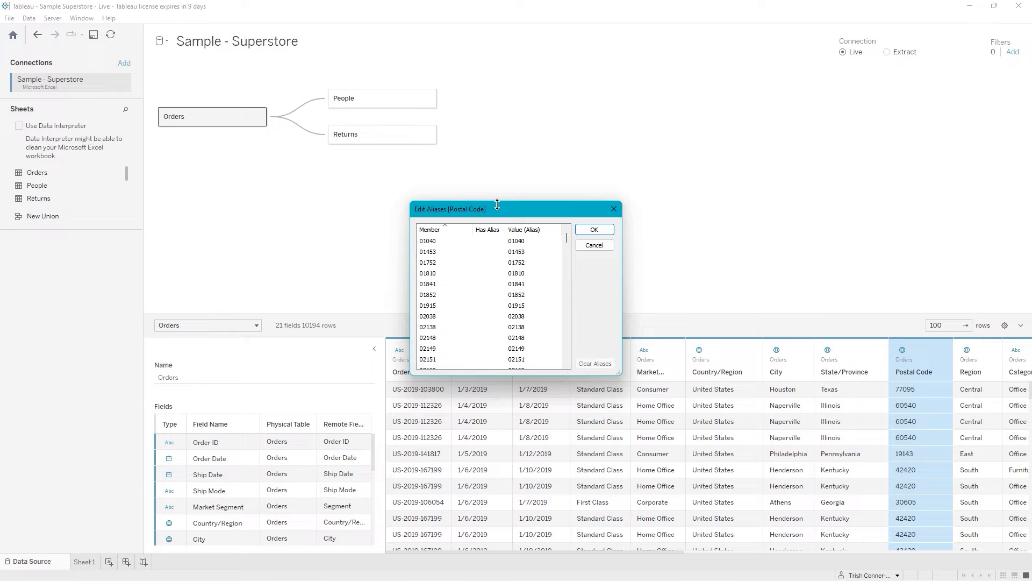
pyautogui.click(594, 245)
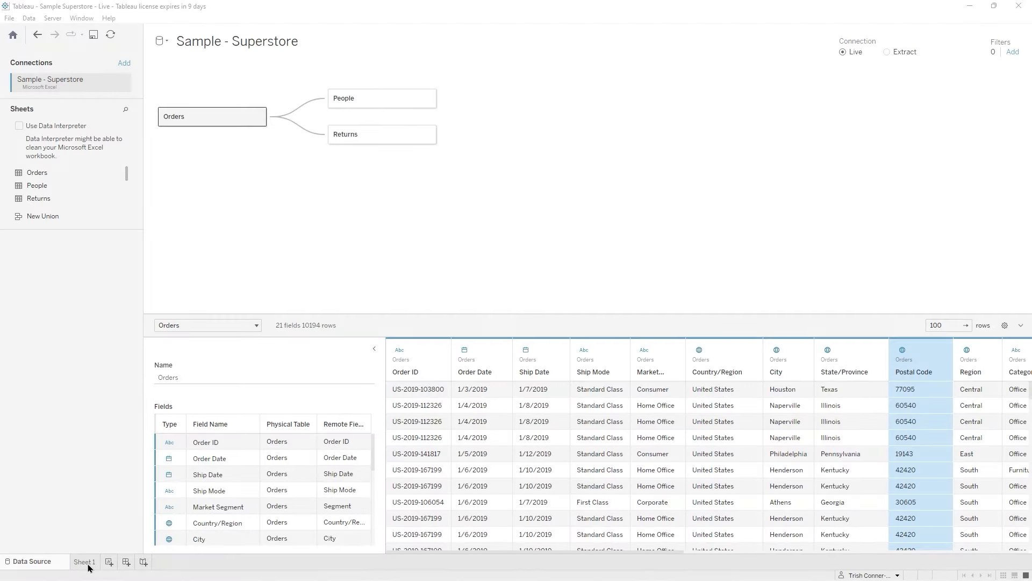
# - Switch to Sheet 1 and check the Customer First and Customer Last fields in the Orders table
pyautogui.click(86, 562)
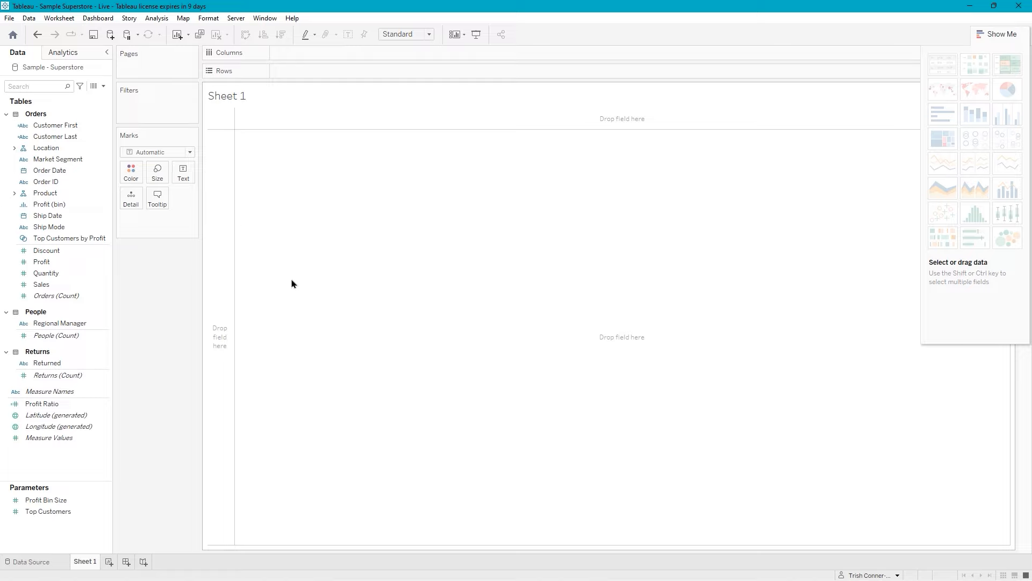
pyautogui.click(48, 125)
pyautogui.click(90, 137)
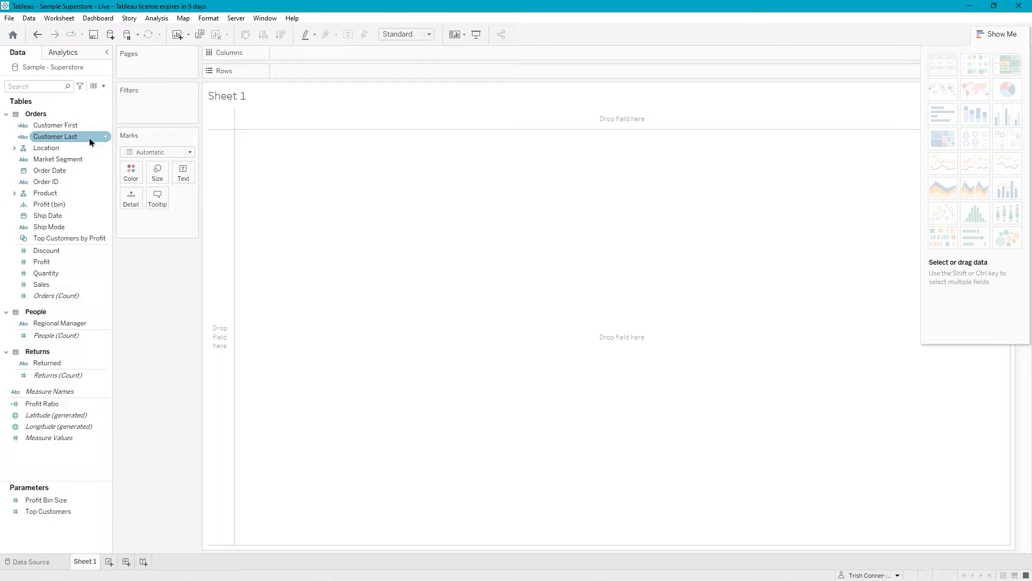
pyautogui.click(87, 126)
pyautogui.click(74, 131)
pyautogui.click(78, 142)
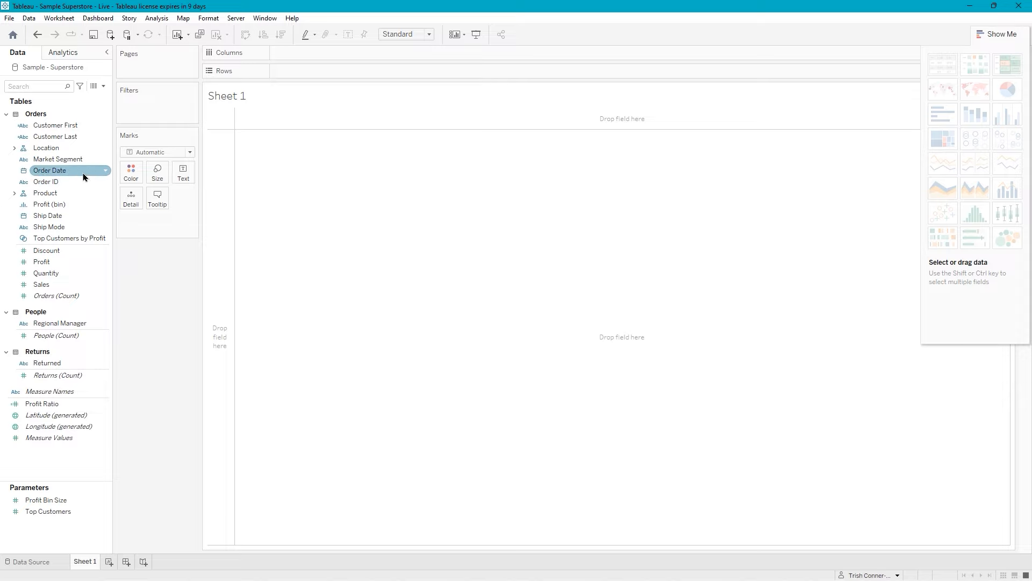
# - Add Order Date to Columns on Sheet 1 and set its discrete date part to Month
pyautogui.moveTo(83, 175); pyautogui.dragTo(321, 58)
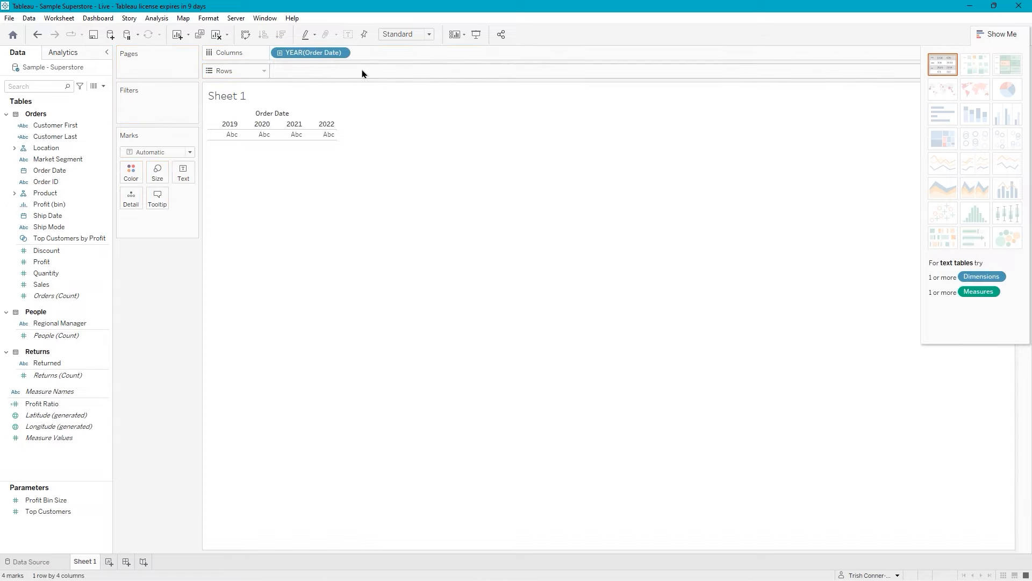
pyautogui.click(341, 53)
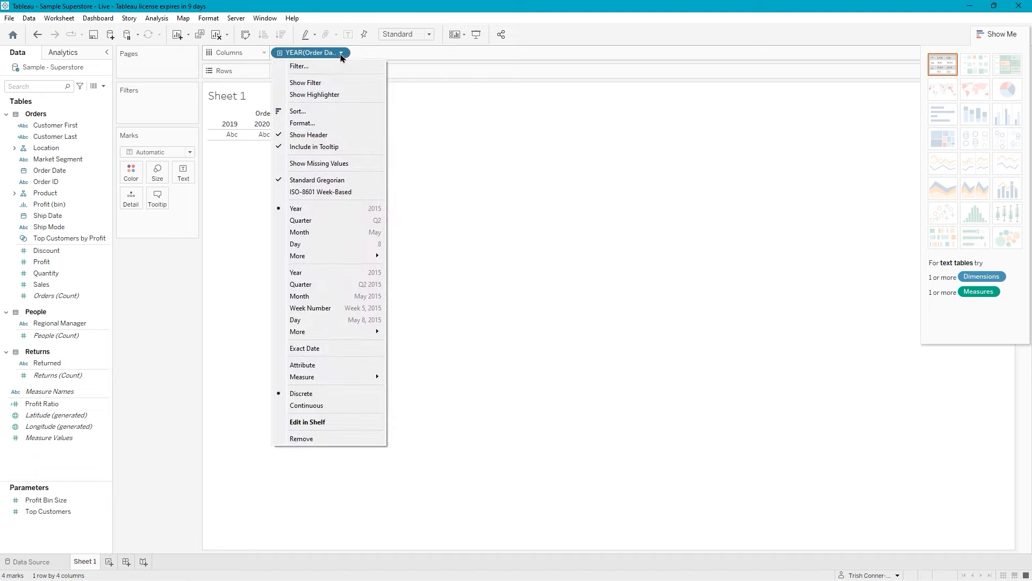
pyautogui.click(317, 235)
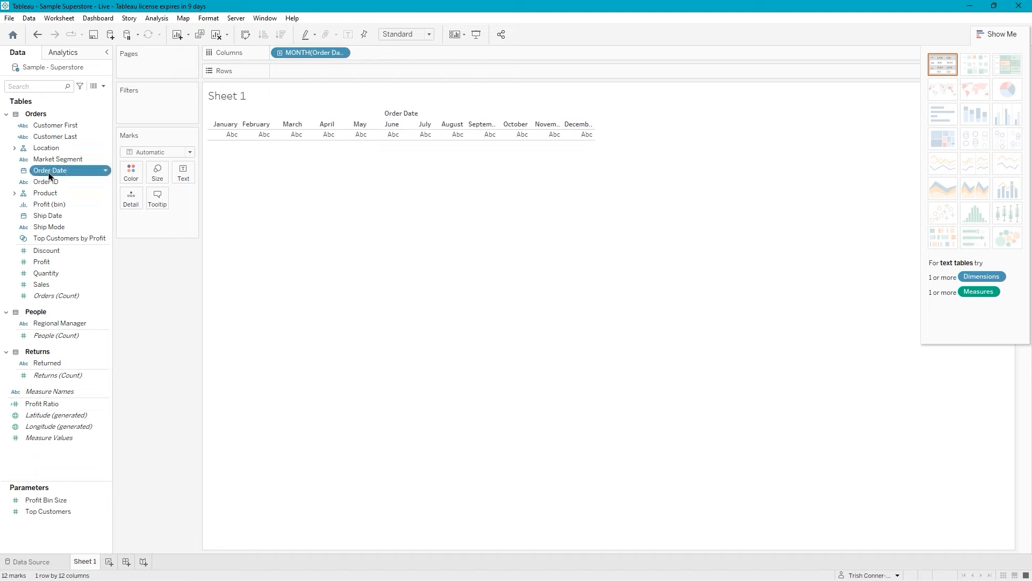
# - Add Order Date a second time and arrange both date fields on Rows, Month first, with the second one set to Quarter
pyautogui.moveTo(48, 175); pyautogui.dragTo(385, 50)
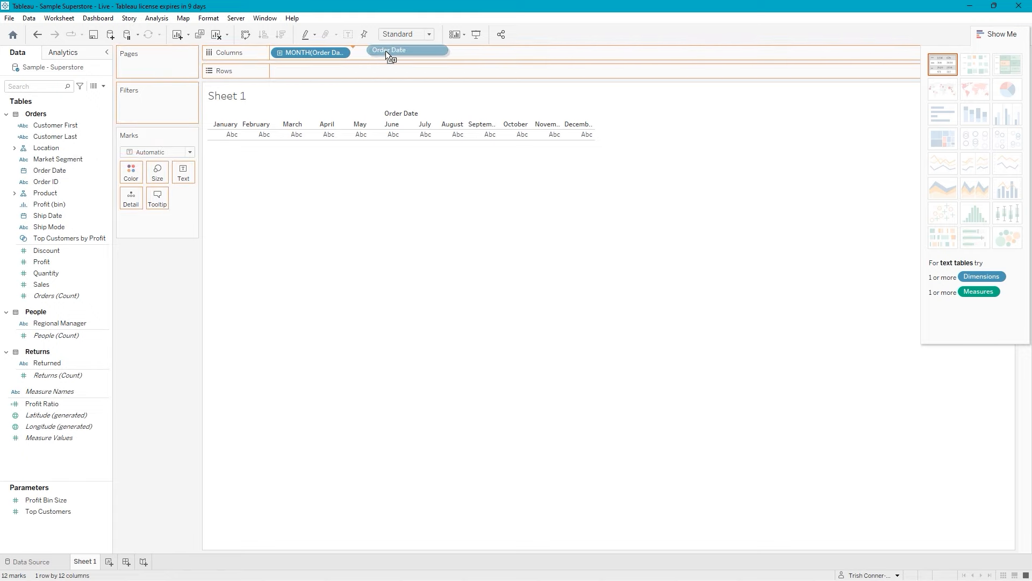
pyautogui.moveTo(385, 50); pyautogui.dragTo(385, 51)
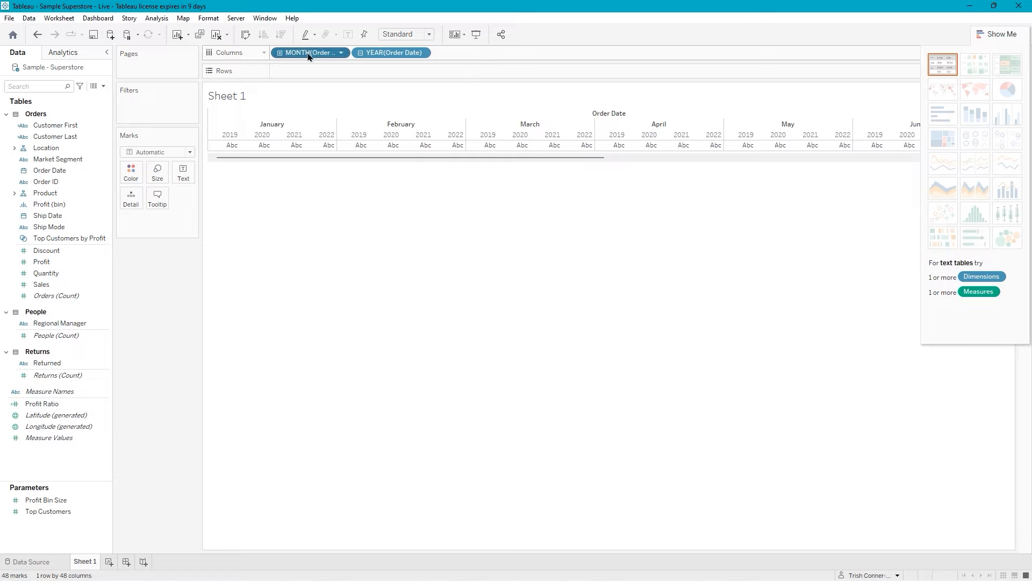
pyautogui.moveTo(310, 55); pyautogui.dragTo(307, 72)
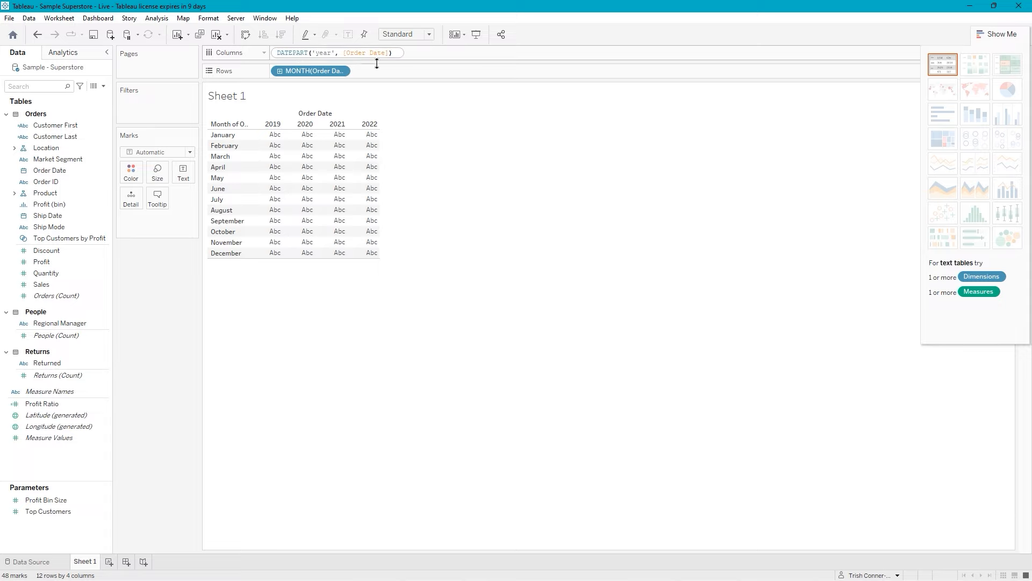
pyautogui.moveTo(309, 52); pyautogui.dragTo(384, 69)
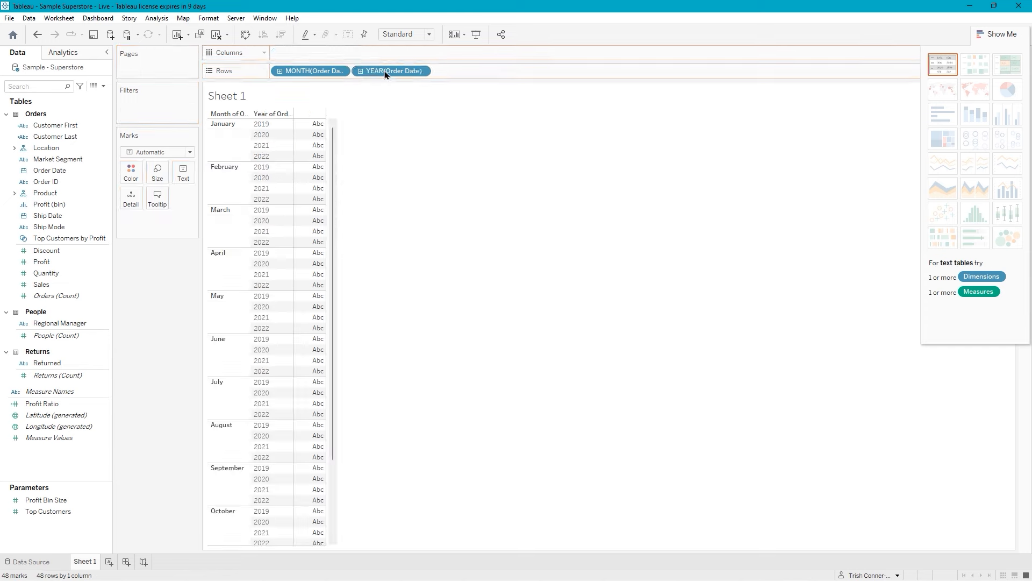
pyautogui.click(422, 71)
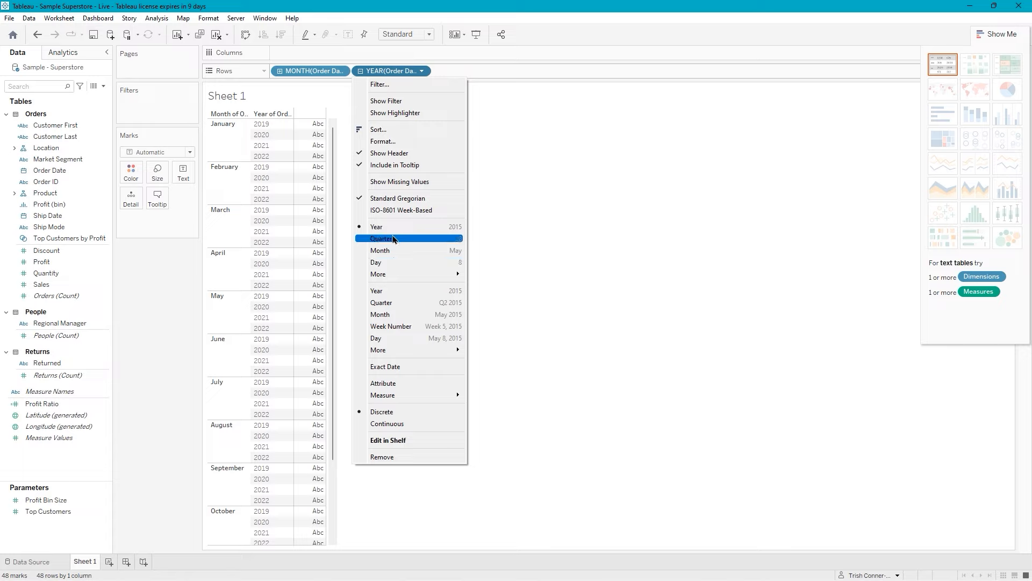
pyautogui.click(393, 239)
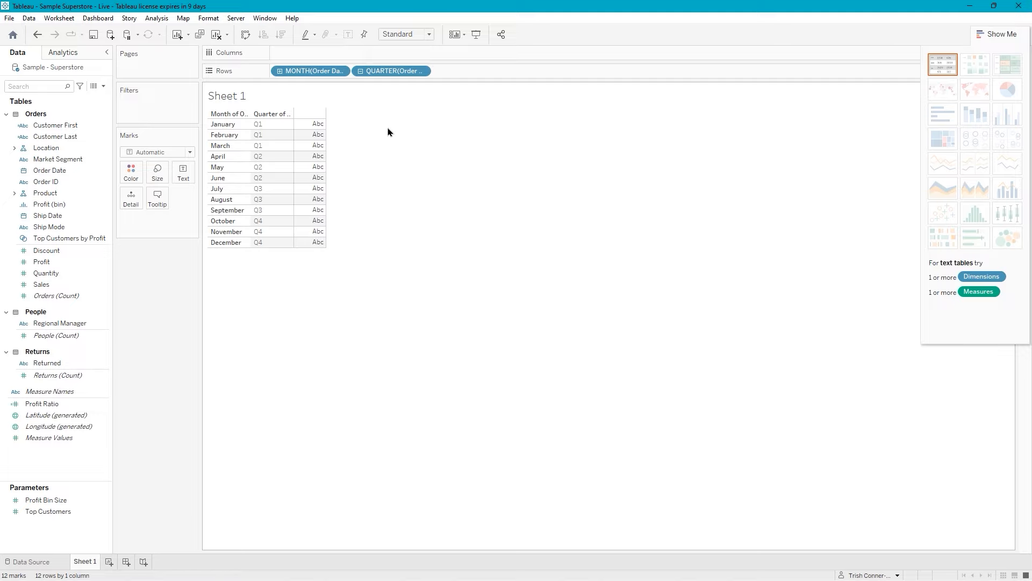
# - Add Sales to Columns and display the view as horizontal bars
pyautogui.click(60, 272)
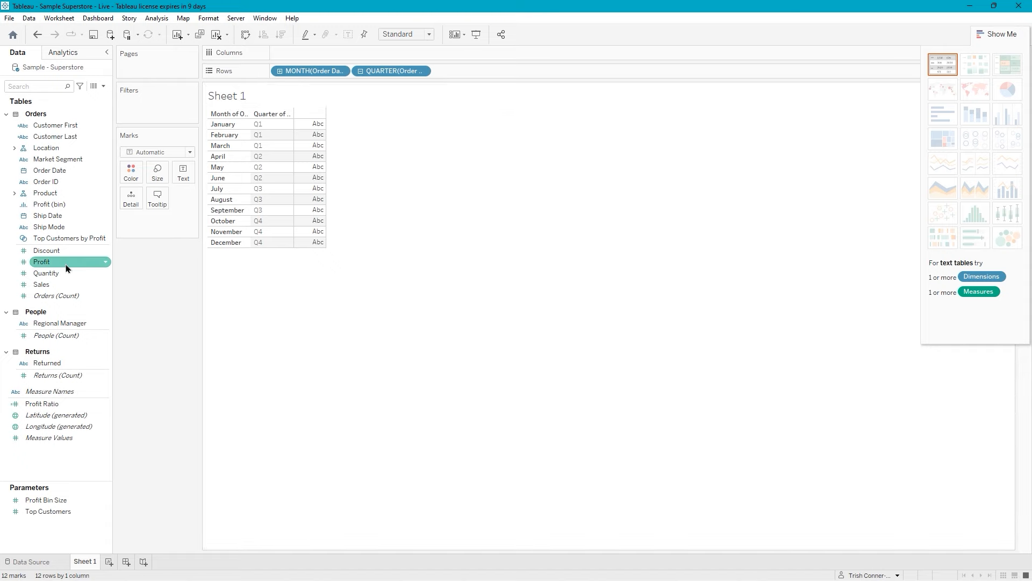
pyautogui.moveTo(58, 284); pyautogui.dragTo(305, 49)
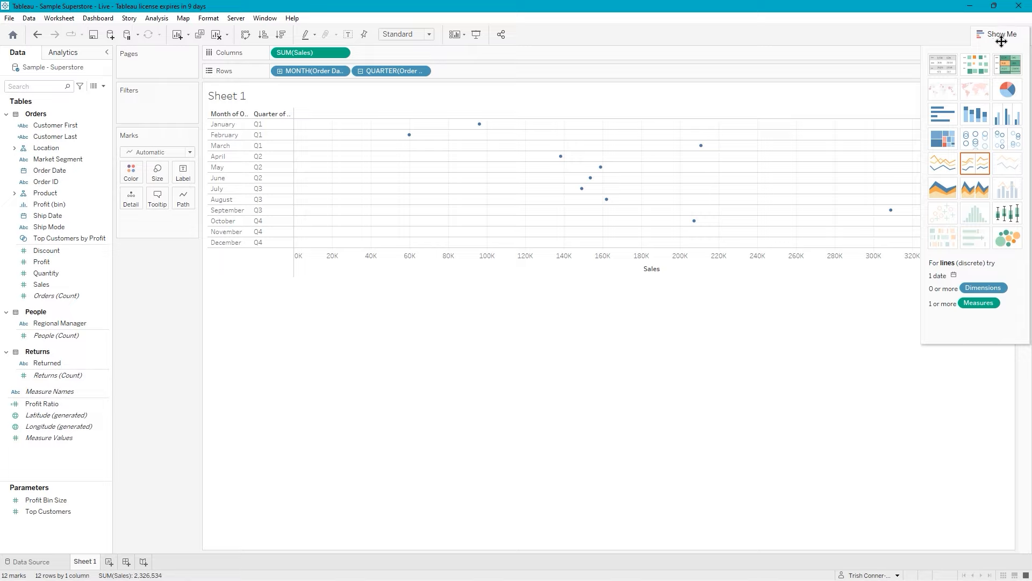
pyautogui.click(950, 115)
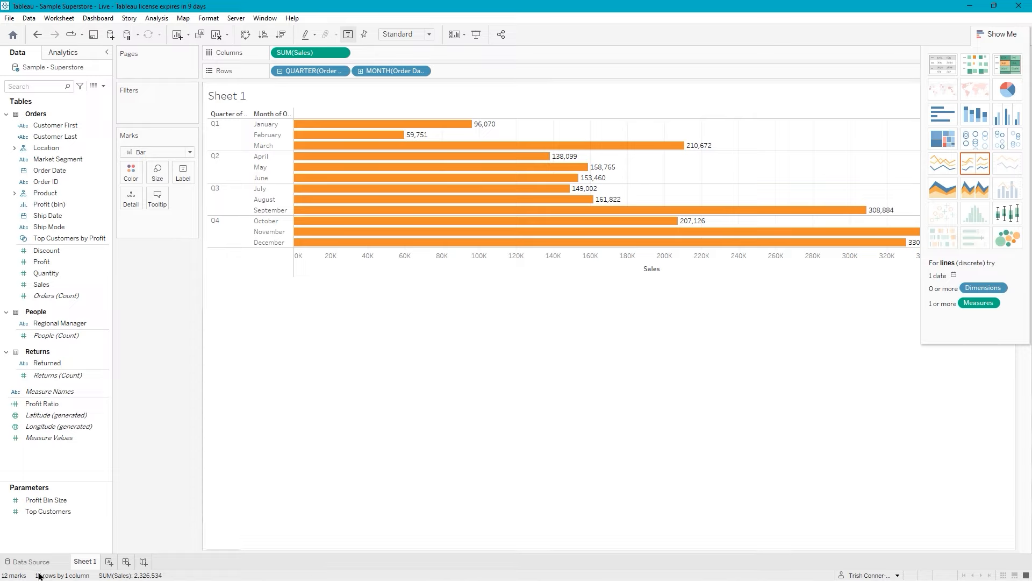
# - Rename Sheet 1 as Sales by Month and Quarter
pyautogui.doubleClick(78, 562)
pyautogui.press('BackSpace')
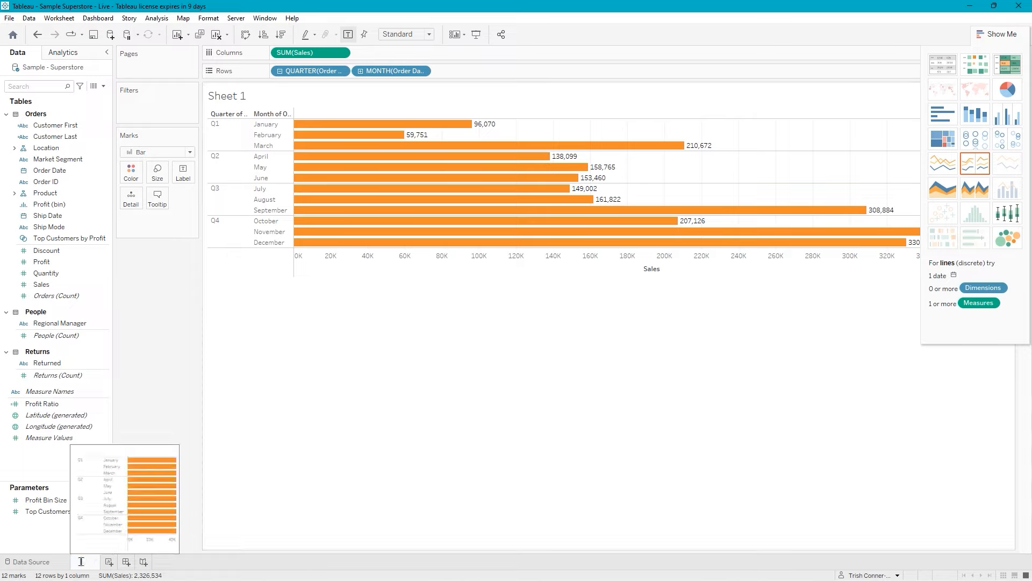
pyautogui.write('Sales by Month and Q')
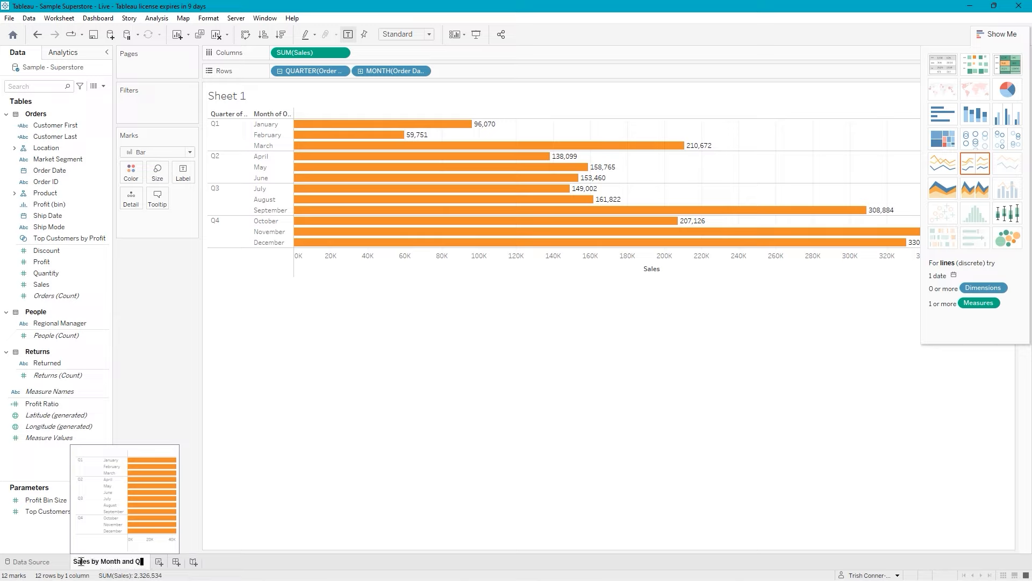
pyautogui.write('uarter')
pyautogui.press('Return')
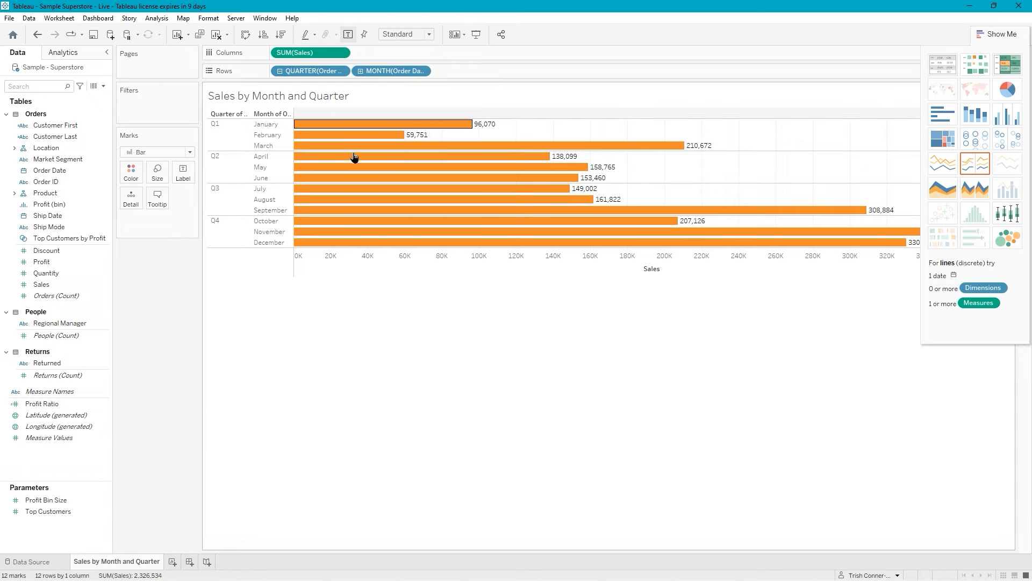
# - Start sharing the workbook to Tableau Online and check the project choices, keeping Tableau - Training
pyautogui.moveTo(429, 209)
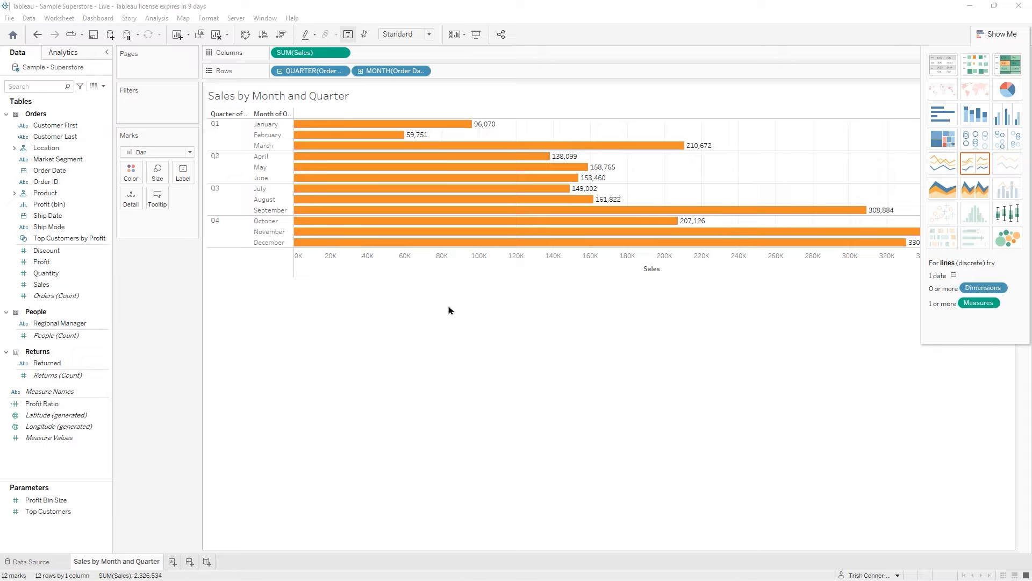
pyautogui.click(6, 18)
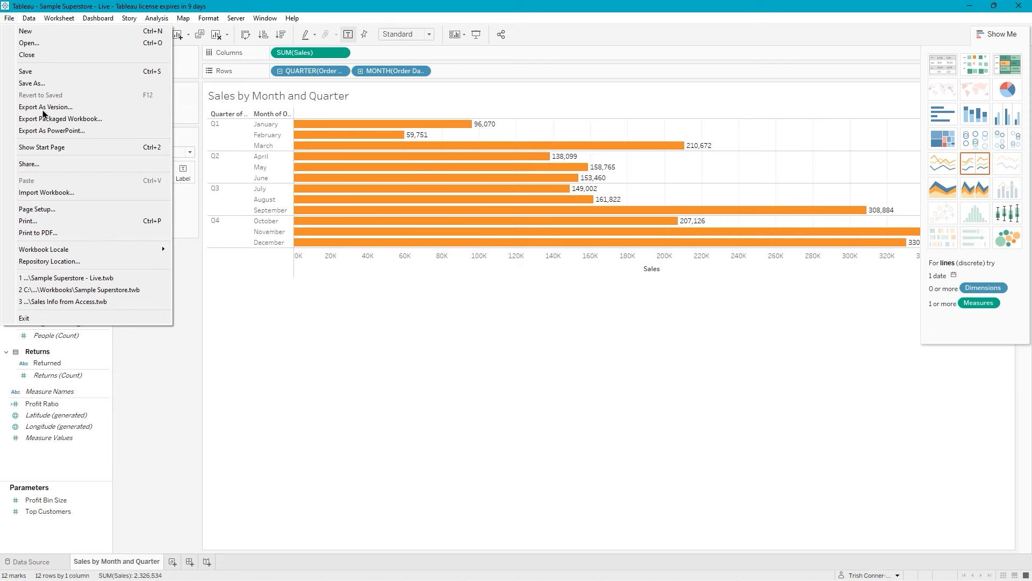
pyautogui.click(56, 169)
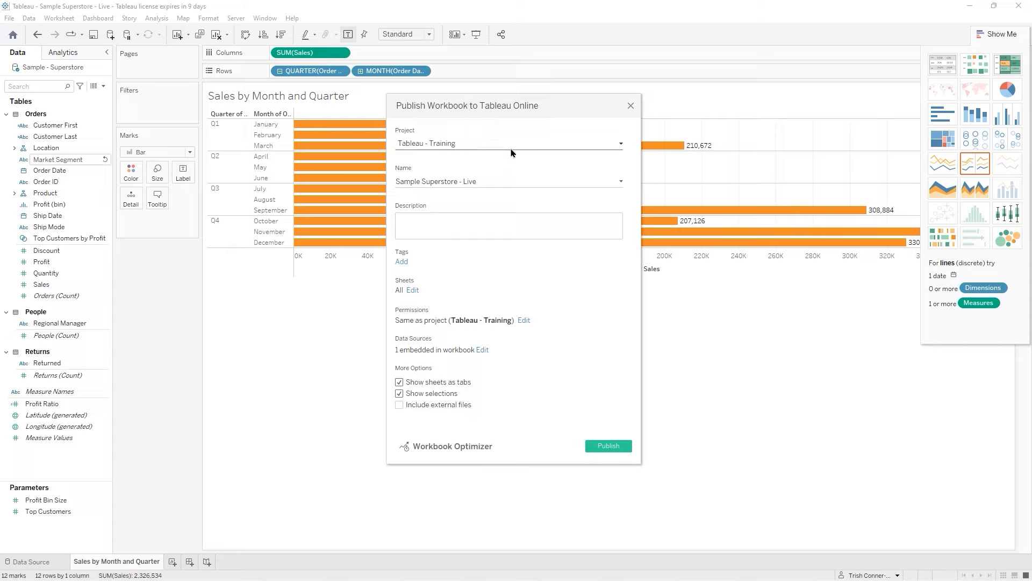
pyautogui.click(621, 146)
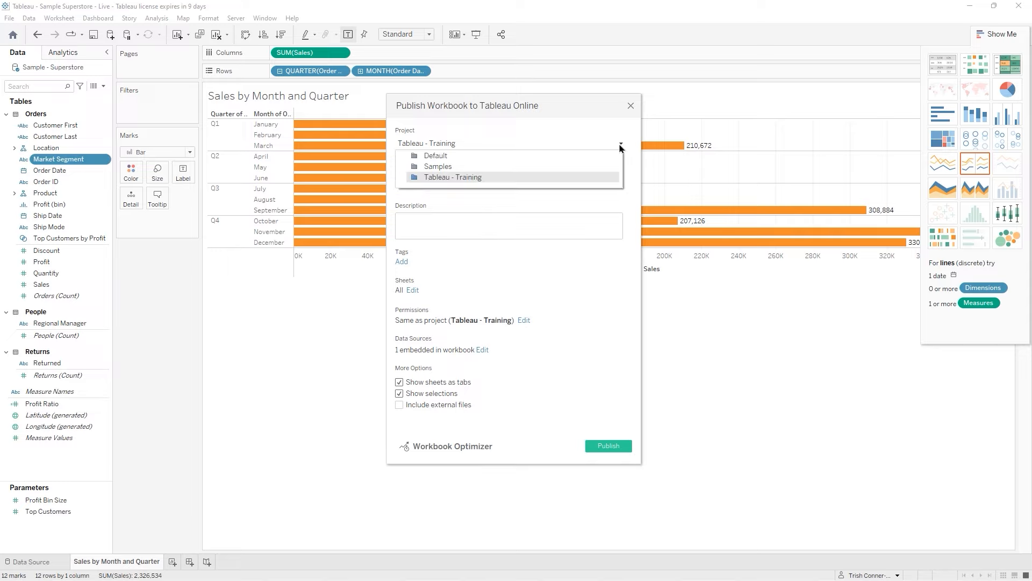
pyautogui.click(621, 148)
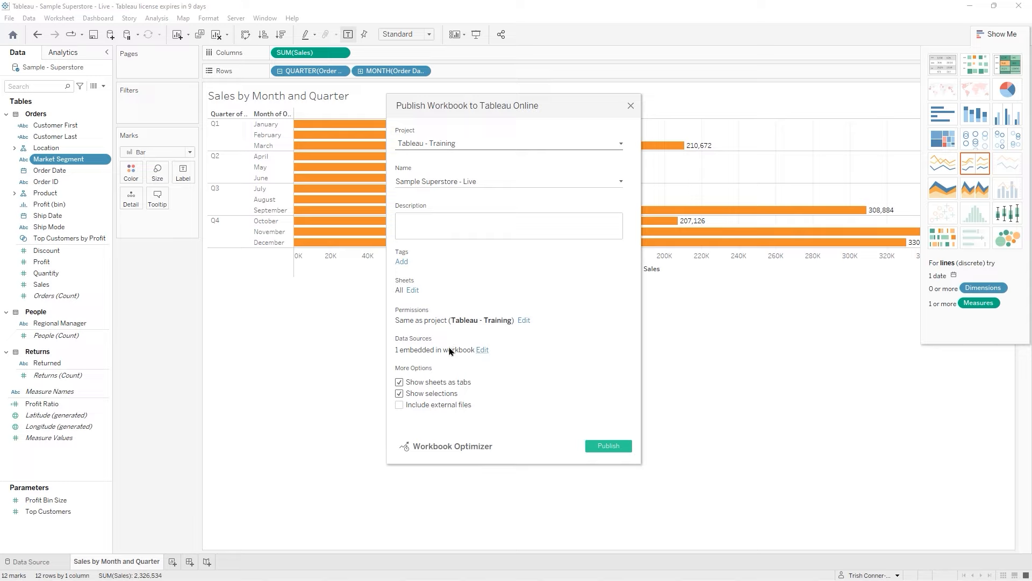
# - Review the publish type choices for the embedded Sample - Superstore data source
pyautogui.click(483, 350)
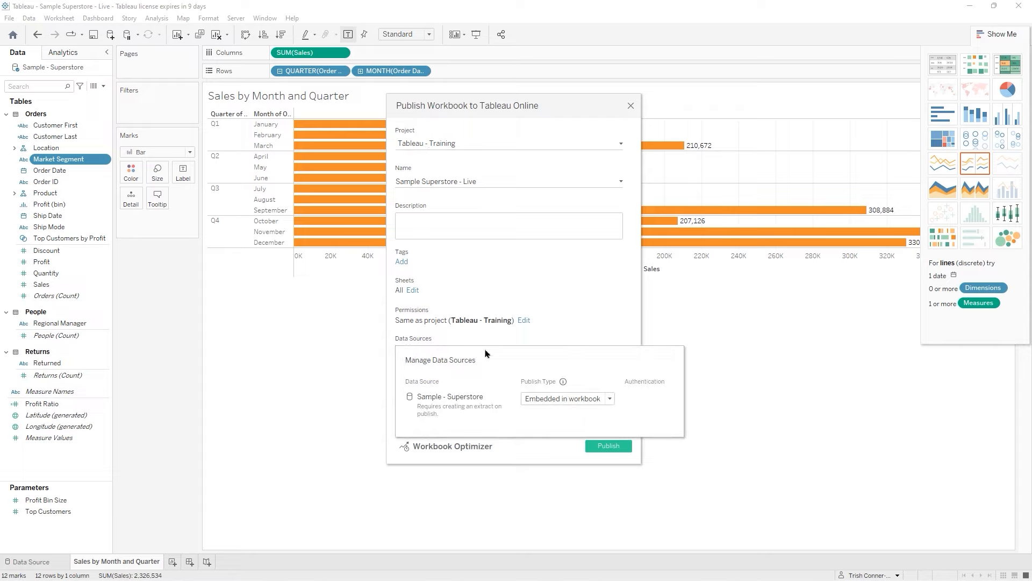
pyautogui.click(608, 400)
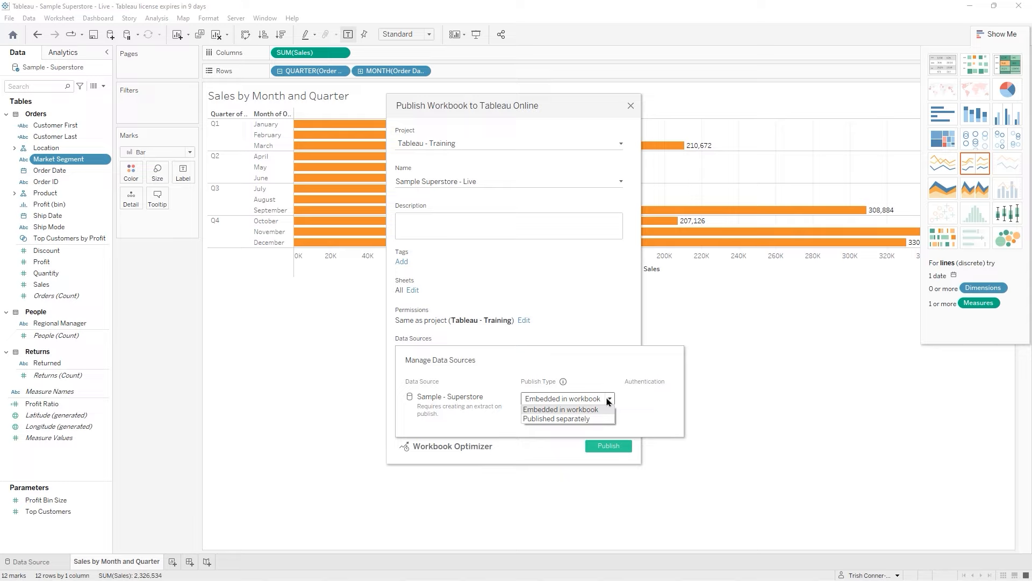
pyautogui.click(608, 401)
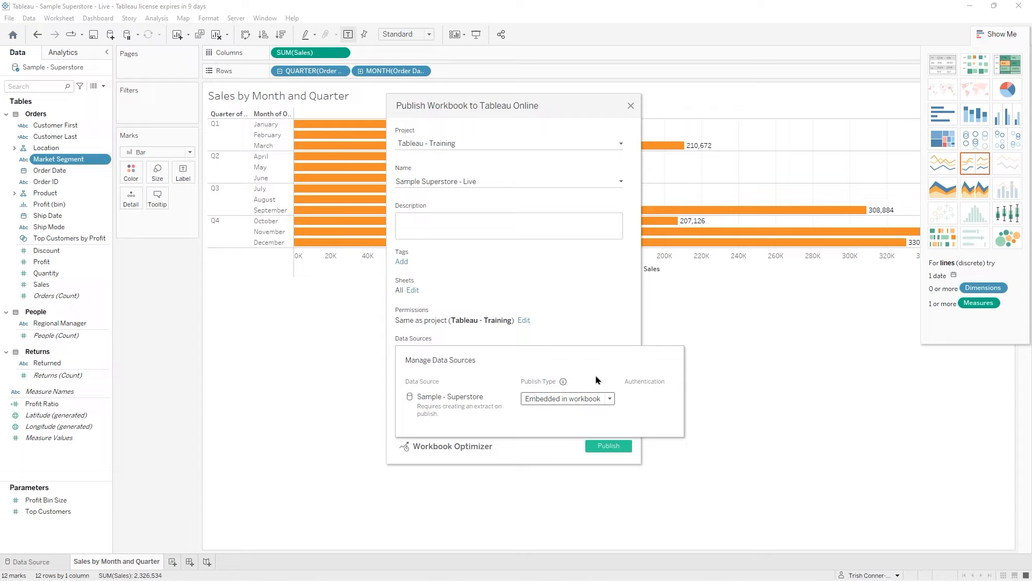
pyautogui.click(744, 354)
# - Try the Published separately type for the Sample - Superstore data source, and return it to Embedded in workbook
pyautogui.click(482, 350)
pyautogui.click(610, 400)
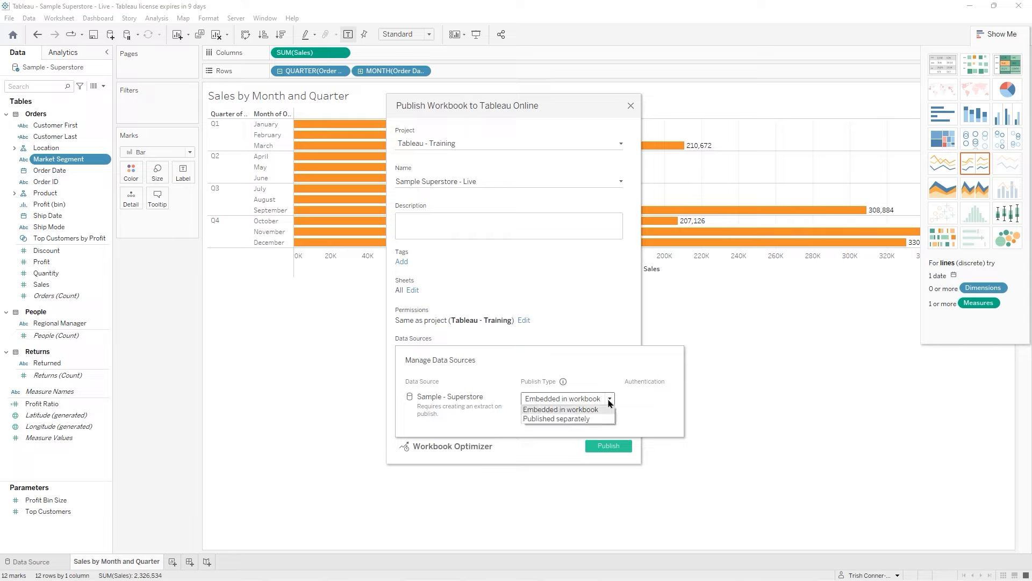
pyautogui.click(576, 420)
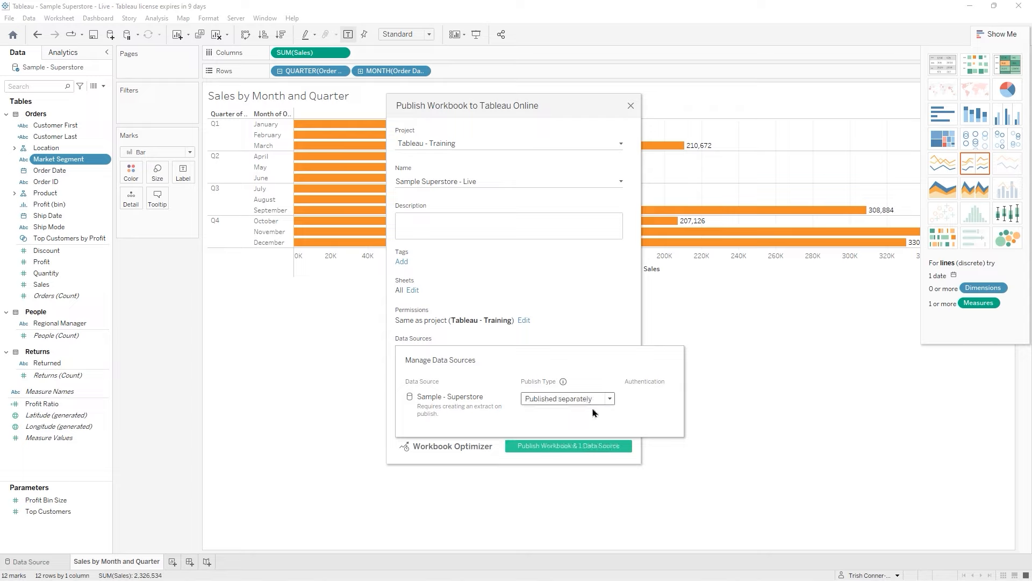
pyautogui.click(612, 401)
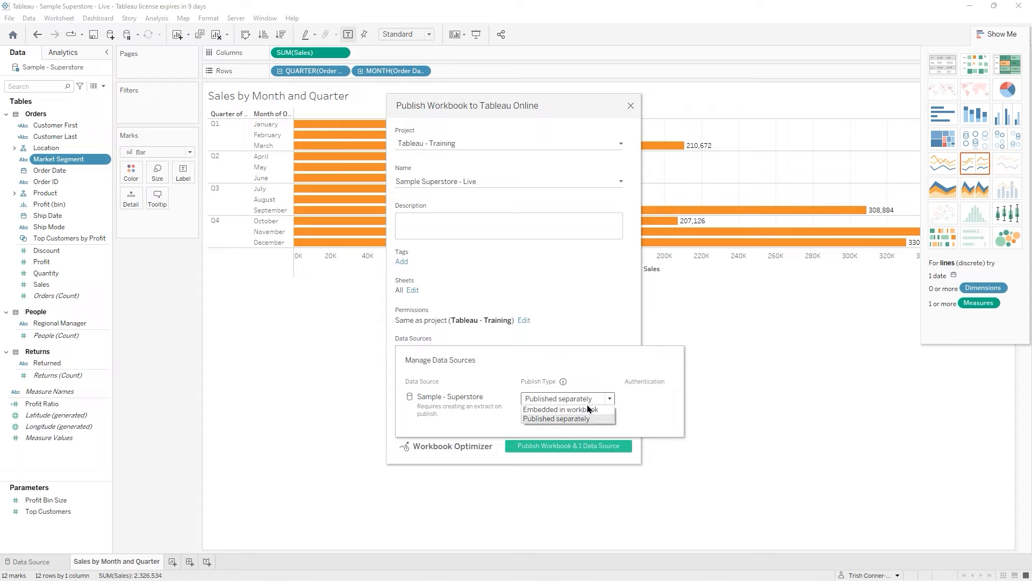
pyautogui.click(593, 409)
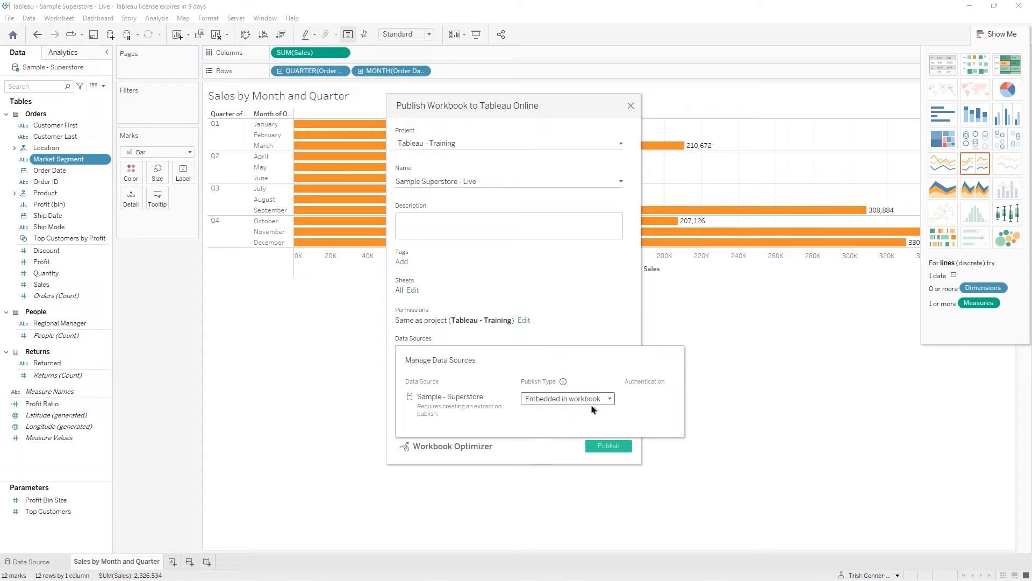
pyautogui.click(598, 301)
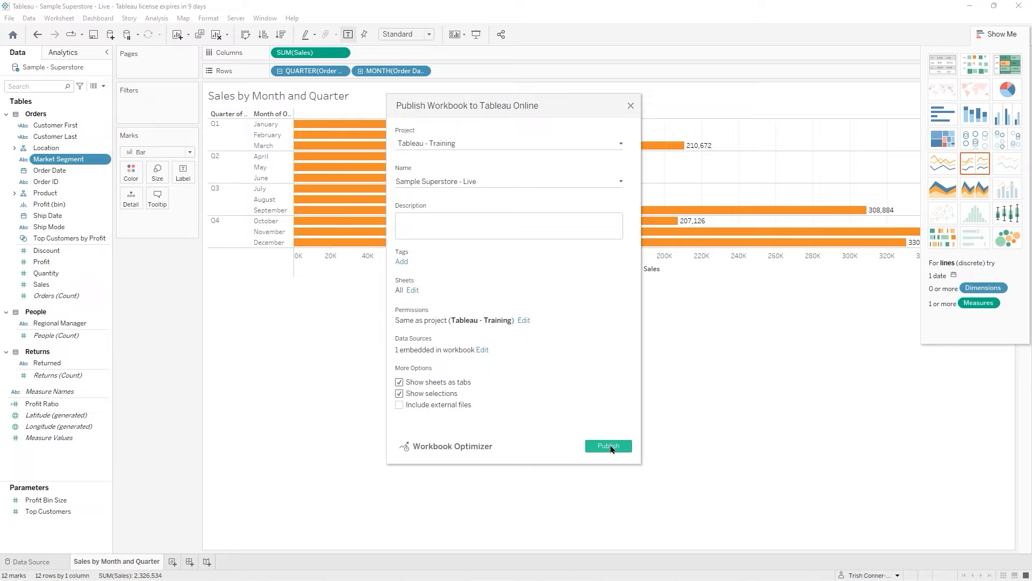
# - Publish the Sample Superstore - Live workbook to Tableau Online and dismiss the publishing notice
pyautogui.click(609, 446)
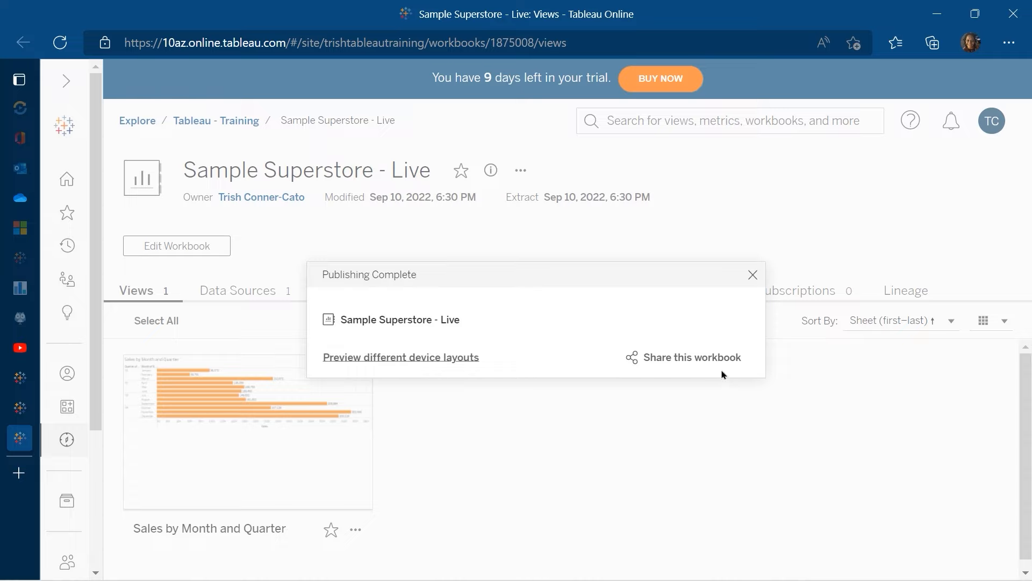
pyautogui.click(754, 275)
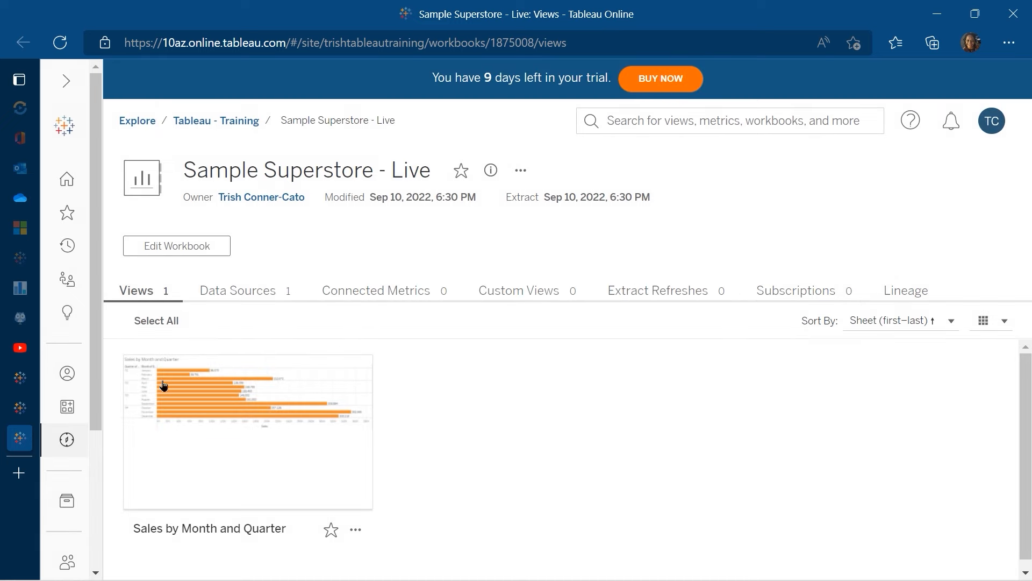
# - Inspect the published workbook's data sources and the actions available for the Sales by Month and Quarter view
pyautogui.moveTo(139, 474)
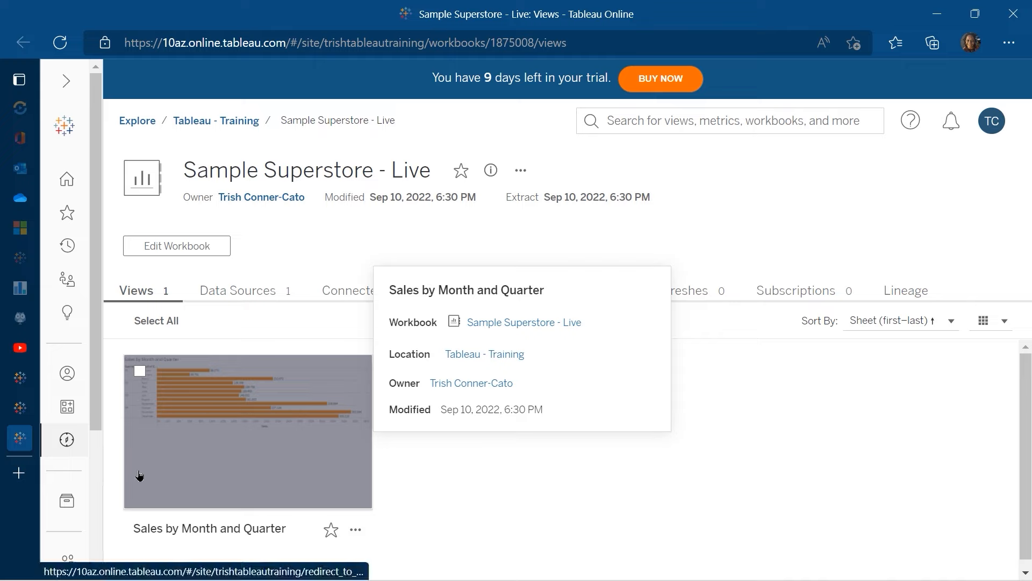
pyautogui.click(235, 291)
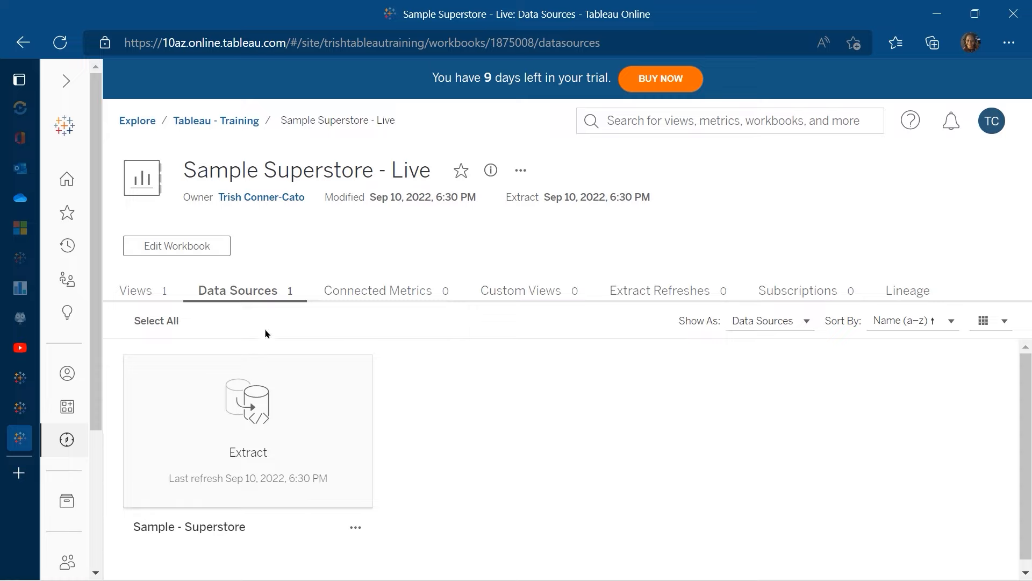
pyautogui.click(156, 297)
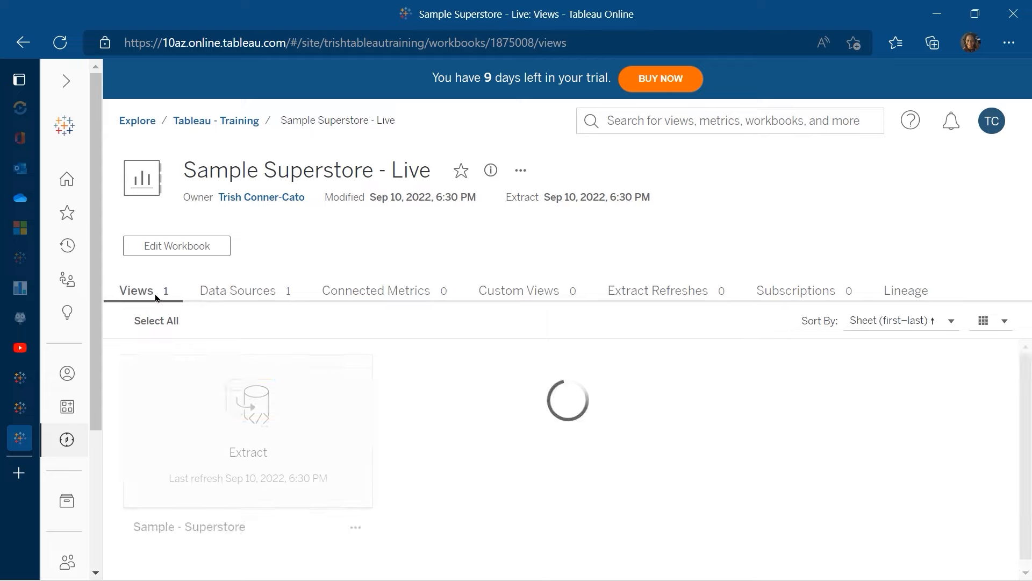
pyautogui.click(356, 531)
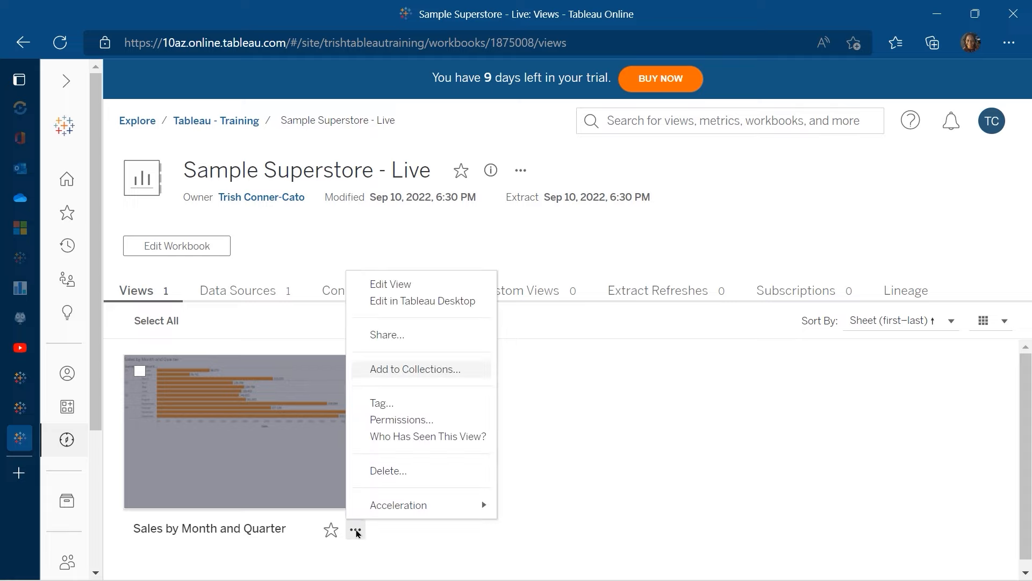
# - Share the Sales by Month and Quarter view with the training user account and dismiss the sharing notices
pyautogui.click(401, 336)
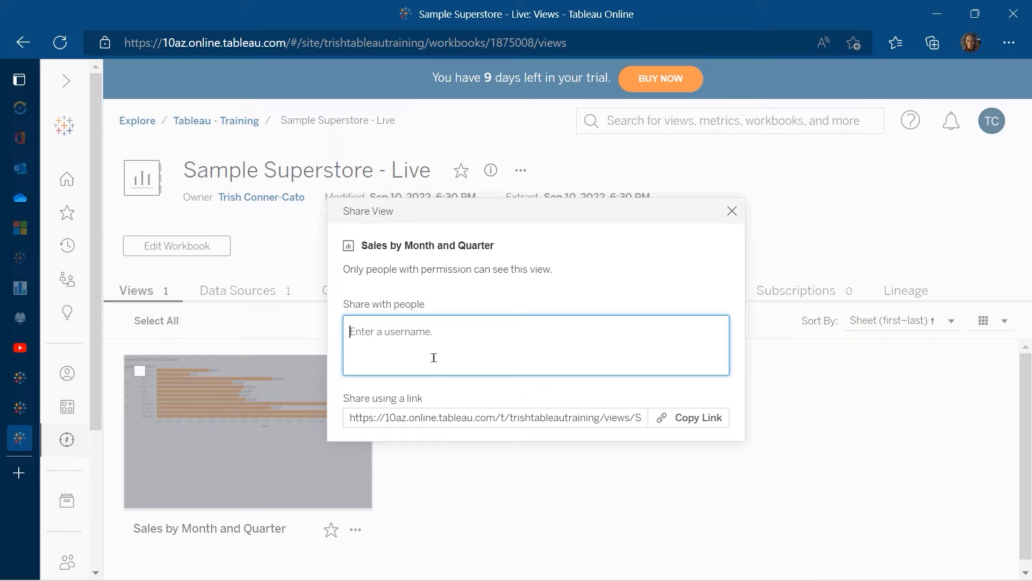
pyautogui.write('tr')
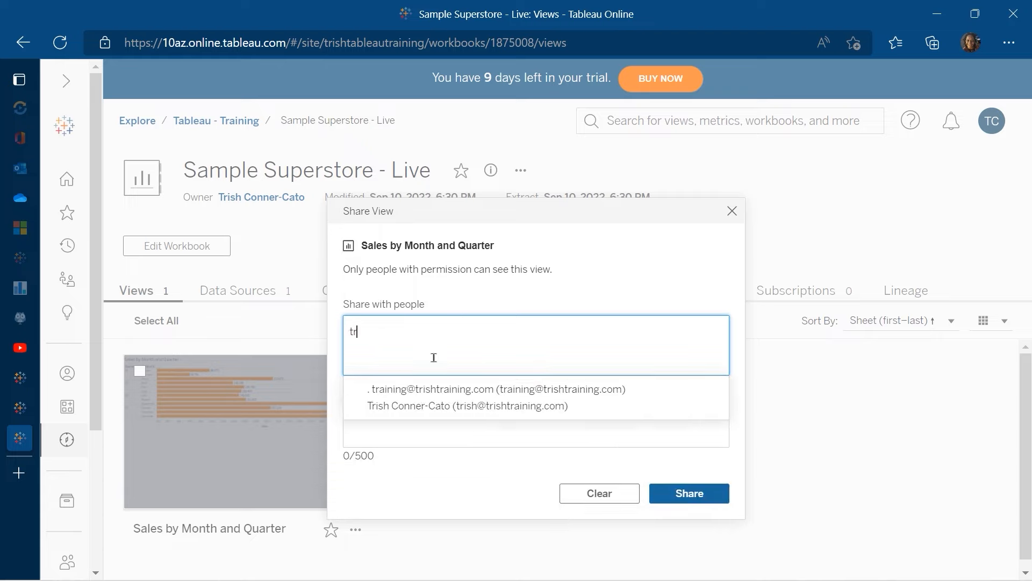
pyautogui.click(439, 388)
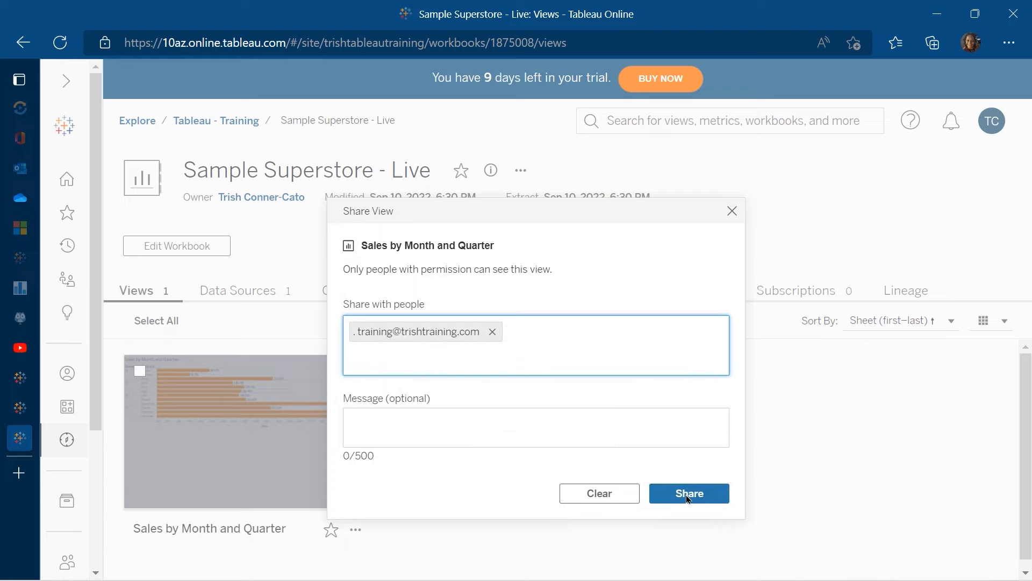
pyautogui.click(687, 495)
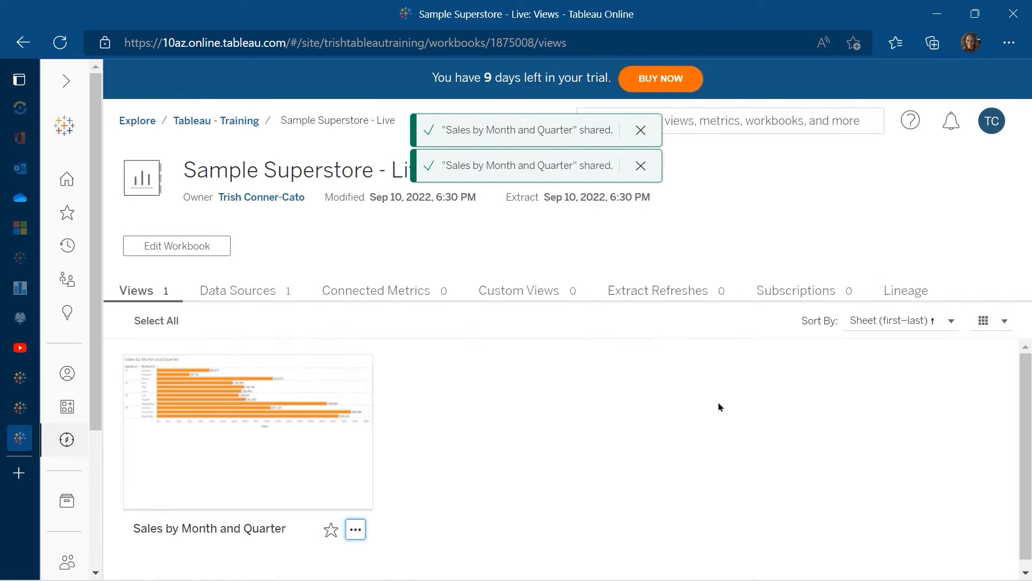
pyautogui.click(640, 129)
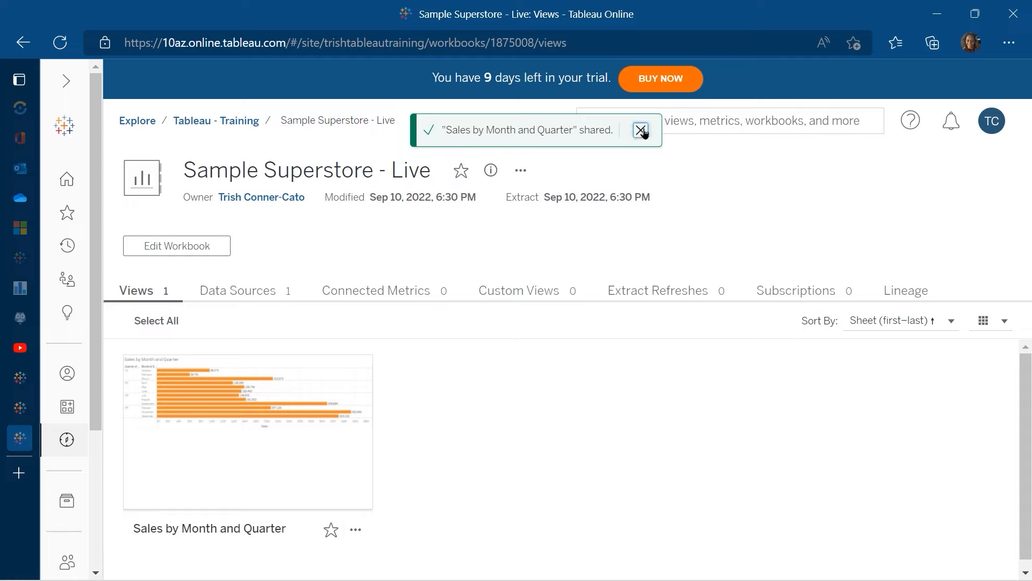
pyautogui.click(640, 129)
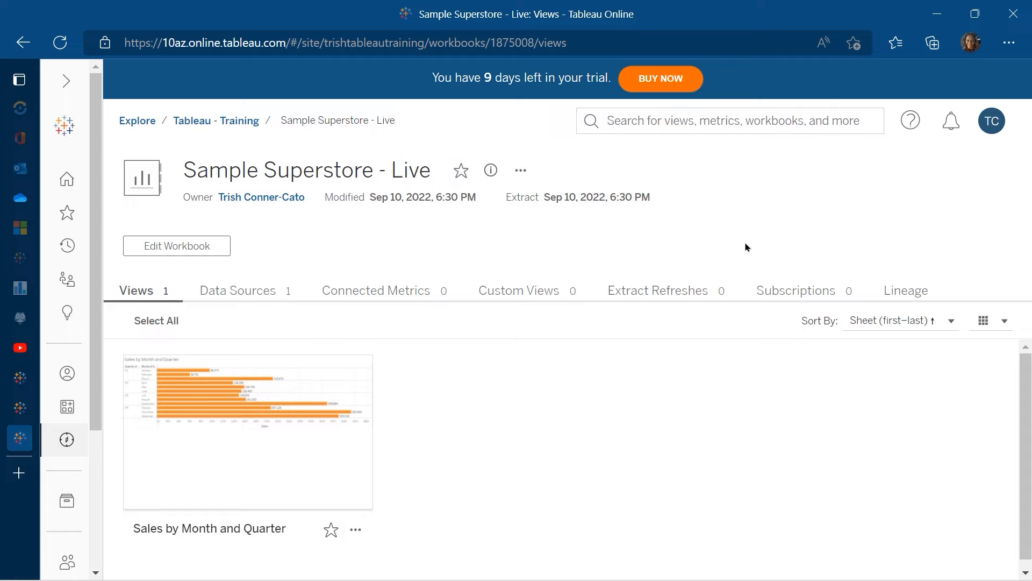
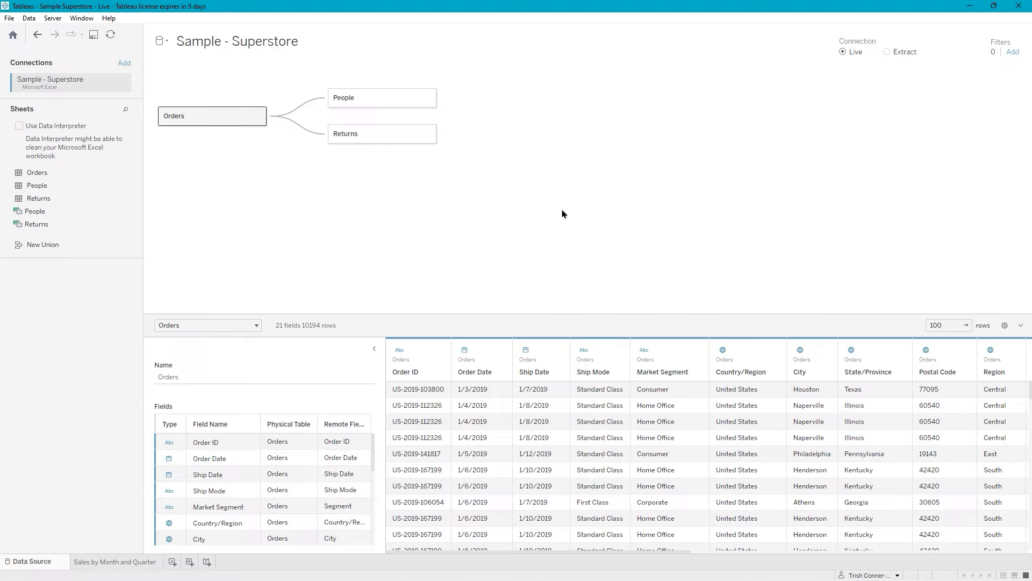
# - Join the People sheet to Orders inside the Orders logical table and inspect the joined columns in the data preview
pyautogui.doubleClick(197, 120)
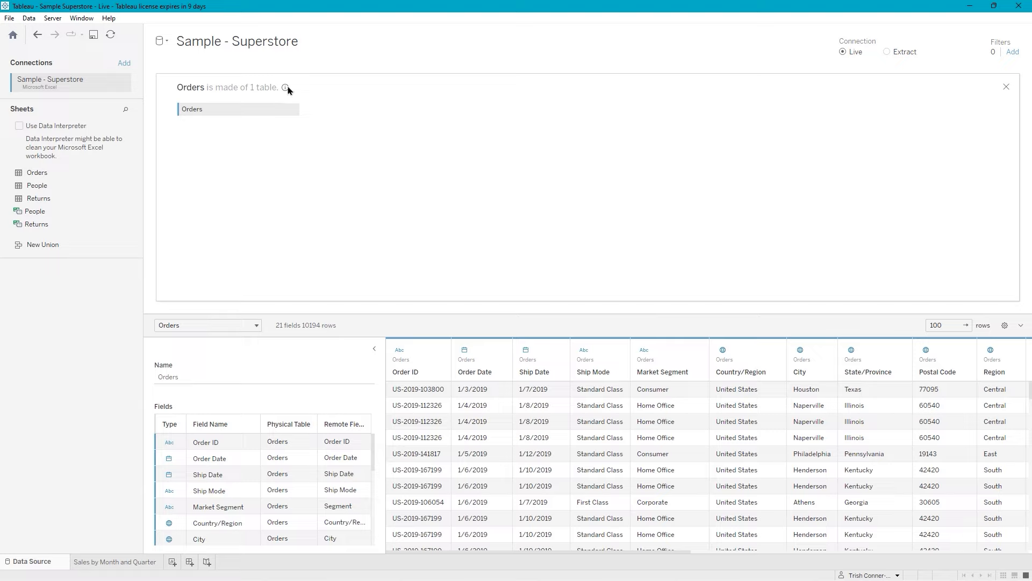
pyautogui.moveTo(289, 88)
pyautogui.moveTo(36, 187); pyautogui.dragTo(189, 135)
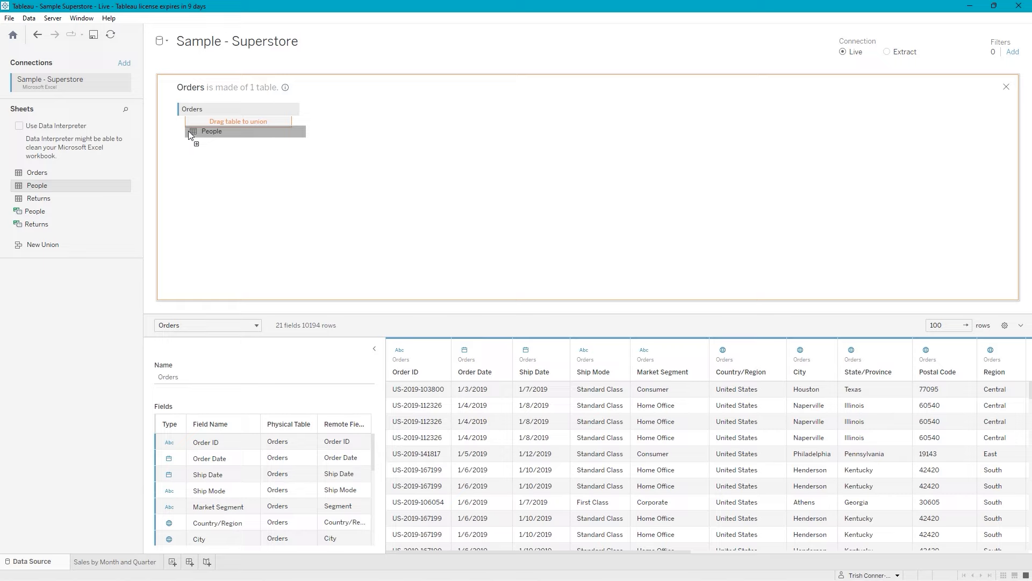
pyautogui.moveTo(188, 130); pyautogui.dragTo(355, 118)
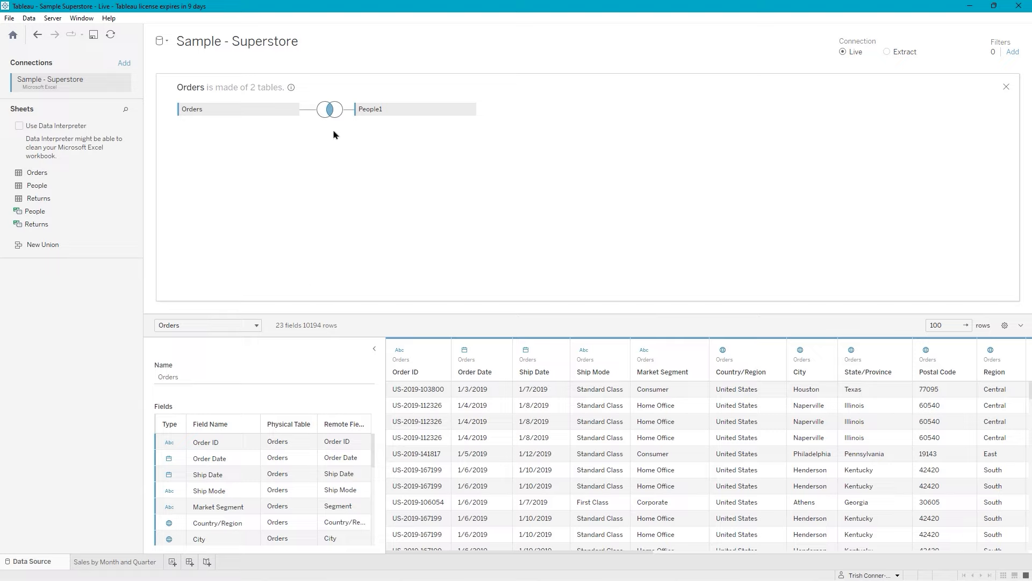
pyautogui.moveTo(331, 115)
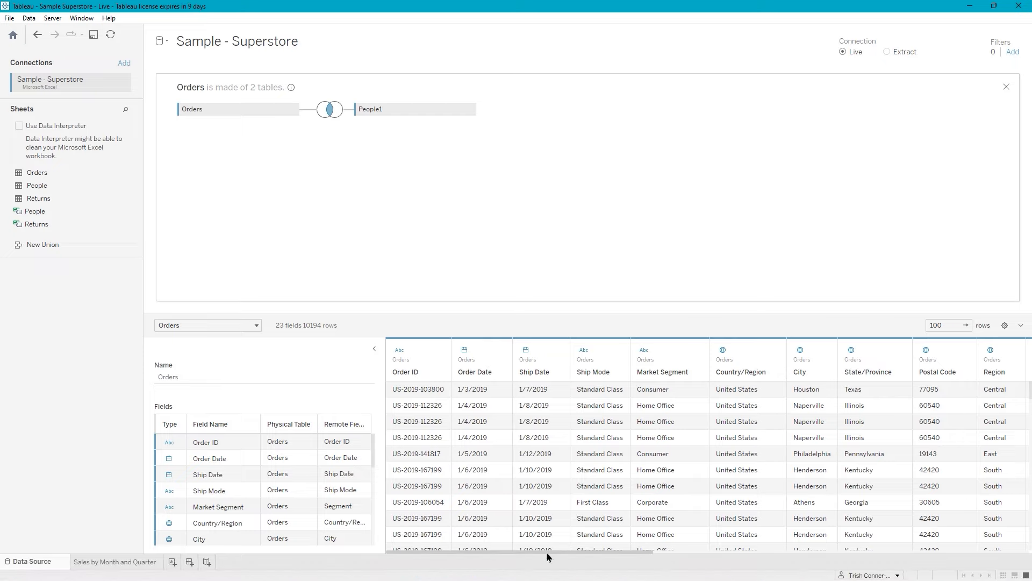
pyautogui.moveTo(571, 551); pyautogui.dragTo(677, 567)
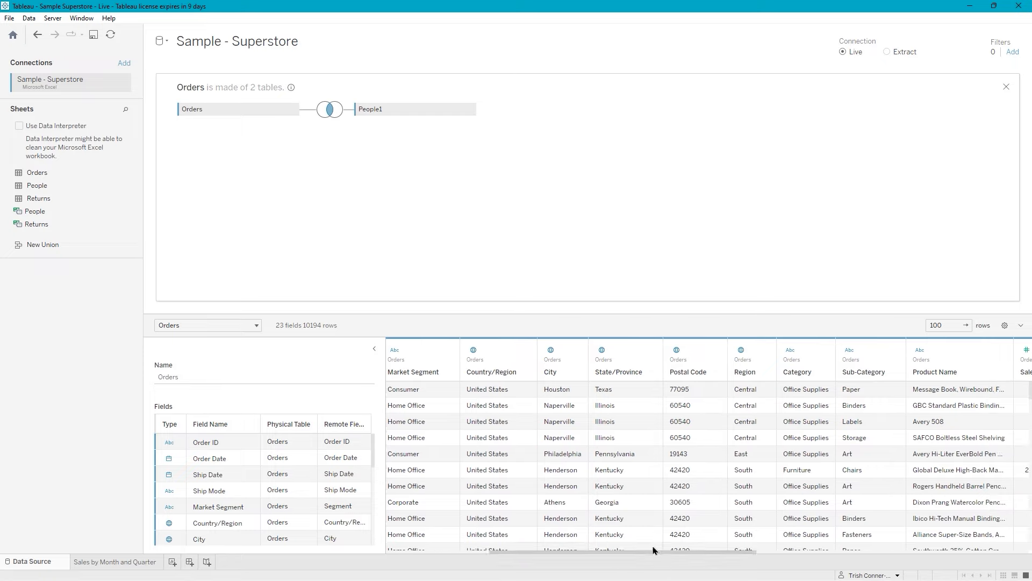
pyautogui.moveTo(653, 550); pyautogui.dragTo(908, 538)
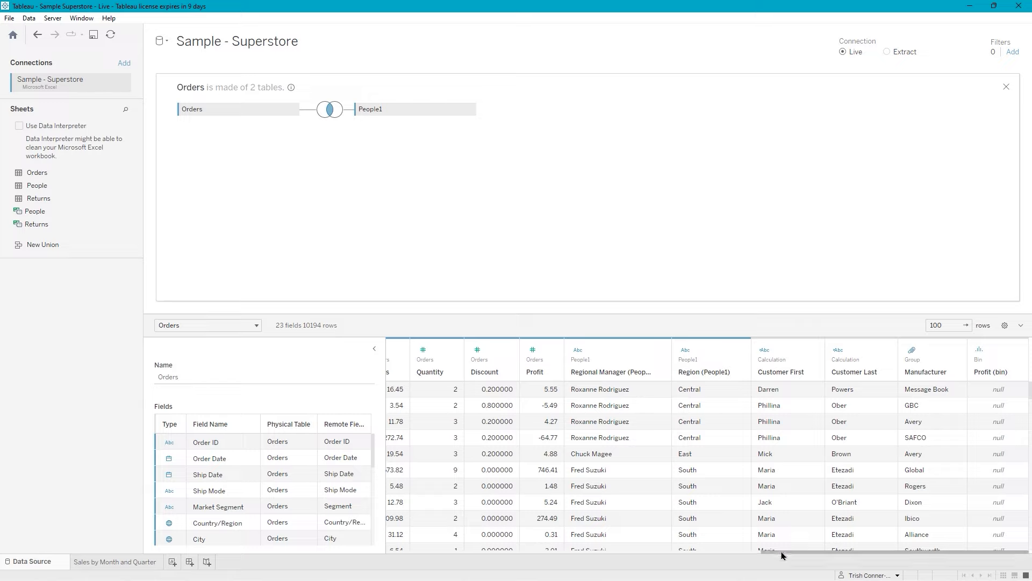
pyautogui.moveTo(781, 553); pyautogui.dragTo(386, 558)
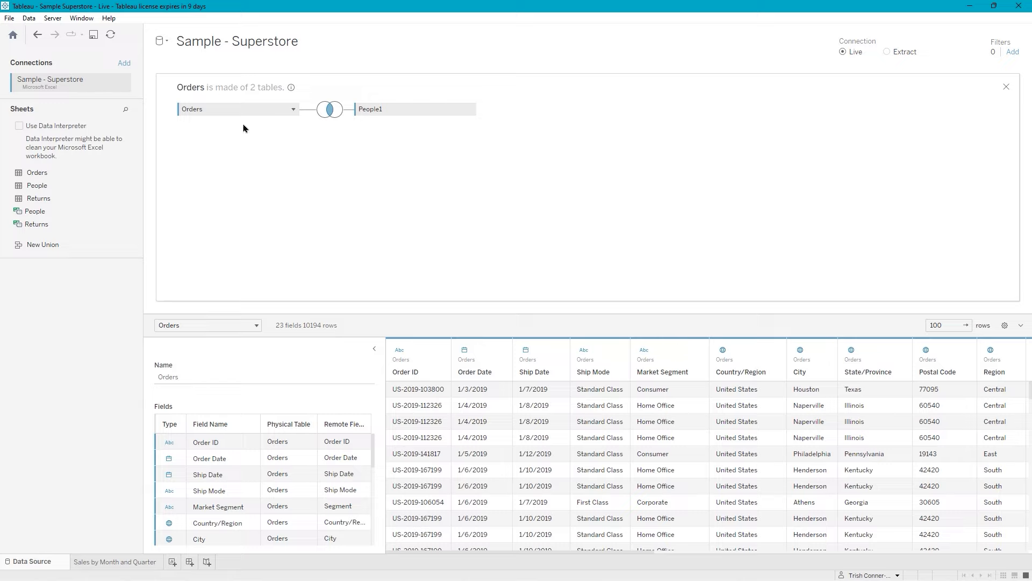
# - Join the Returns sheet to Orders, review the Orders–People join settings, and return to the relationship canvas
pyautogui.moveTo(39, 198); pyautogui.dragTo(392, 159)
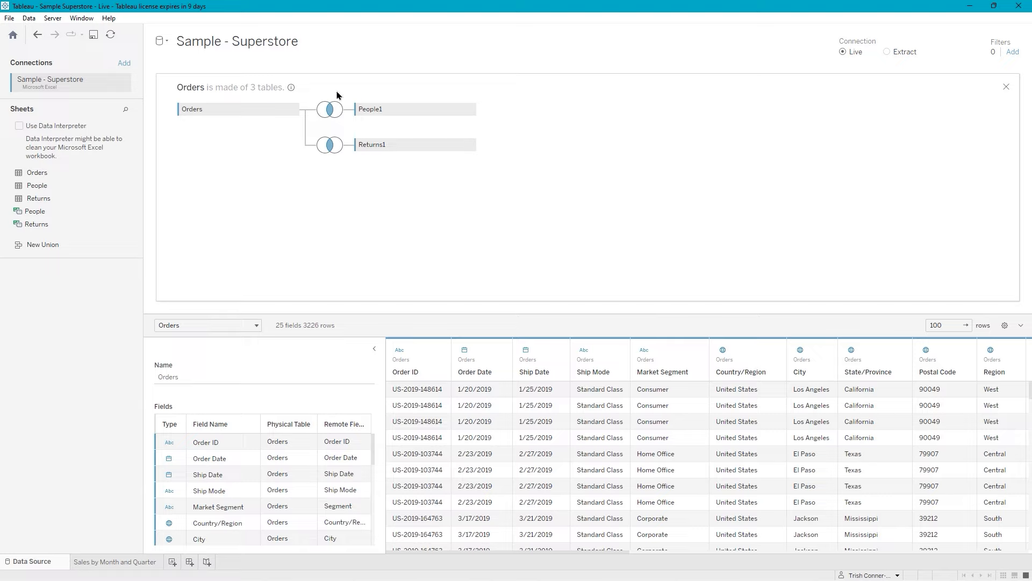
pyautogui.moveTo(331, 151)
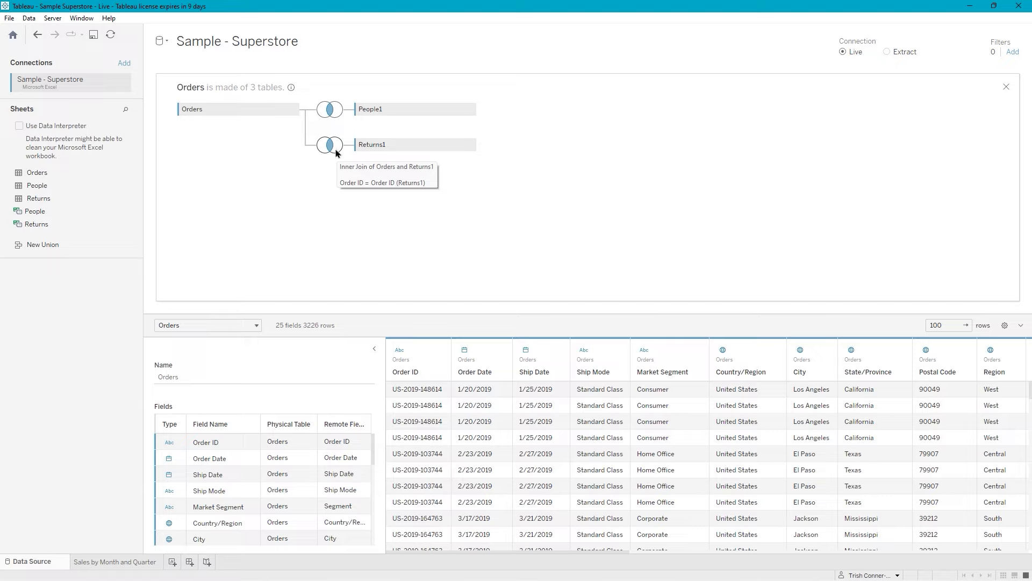
pyautogui.click(331, 115)
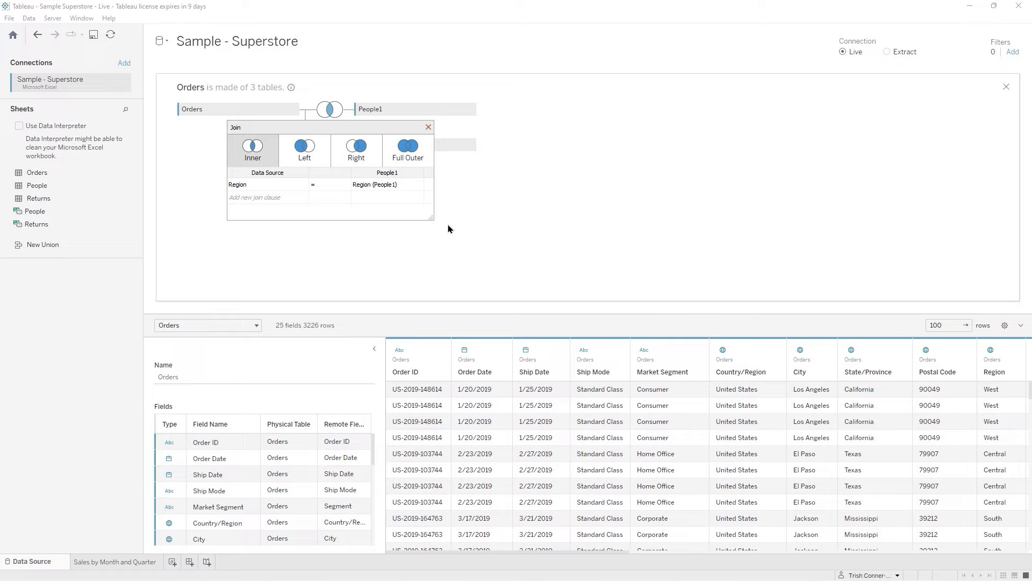
pyautogui.click(429, 127)
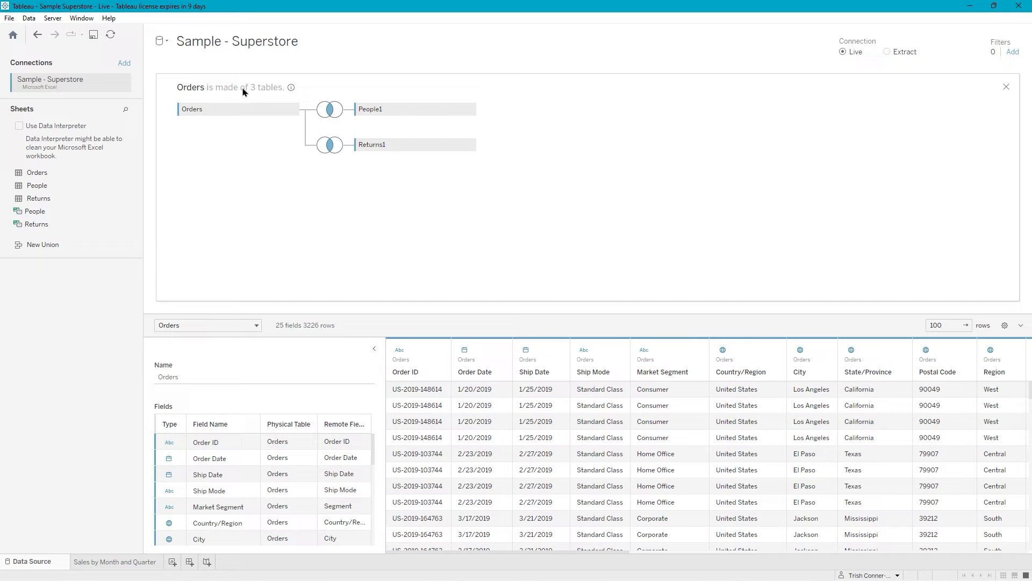
pyautogui.moveTo(293, 91)
pyautogui.click(1007, 88)
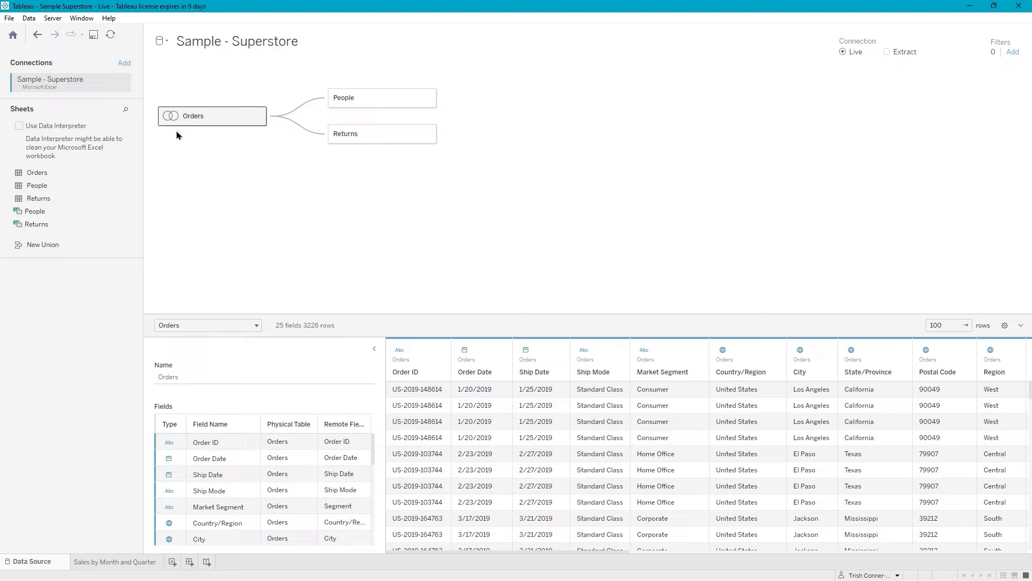
# - Save the Sample Superstore - Live workbook with its joined Orders table and close the workbook
pyautogui.moveTo(173, 123)
pyautogui.moveTo(373, 453); pyautogui.dragTo(422, 199)
pyautogui.click(93, 37)
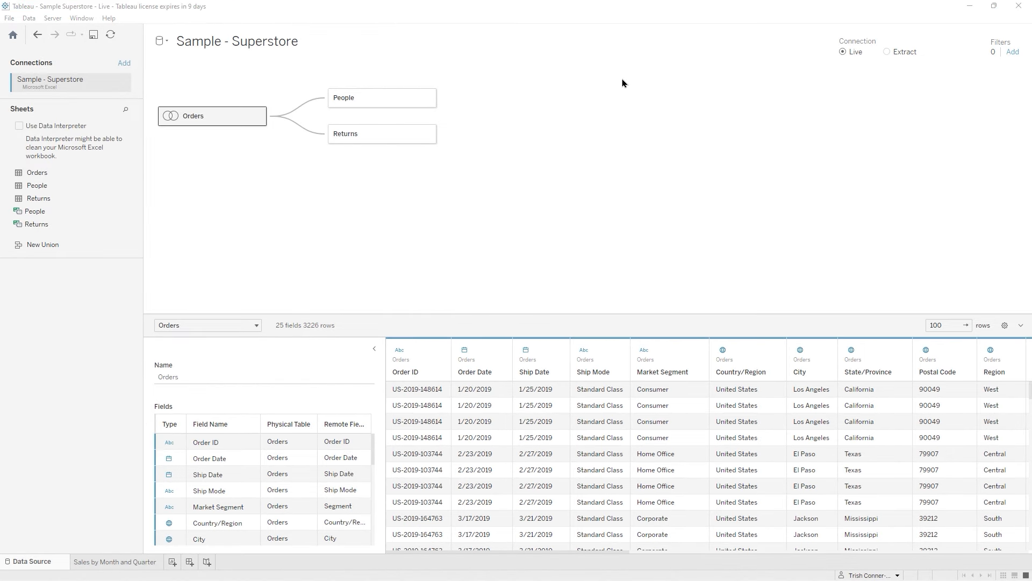
pyautogui.click(237, 211)
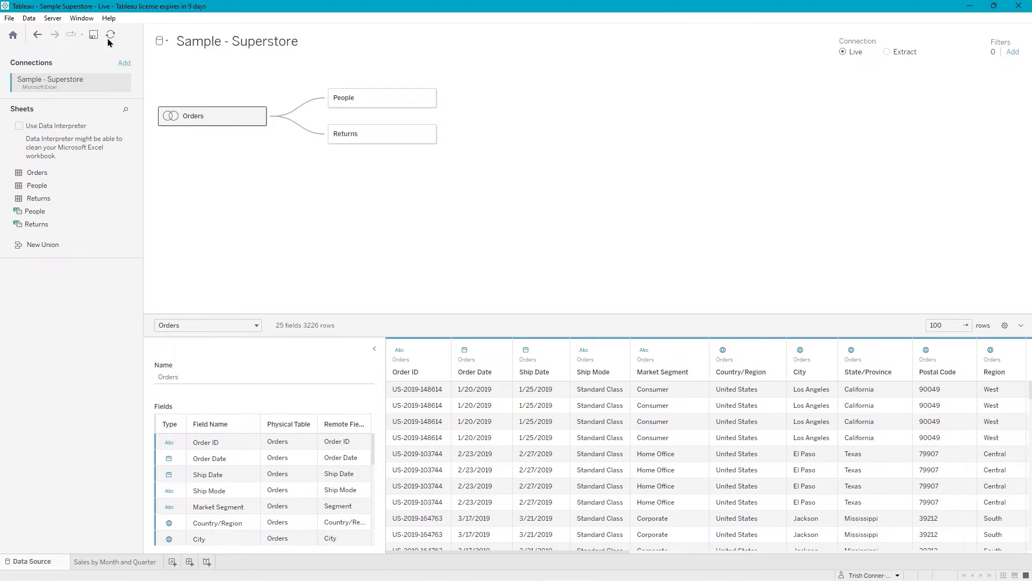
pyautogui.click(9, 20)
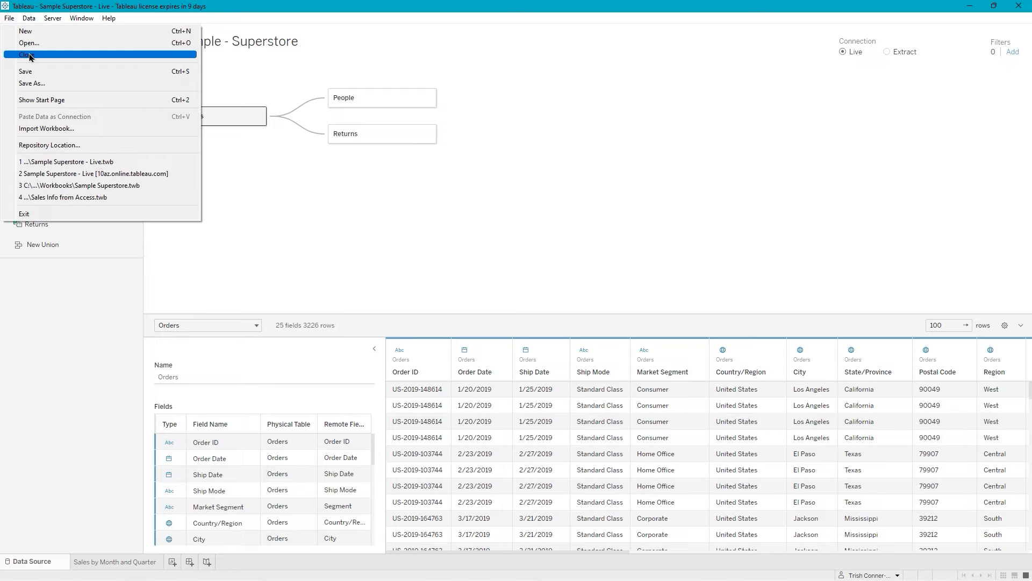
pyautogui.click(30, 55)
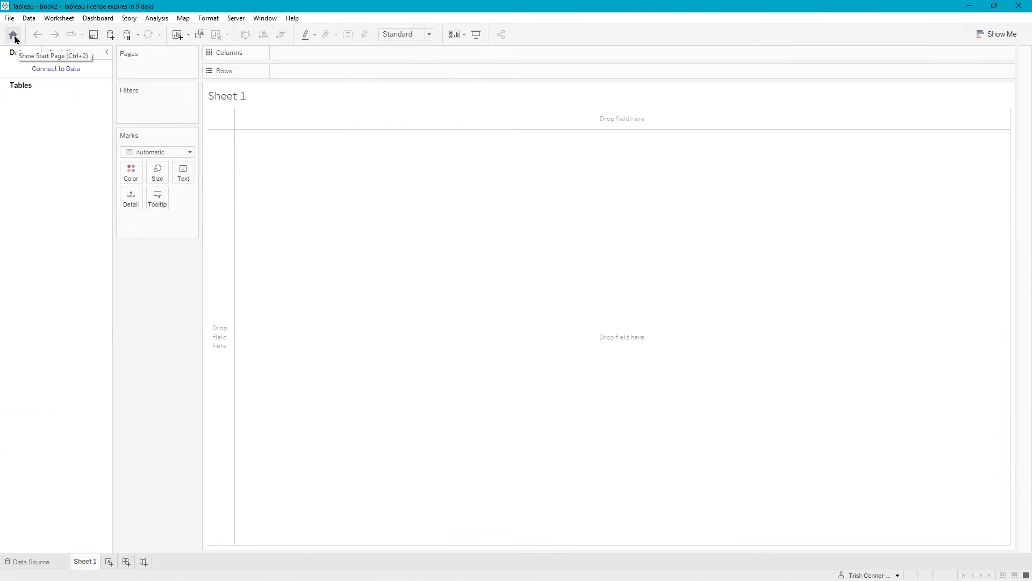
# - Connect the new workbook to the Orders text file in the Files for Video Description folder
pyautogui.click(13, 36)
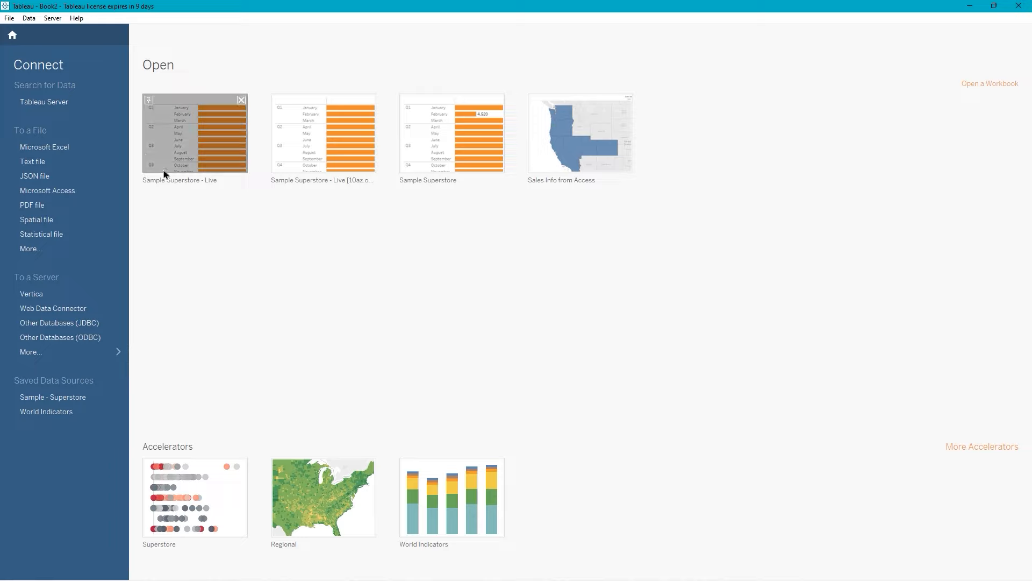
pyautogui.click(45, 162)
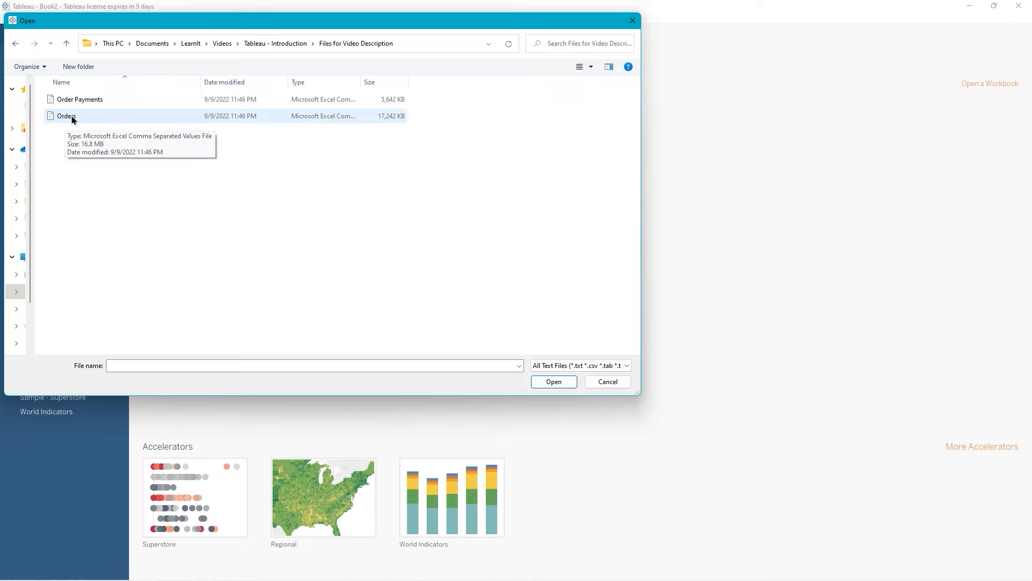
pyautogui.doubleClick(72, 118)
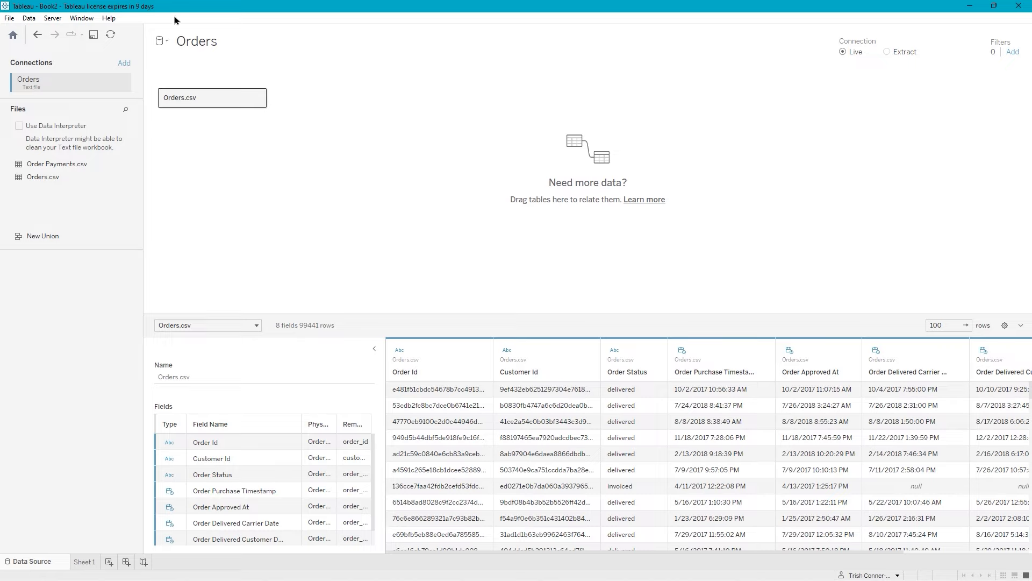
# - Add the Order Payments text file to the workbook as a separate new data source
pyautogui.click(163, 44)
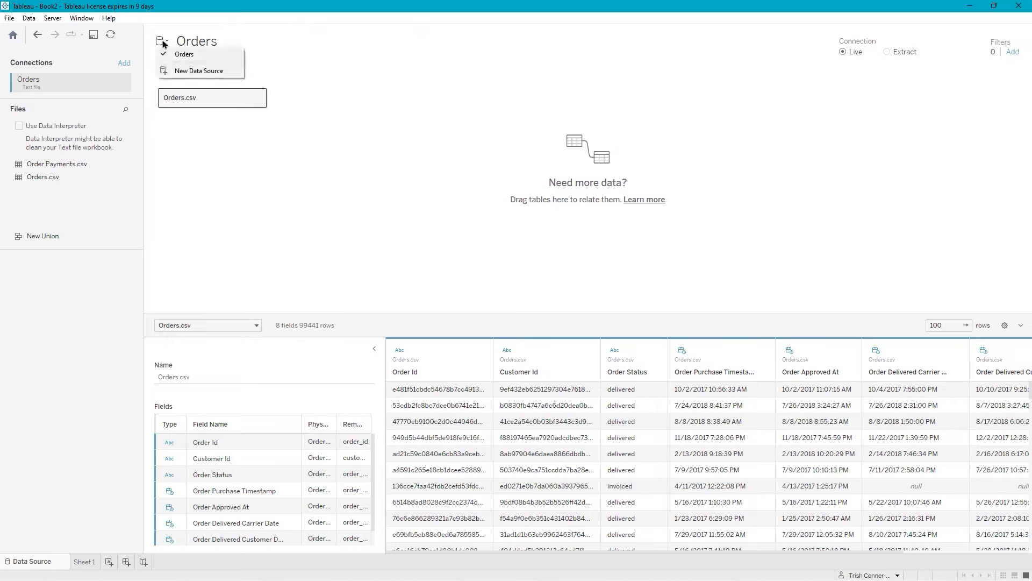
pyautogui.click(172, 71)
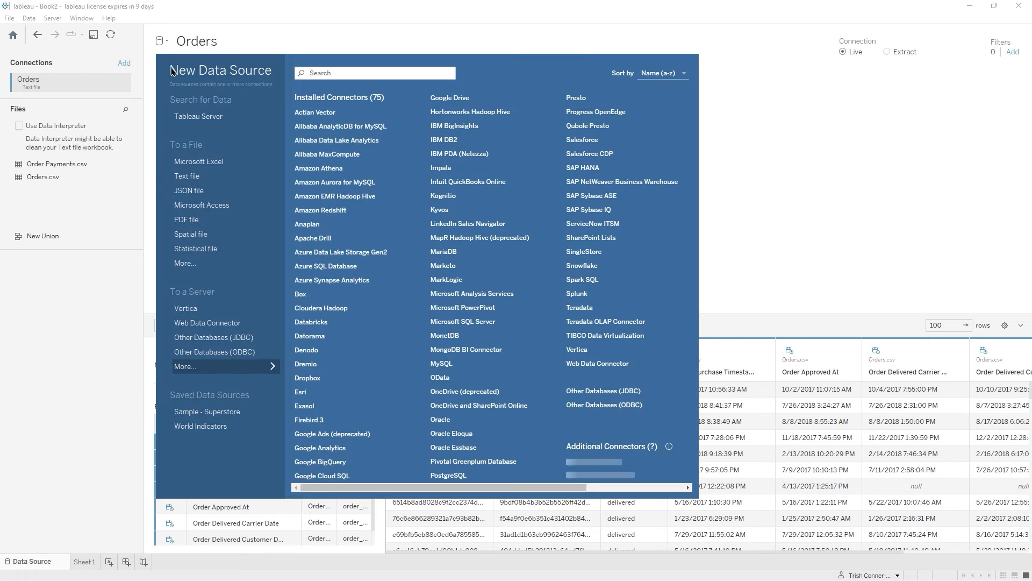
pyautogui.click(196, 177)
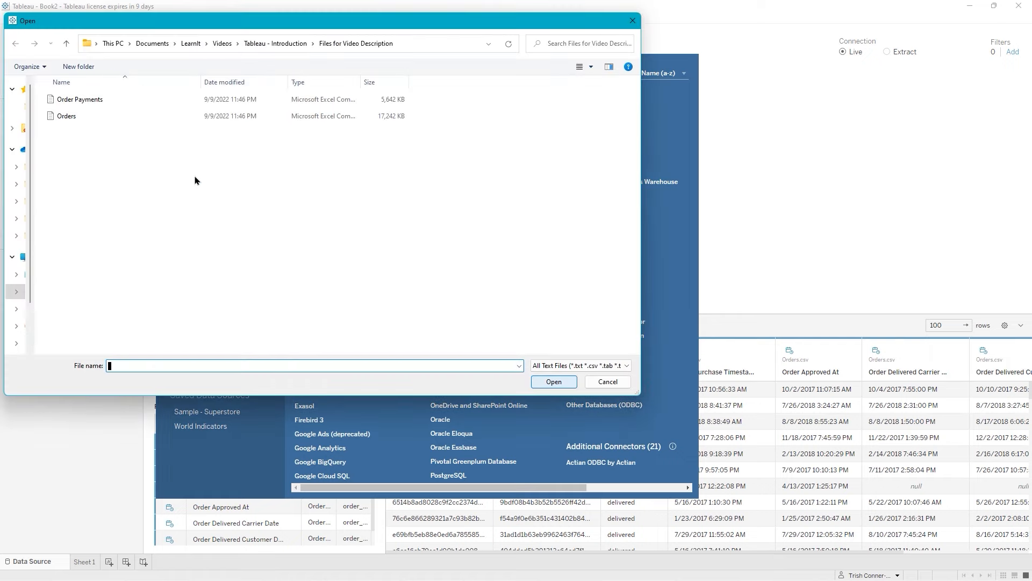
pyautogui.doubleClick(91, 102)
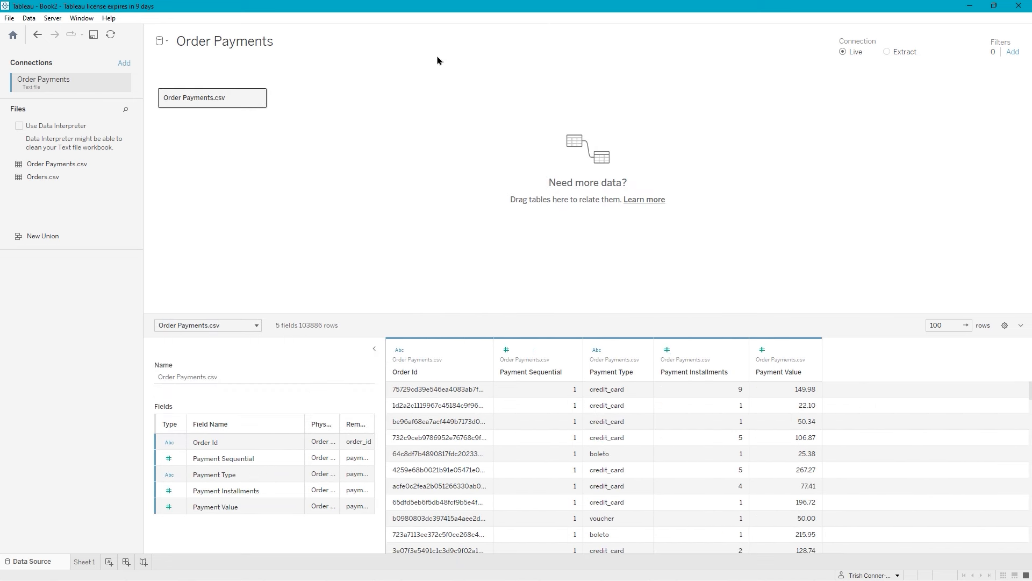
# - Switch to the Orders data source and back to Order Payments, and open the Sheet 1 worksheet
pyautogui.click(166, 43)
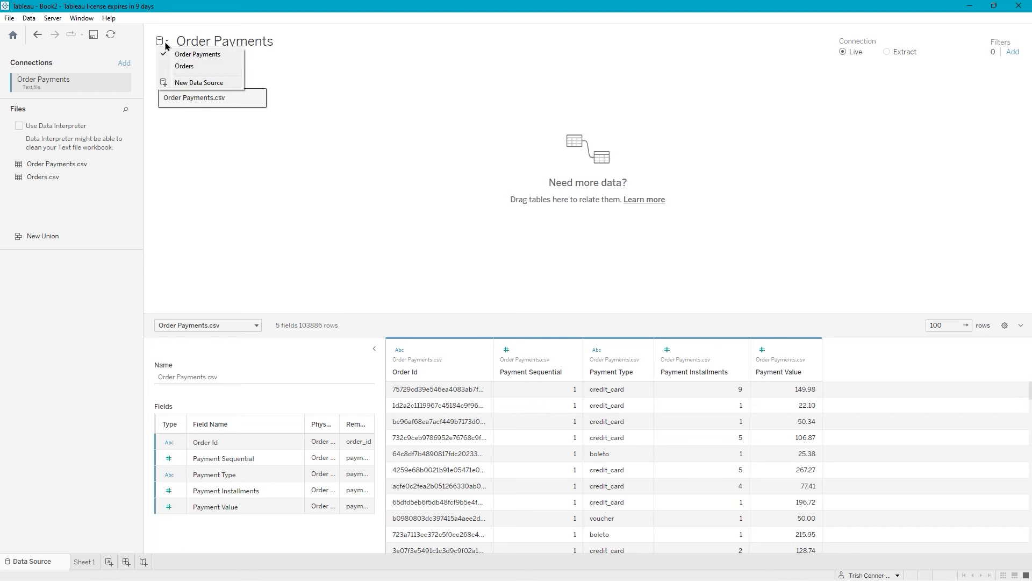
pyautogui.click(178, 66)
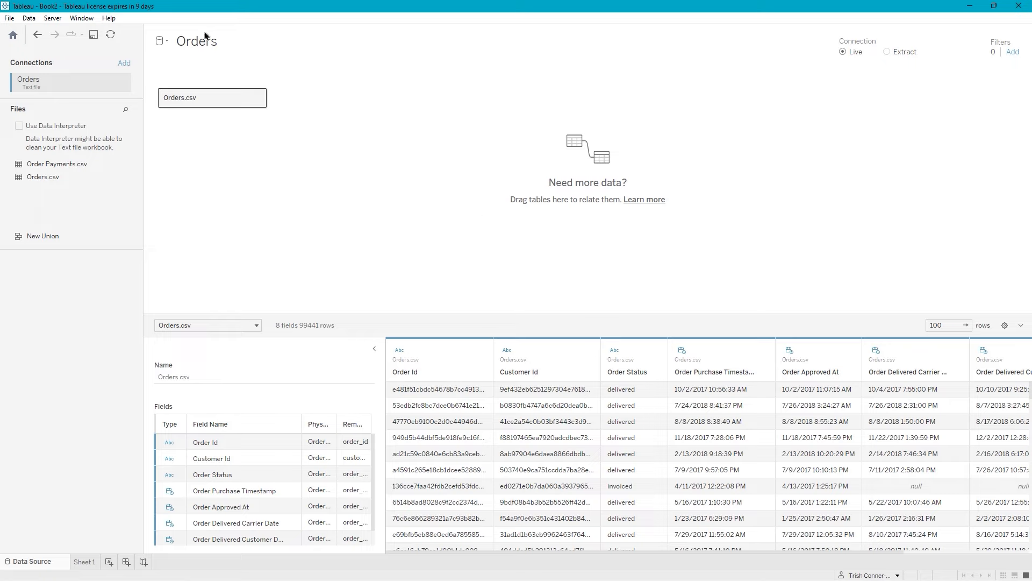
pyautogui.click(167, 43)
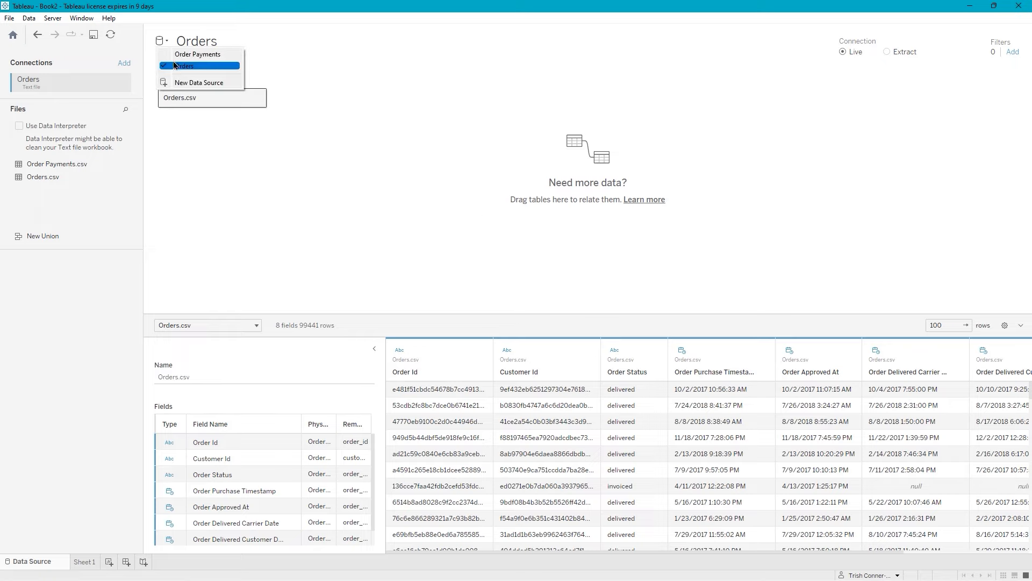
pyautogui.click(173, 56)
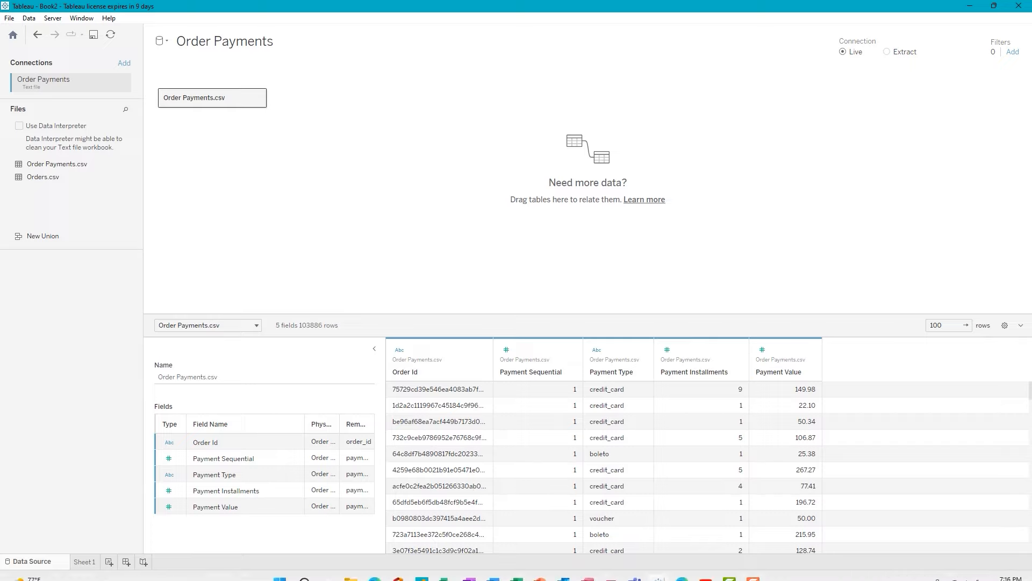
pyautogui.click(85, 562)
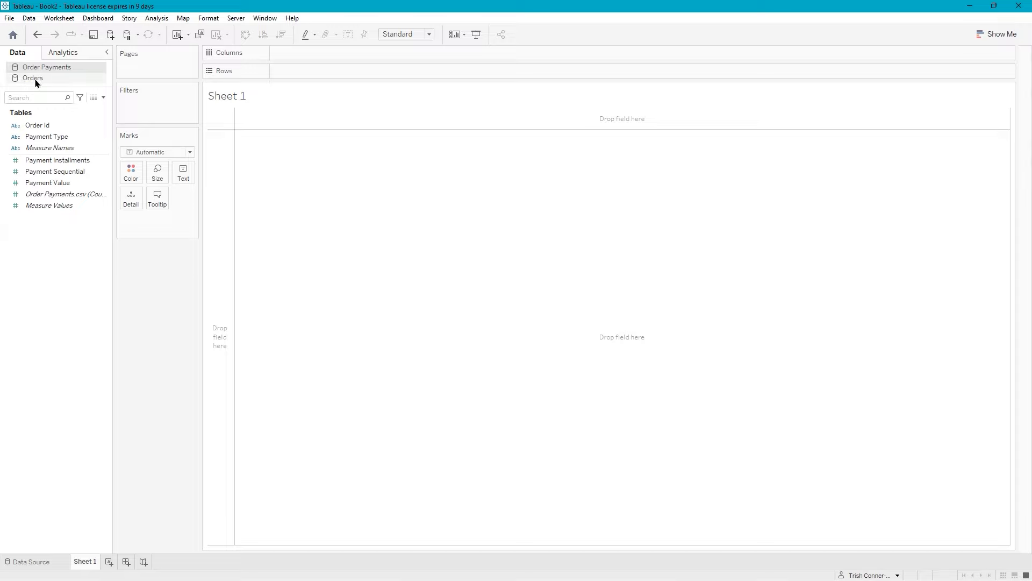
# - Switch to the Orders data source and list its Order Id values as rows in the Sheet 1 view
pyautogui.click(33, 78)
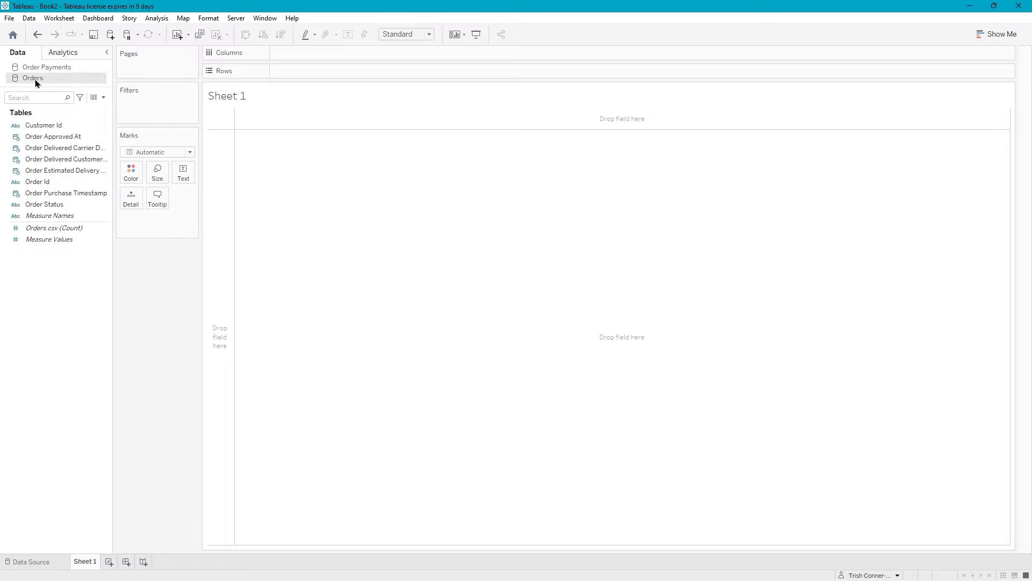
pyautogui.click(46, 126)
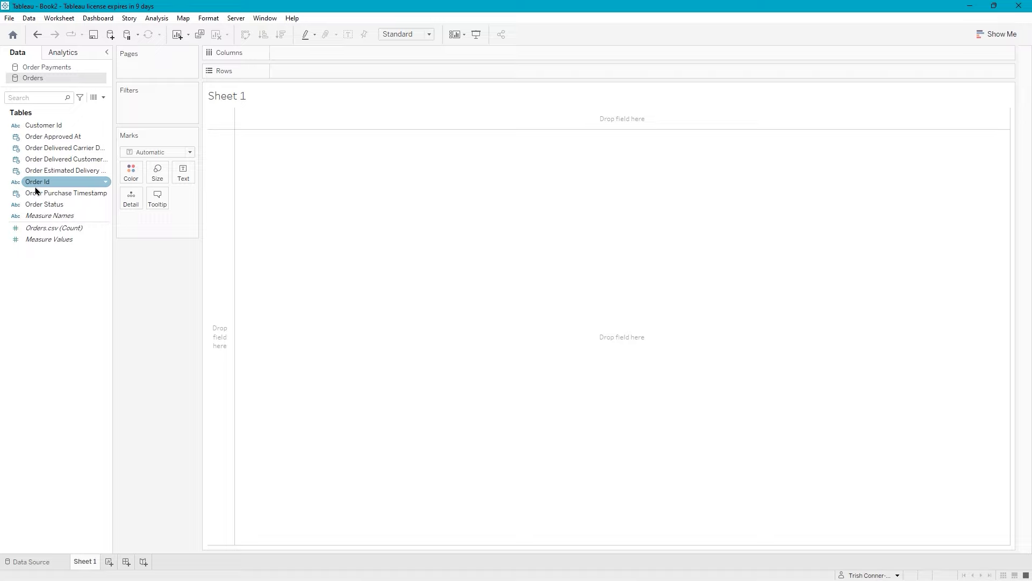
pyautogui.moveTo(35, 190); pyautogui.dragTo(257, 116)
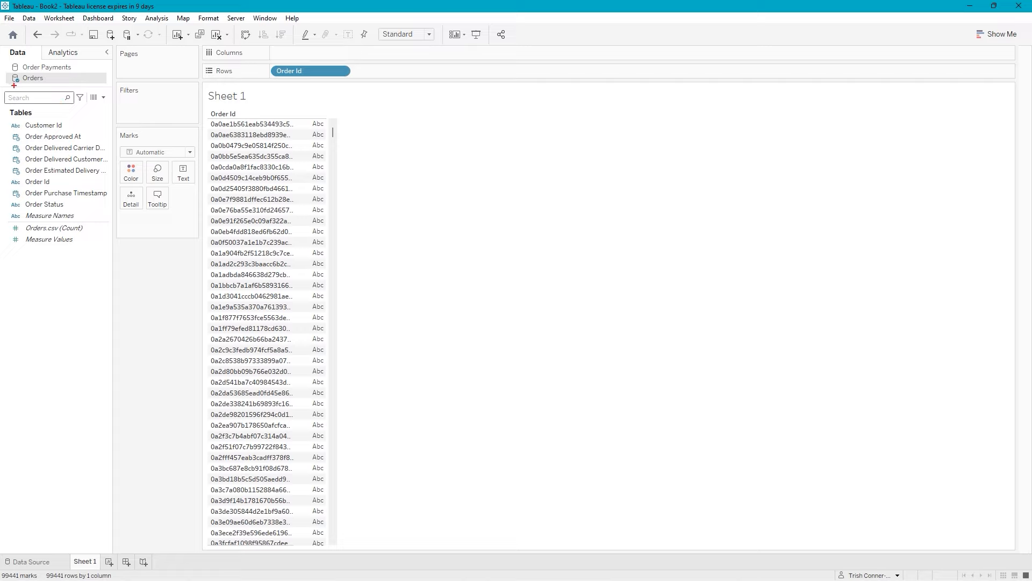
pyautogui.moveTo(14, 85); pyautogui.dragTo(24, 122)
pyautogui.click(35, 125)
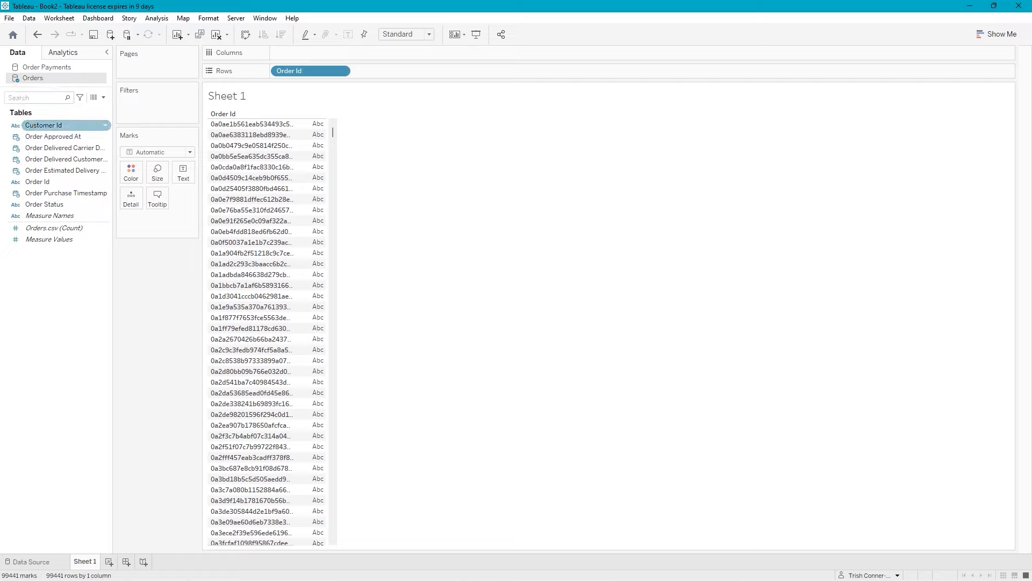
pyautogui.click(50, 106)
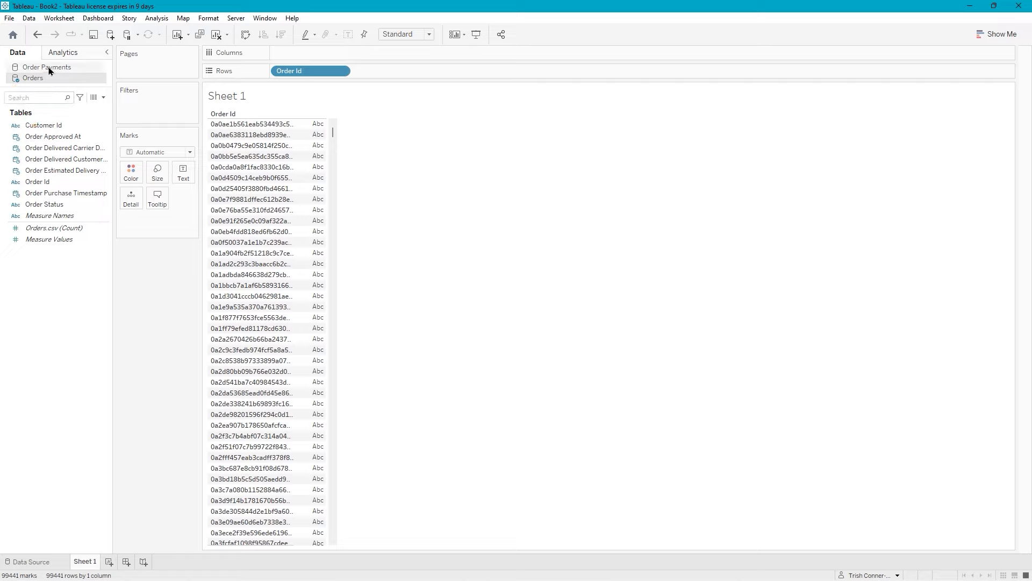
# - Switch to the Order Payments data source and show its Payment Value beside each Order Id in the view
pyautogui.click(49, 71)
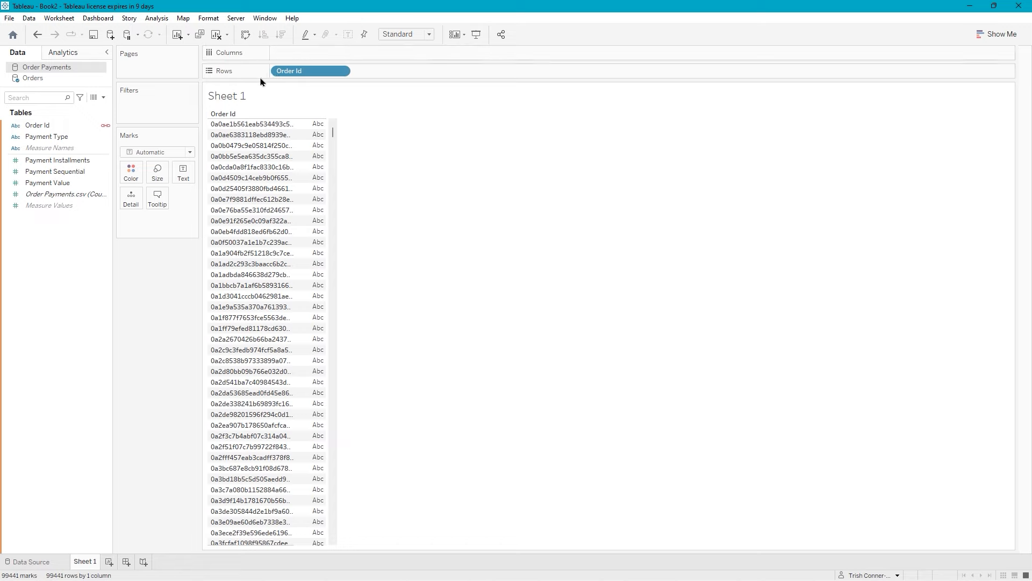
pyautogui.click(41, 183)
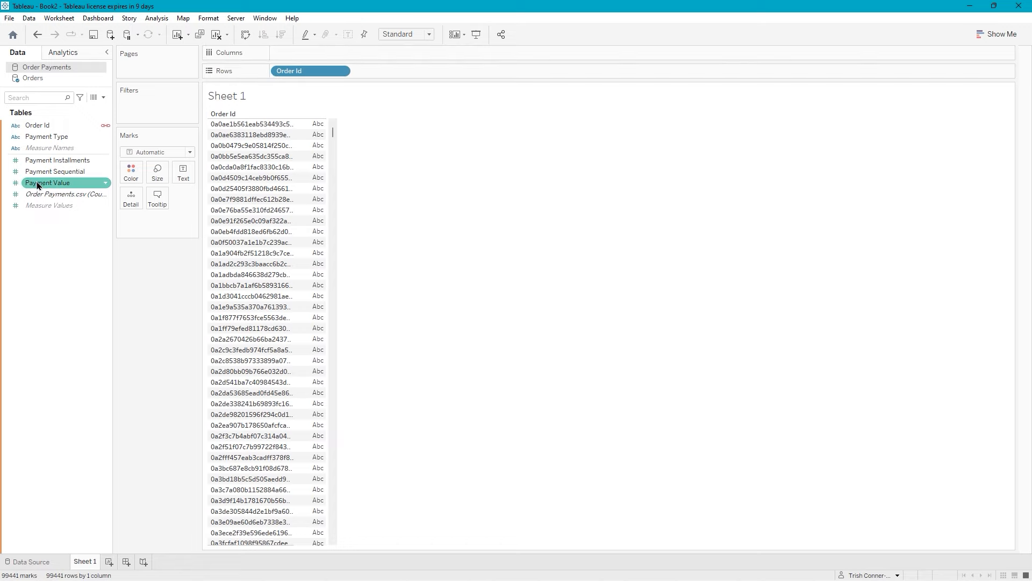
pyautogui.moveTo(38, 185); pyautogui.dragTo(311, 160)
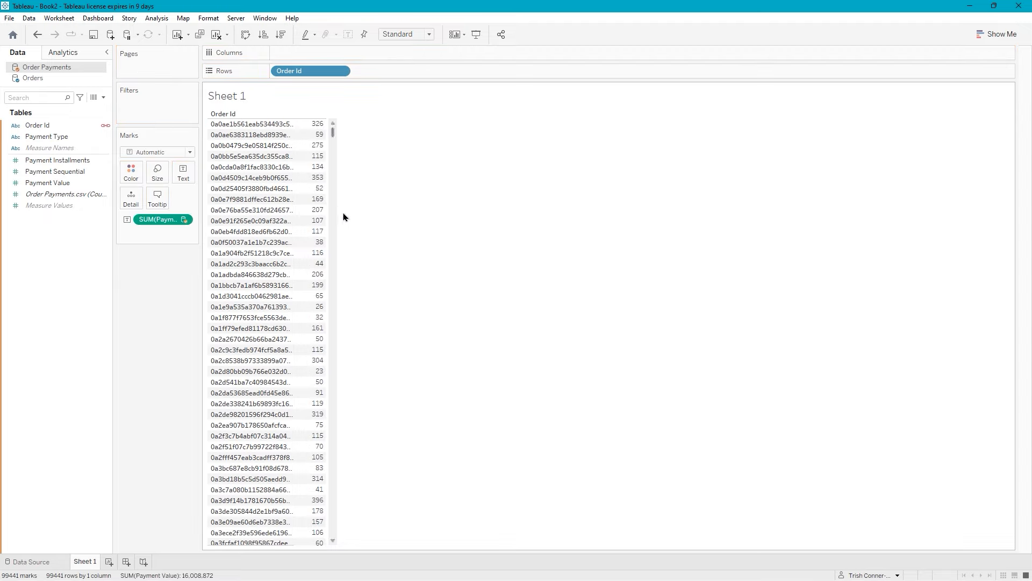
pyautogui.click(46, 184)
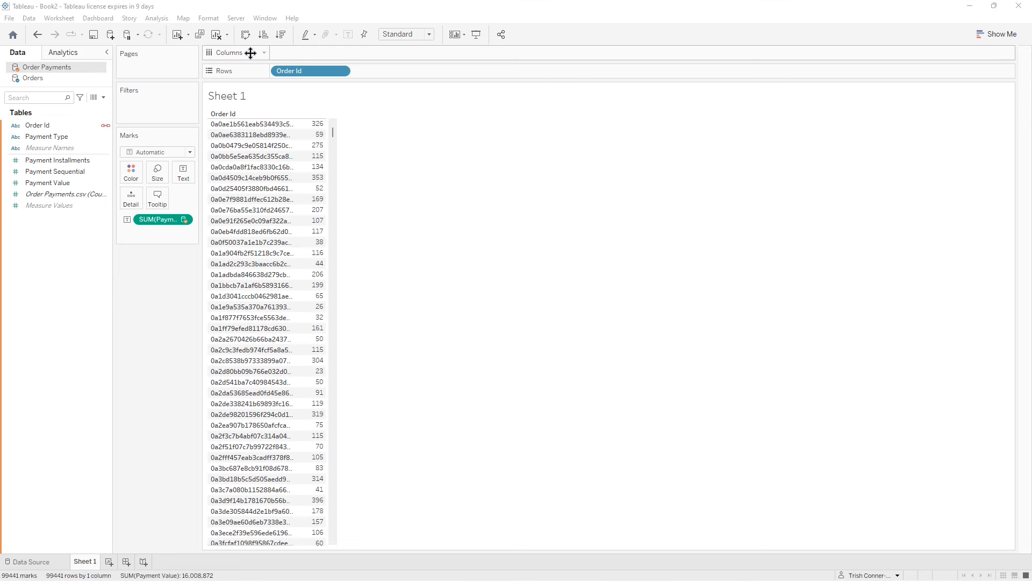
# - Save the workbook as Blends in the Workbooks folder of My Tableau Repository
pyautogui.click(12, 20)
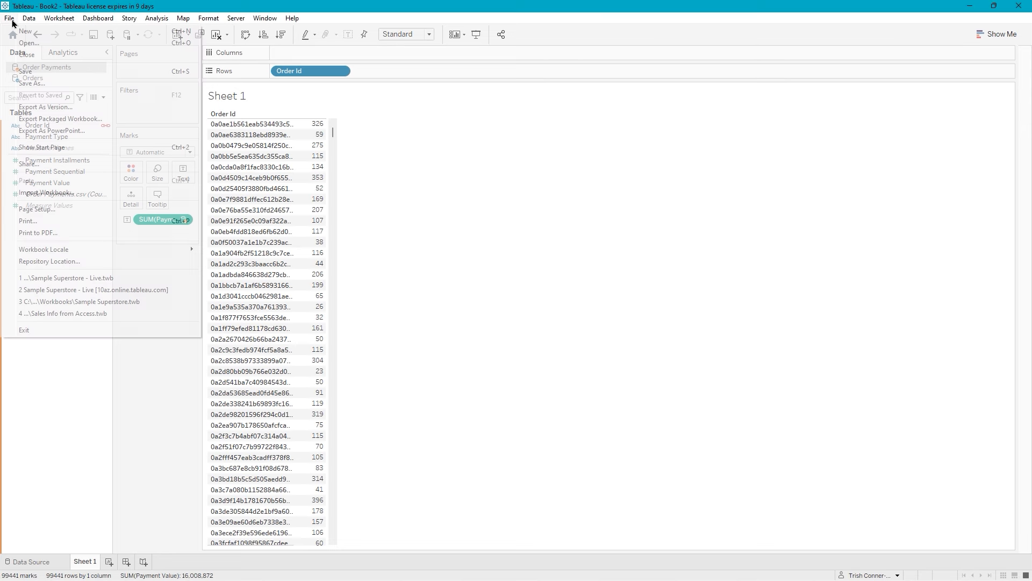
pyautogui.click(24, 73)
pyautogui.write('Blends')
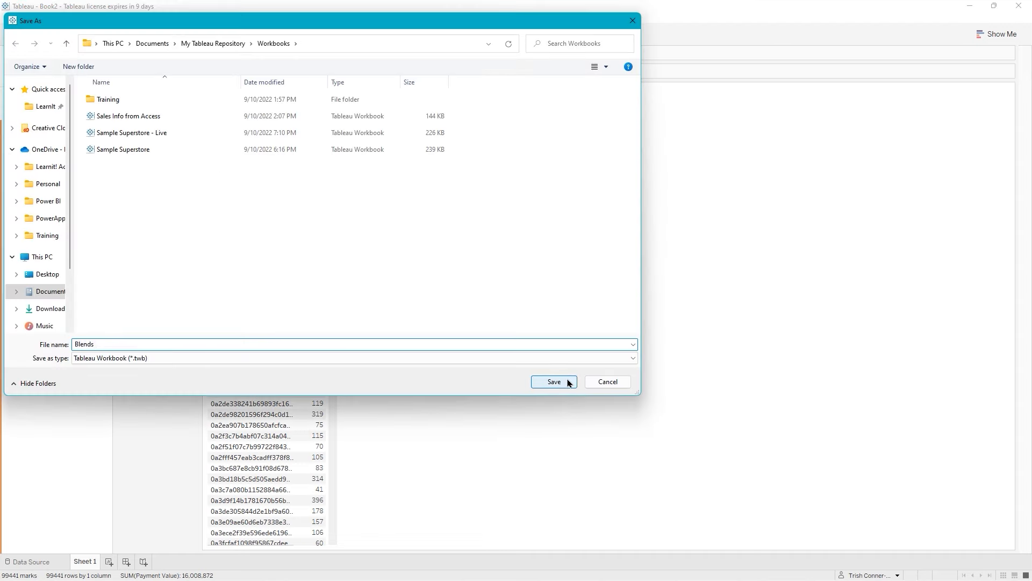
pyautogui.click(564, 382)
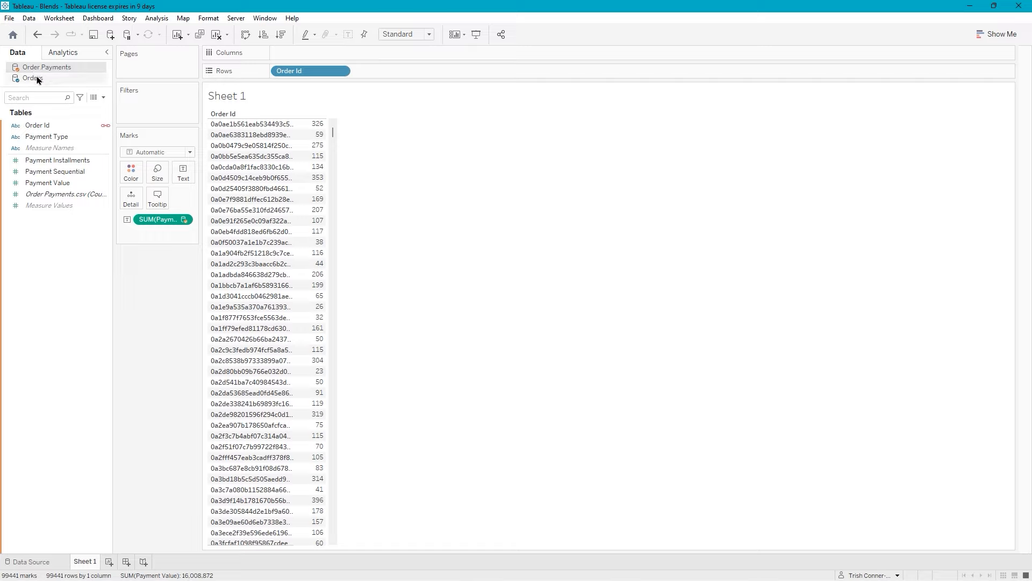
# - Compare the Orders and Order Payments field lists and examine the Order Id linking field in Order Payments
pyautogui.click(66, 134)
pyautogui.click(95, 127)
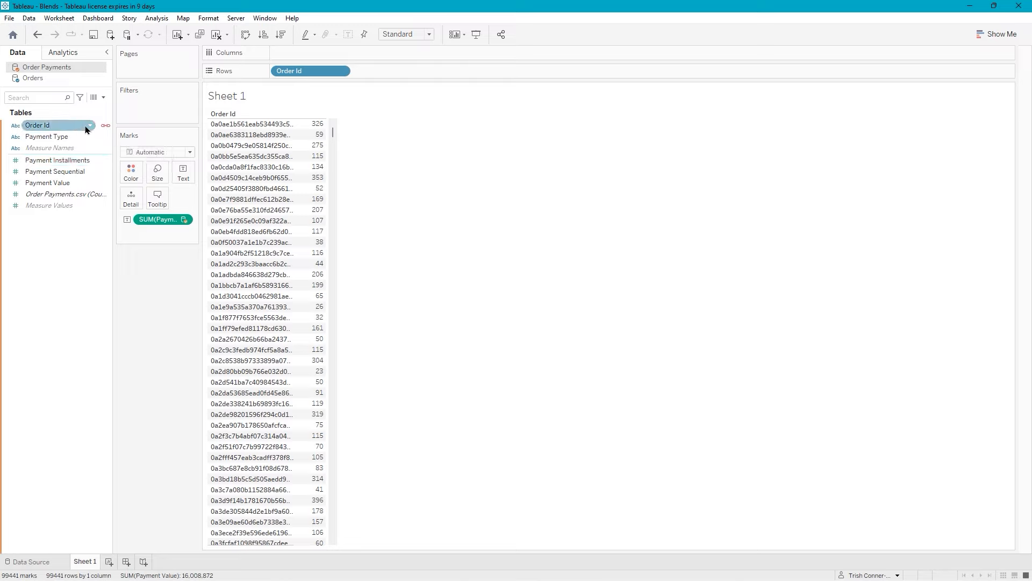
pyautogui.click(33, 79)
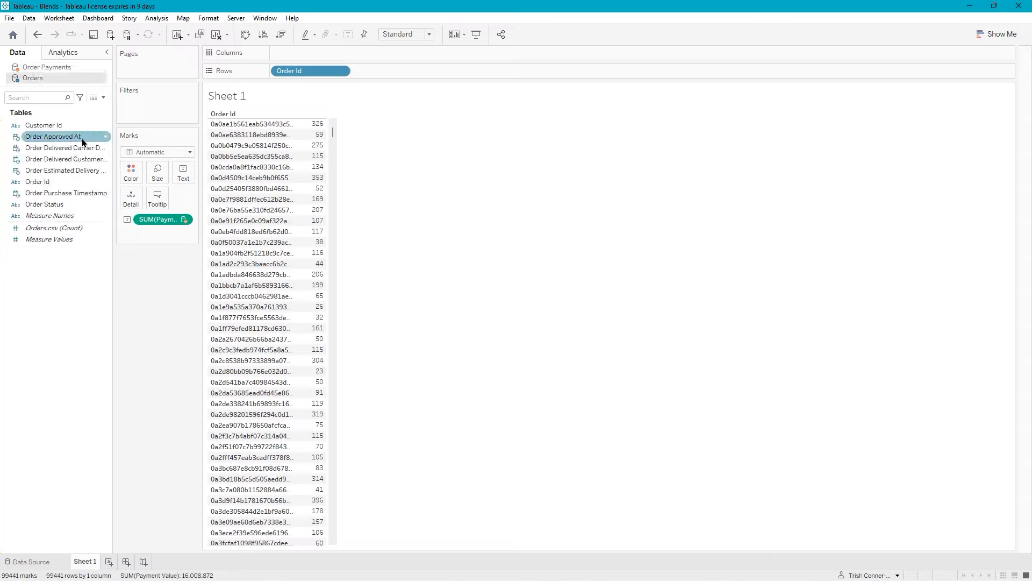
pyautogui.click(65, 70)
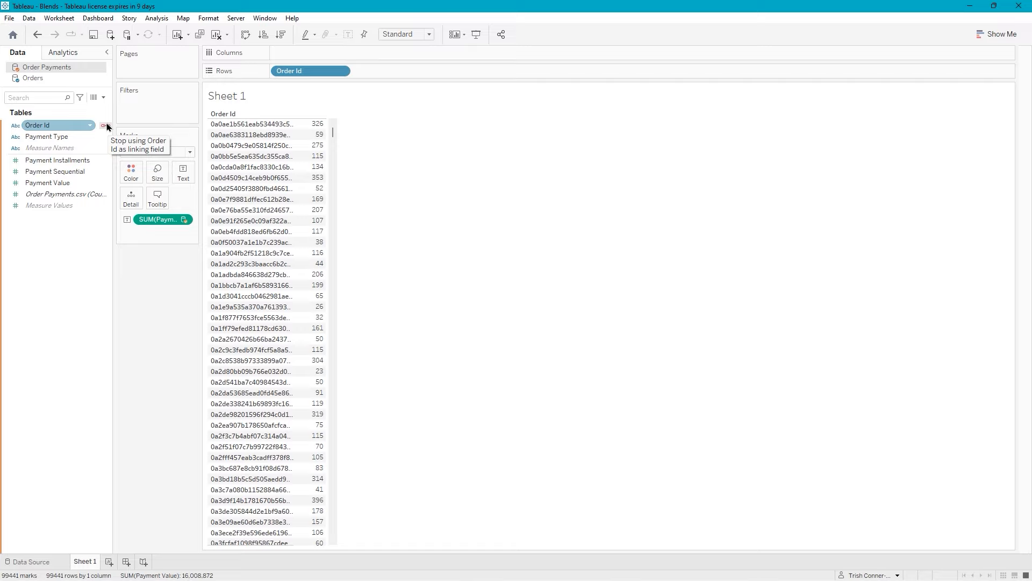
# - Inspect the blend relationships for the Orders primary data source, including the Automatic and Custom options, and close without saving changes
pyautogui.click(30, 20)
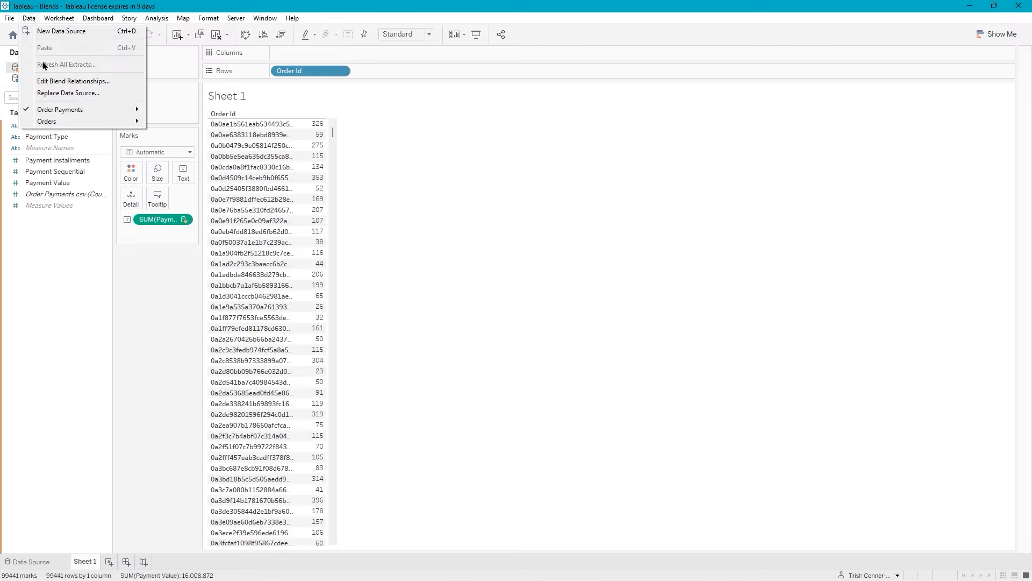
pyautogui.click(53, 82)
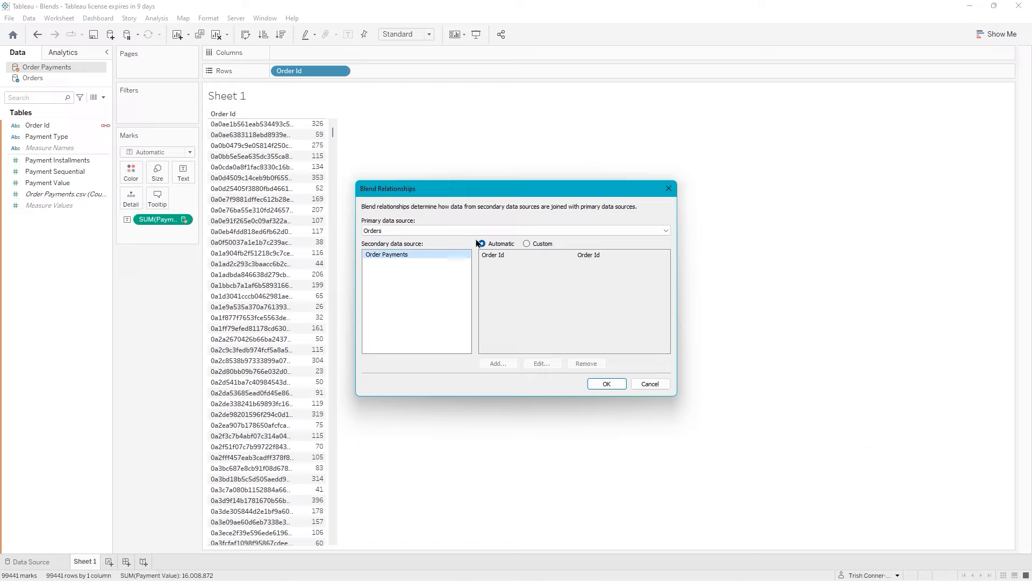
pyautogui.click(409, 254)
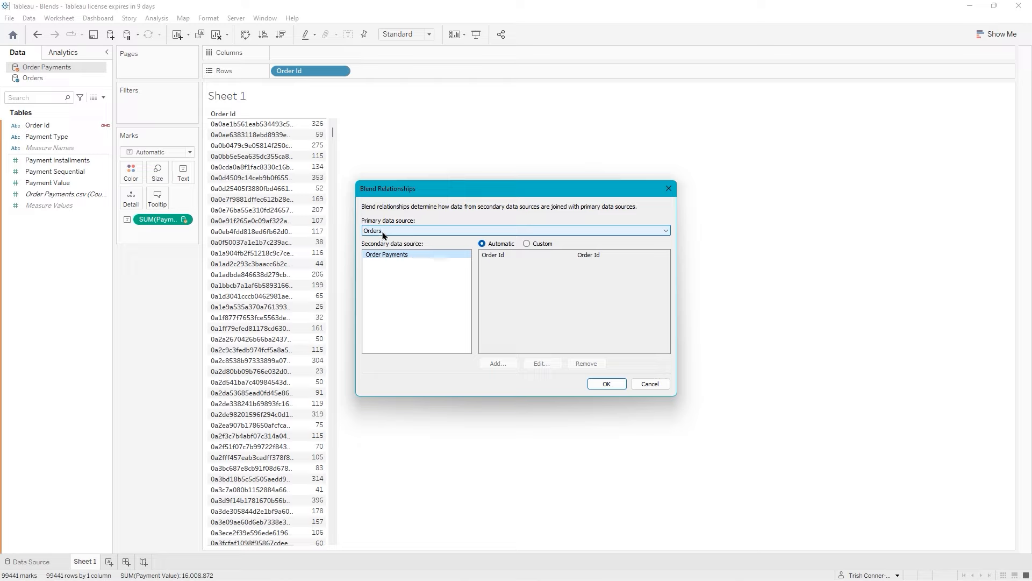
pyautogui.click(666, 231)
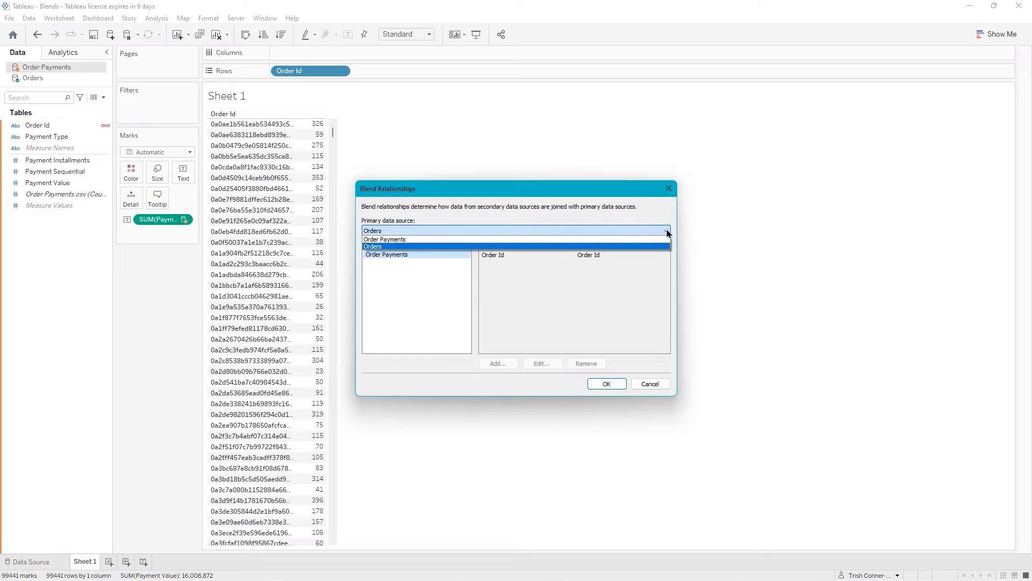
pyautogui.click(668, 232)
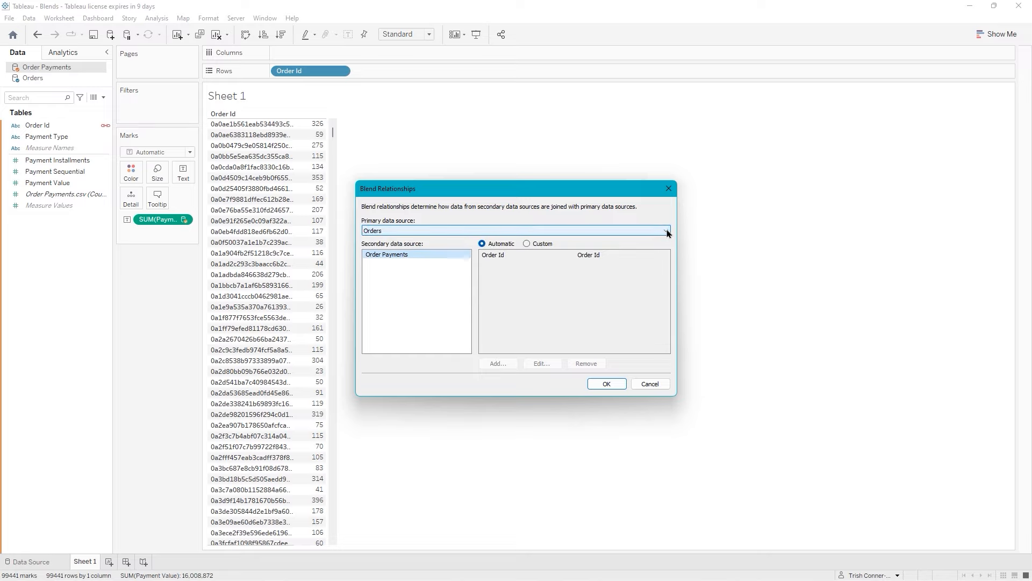
pyautogui.click(528, 245)
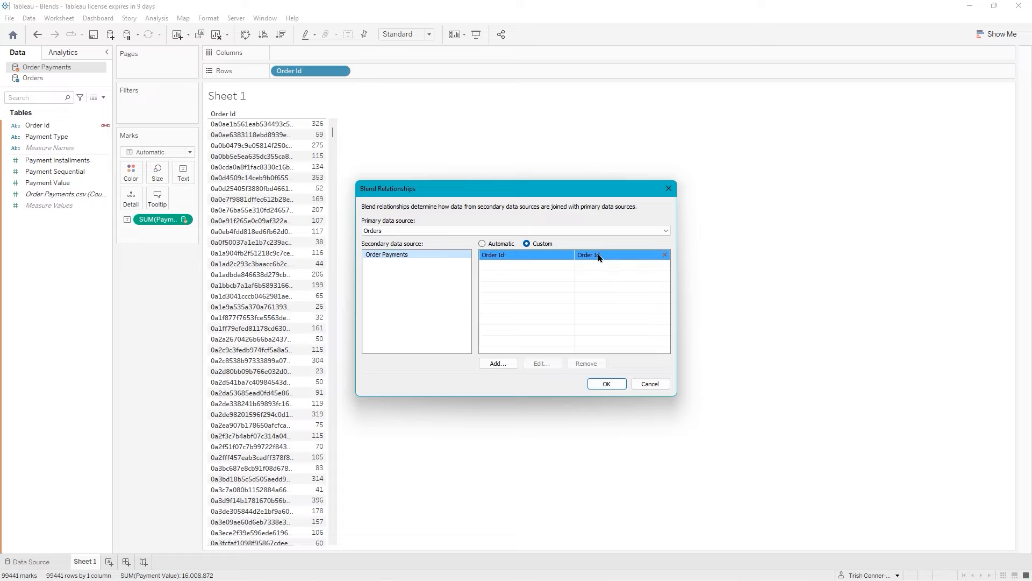
pyautogui.click(482, 243)
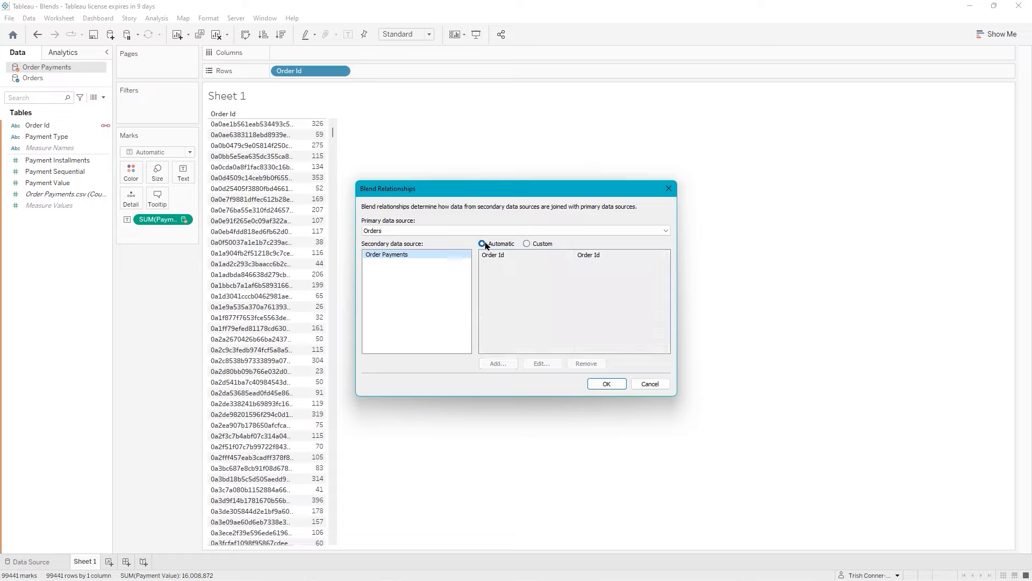
pyautogui.click(650, 384)
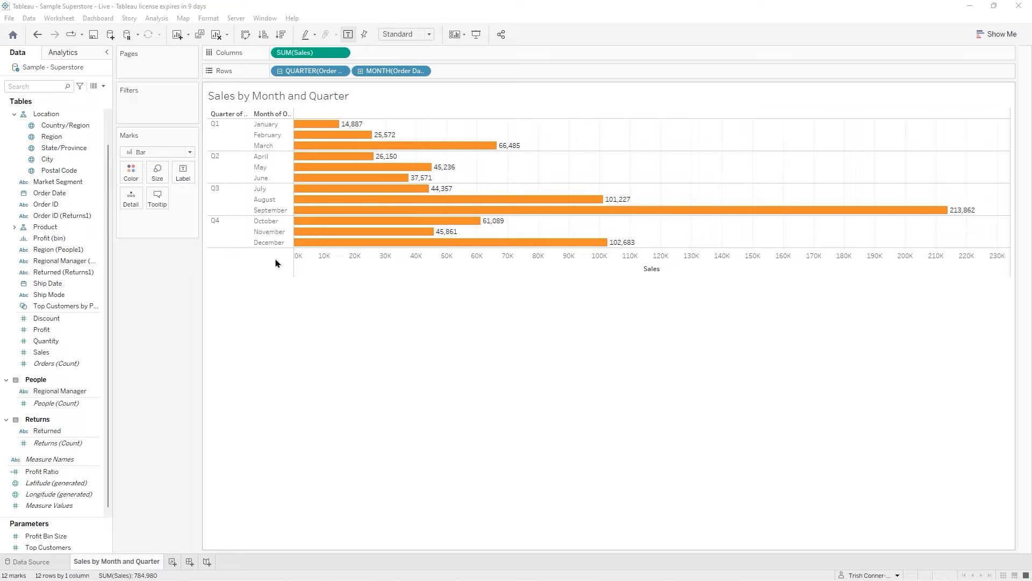
# - Open the Sample - Superstore data source page and add a data source filter on the State/Province field
pyautogui.click(46, 564)
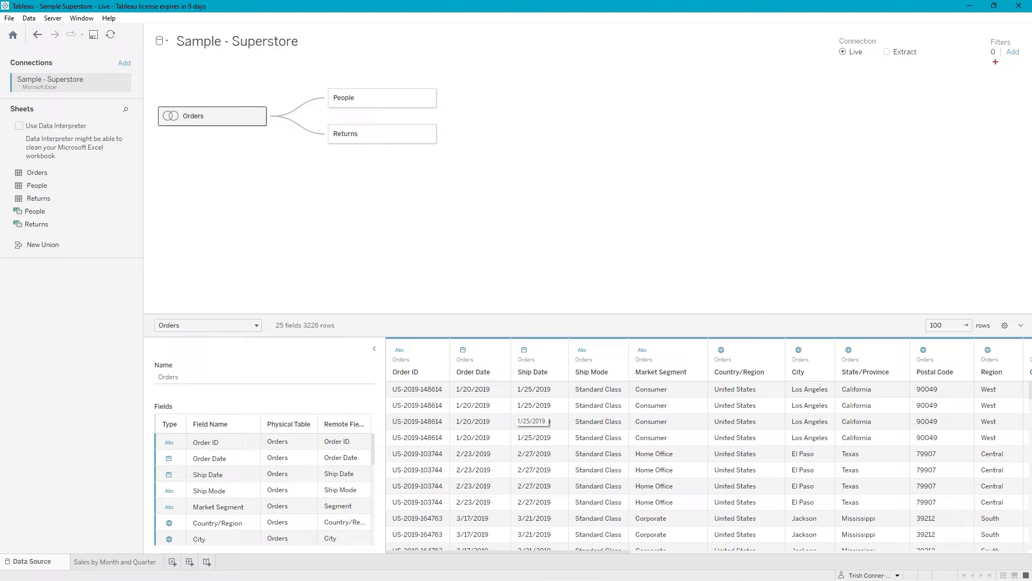
pyautogui.moveTo(996, 62); pyautogui.dragTo(941, 140)
pyautogui.press('Escape')
pyautogui.click(1012, 52)
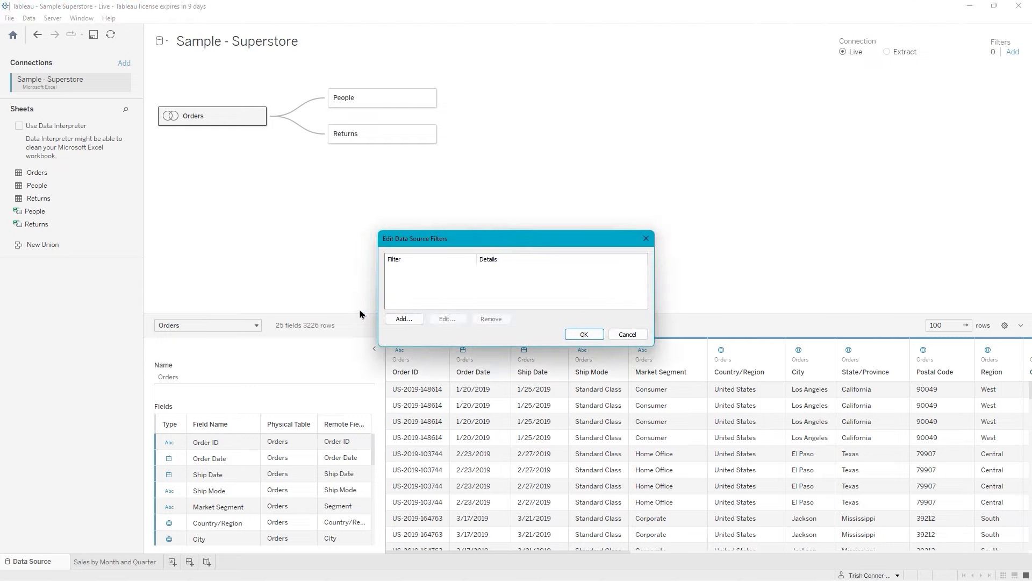
pyautogui.click(403, 319)
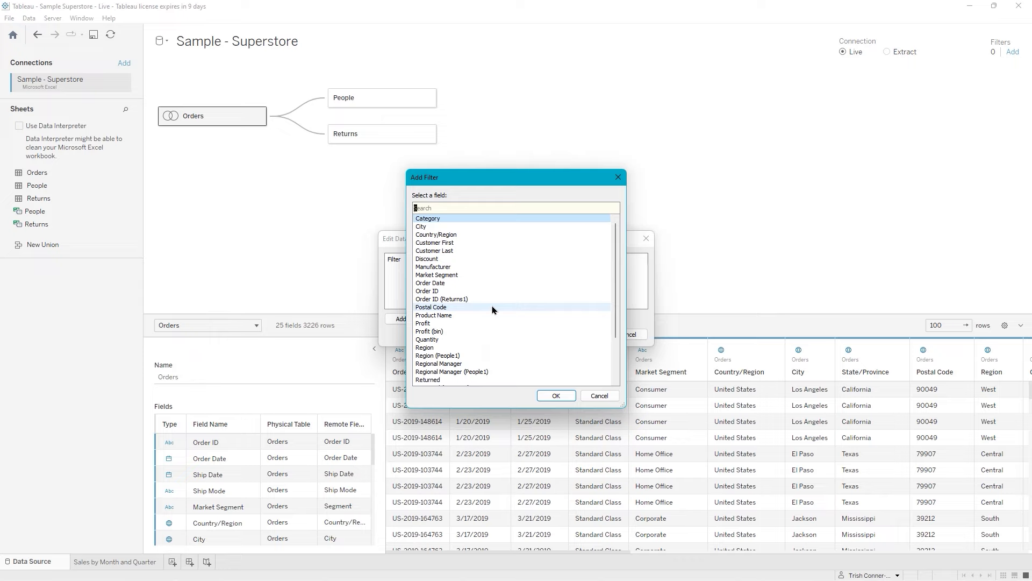
pyautogui.scroll(-2, 492, 307)
pyautogui.scroll(-1, 460, 372)
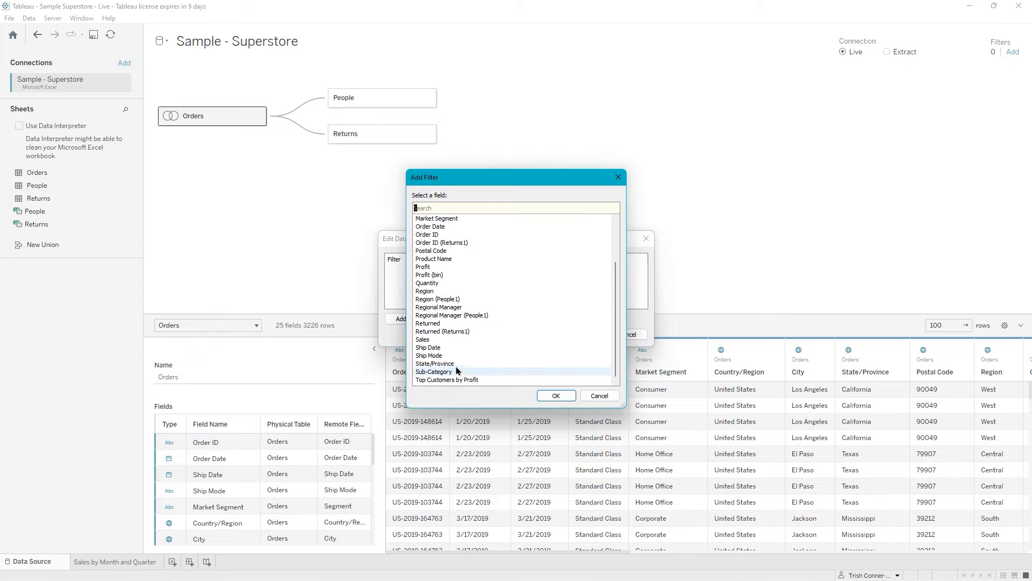
pyautogui.click(437, 364)
pyautogui.doubleClick(437, 366)
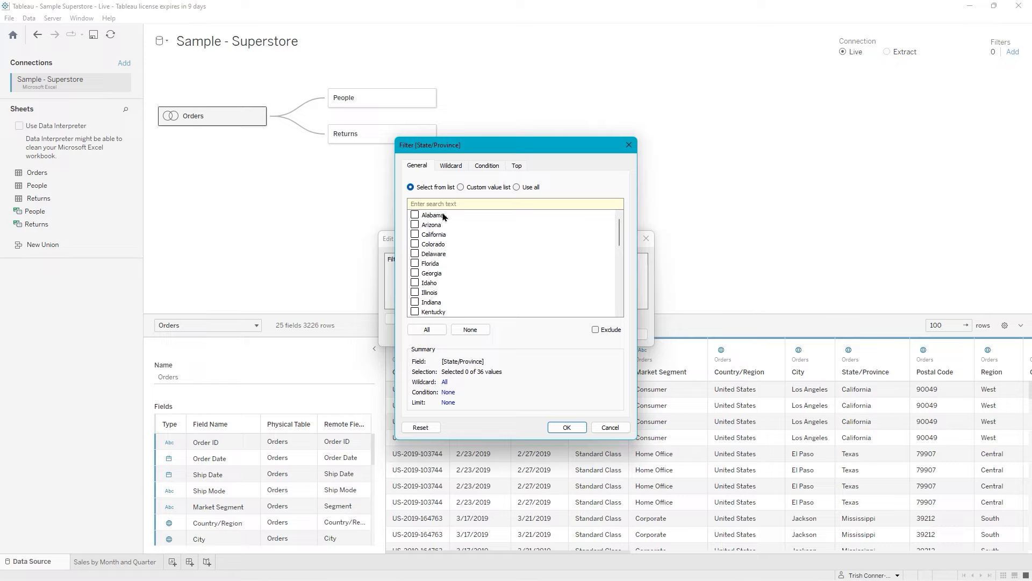
# - Keep four states in the State/Province filter, including California and Washington, and apply the filter to the data source
pyautogui.click(415, 234)
pyautogui.scroll(-2, 492, 255)
pyautogui.scroll(-4, 495, 256)
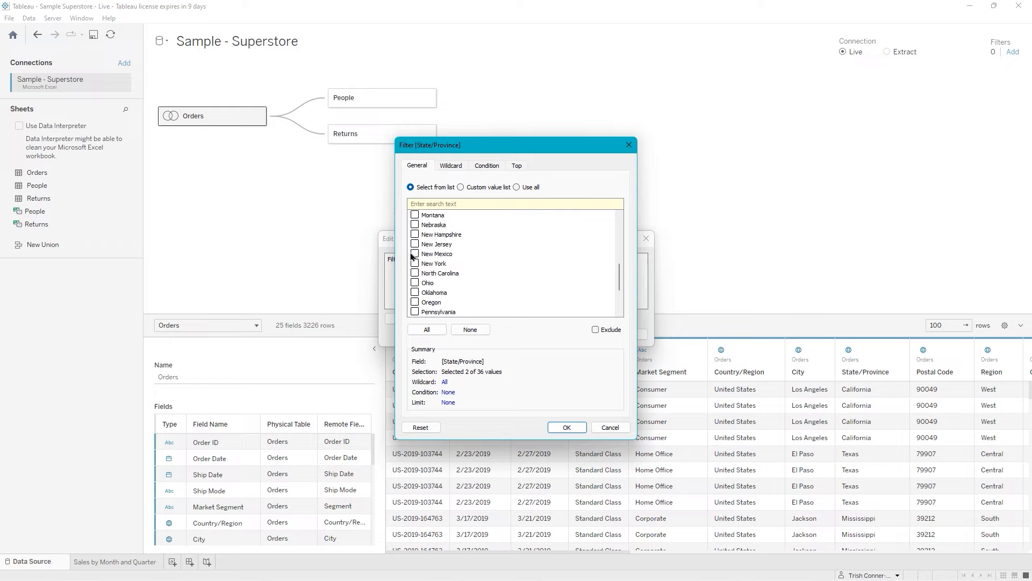
pyautogui.scroll(-2, 416, 256)
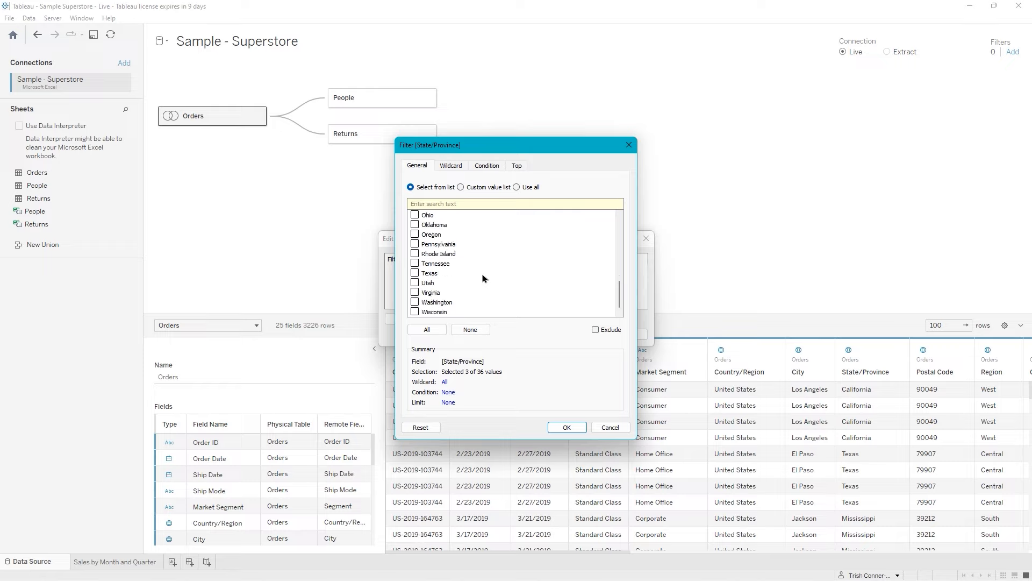
pyautogui.click(415, 303)
pyautogui.click(567, 428)
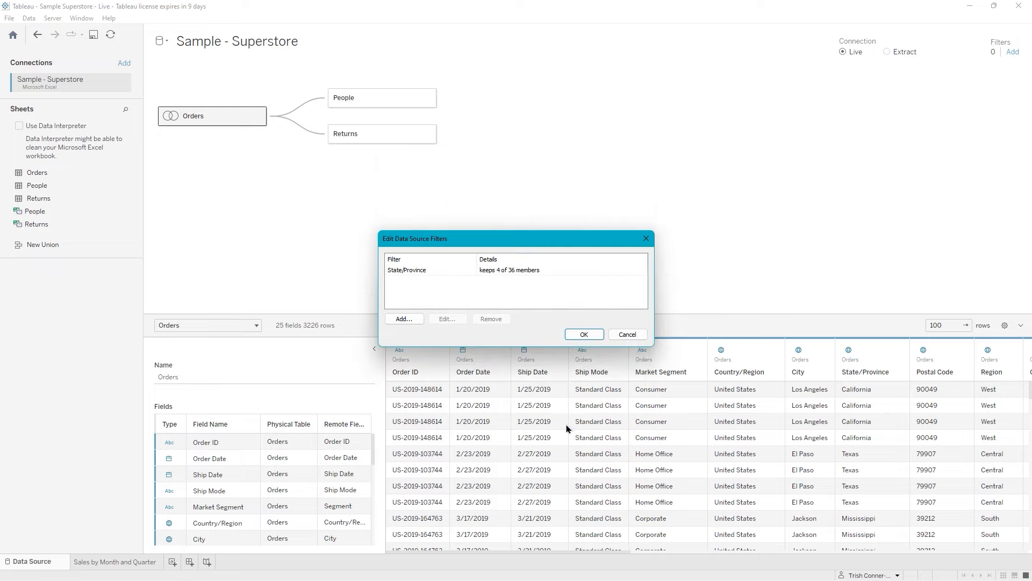
pyautogui.click(585, 334)
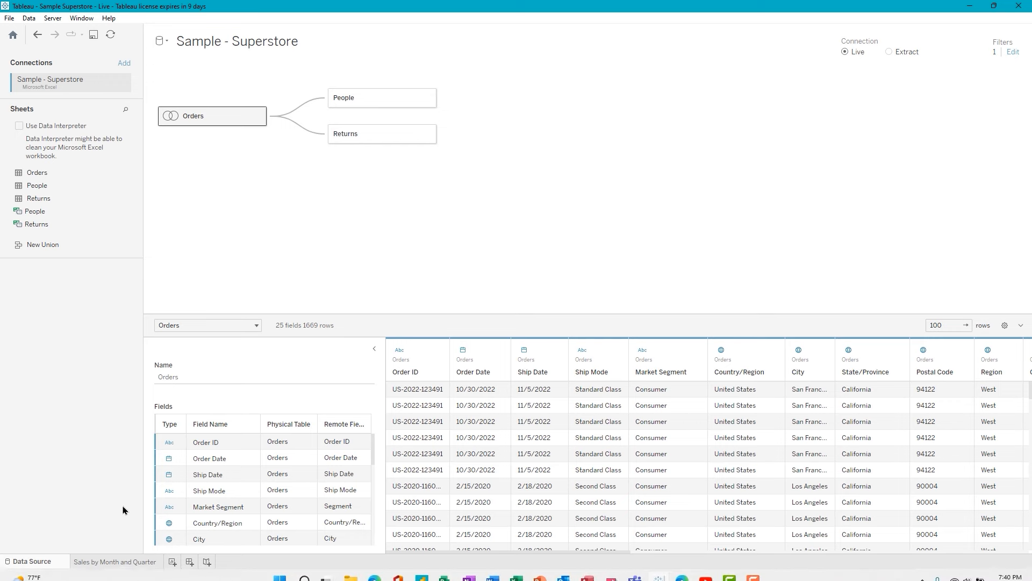
# - Open the Sales by Month and Quarter worksheet and review the chart and the Orders fields in the data source
pyautogui.click(118, 565)
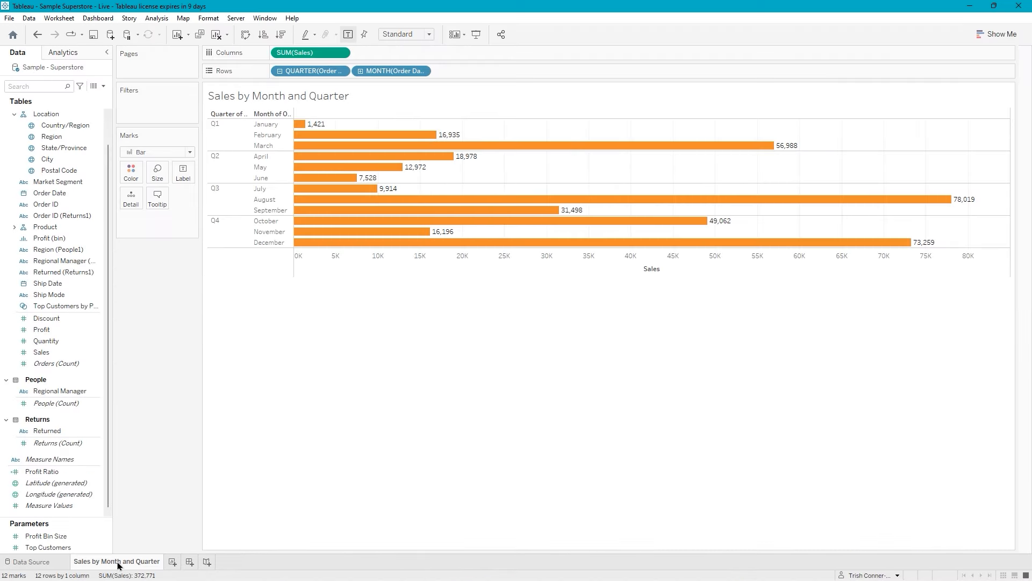
pyautogui.moveTo(119, 565)
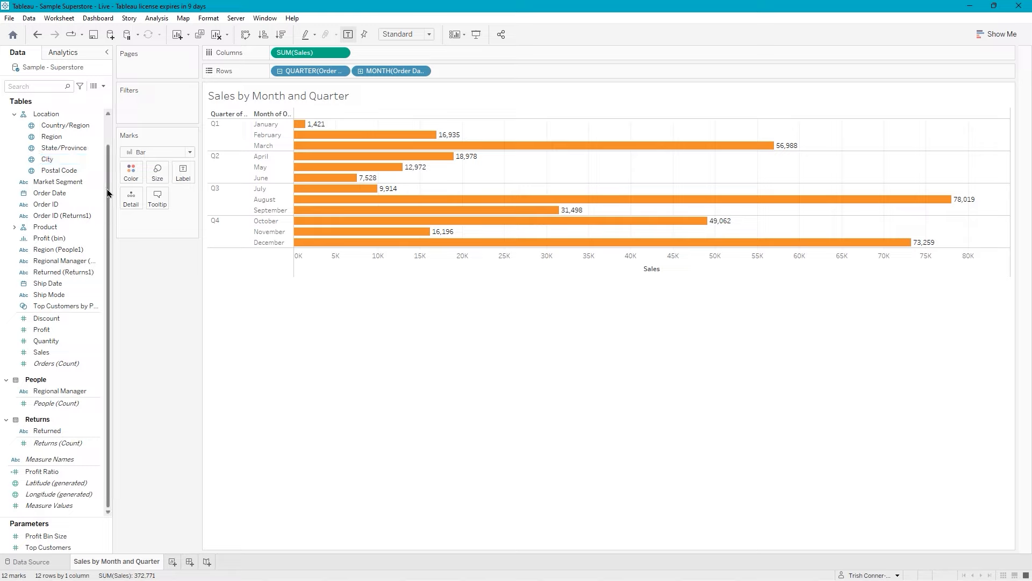
pyautogui.moveTo(108, 193); pyautogui.dragTo(109, 133)
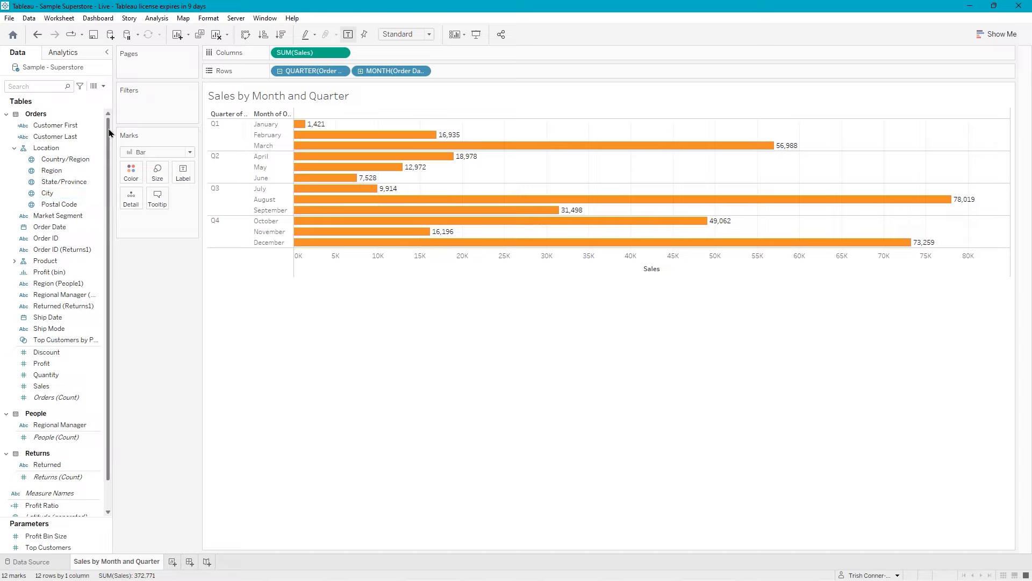
# - Try breaking down the sales chart's rows by State/Province to check which states the data source filter keeps, and remove the field again
pyautogui.click(14, 150)
pyautogui.click(15, 150)
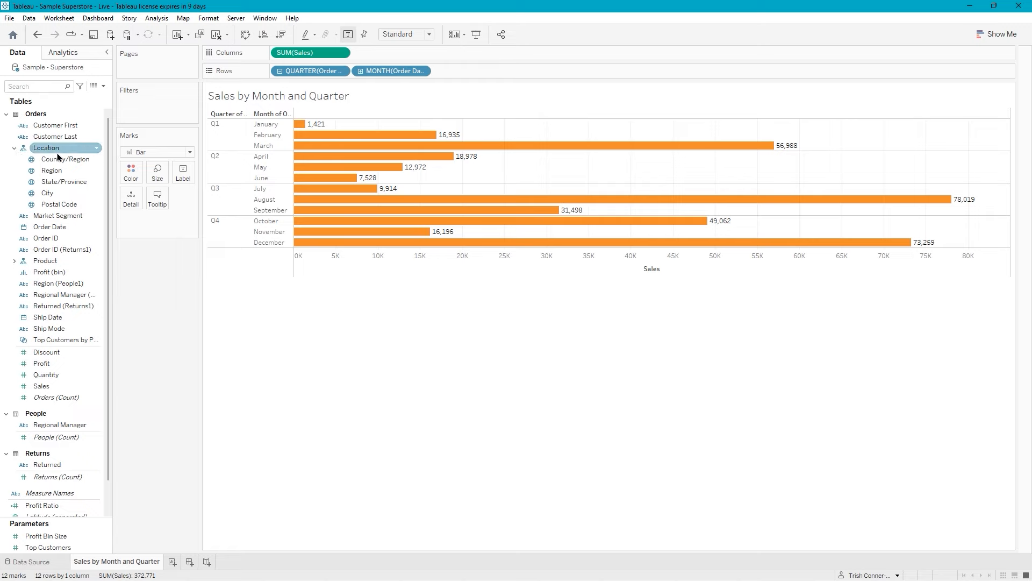
pyautogui.moveTo(55, 183); pyautogui.dragTo(348, 114)
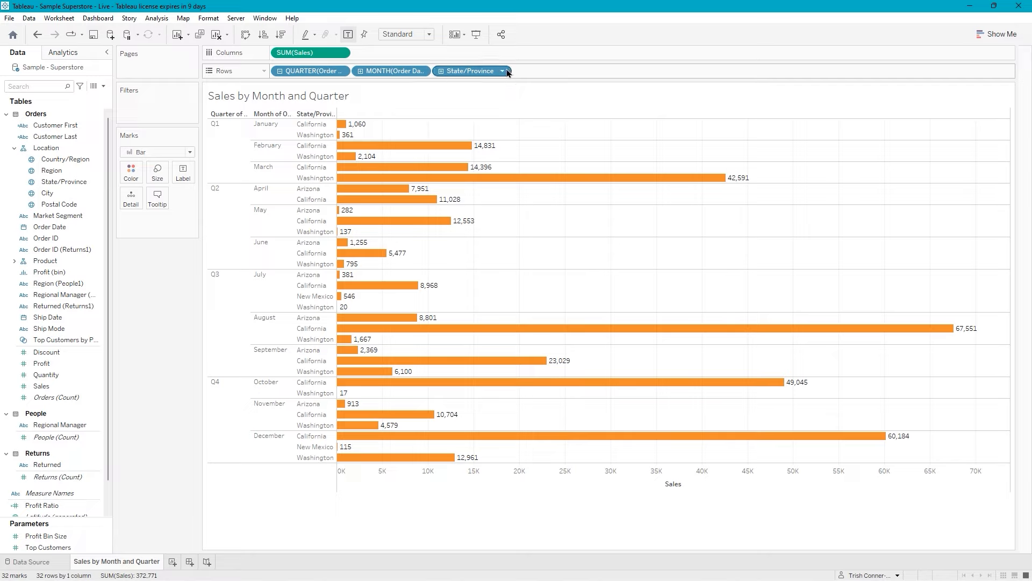
pyautogui.click(502, 72)
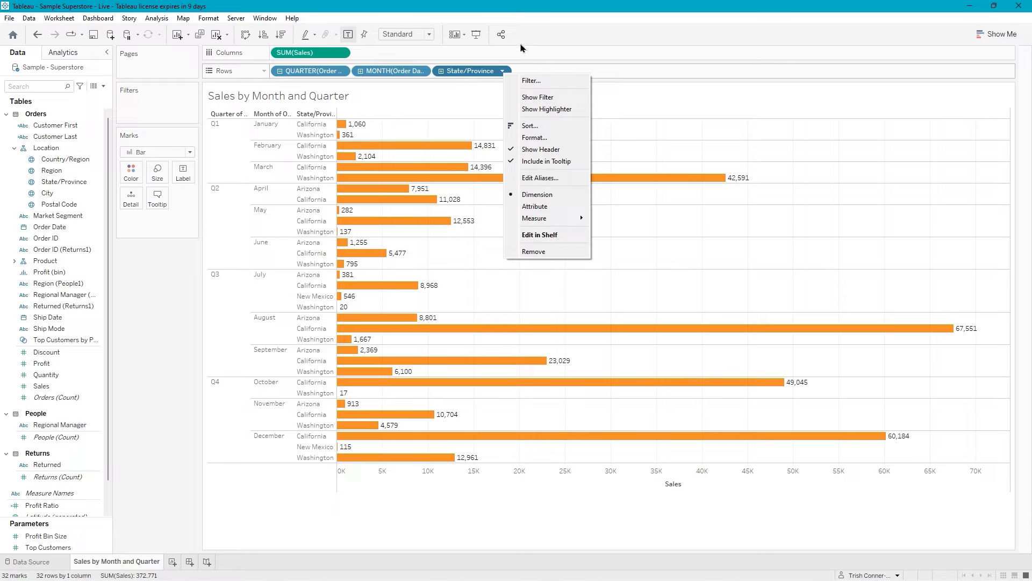
pyautogui.click(608, 40)
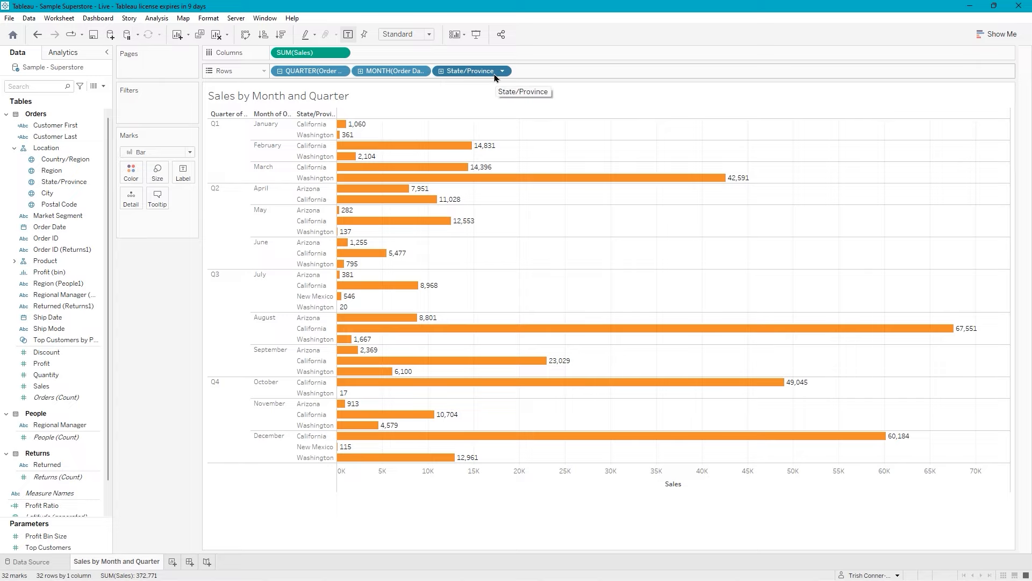
pyautogui.press('Delete')
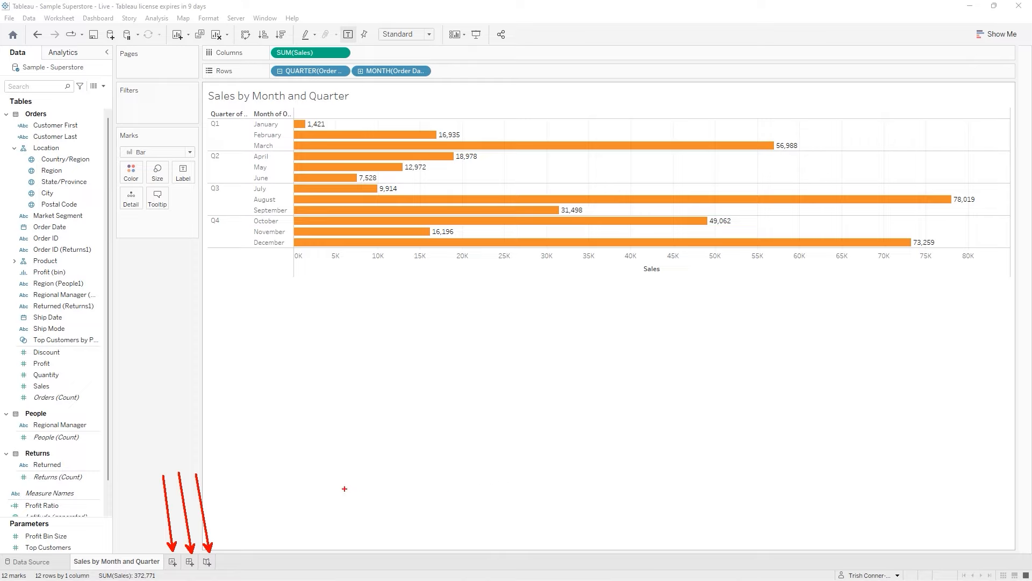
pyautogui.rightClick(172, 563)
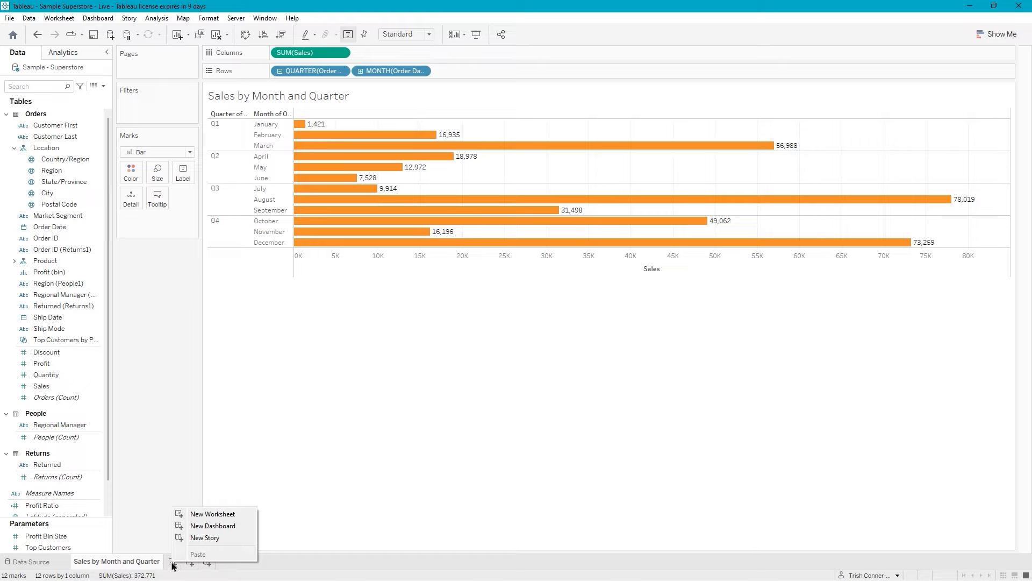
pyautogui.click(236, 460)
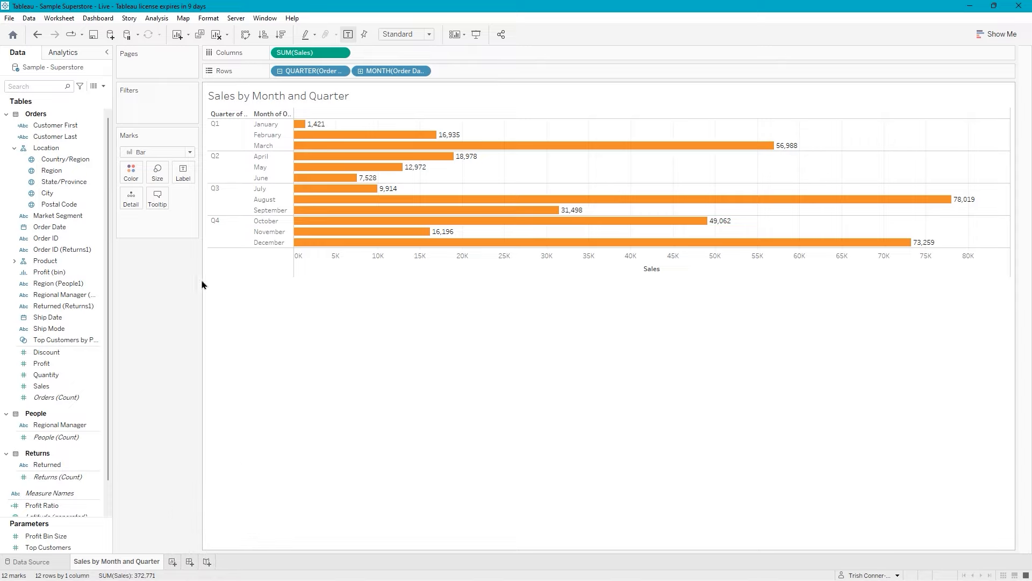
pyautogui.click(57, 19)
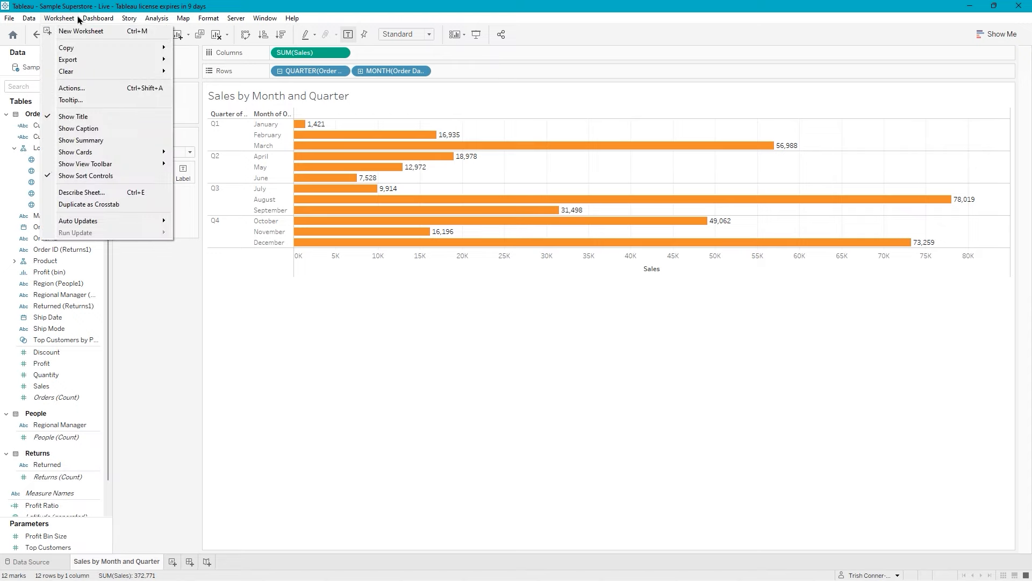
pyautogui.moveTo(86, 19)
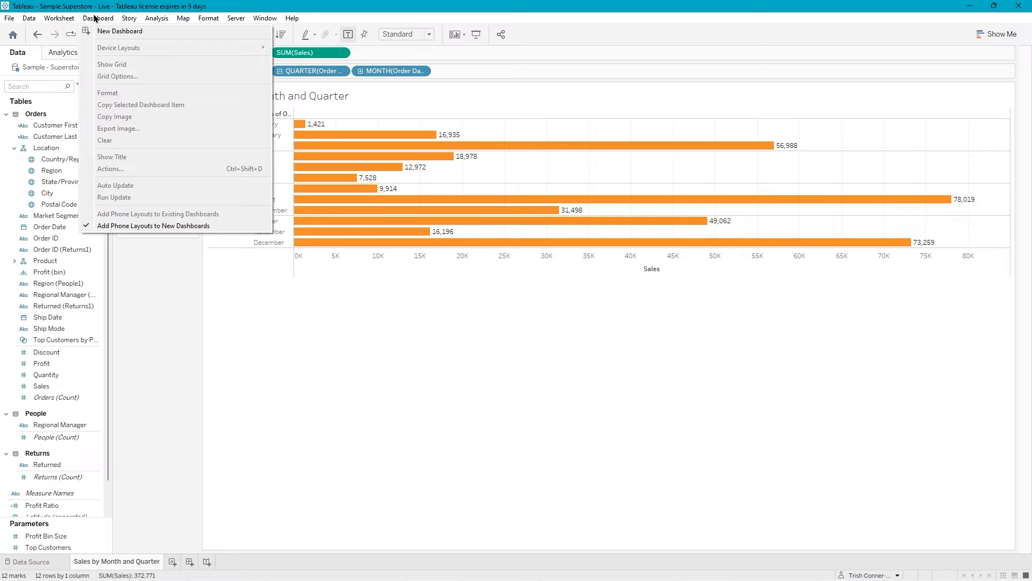
pyautogui.moveTo(126, 20)
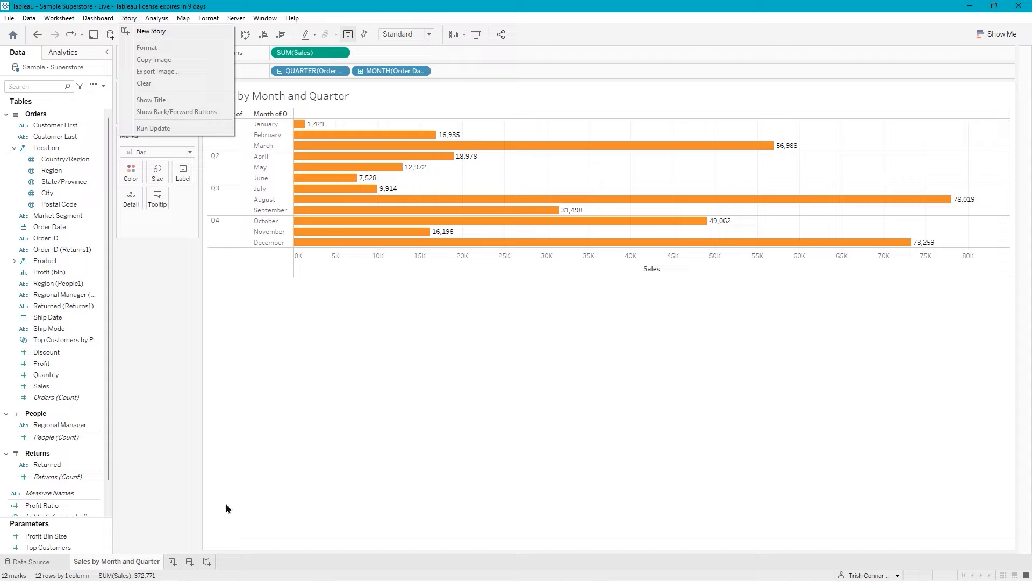
pyautogui.click(166, 432)
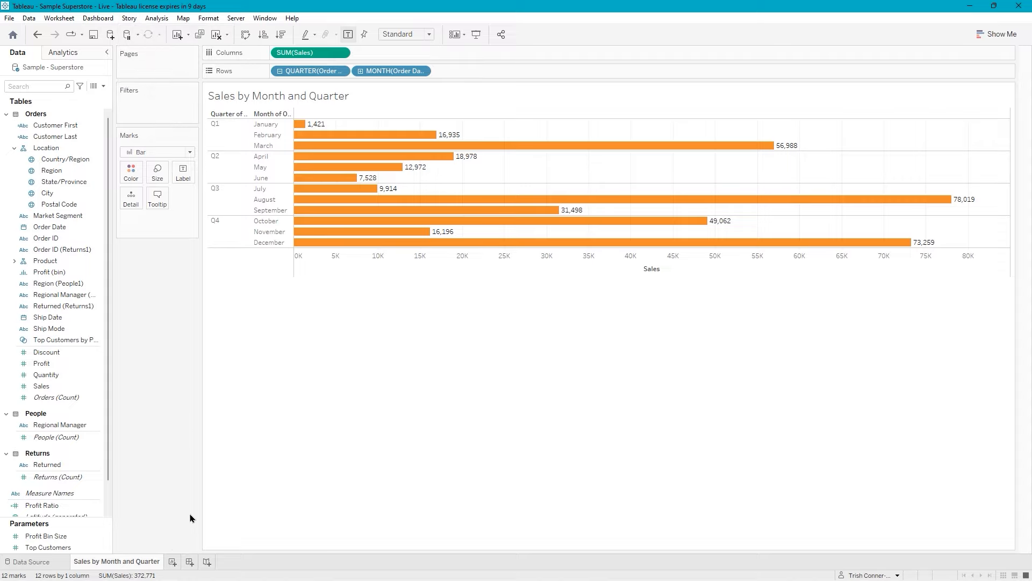
# - Create a new worksheet with Customer Last and State/Province as rows, removing the Country/Region field from the rows
pyautogui.click(173, 564)
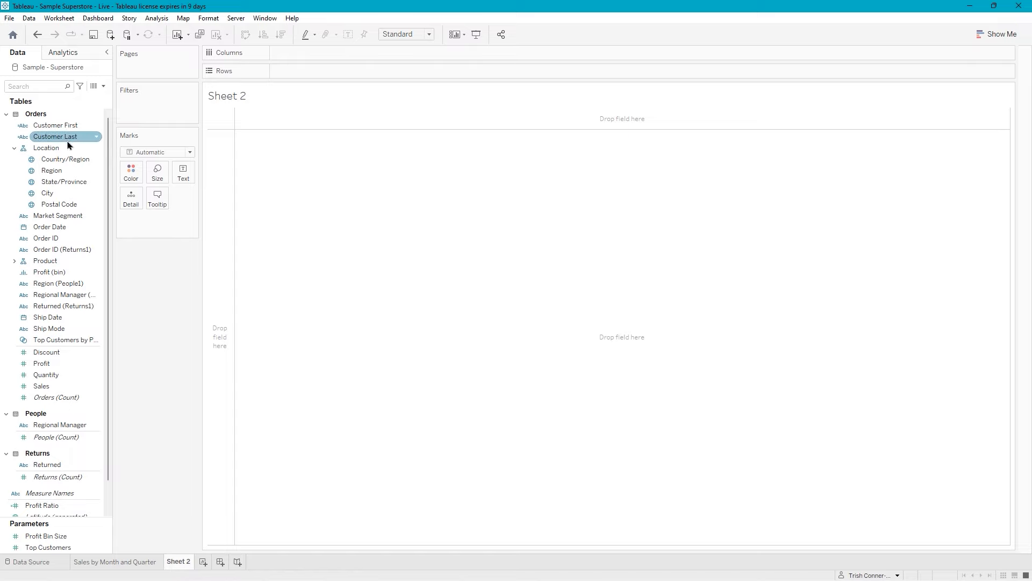
pyautogui.moveTo(68, 141); pyautogui.dragTo(320, 78)
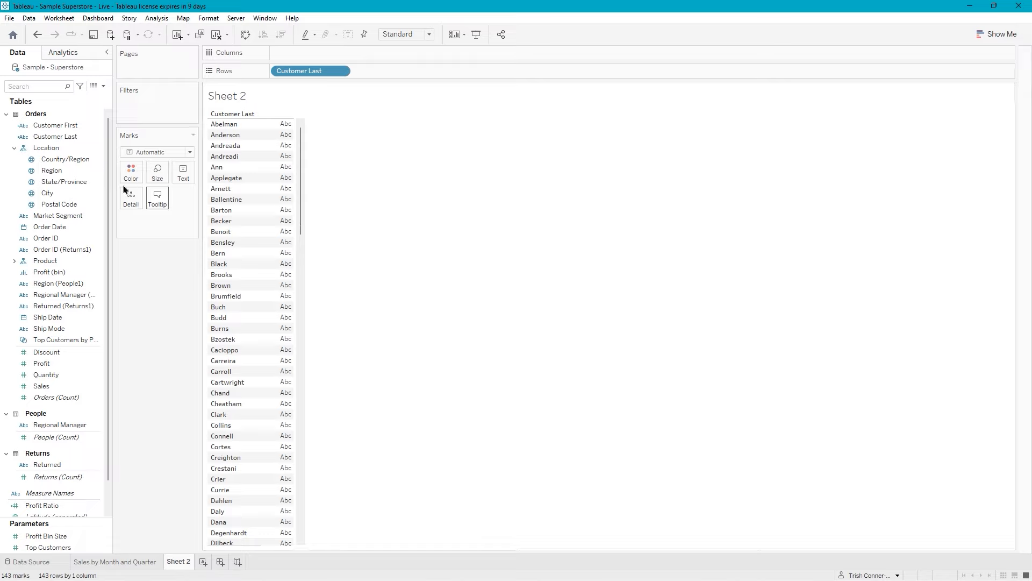
pyautogui.click(68, 183)
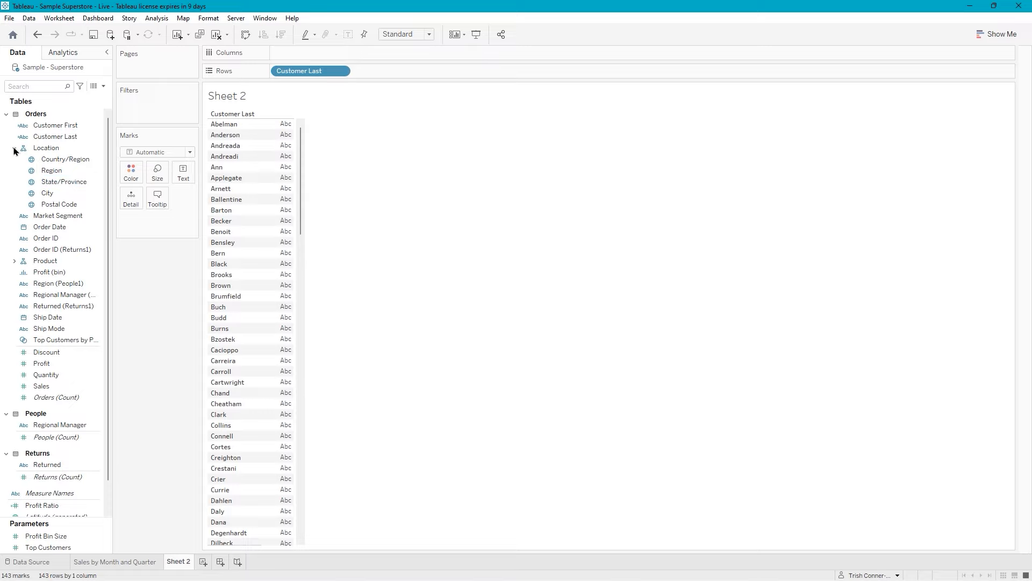
pyautogui.doubleClick(62, 182)
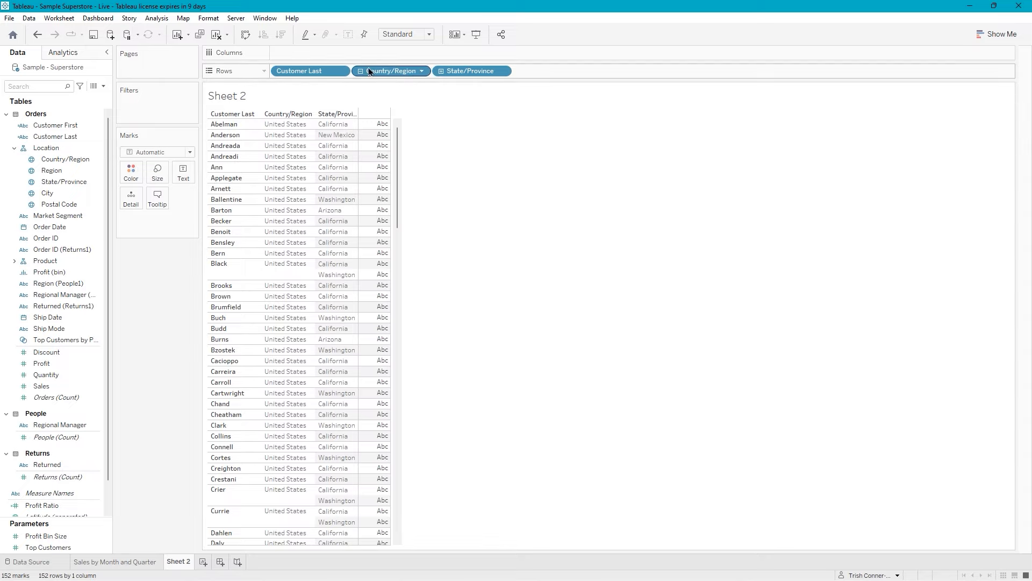
pyautogui.click(423, 71)
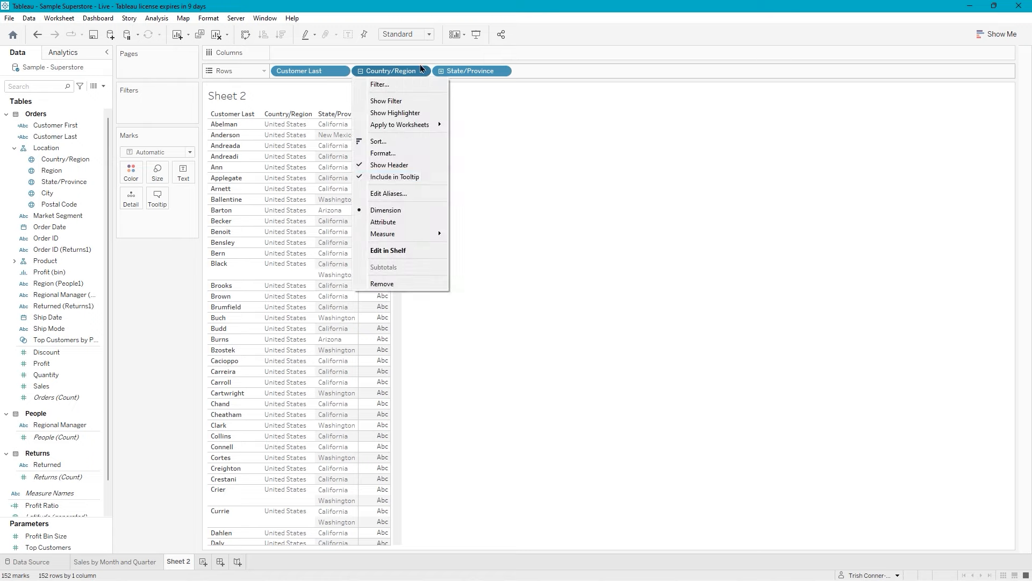
pyautogui.click(401, 285)
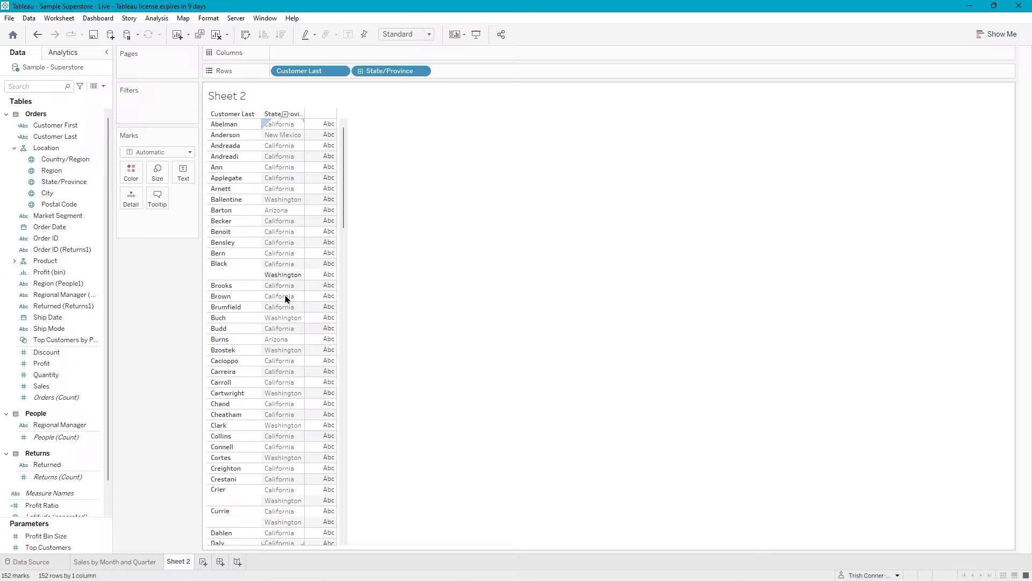
# - Show the Orders (Count) measure as columns for each customer and state on the new worksheet
pyautogui.moveTo(328, 174)
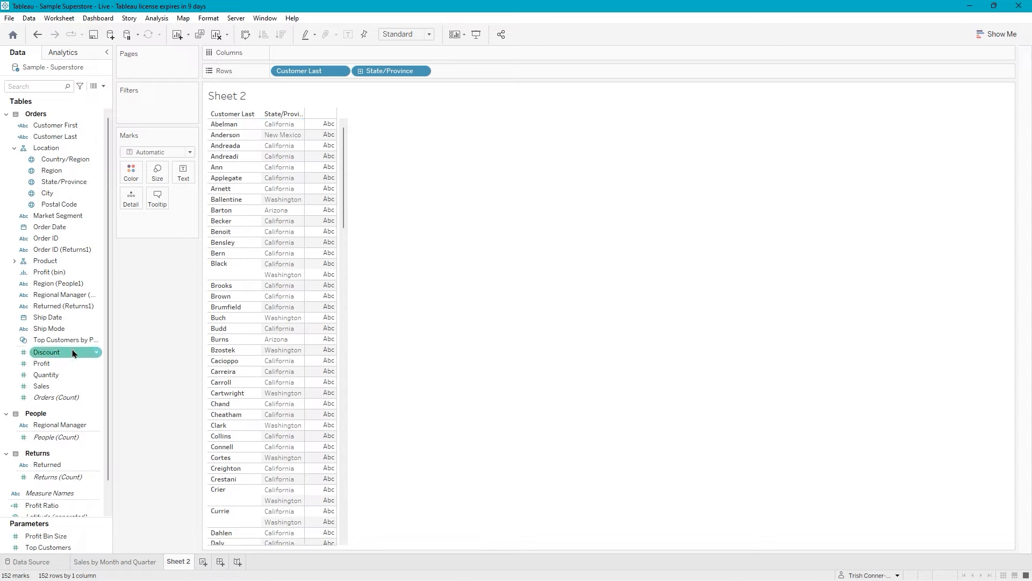
pyautogui.click(47, 399)
pyautogui.moveTo(47, 399); pyautogui.dragTo(300, 50)
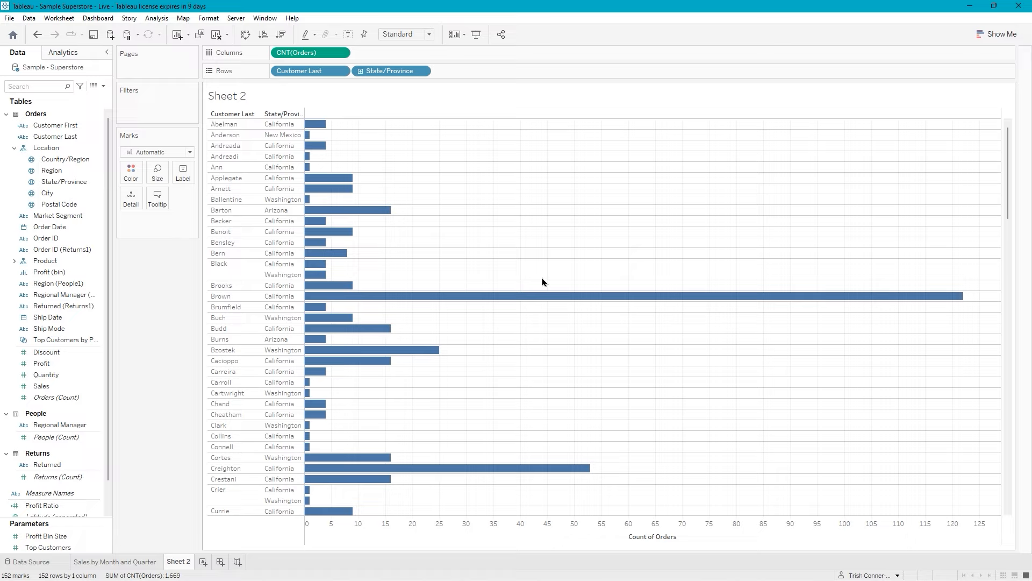
# - Rename the new worksheet "W and SW Order Count"
pyautogui.doubleClick(179, 562)
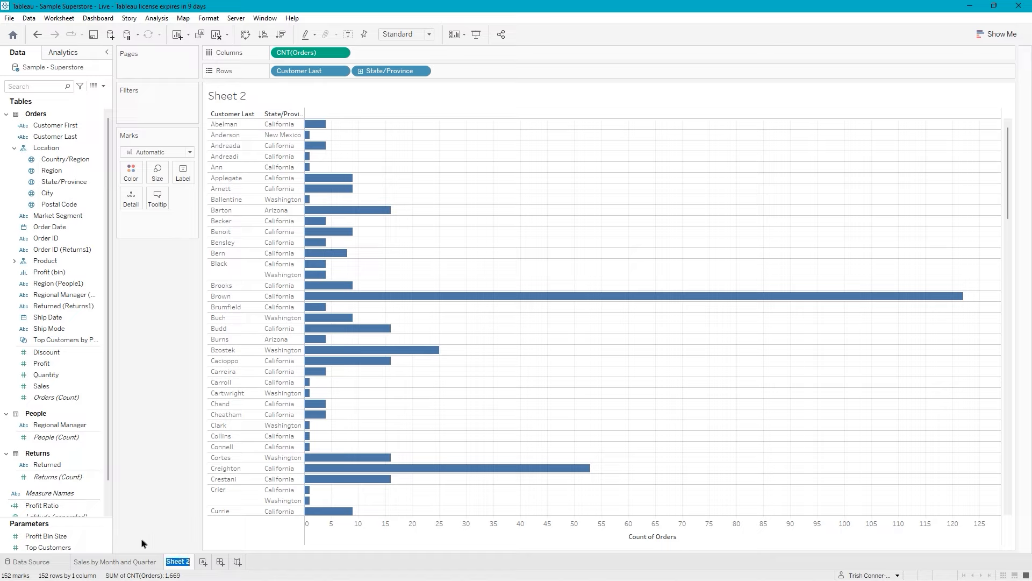
pyautogui.write('W and SW')
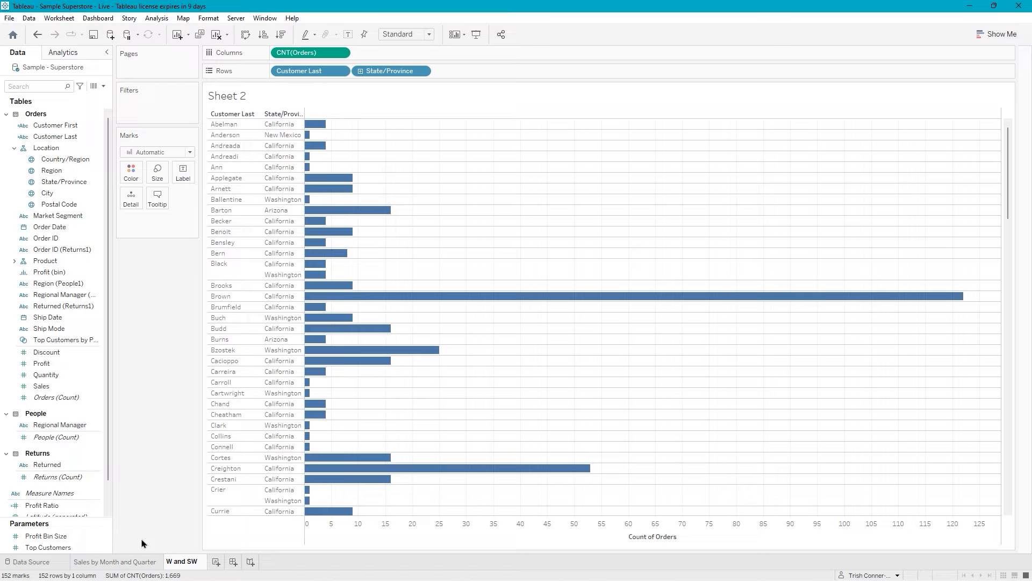
pyautogui.write(' Order Count')
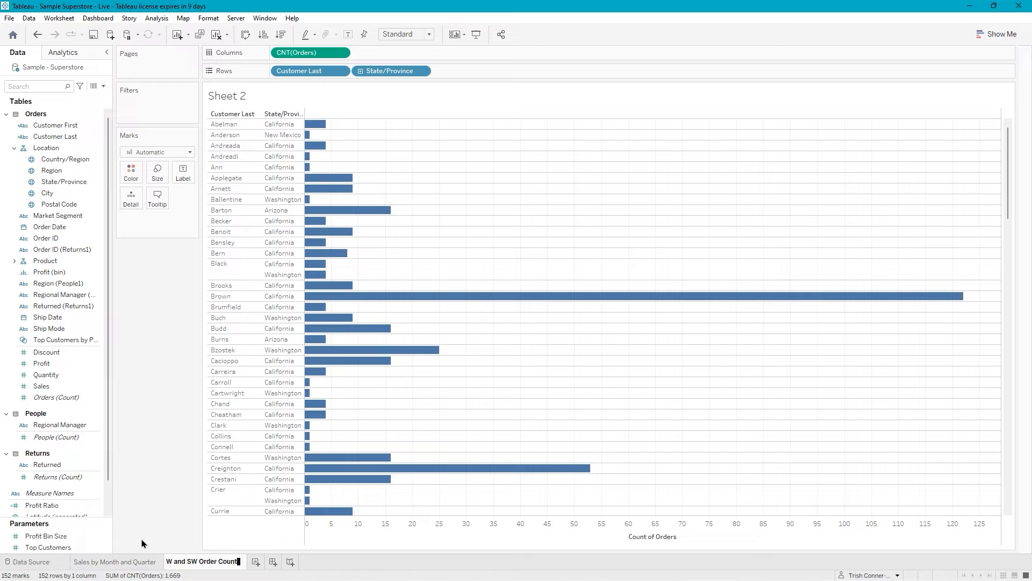
pyautogui.press('Return')
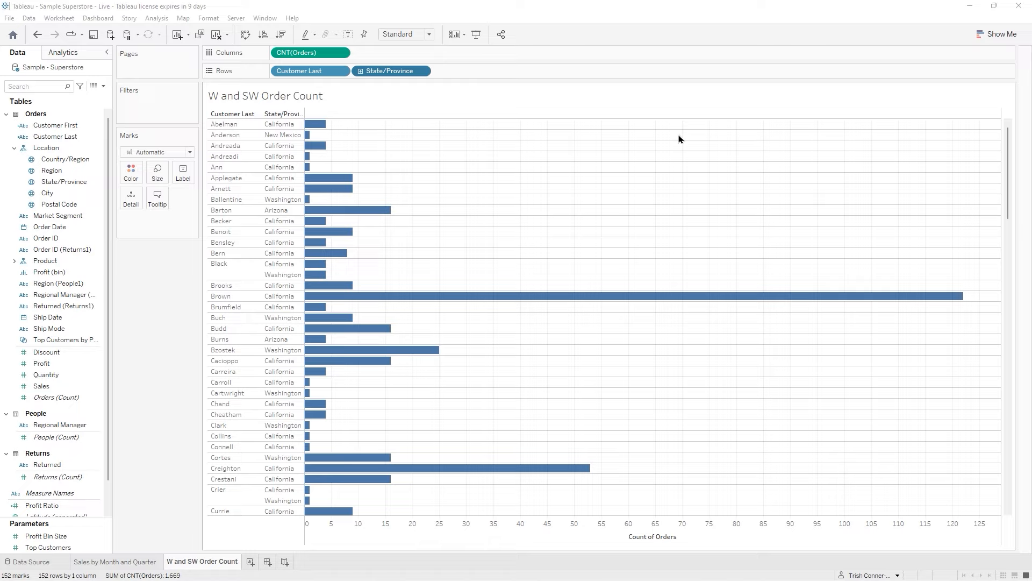
# - Remove the State/Province filter from the Sample - Superstore data source and check the Sales by Month and Quarter worksheet
pyautogui.click(44, 562)
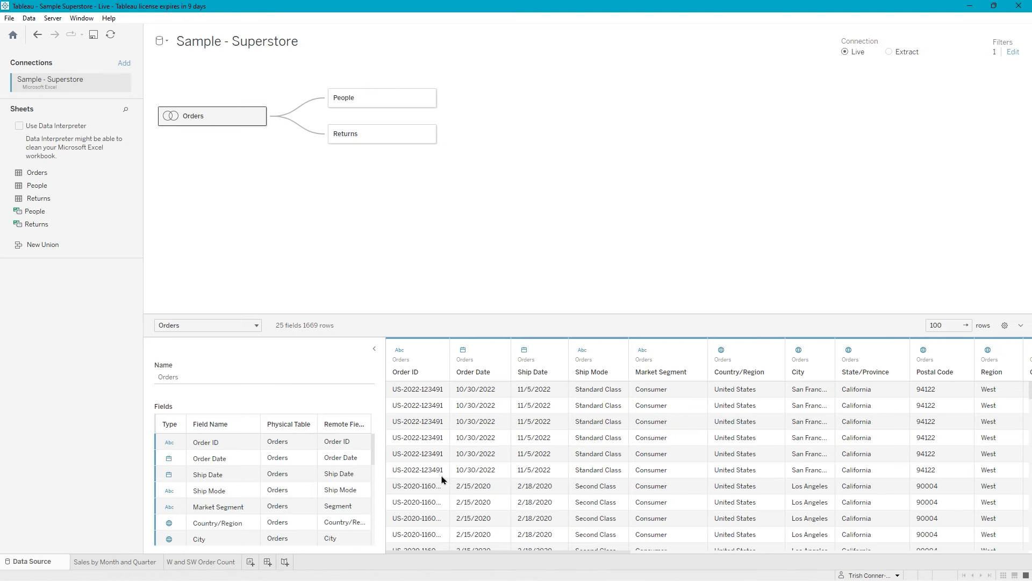
pyautogui.click(1011, 53)
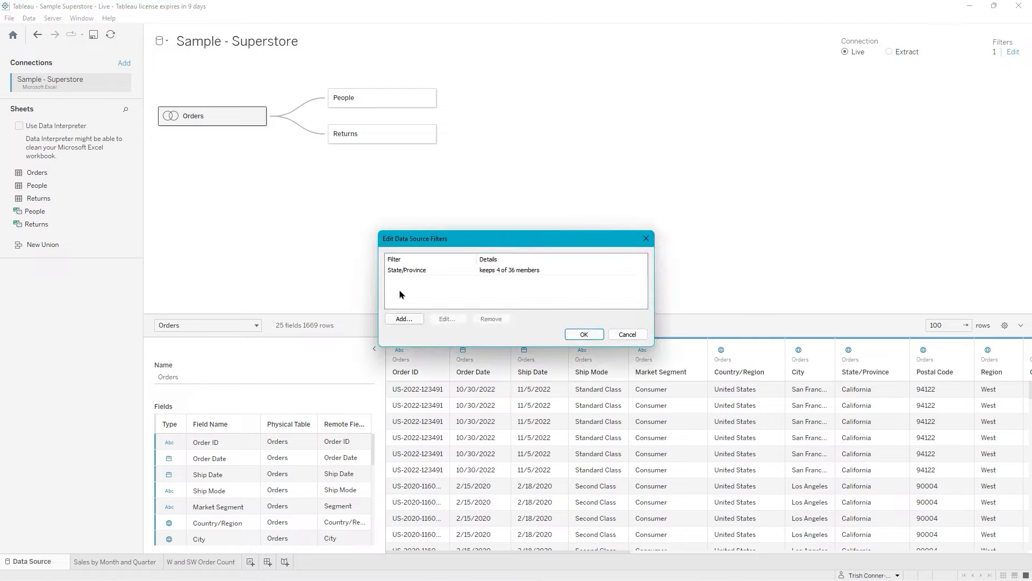
pyautogui.click(407, 272)
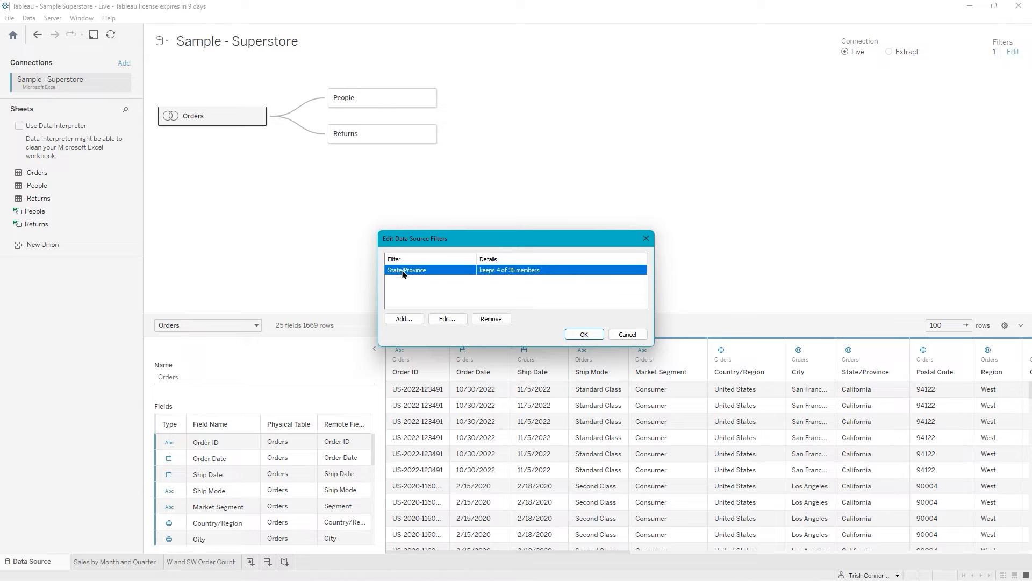
pyautogui.click(499, 320)
pyautogui.click(585, 336)
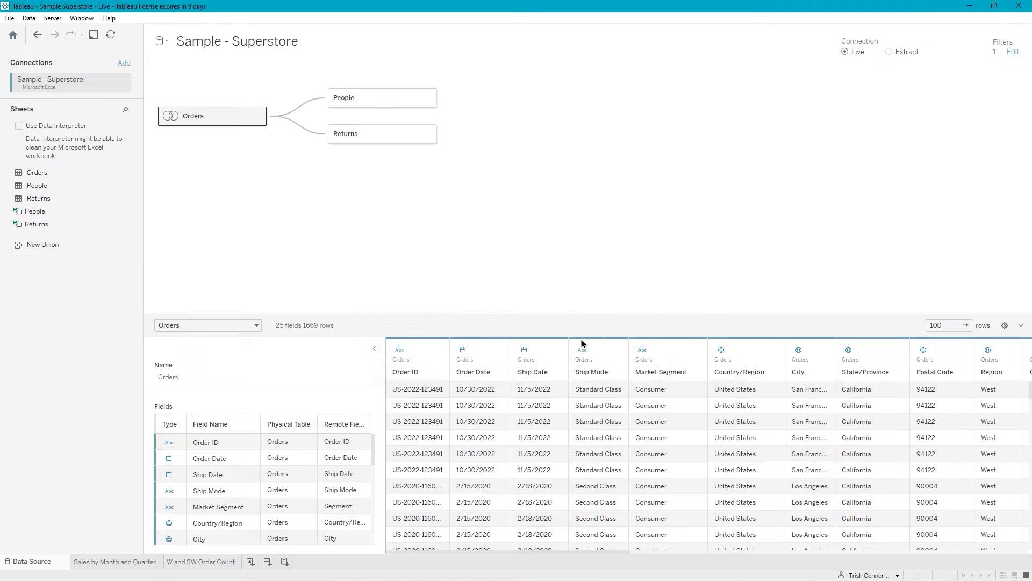
pyautogui.click(115, 562)
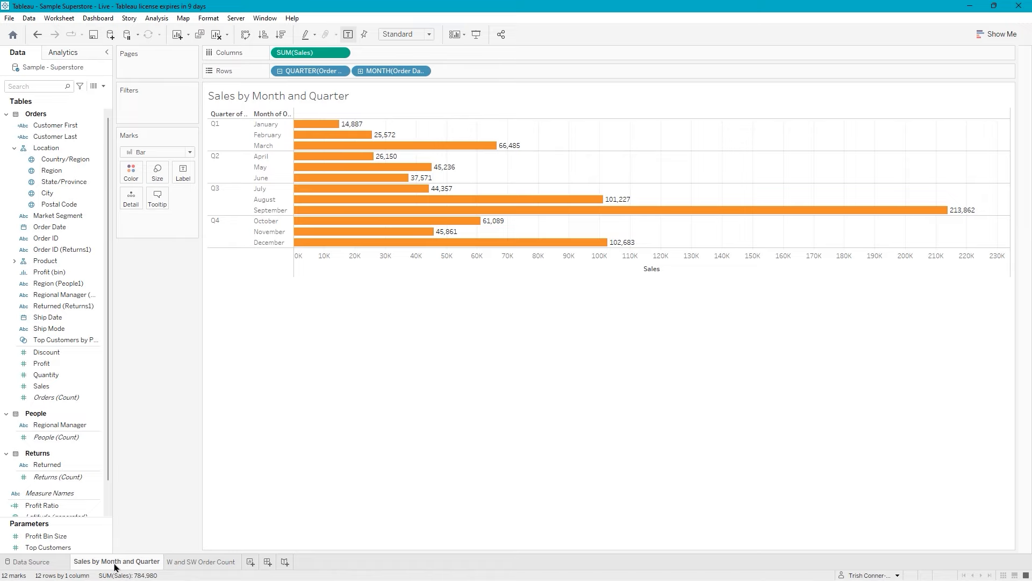
# - Filter State/Province on the W and SW Order Count worksheet to Arizona, California, New Mexico, Oregon and Washington only
pyautogui.click(194, 563)
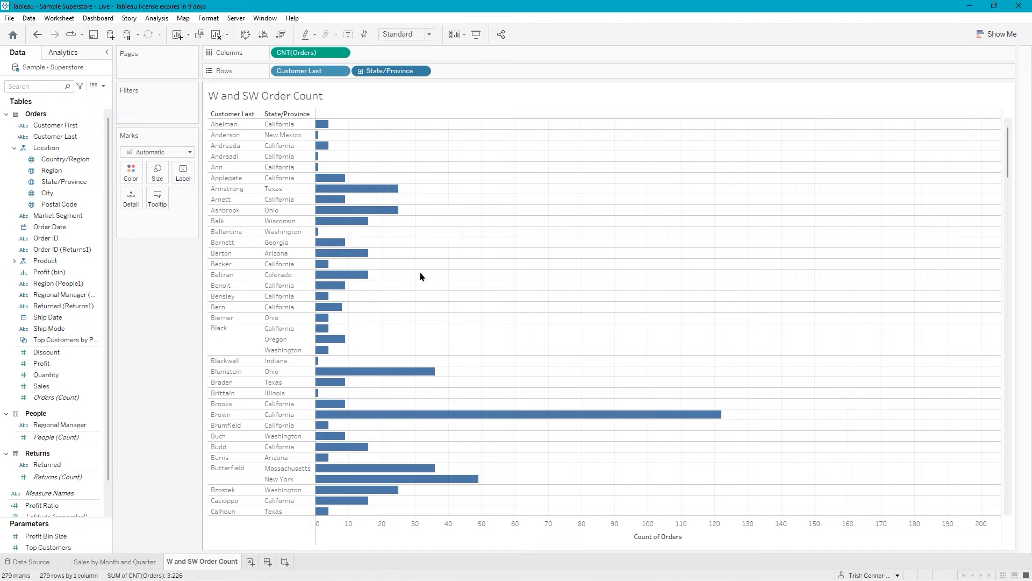
pyautogui.click(422, 71)
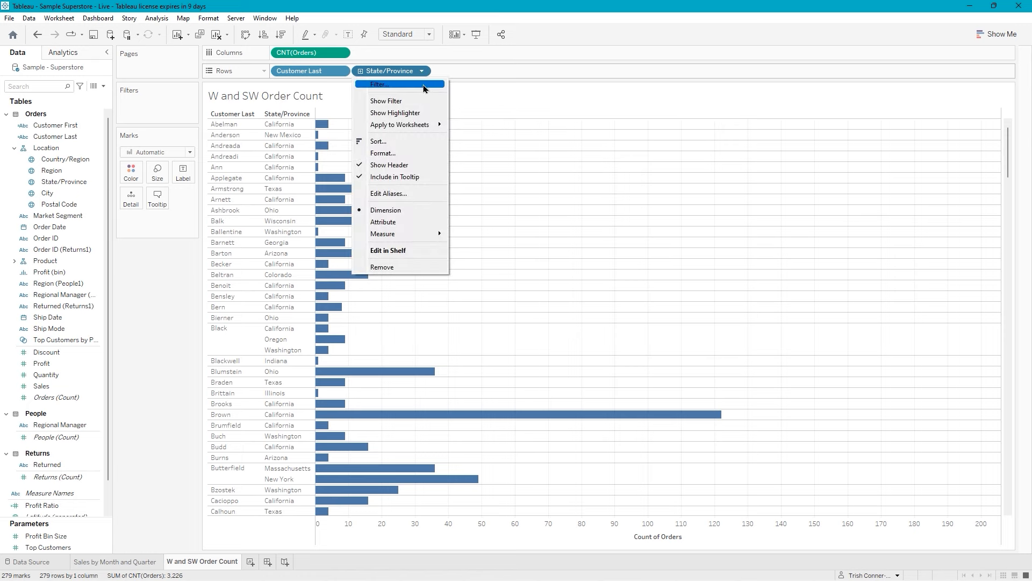
pyautogui.click(424, 86)
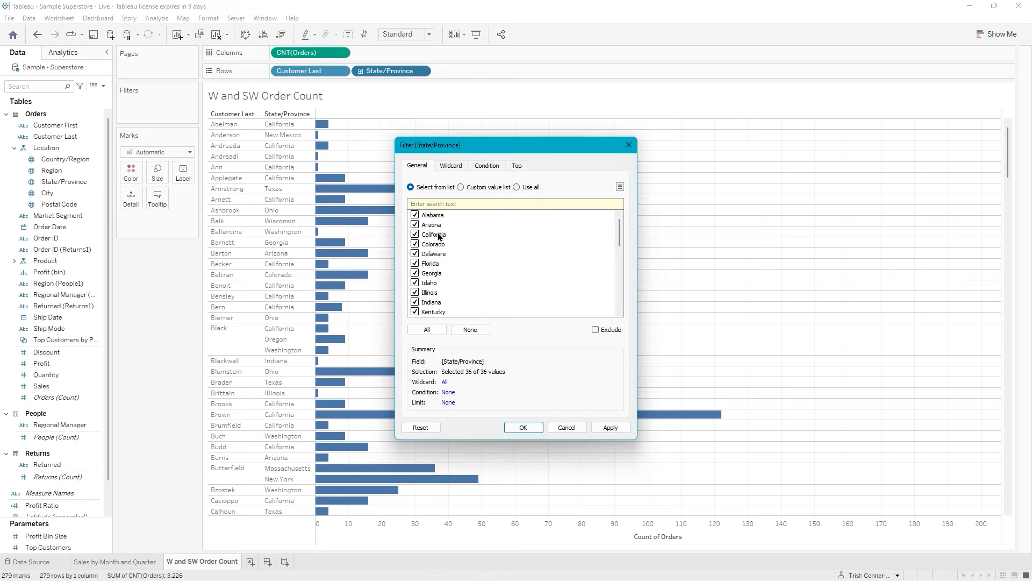
pyautogui.click(472, 333)
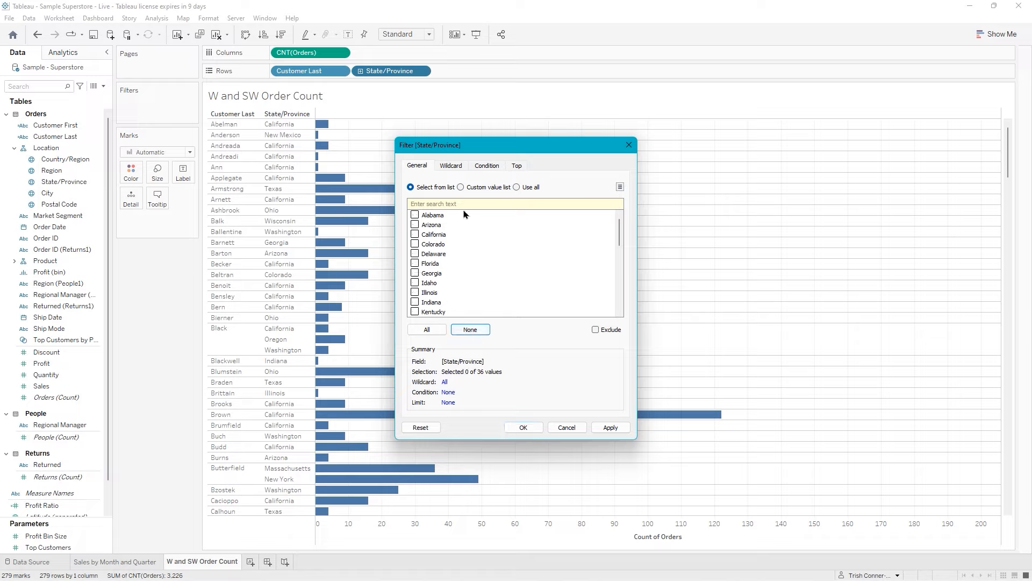
pyautogui.click(415, 225)
pyautogui.scroll(-2, 450, 289)
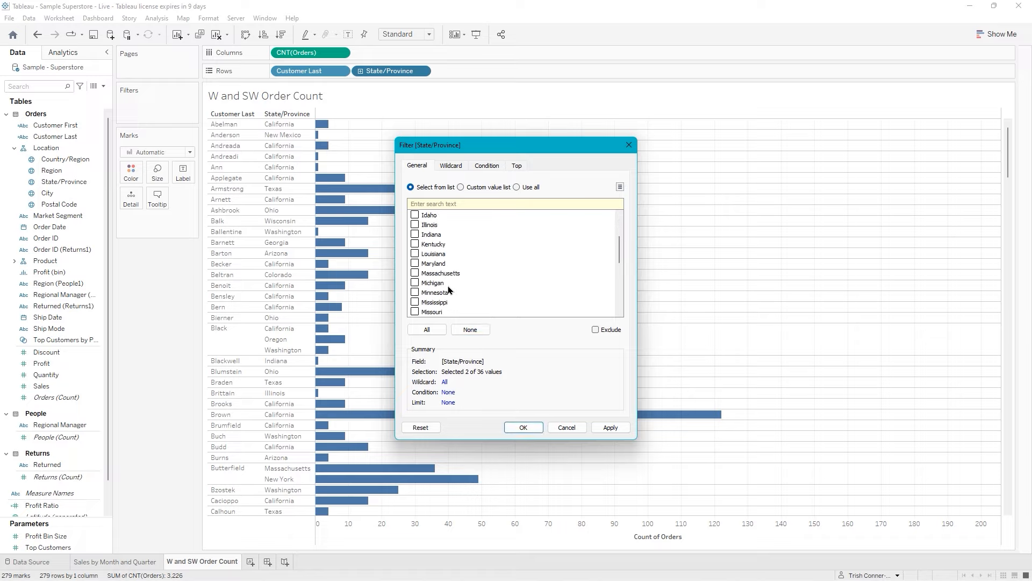
pyautogui.scroll(-1, 450, 290)
pyautogui.scroll(-4, 450, 290)
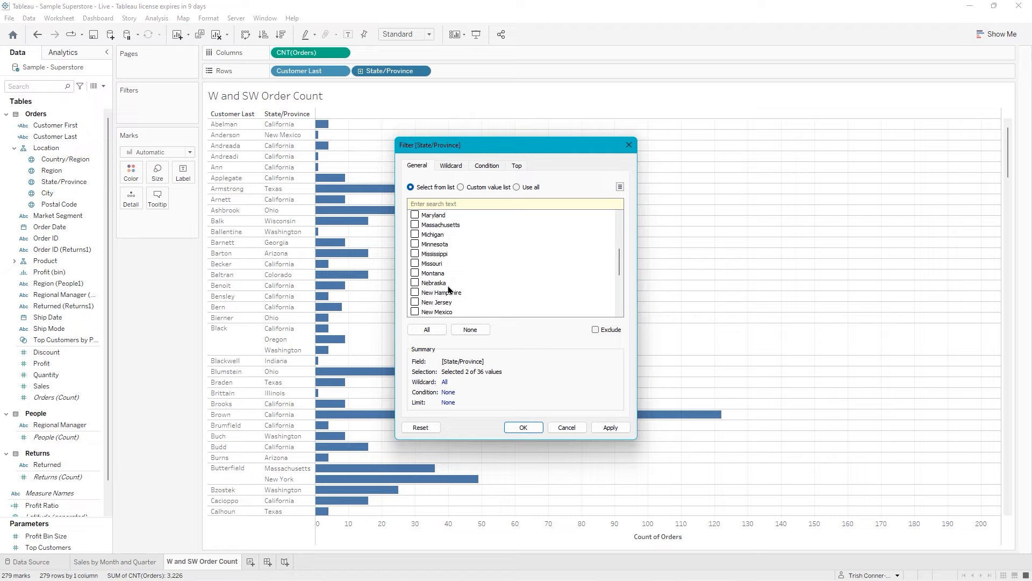
pyautogui.click(416, 283)
pyautogui.scroll(-2, 415, 283)
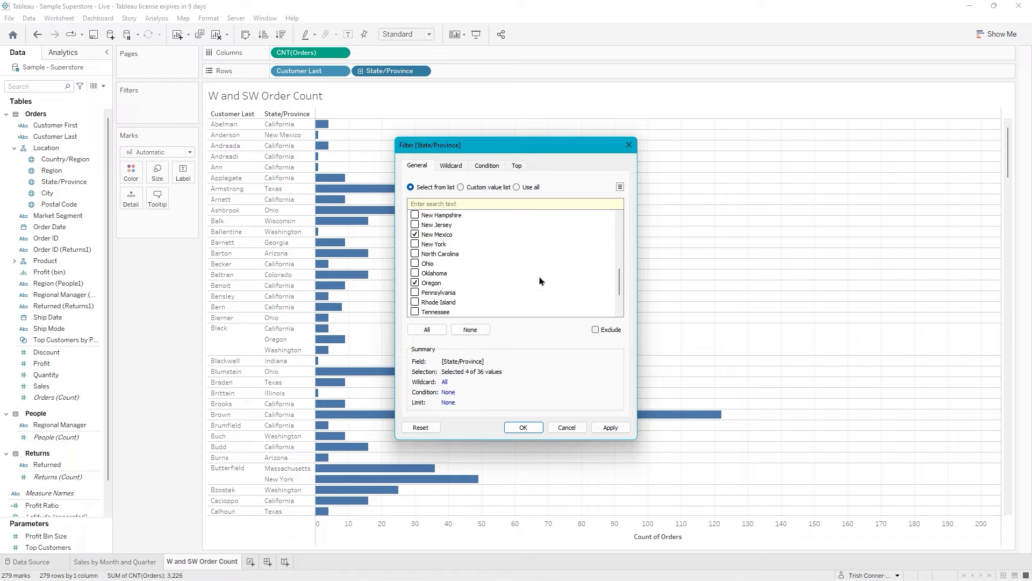
pyautogui.scroll(-2, 539, 280)
pyautogui.scroll(-1, 540, 281)
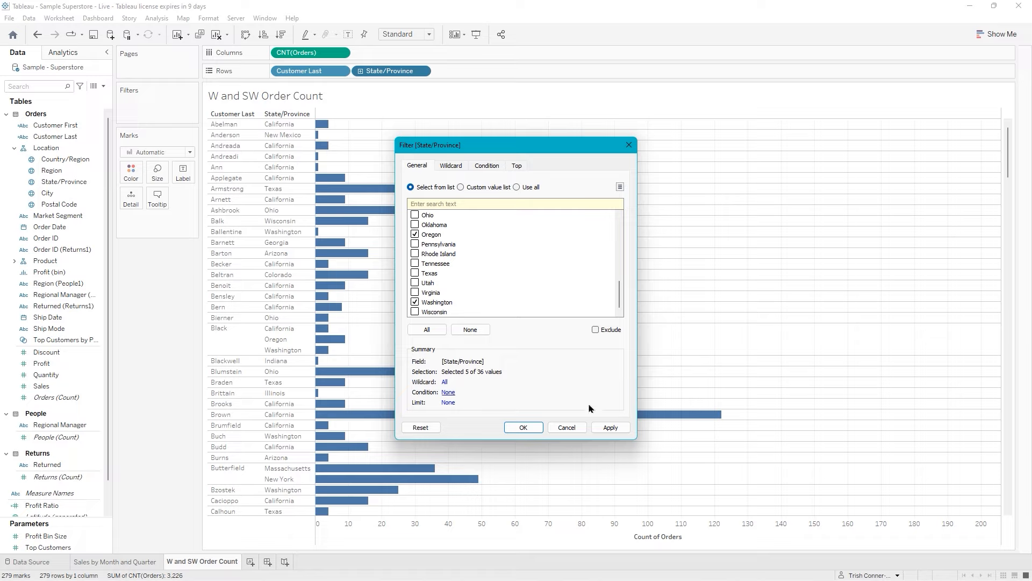
pyautogui.click(529, 430)
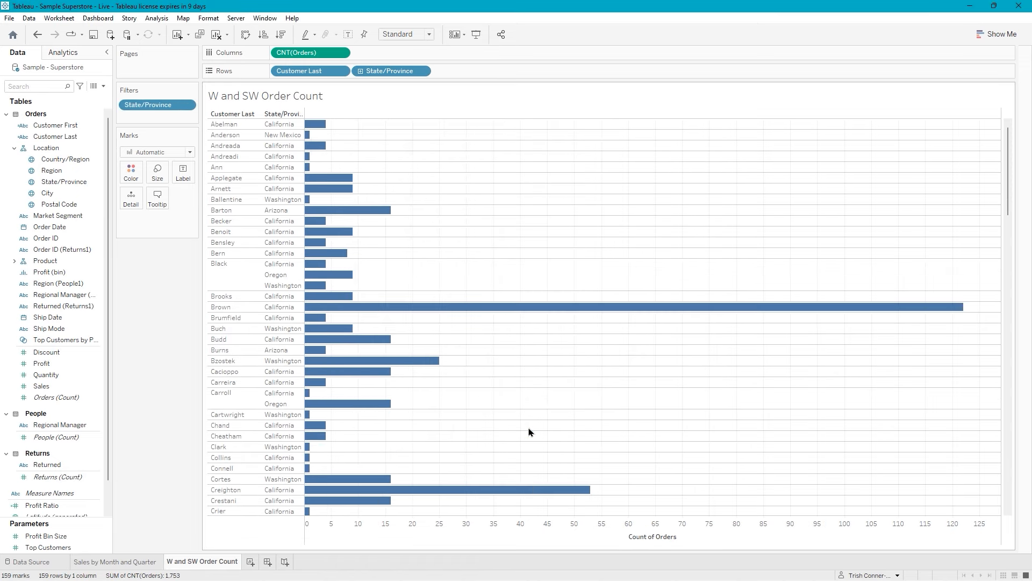
# - Try State/Province as an extra row field on the Sales by Month and Quarter worksheet, and remove it again
pyautogui.click(127, 565)
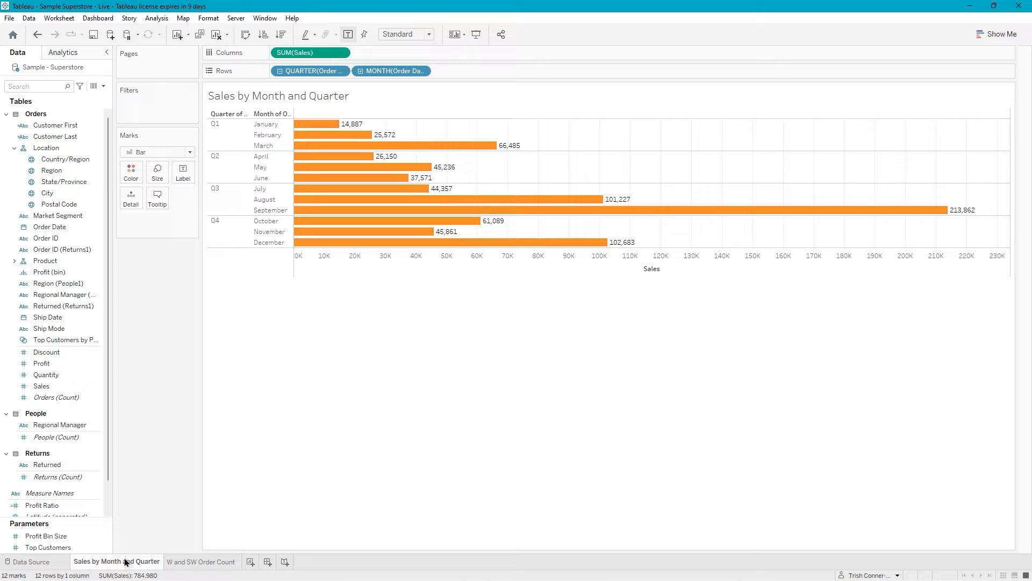
pyautogui.click(25, 218)
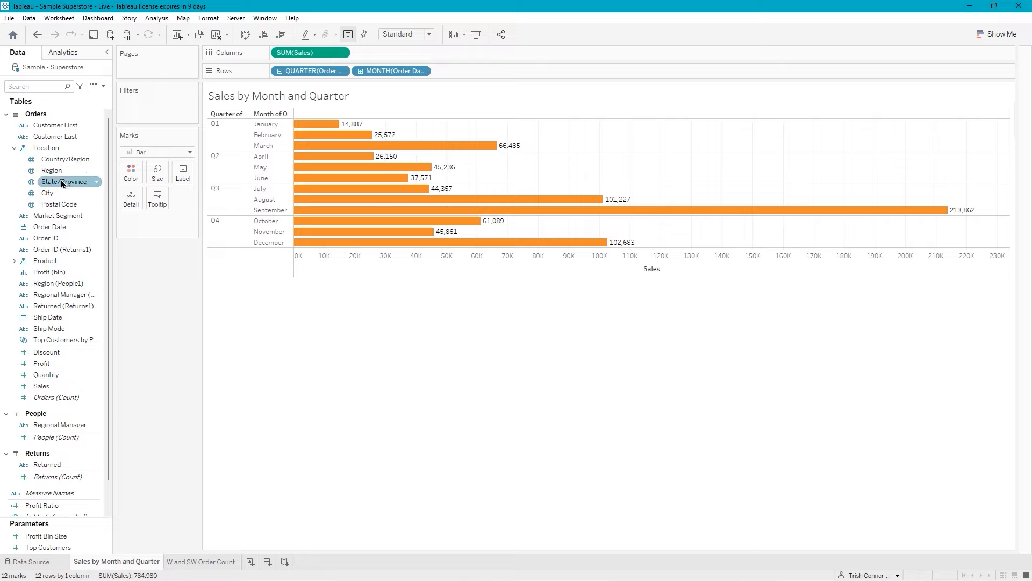
pyautogui.moveTo(63, 184)
pyautogui.mouseDown()
pyautogui.moveTo(447, 66)
pyautogui.moveTo(475, 73)
pyautogui.mouseUp()
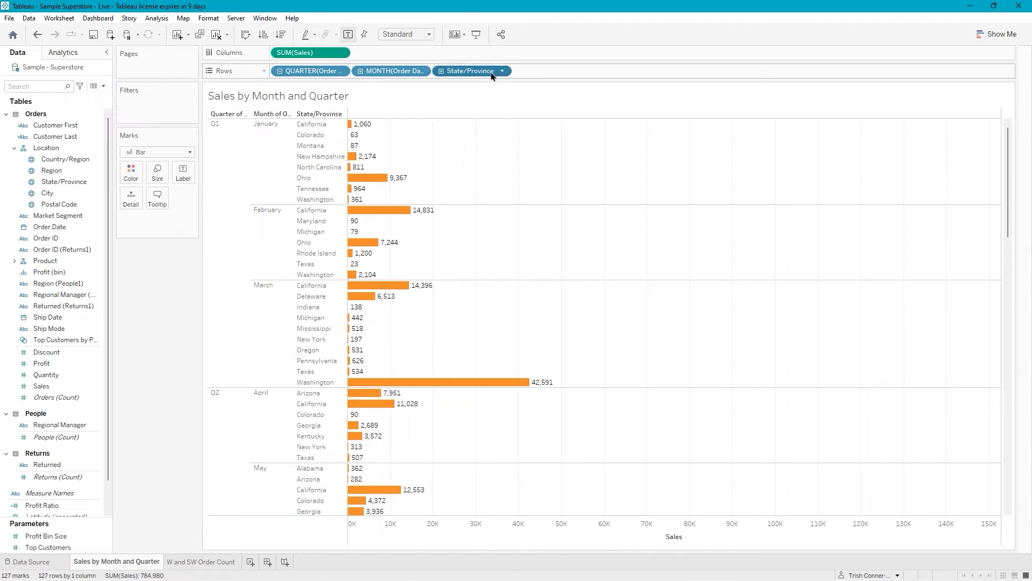
pyautogui.press('Delete')
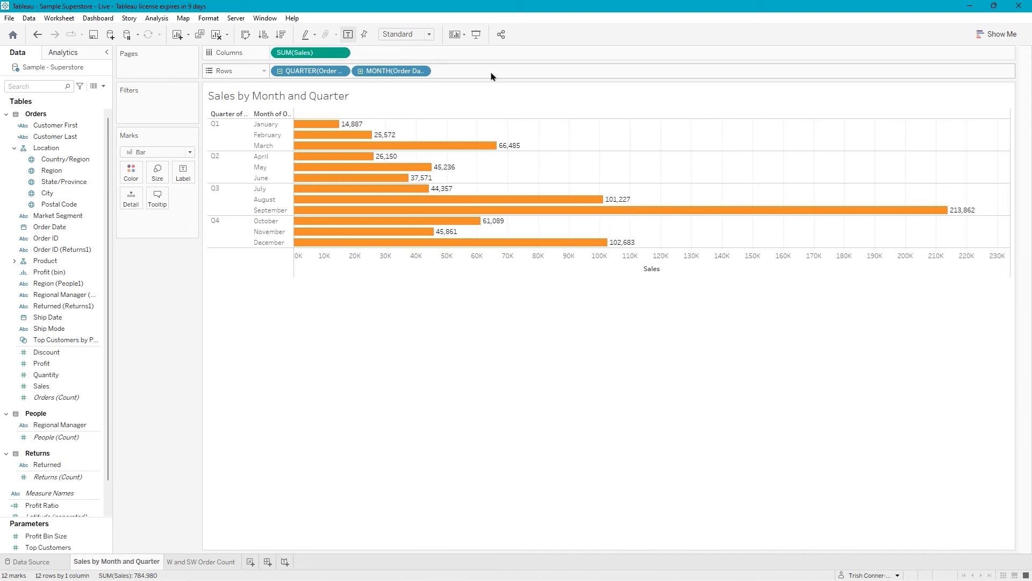
# - Remove the Customer Last field from the rows of the W and SW Order Count worksheet
pyautogui.click(204, 565)
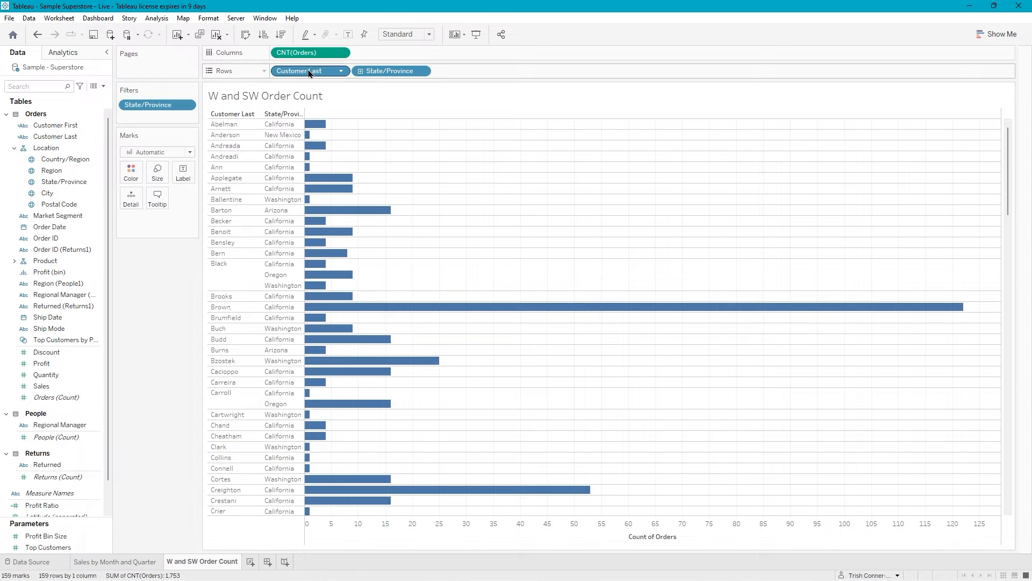
pyautogui.click(328, 75)
pyautogui.press('Delete')
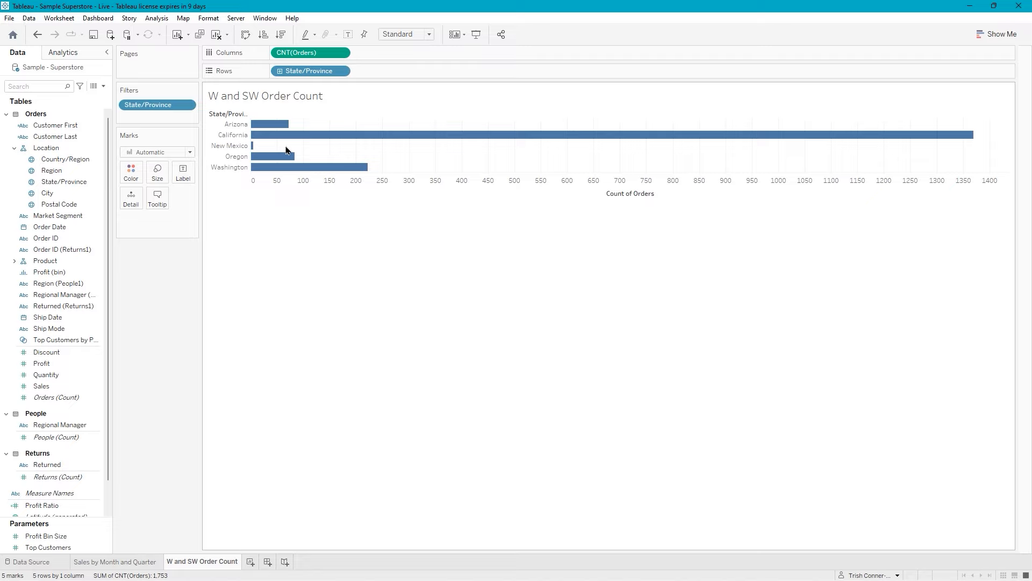
# - Include all values in the State/Province filter and show its filter control beside the chart
pyautogui.click(344, 72)
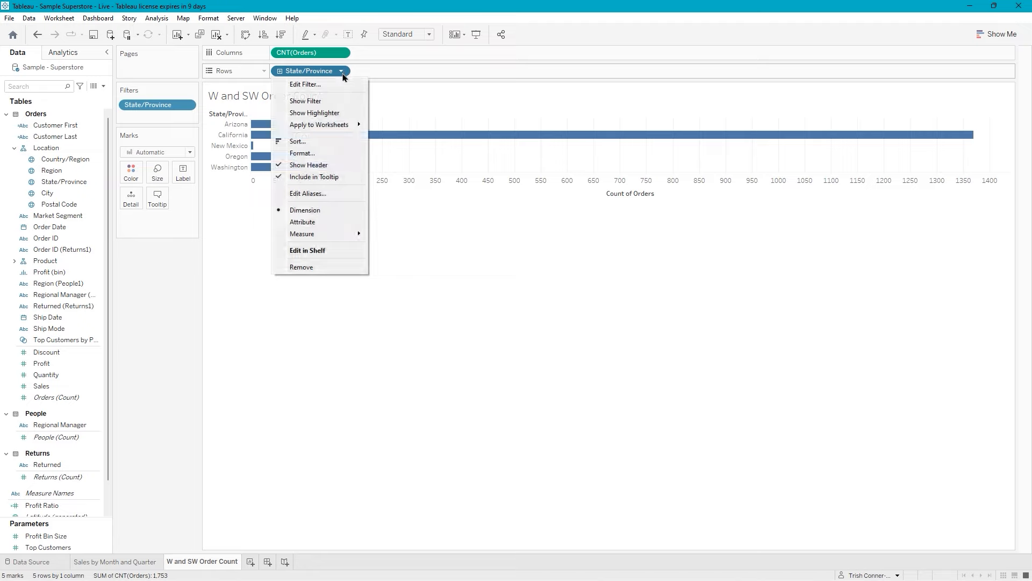
pyautogui.click(339, 86)
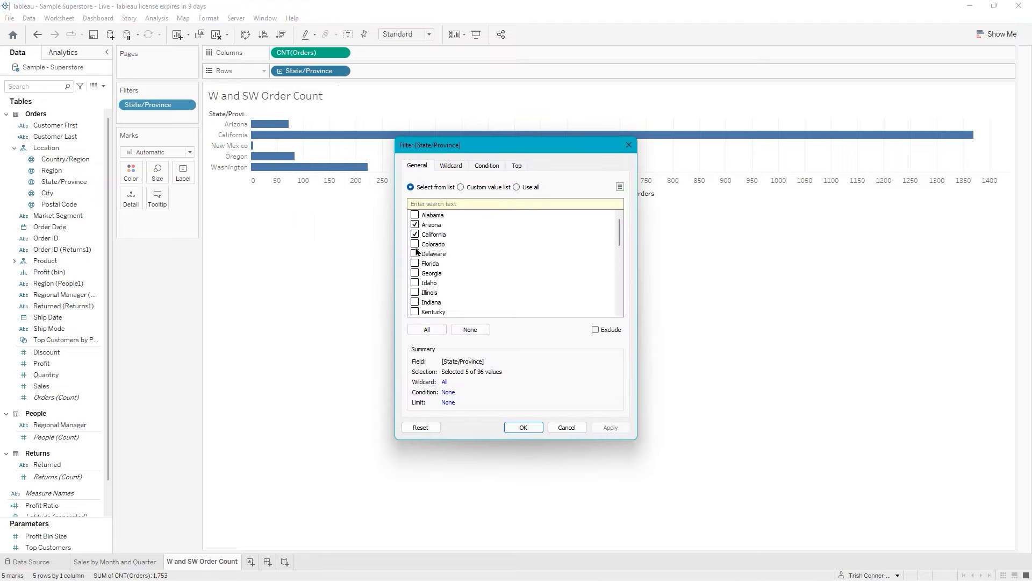
pyautogui.click(434, 333)
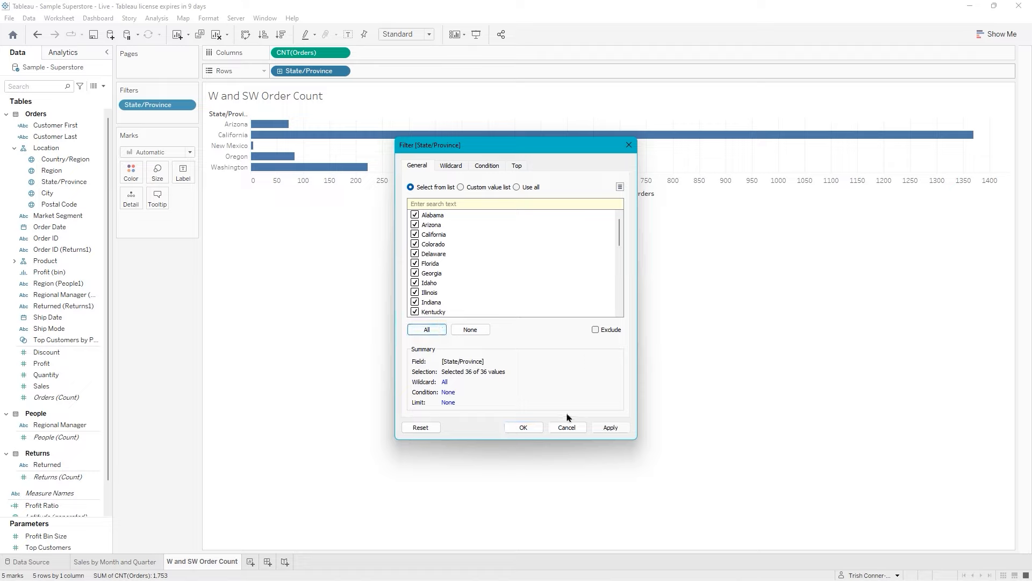
pyautogui.click(524, 428)
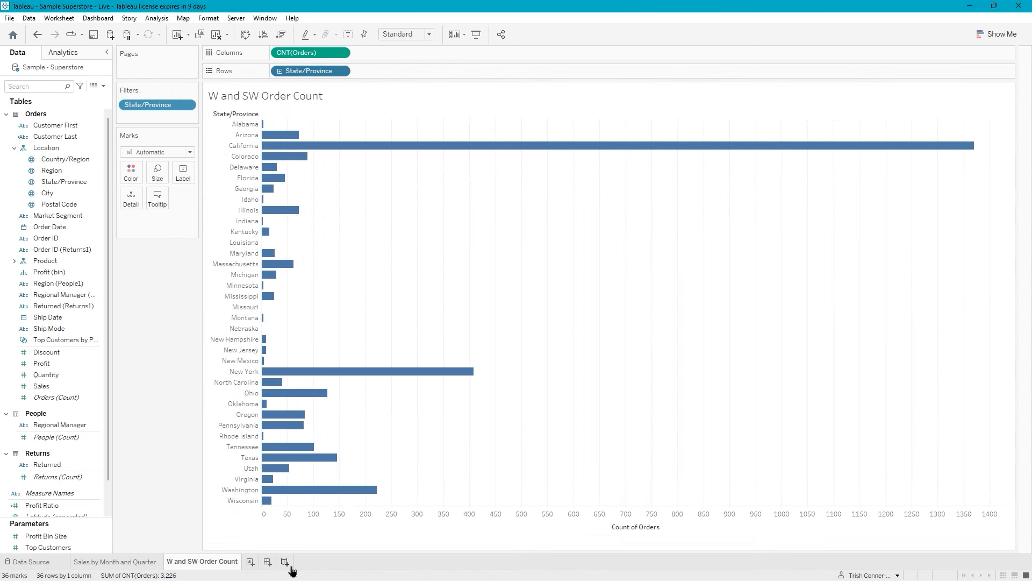
pyautogui.click(341, 72)
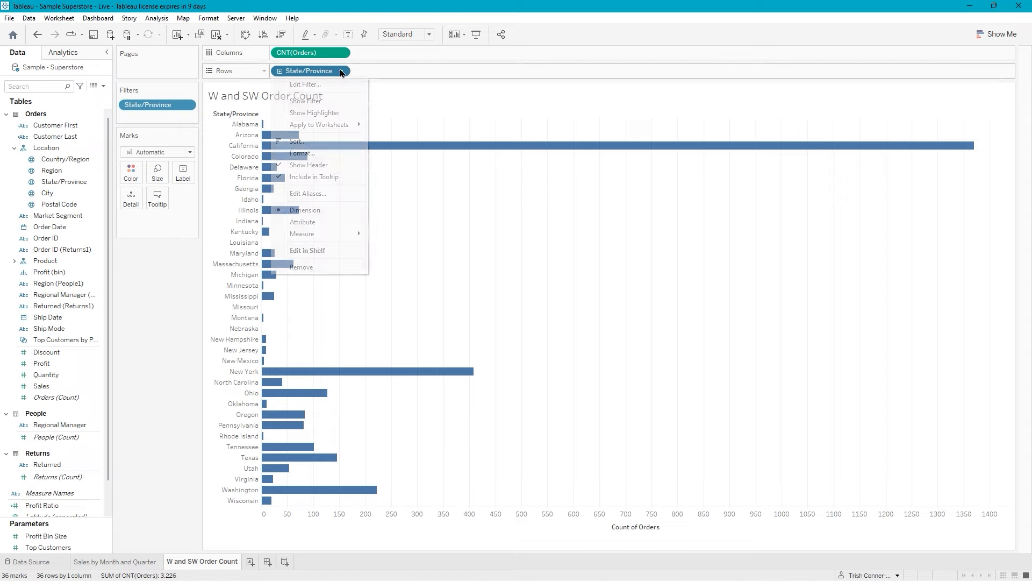
pyautogui.click(327, 102)
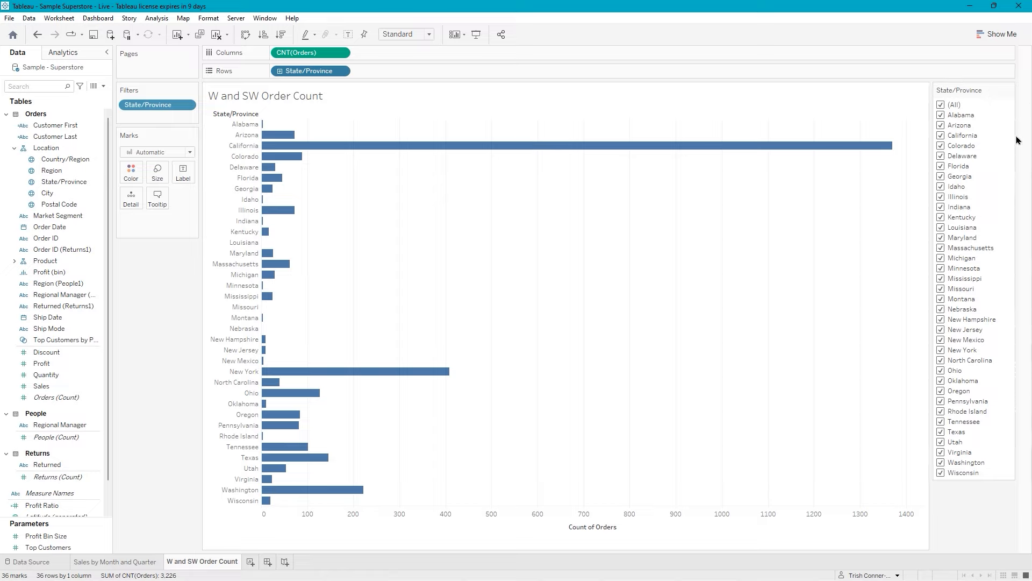
# - Try the displayed State/Province filter with only California, New York and Florida selected, and reselect all states
pyautogui.click(944, 106)
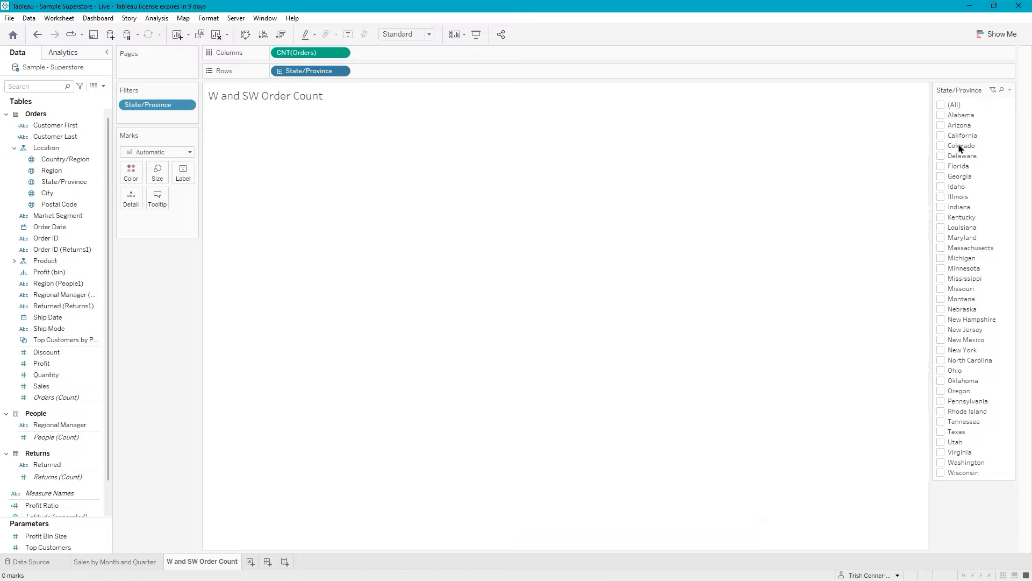
pyautogui.click(939, 136)
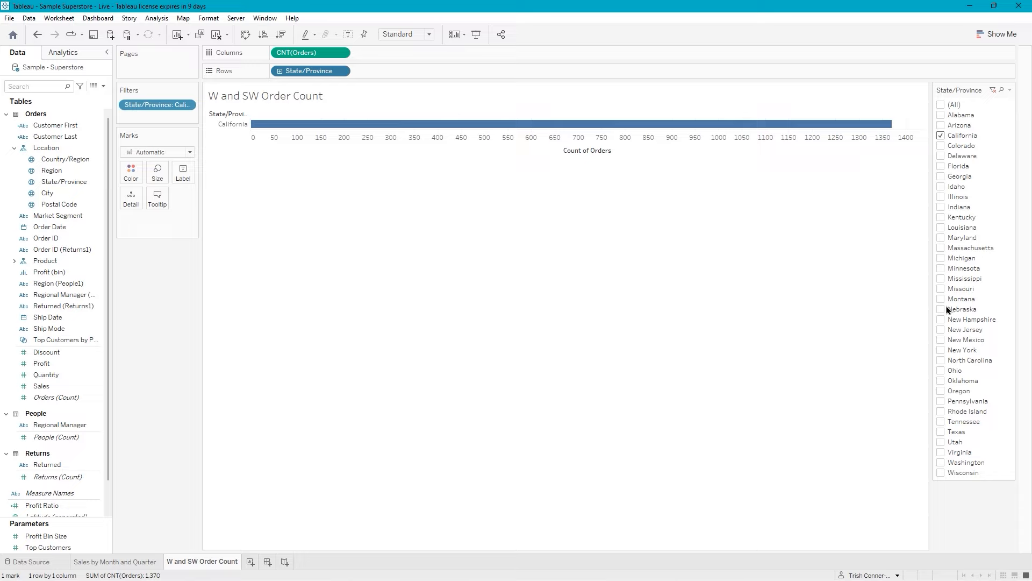
pyautogui.click(942, 351)
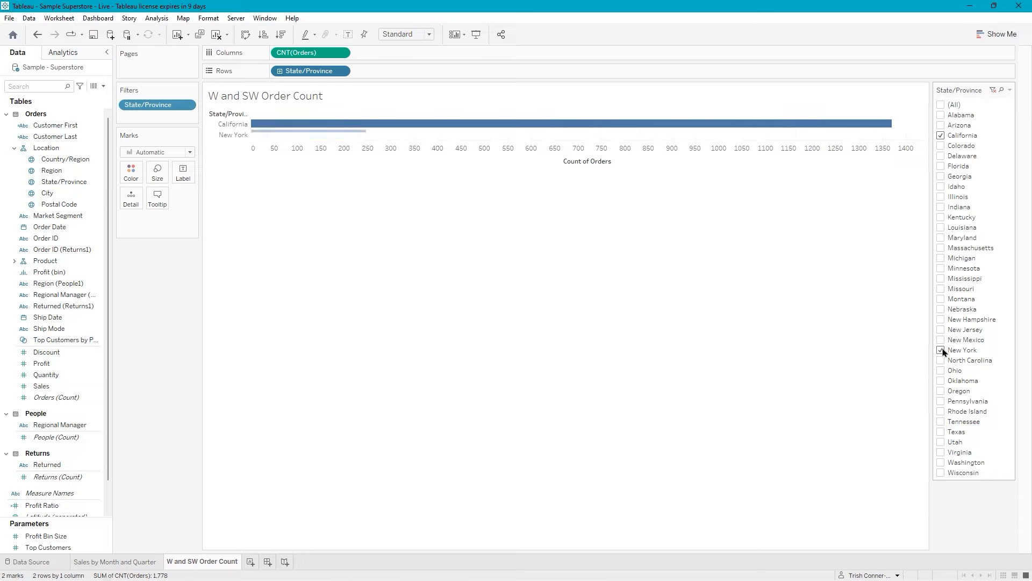
pyautogui.click(941, 167)
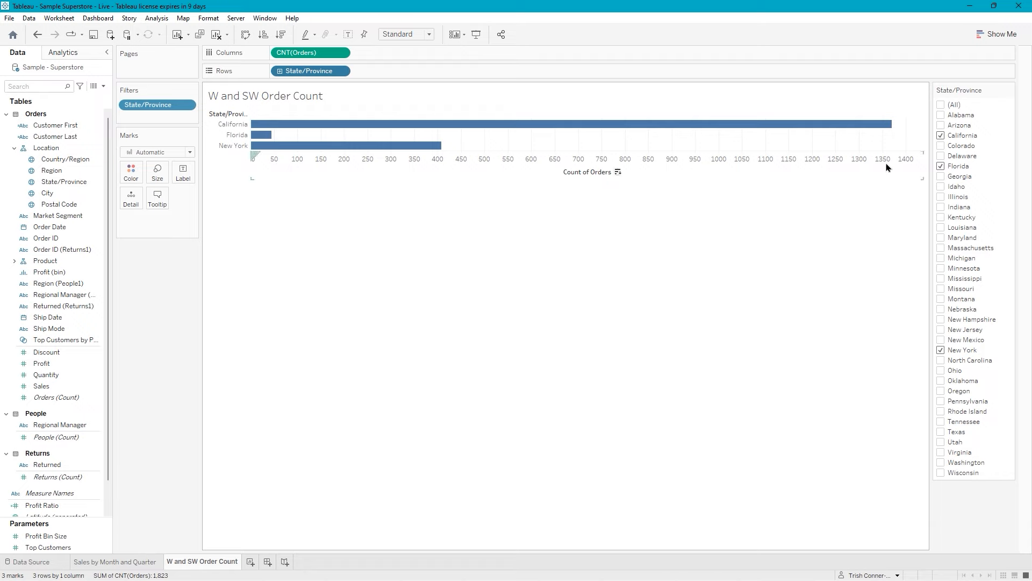
pyautogui.click(942, 106)
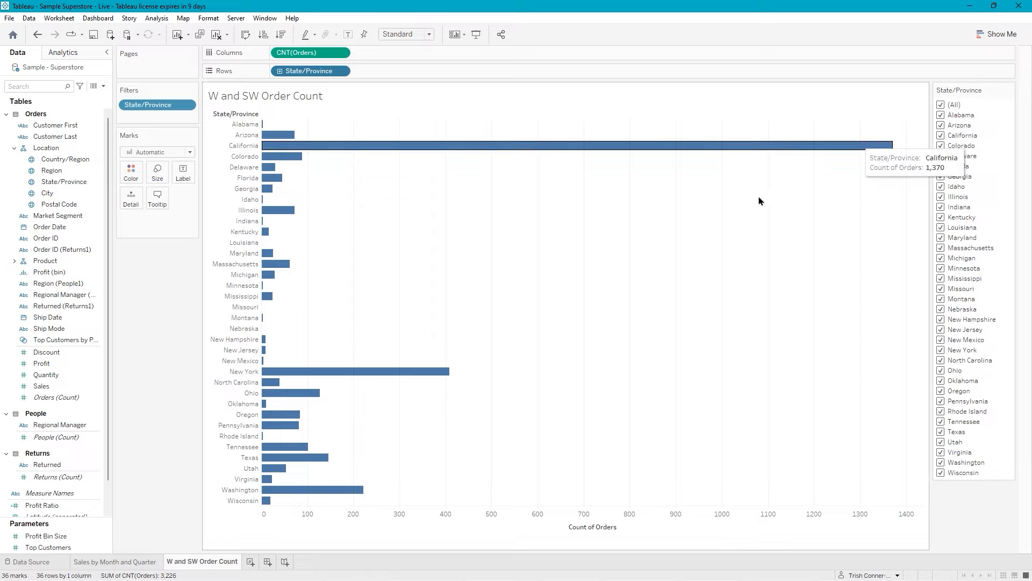
# - Rename the W and SW Order Count worksheet "Order Counts by State"
pyautogui.doubleClick(209, 564)
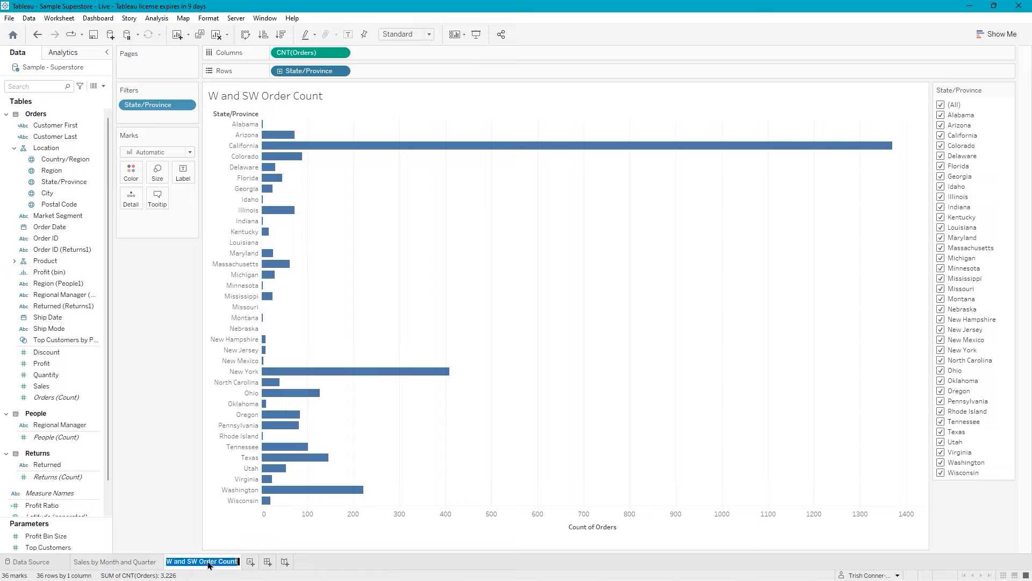
pyautogui.write('Order Counts by STat')
pyautogui.press('BackSpace')
pyautogui.press('BackSpace')
pyautogui.press('BackSpace')
pyautogui.write('tate')
pyautogui.press('Return')
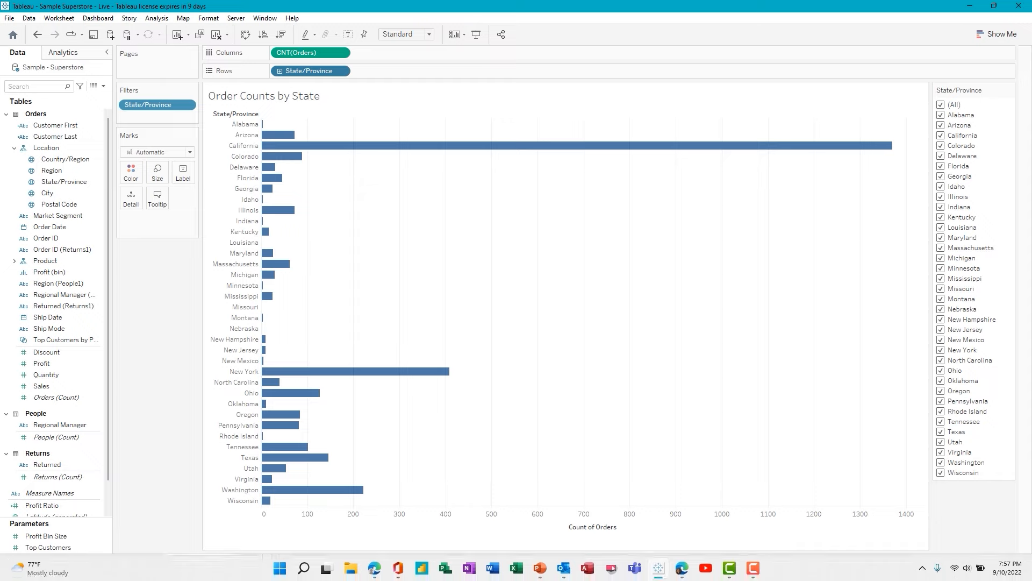